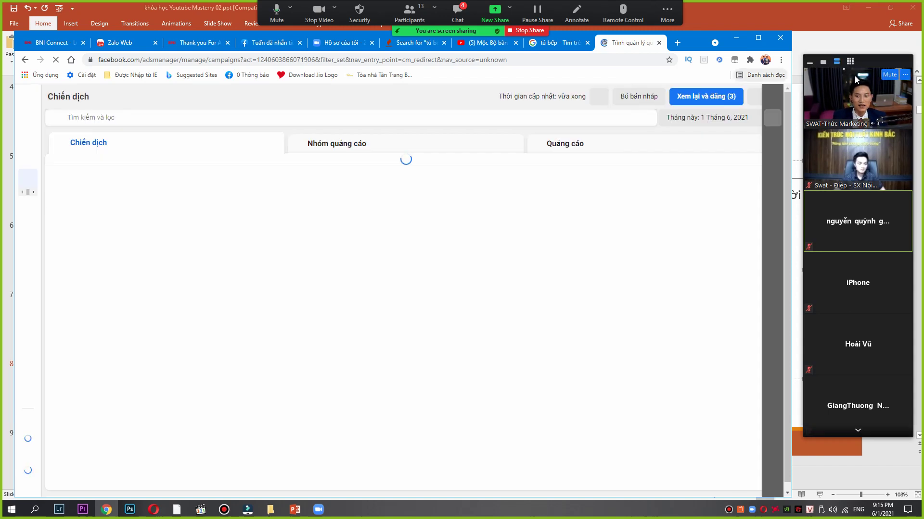
Create a new campaign with the Tương tác objective and the Tương tác với bài viết engagement type.
left_click_drag(695, 39, 698, 34)
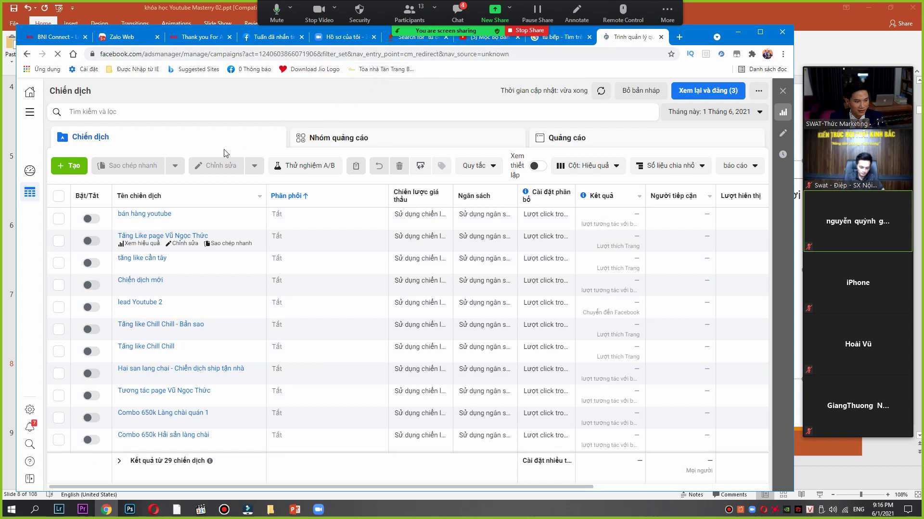
left_click(77, 166)
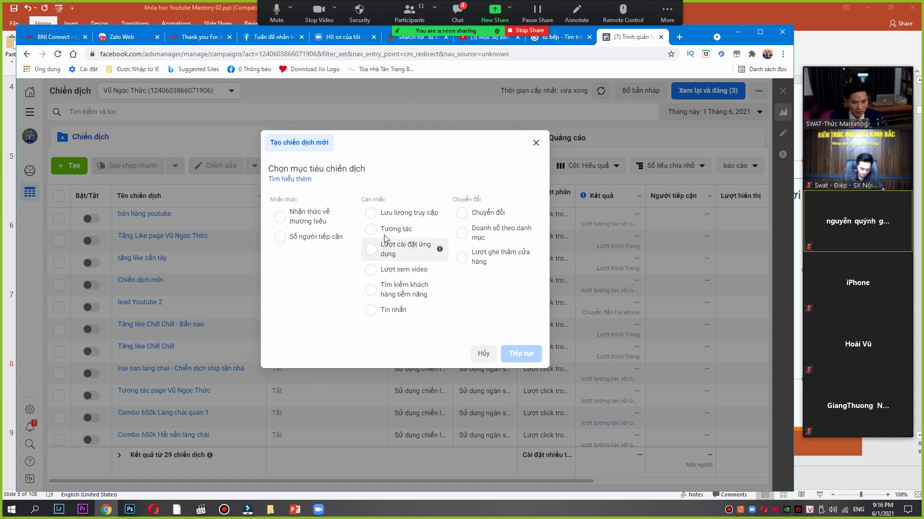
left_click(372, 237)
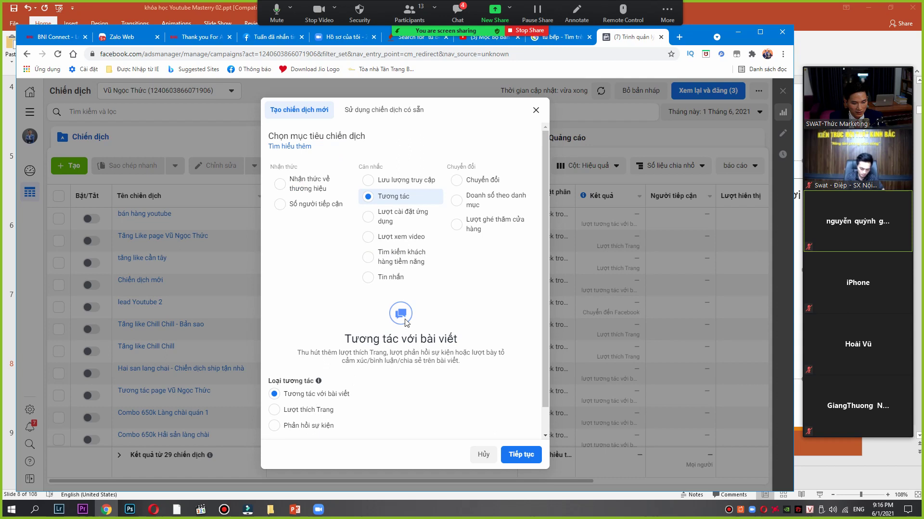
left_click(521, 455)
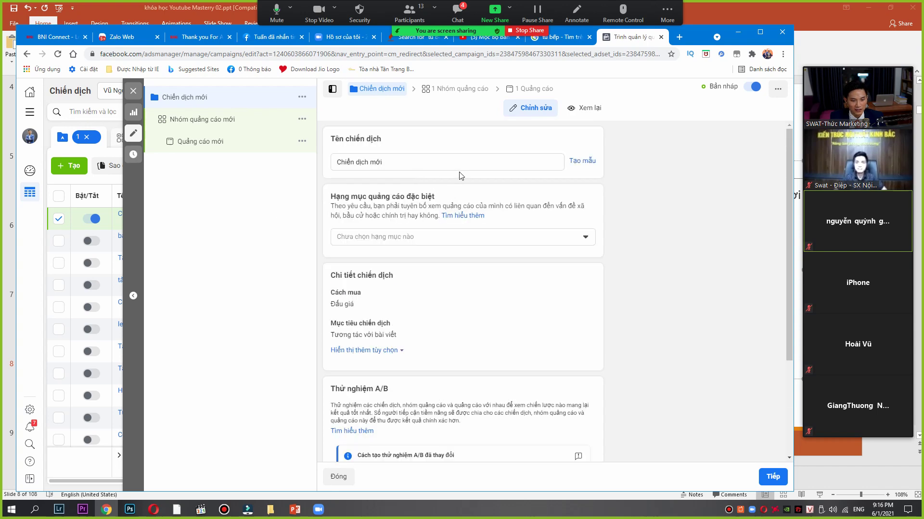
Go to the new ad set's audience settings and remove Việt Nam from the targeted locations.
left_click(776, 475)
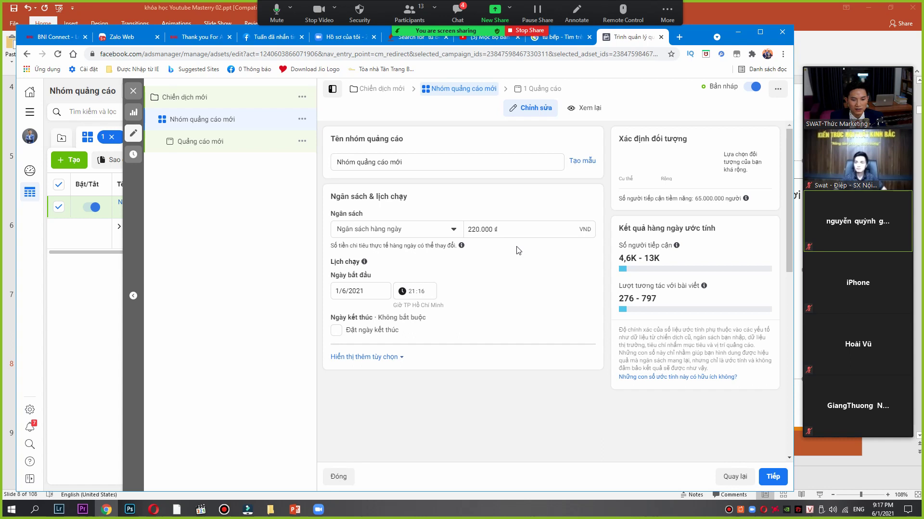
left_click(774, 479)
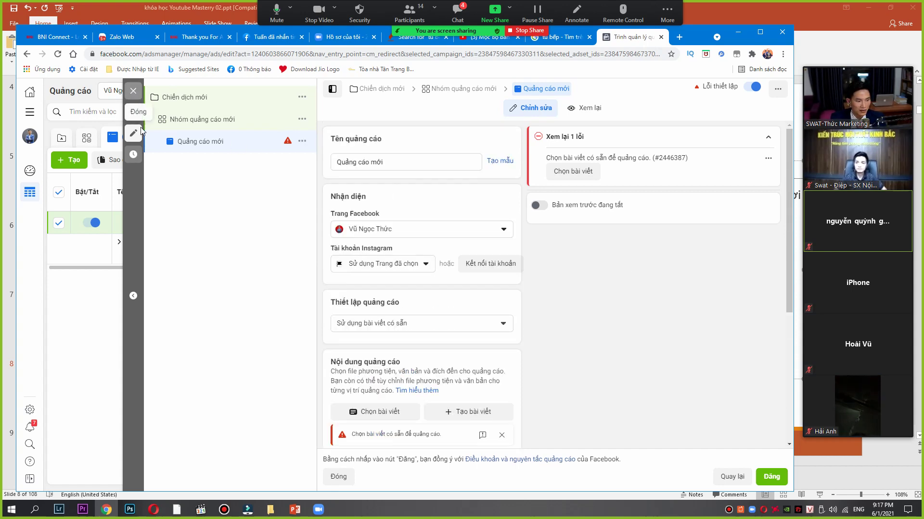
left_click(222, 120)
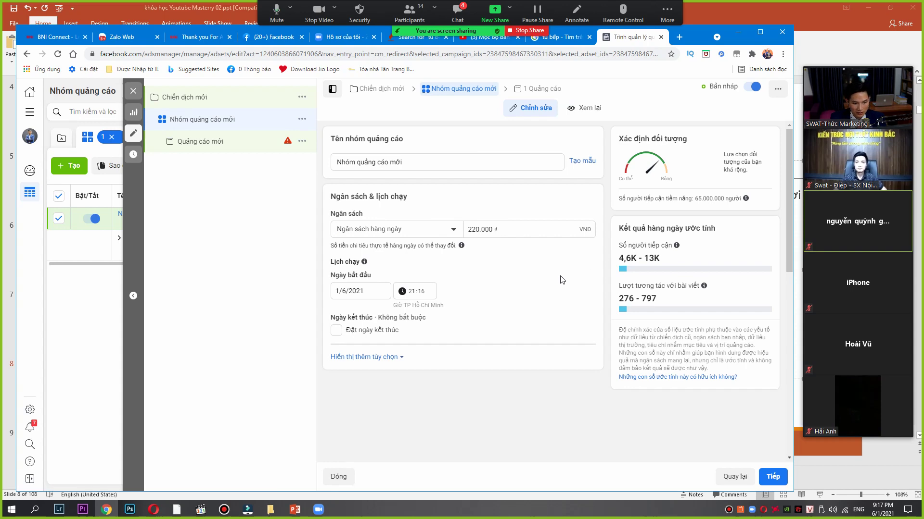
scroll(562, 280, "down", 6)
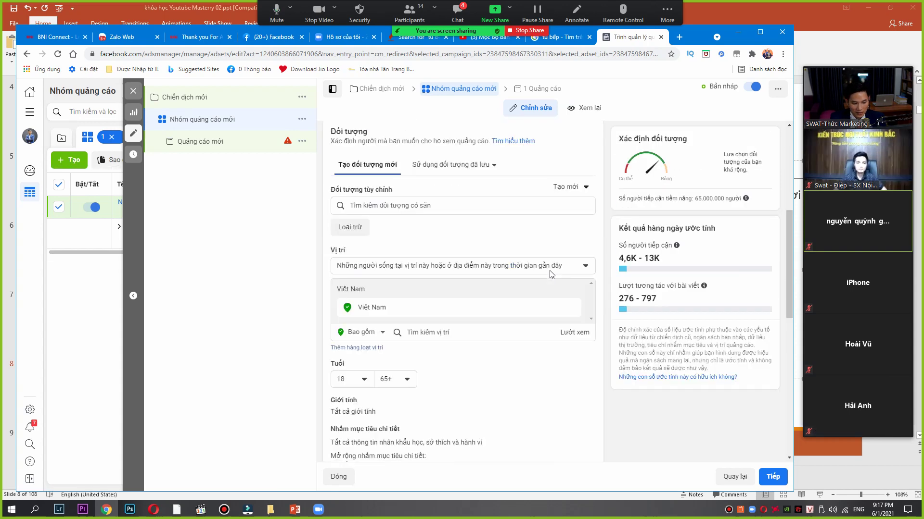
scroll(540, 251, "up", 1)
scroll(547, 285, "down", 2)
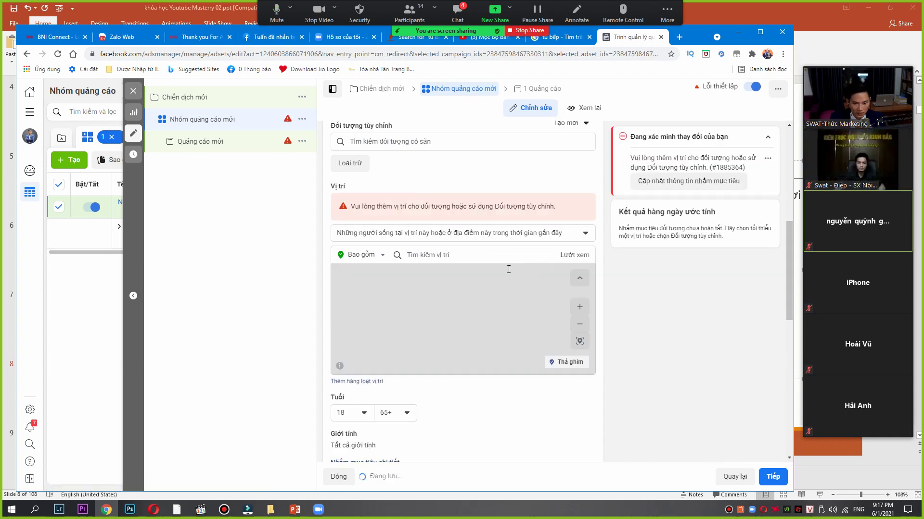
Drop a targeting pin on the location map in central Bắc Ninh, just northeast of the roundabout where Trần Hưng Đạo starts.
left_click(435, 255)
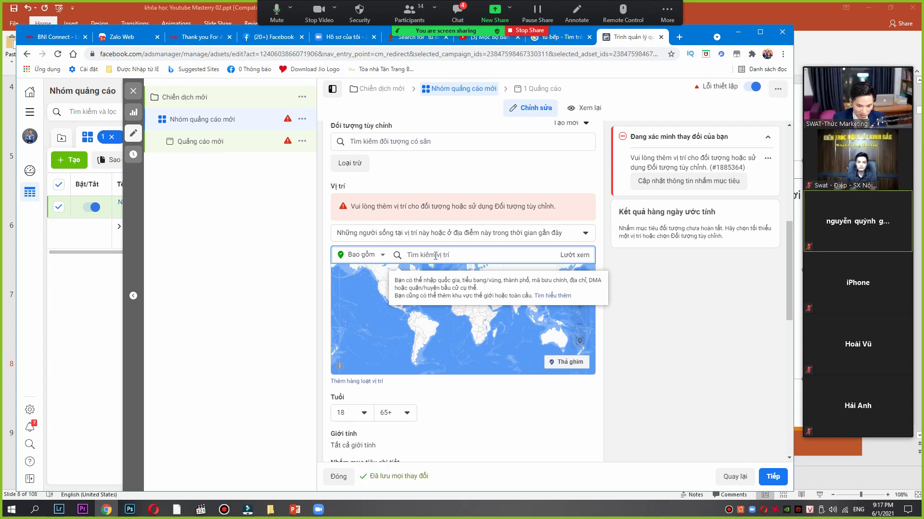
scroll(481, 298, "up", 4)
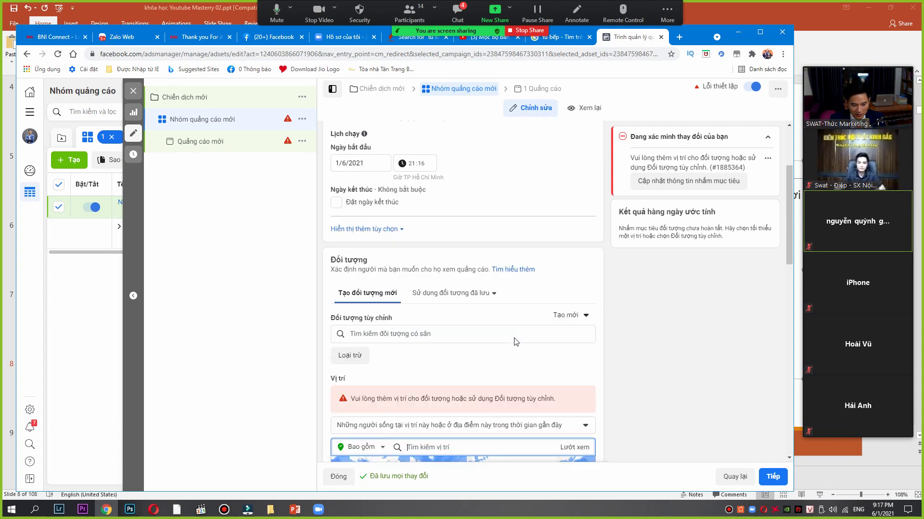
scroll(516, 342, "down", 5)
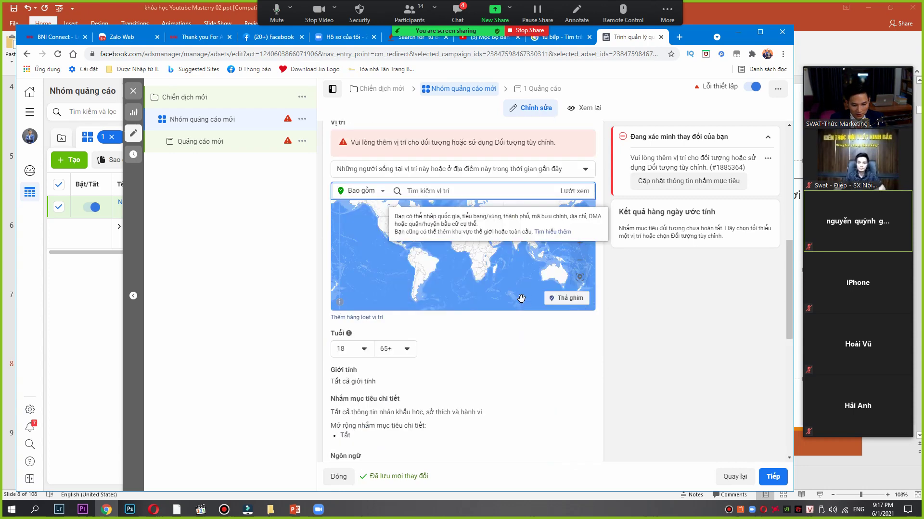
left_click(581, 247)
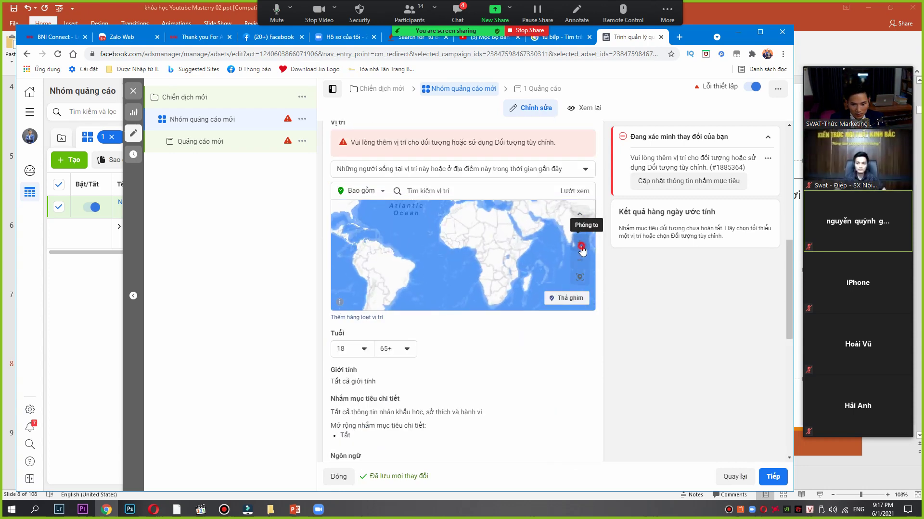
left_click(581, 246)
left_click_drag(457, 262, 317, 283)
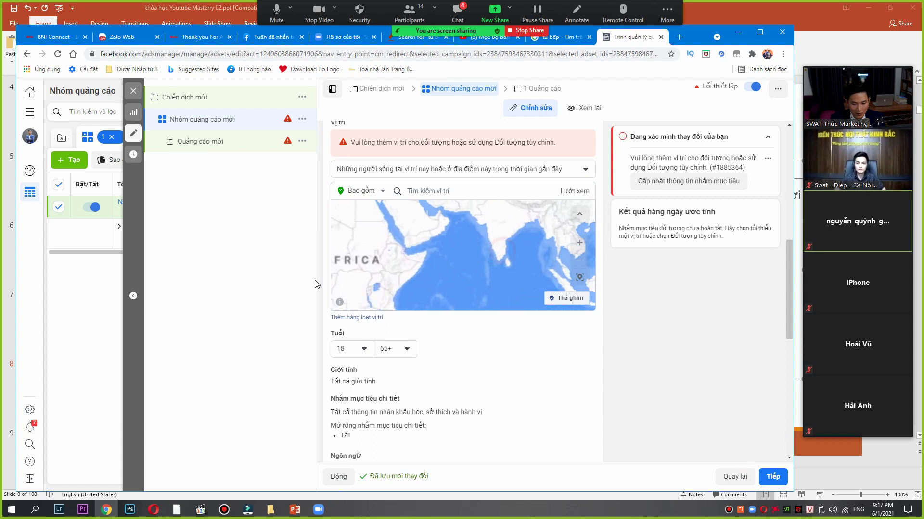
left_click_drag(553, 250, 422, 248)
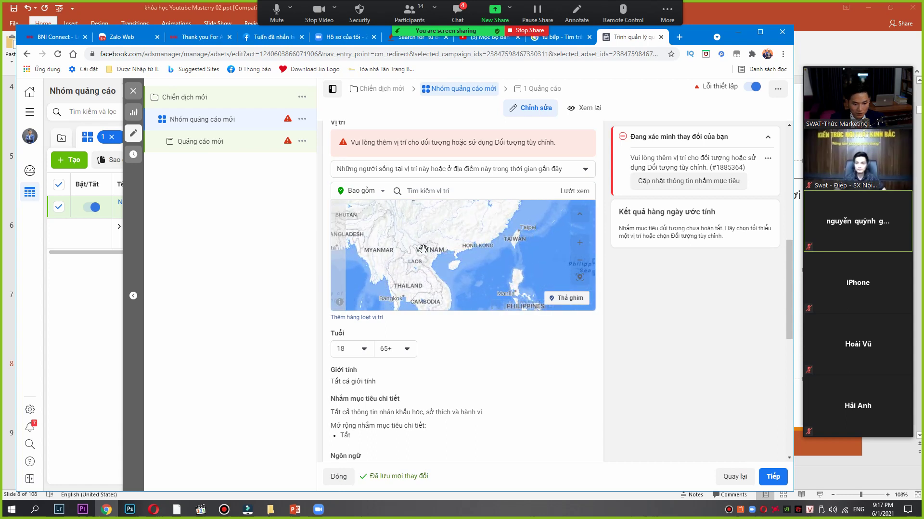
scroll(423, 249, "up", 5)
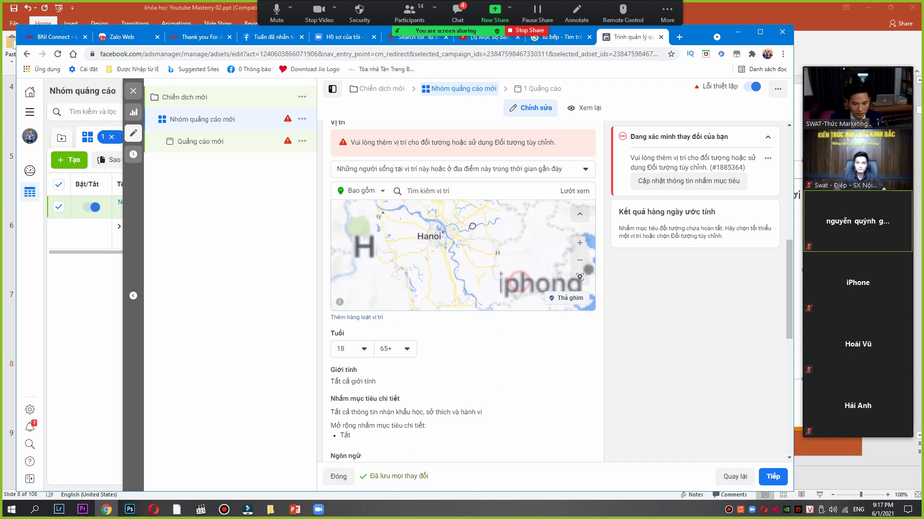
left_click_drag(506, 220, 506, 268)
scroll(496, 260, "up", 2)
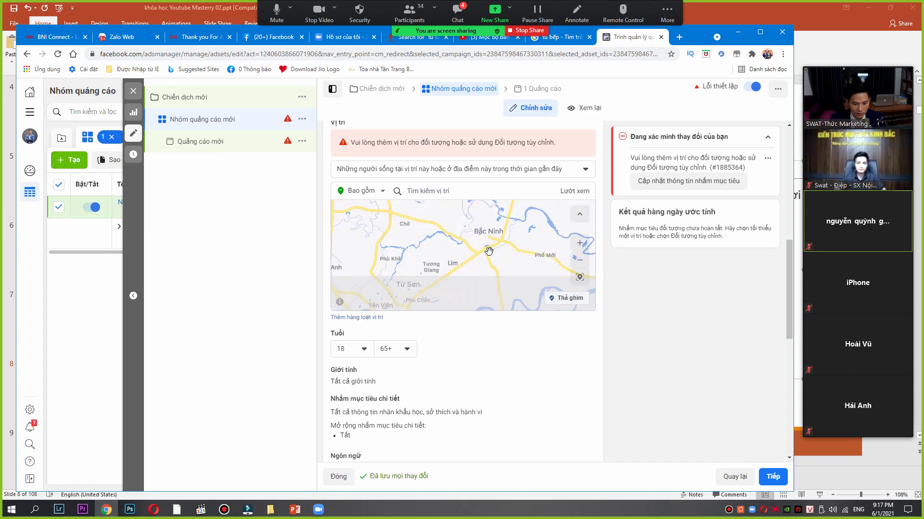
scroll(488, 251, "up", 3)
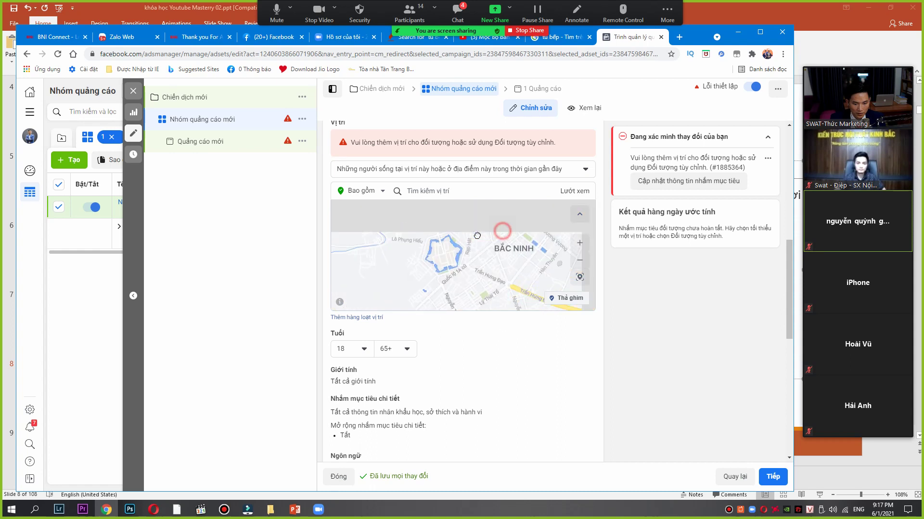
scroll(475, 247, "up", 2)
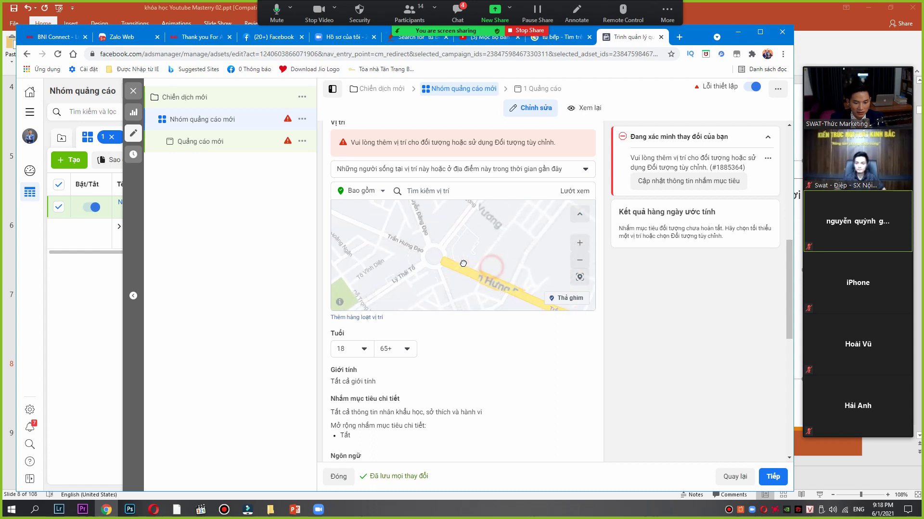
scroll(469, 243, "up", 2)
scroll(469, 243, "down", 1)
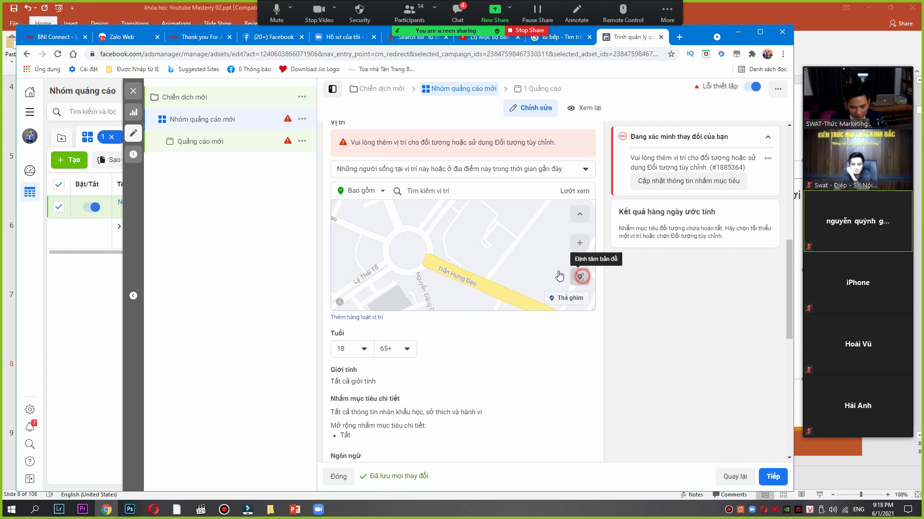
left_click(566, 299)
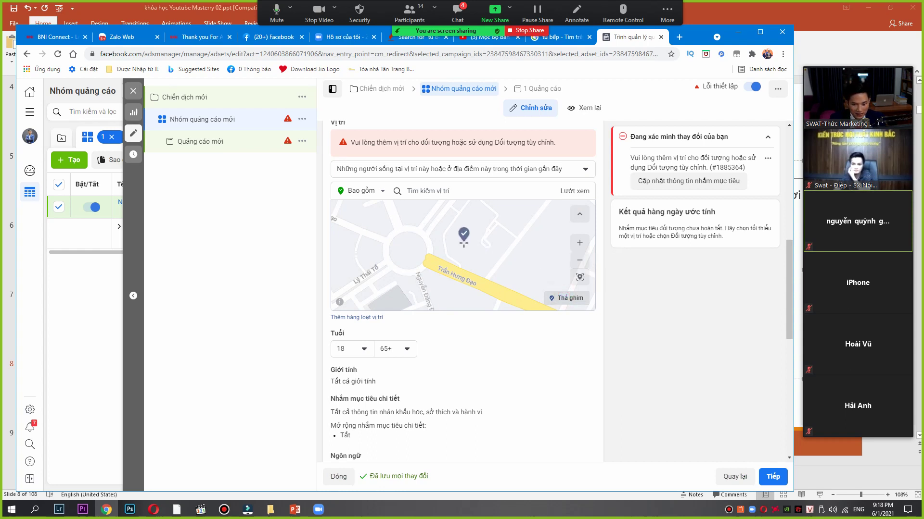
left_click(463, 242)
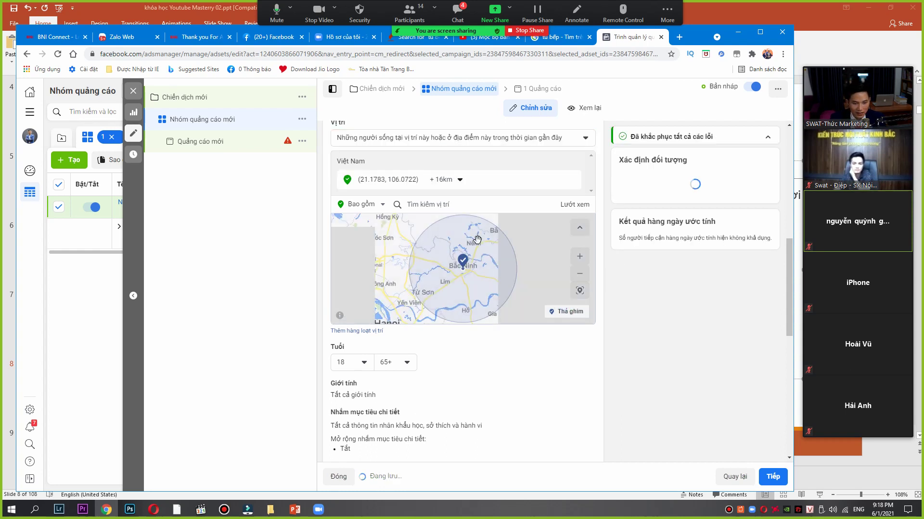
Try the Bắc Ninh pin's targeting radius at 1 km and at 5 km.
left_click(458, 180)
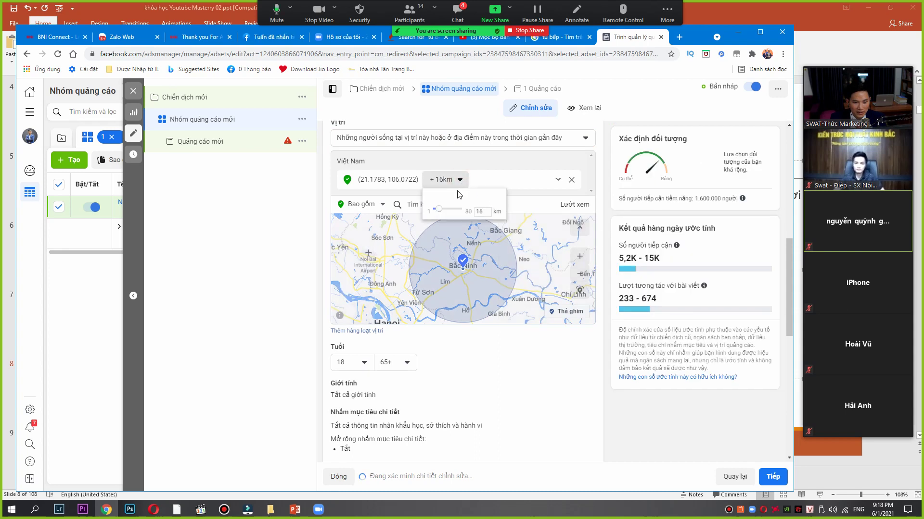
left_click_drag(440, 211, 434, 212)
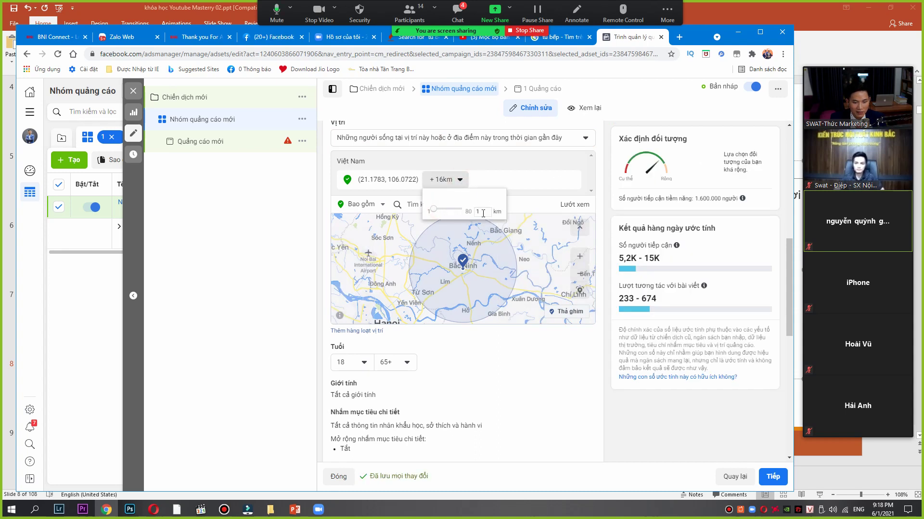
left_click(457, 180)
double_click(485, 211)
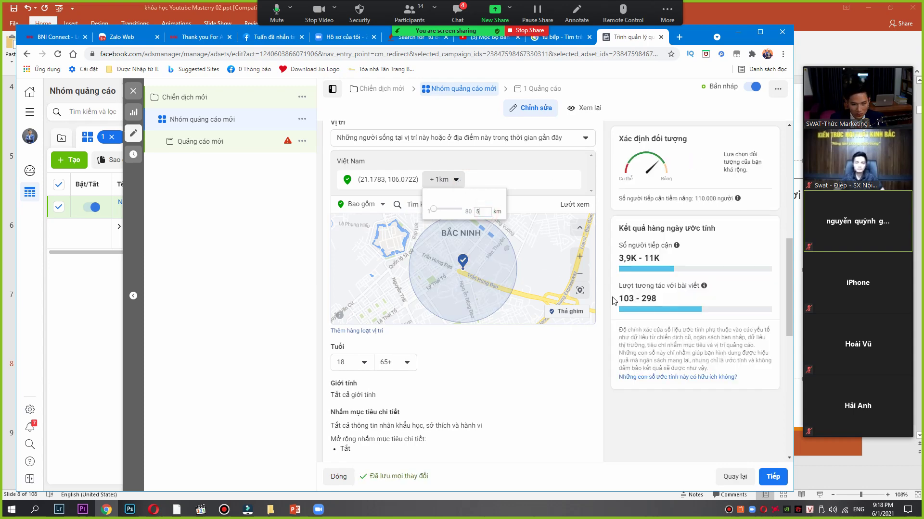
type("5")
key("Return")
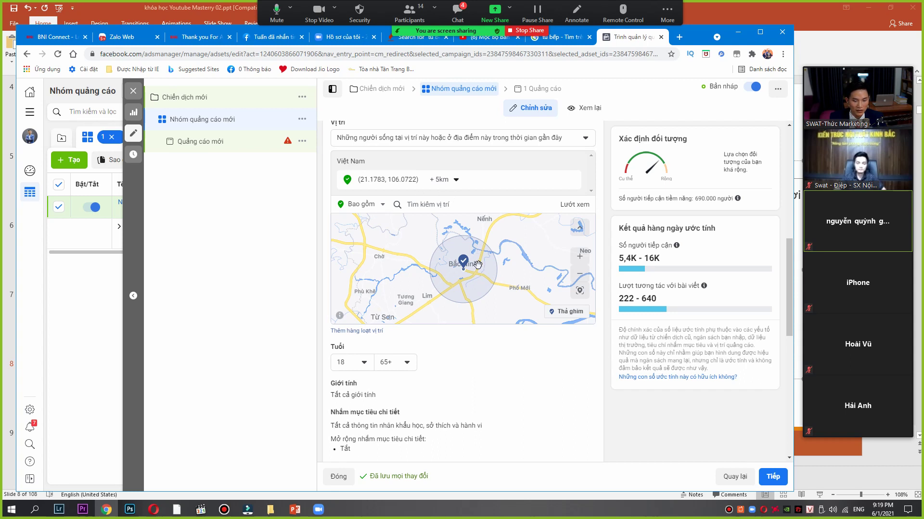
Set the targeting radius around the Bắc Ninh pin to 2 km.
left_click(456, 181)
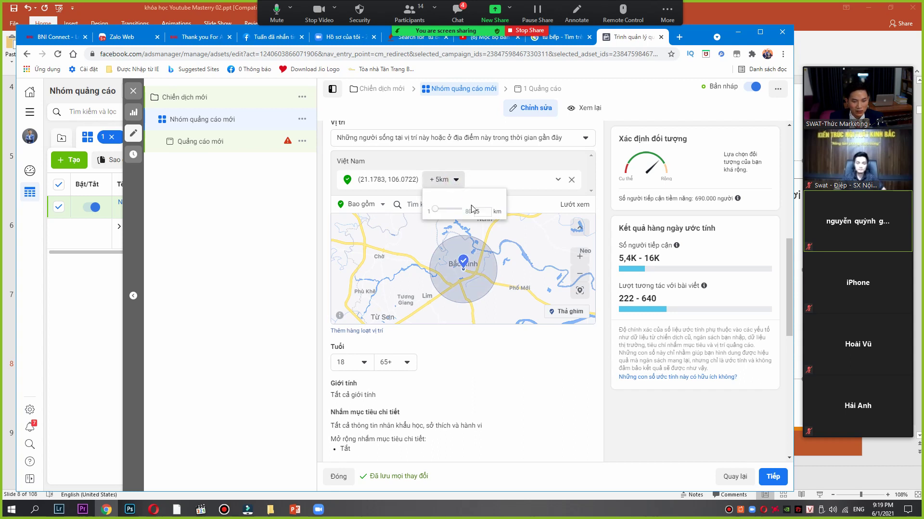
double_click(479, 211)
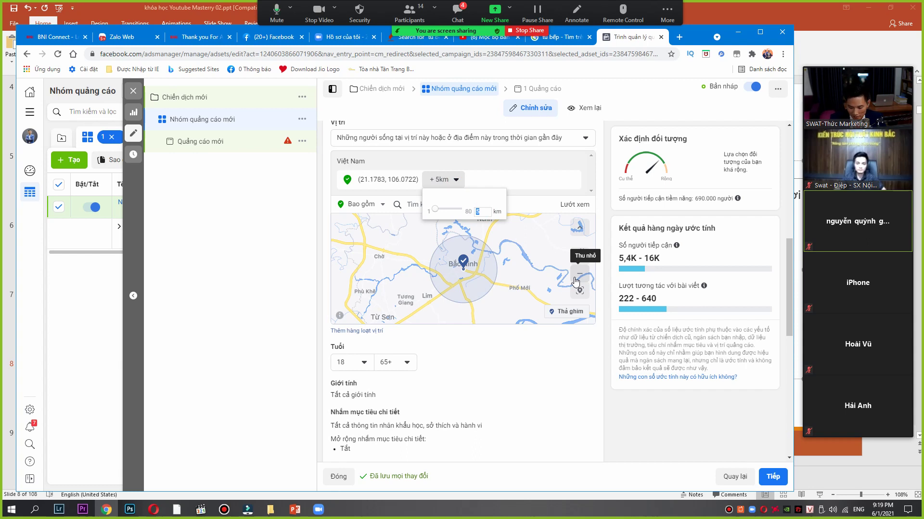
key("Return")
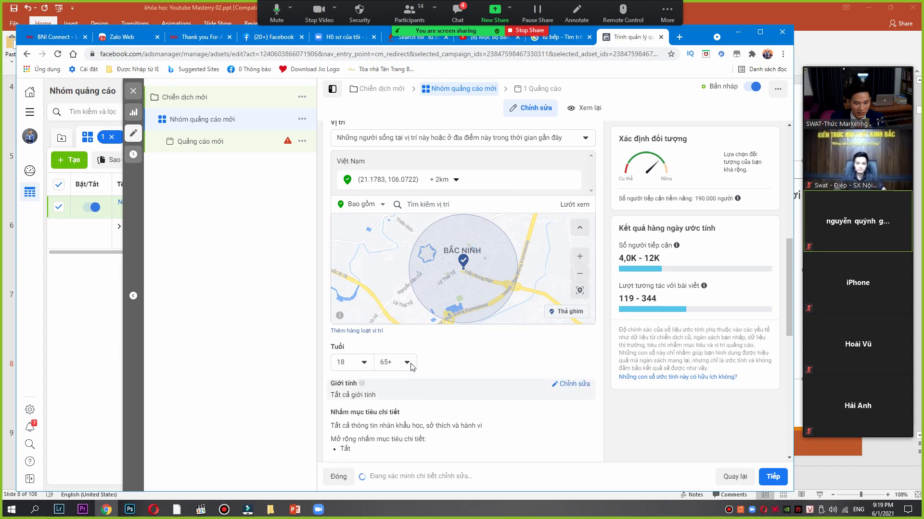
Set the audience's minimum age to 35.
left_click(368, 364)
scroll(356, 328, "down", 3)
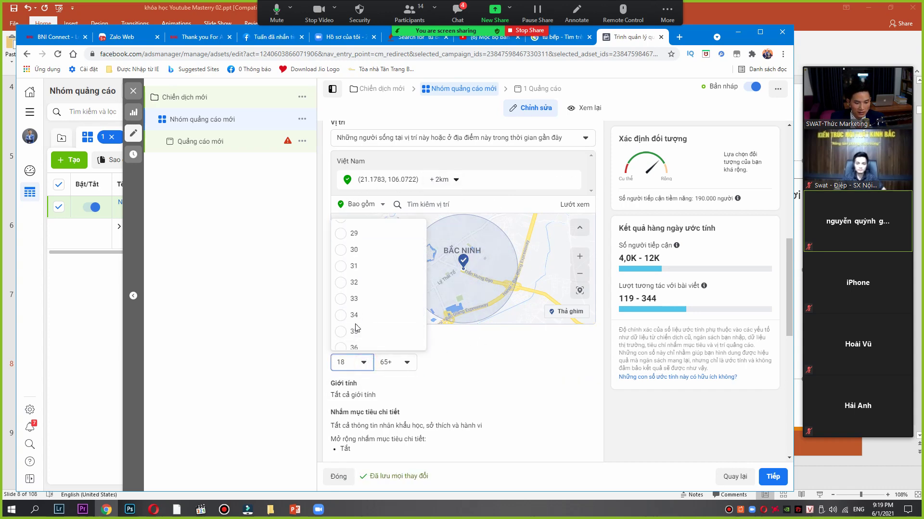
scroll(356, 328, "down", 5)
scroll(356, 326, "down", 3)
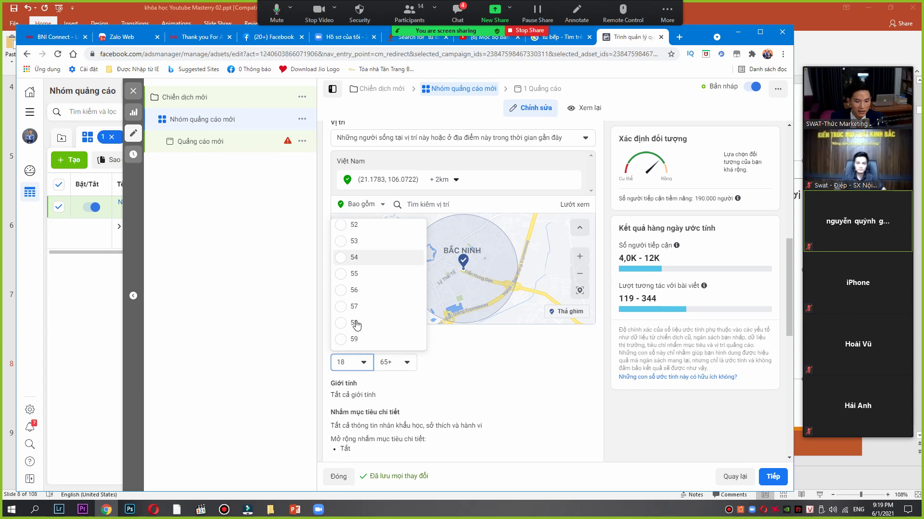
scroll(365, 307, "up", 4)
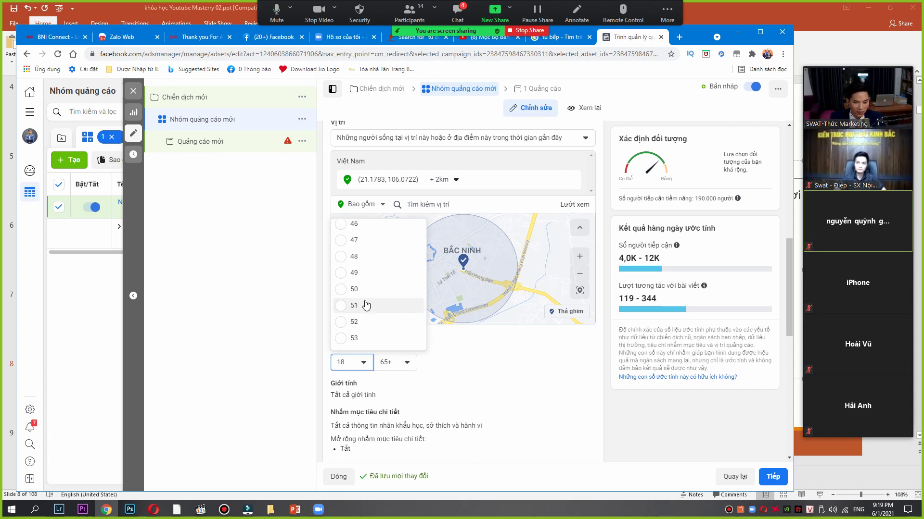
scroll(366, 304, "up", 9)
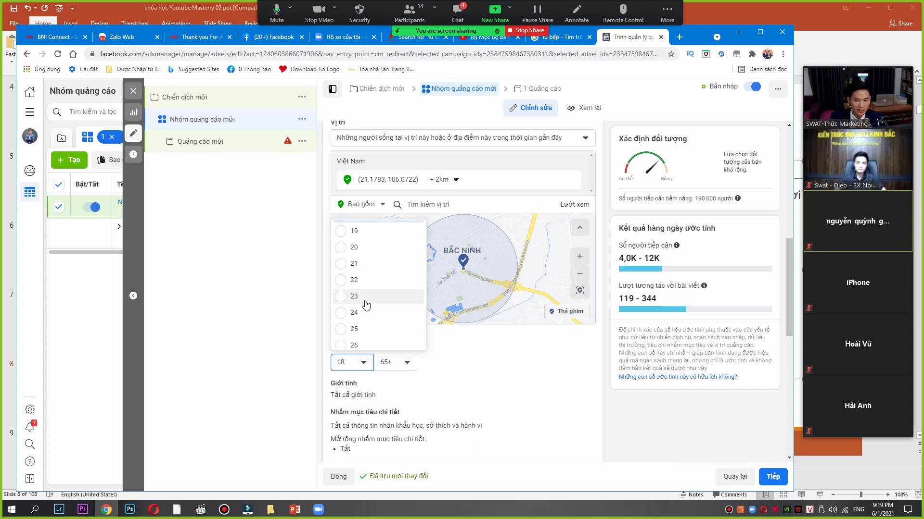
scroll(366, 304, "down", 1)
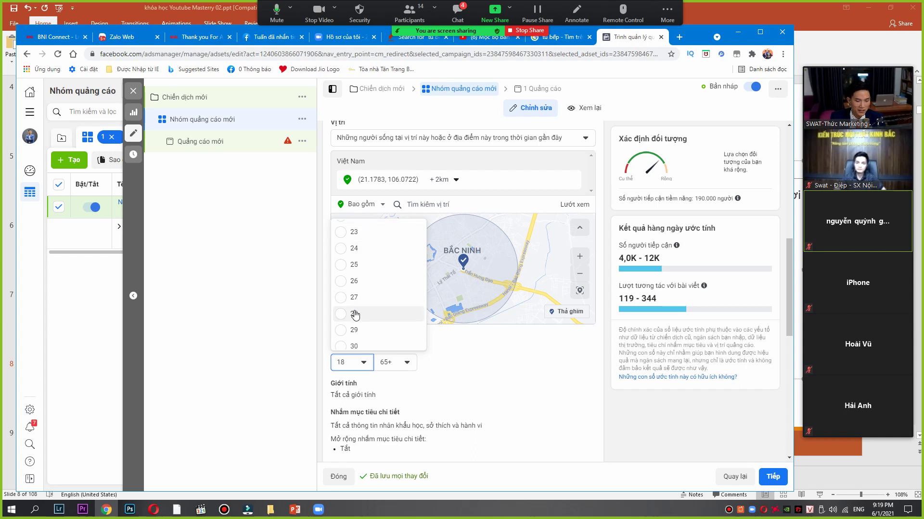
scroll(370, 313, "down", 4)
scroll(374, 317, "down", 4)
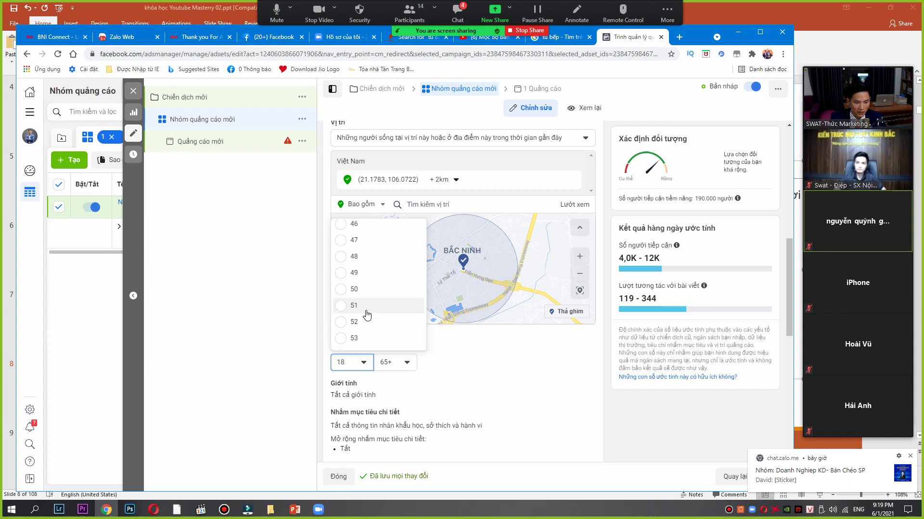
scroll(363, 307, "up", 6)
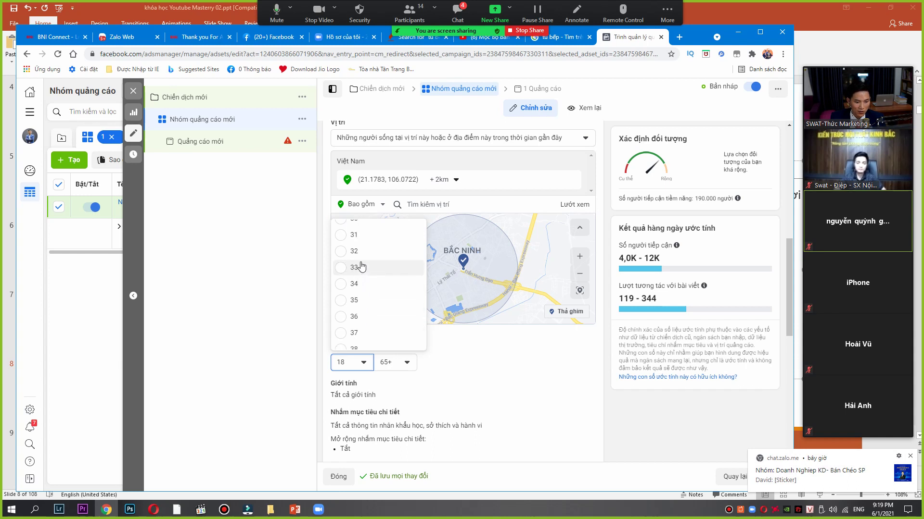
left_click(356, 303)
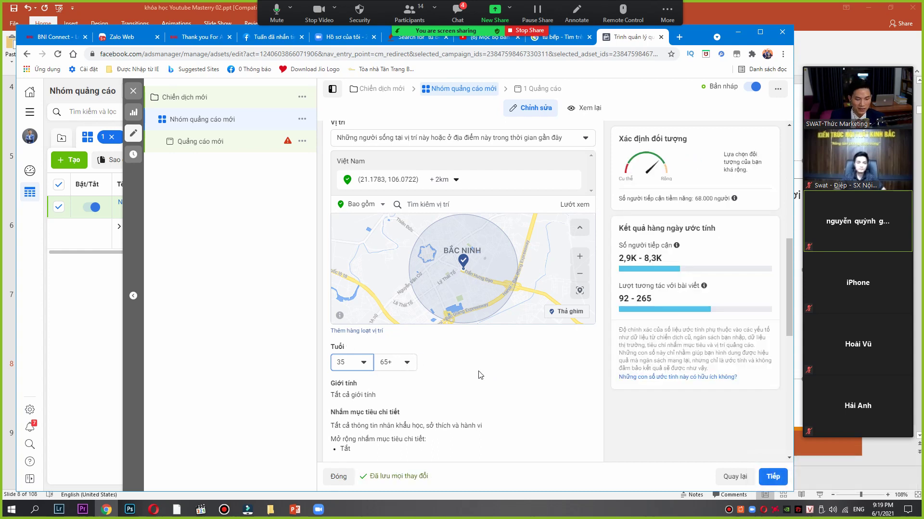
Set the audience's maximum age to 50.
left_click(406, 364)
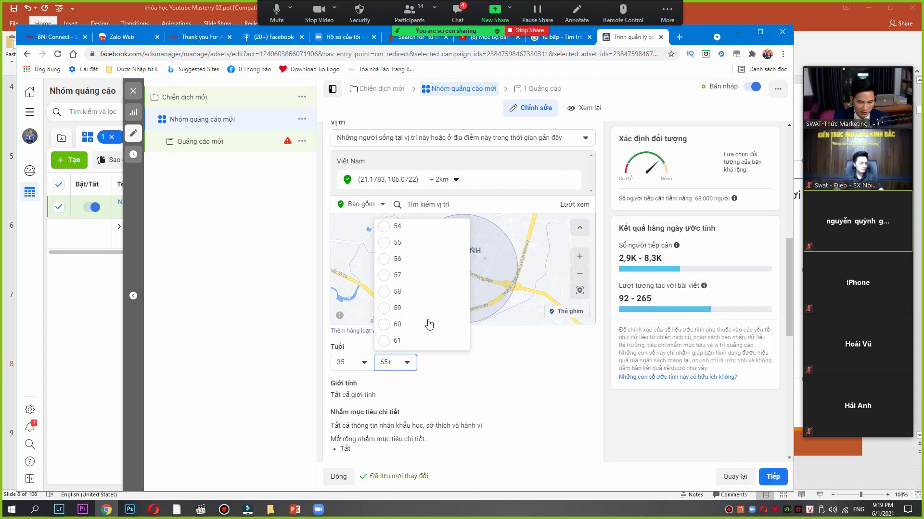
scroll(408, 290, "up", 3)
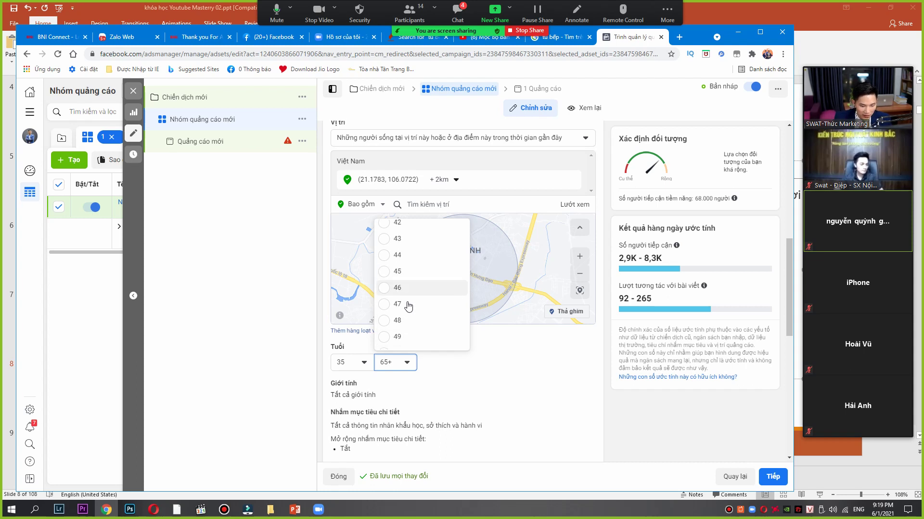
scroll(407, 310, "down", 3)
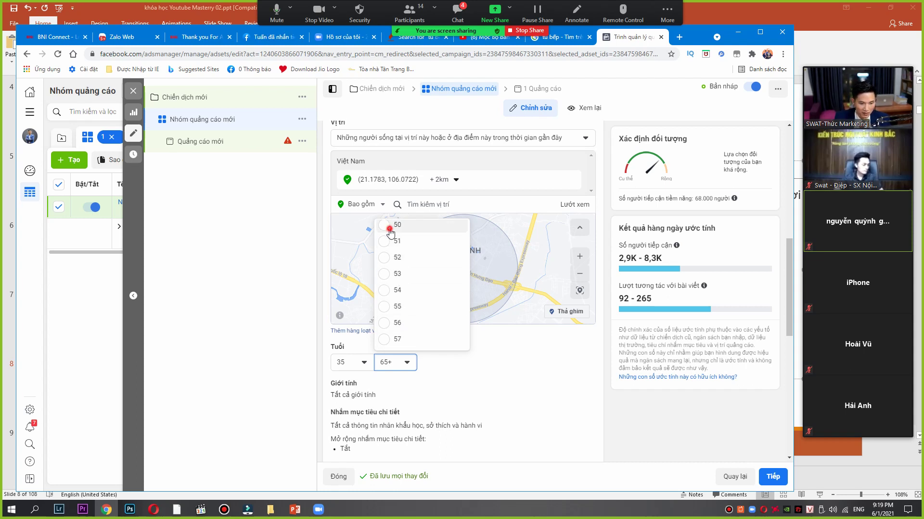
left_click(529, 393)
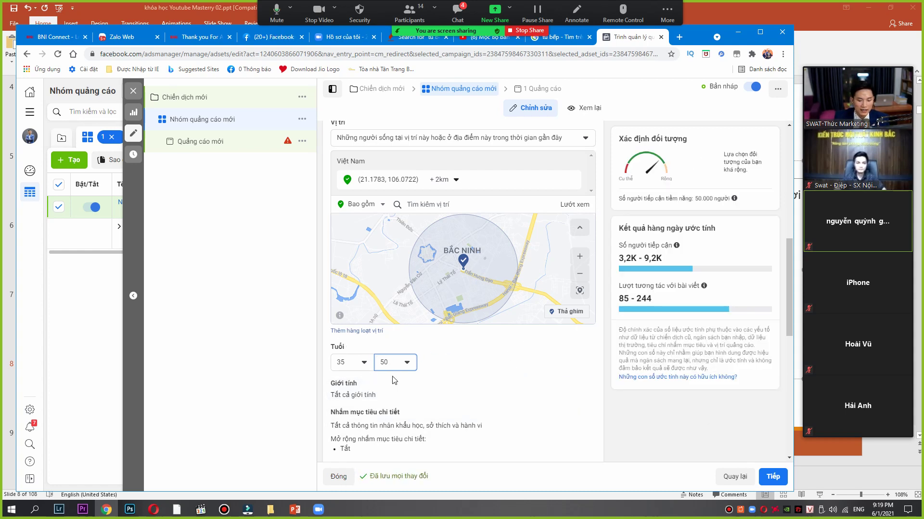
Open the audience's gender options and detailed targeting settings for editing.
scroll(567, 381, "down", 1)
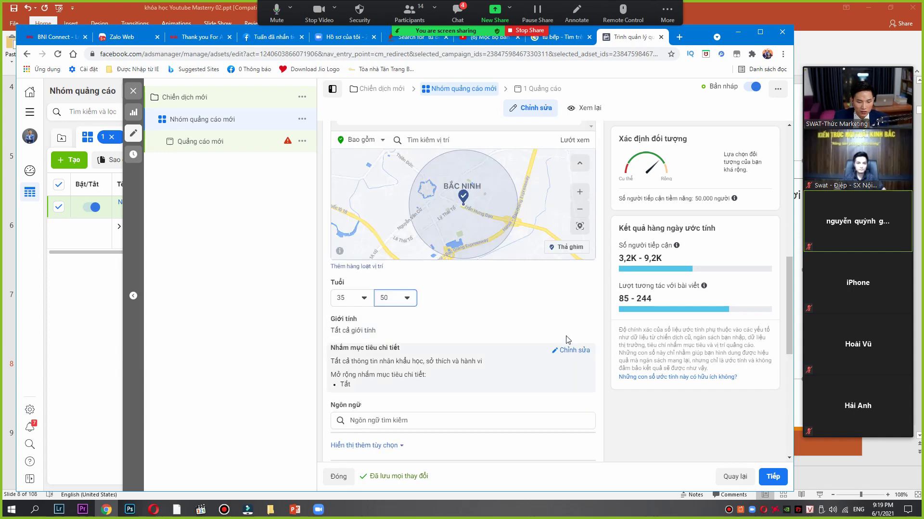
left_click(568, 320)
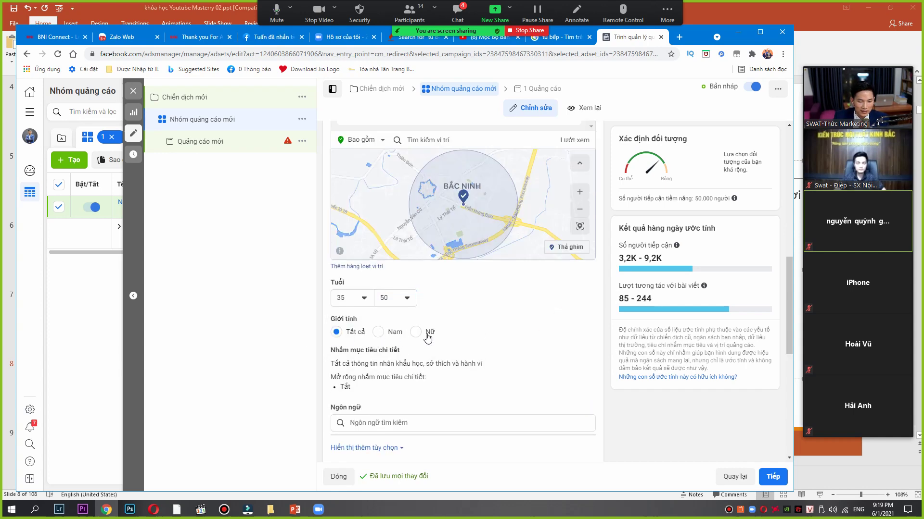
scroll(376, 336, "down", 2)
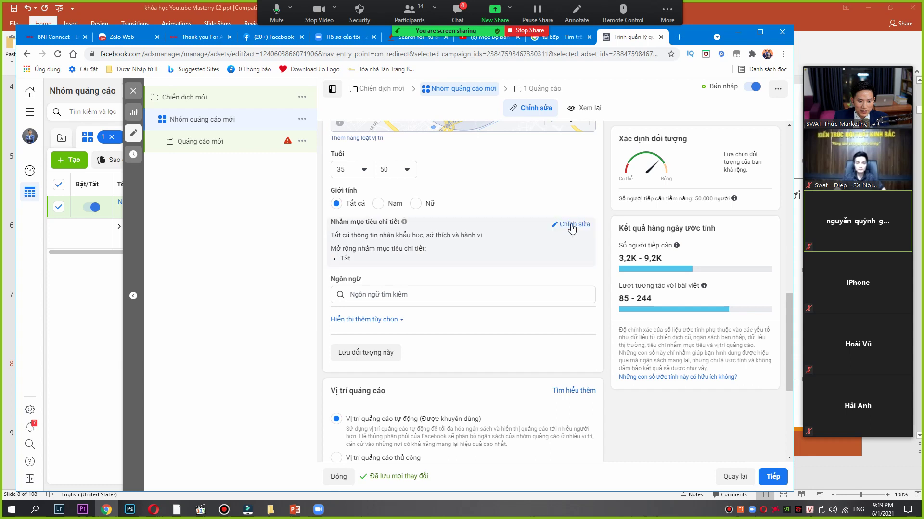
left_click(571, 225)
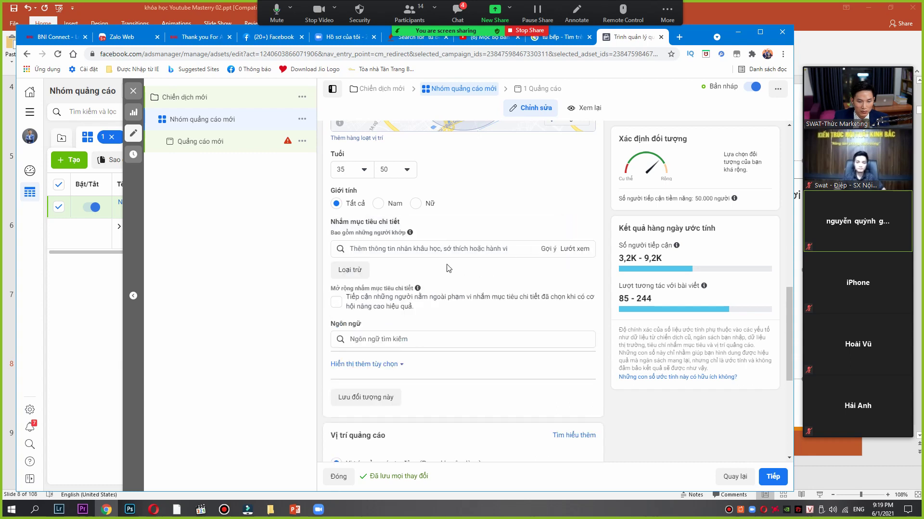
Search the detailed targeting demographics, interests and behaviours for "iphone 12".
left_click(428, 248)
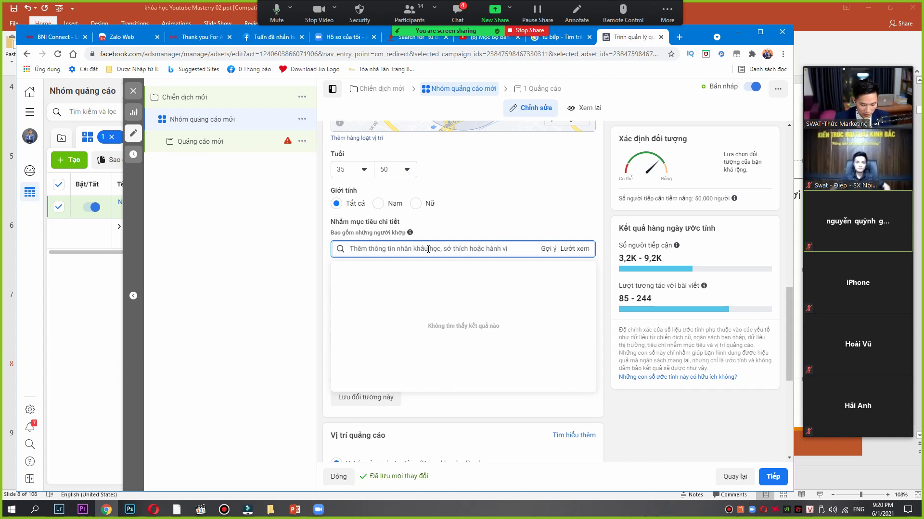
type("iph")
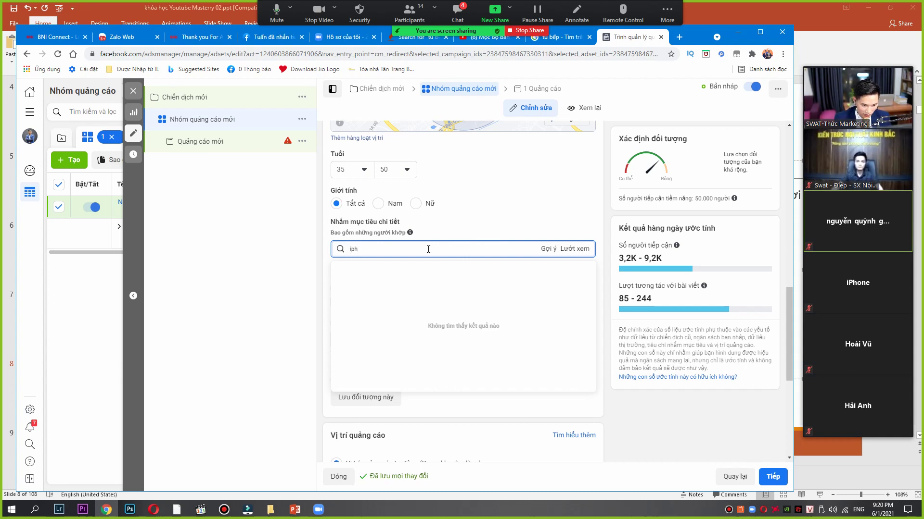
type("on")
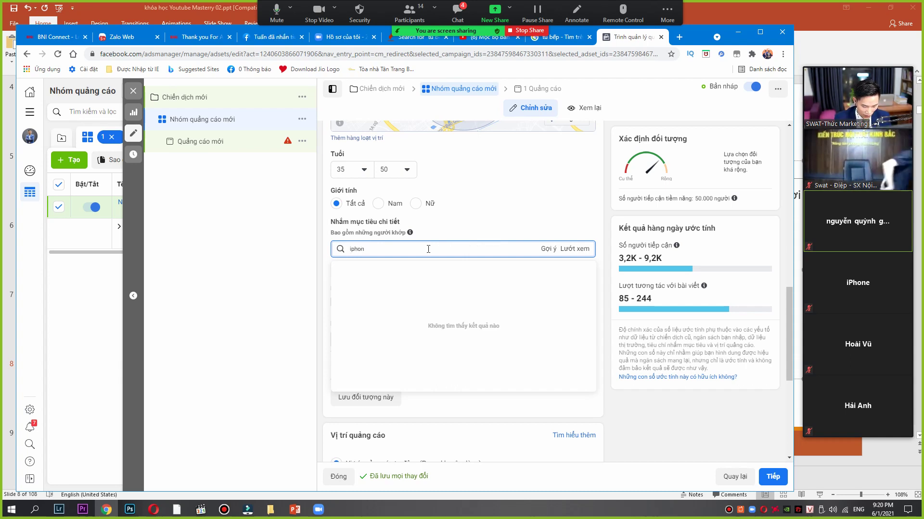
type("ee")
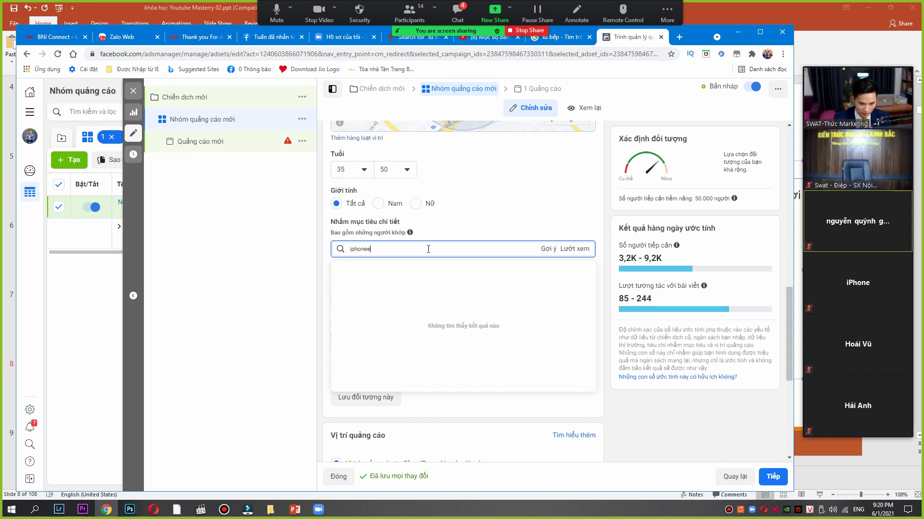
key("BackSpace")
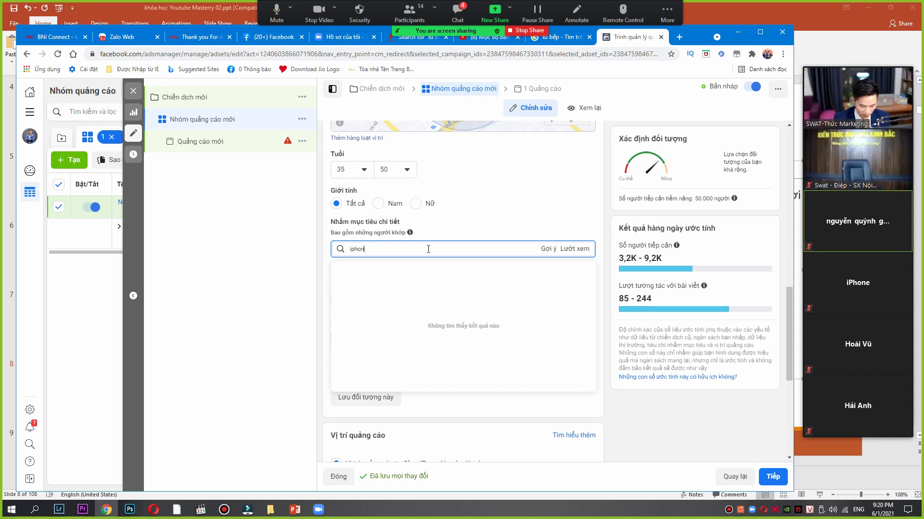
type("e 12")
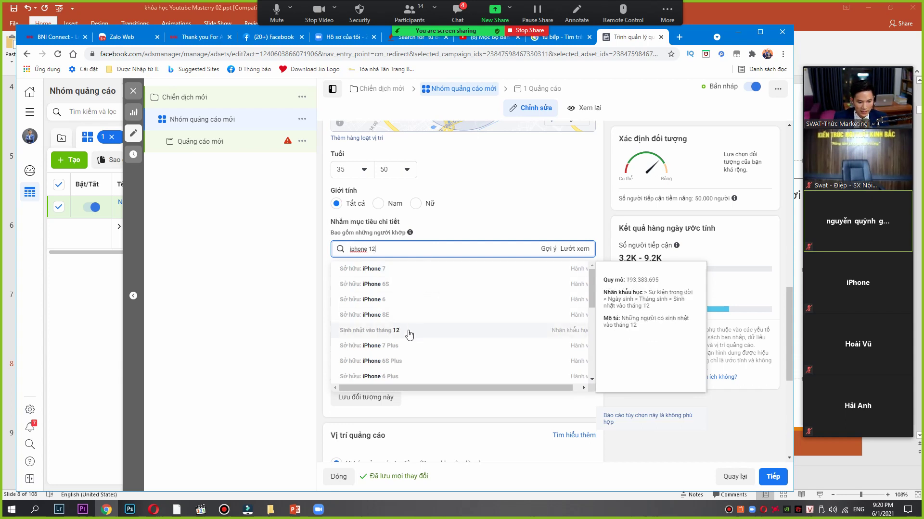
Look through the iPhone suggestions and add the behaviour "Truy cập Facebook (di động): iPhone XS" to the detailed targeting.
scroll(422, 341, "down", 2)
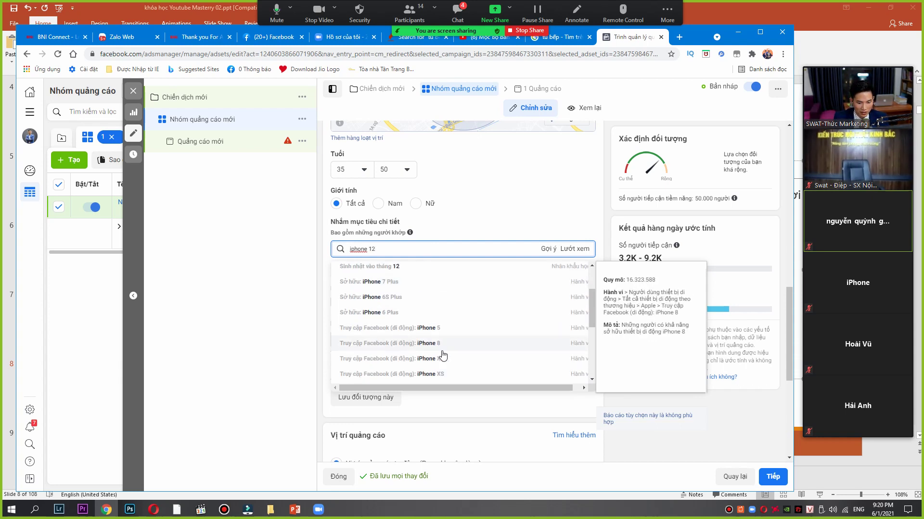
scroll(469, 368, "down", 4)
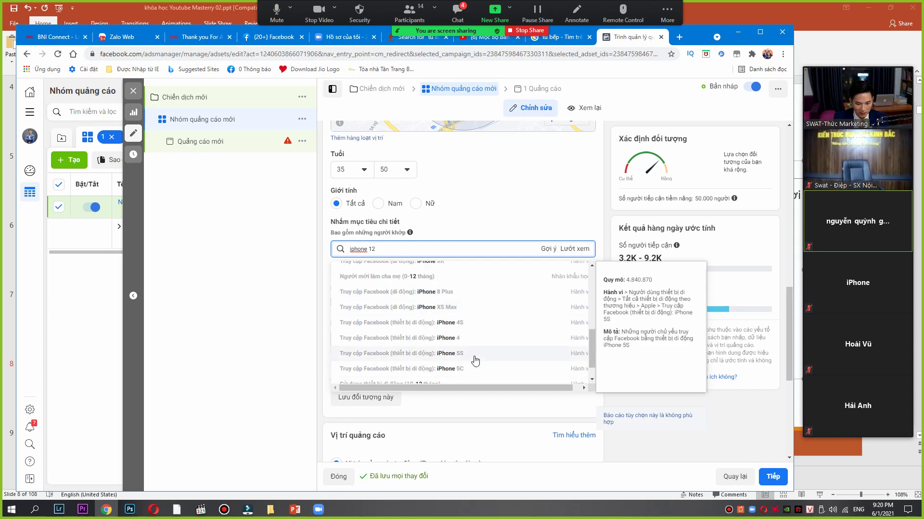
scroll(475, 361, "down", 1)
scroll(472, 359, "down", 3)
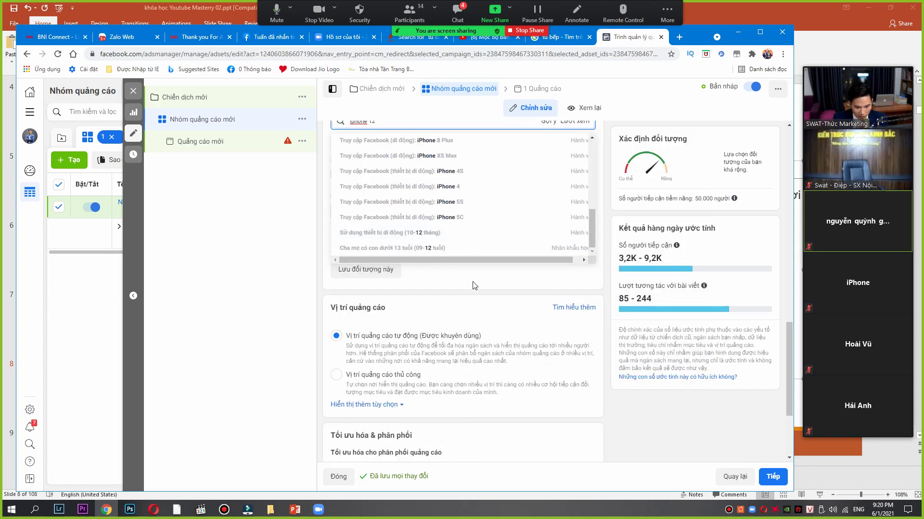
scroll(479, 248, "up", 4)
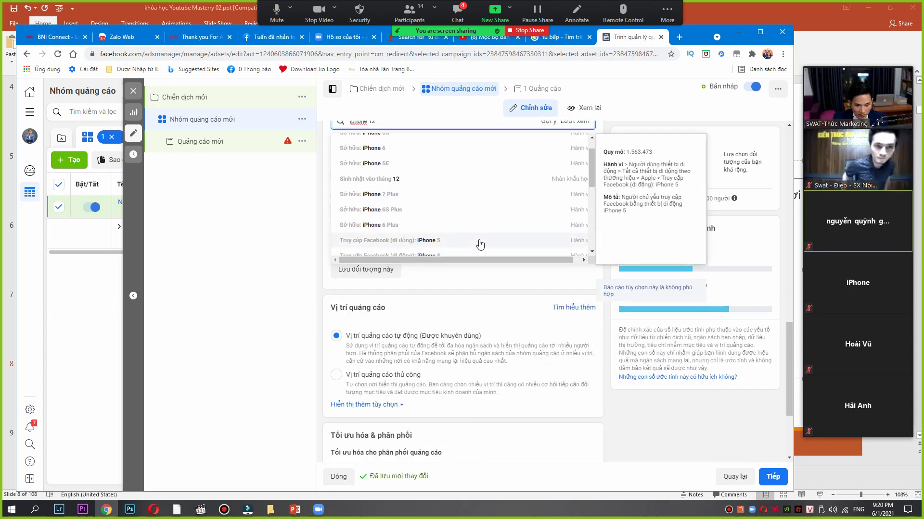
scroll(495, 231, "up", 2)
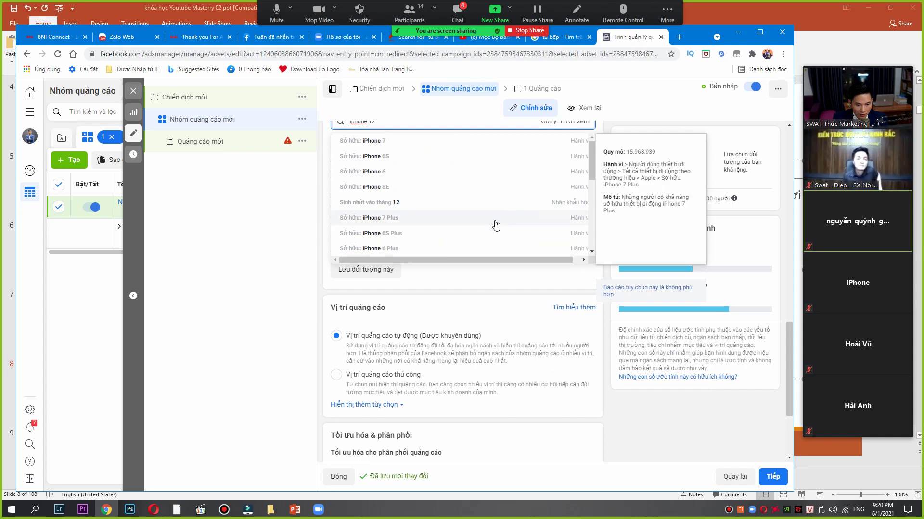
scroll(496, 224, "down", 3)
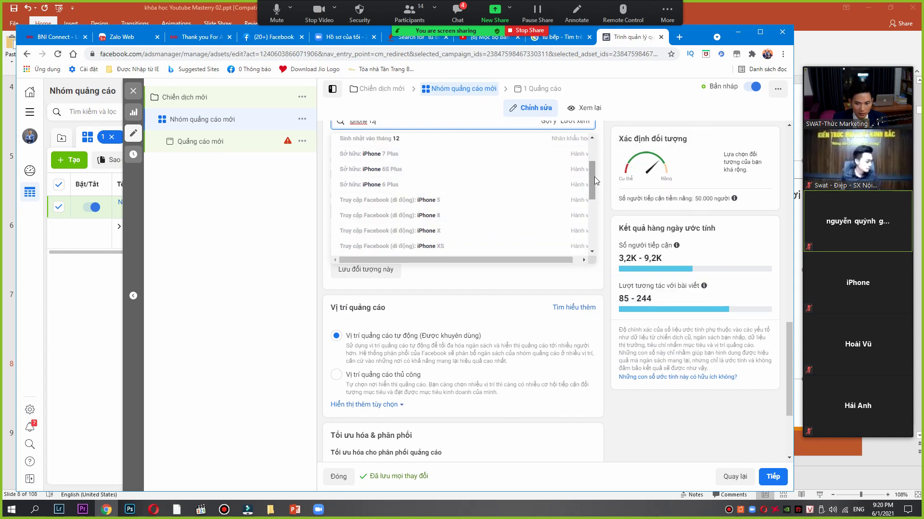
left_click_drag(593, 177, 592, 198)
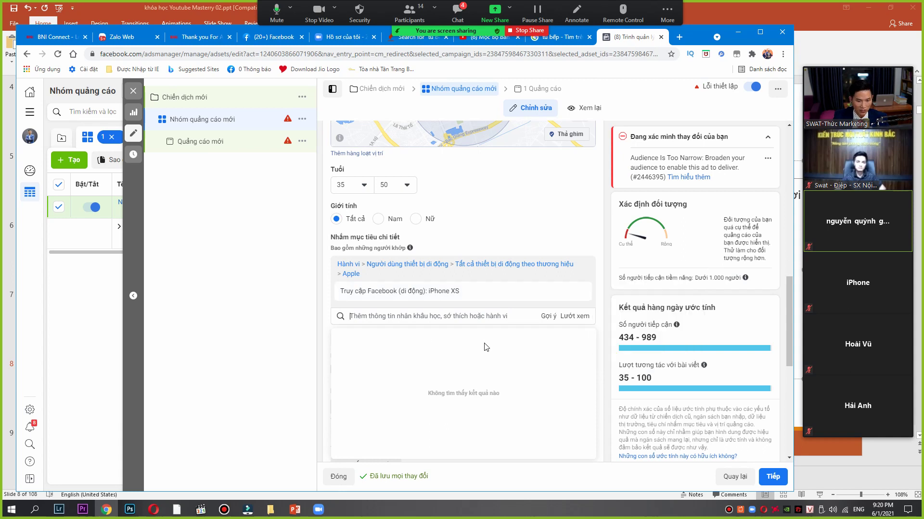
Search the detailed targeting for "oto" and add the interest "Ô tô" to the audience.
left_click(481, 291)
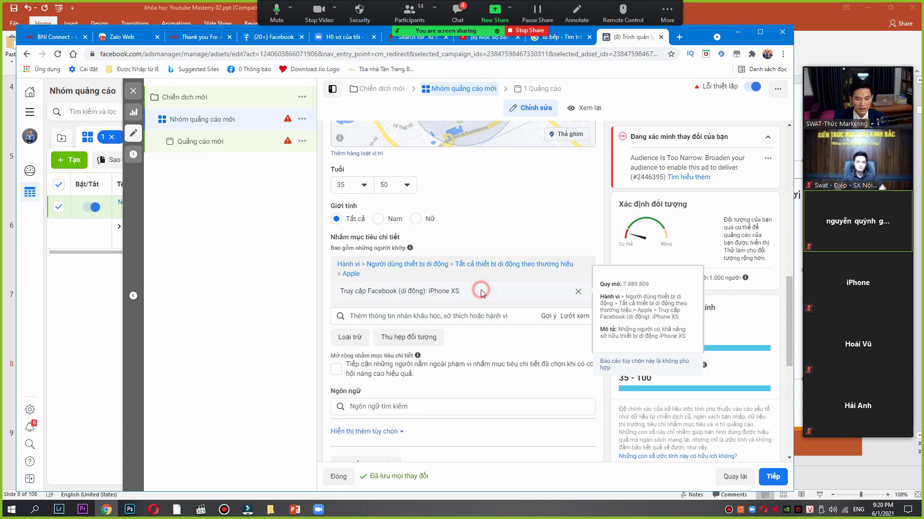
left_click(496, 318)
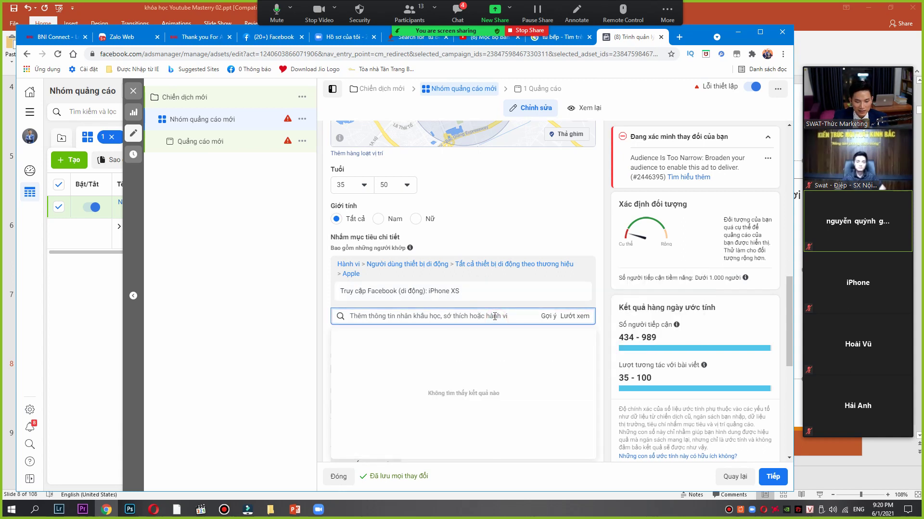
type("o")
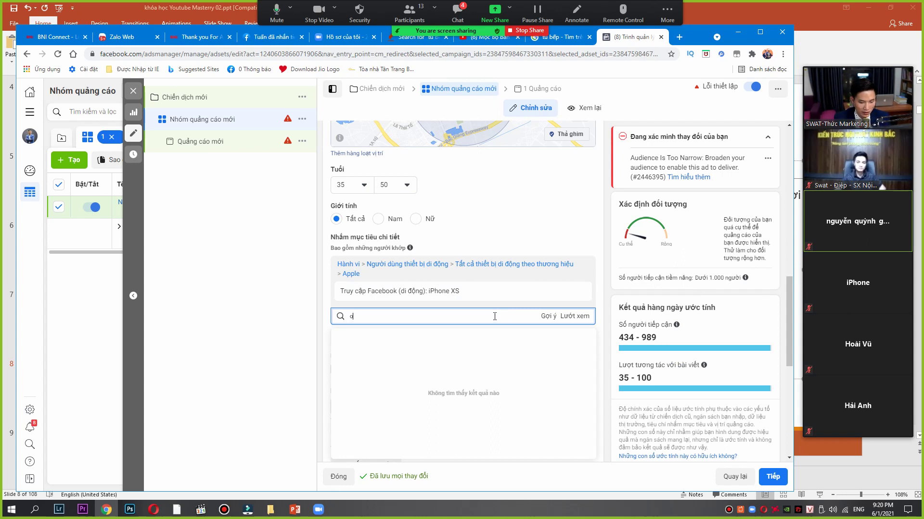
type("ot")
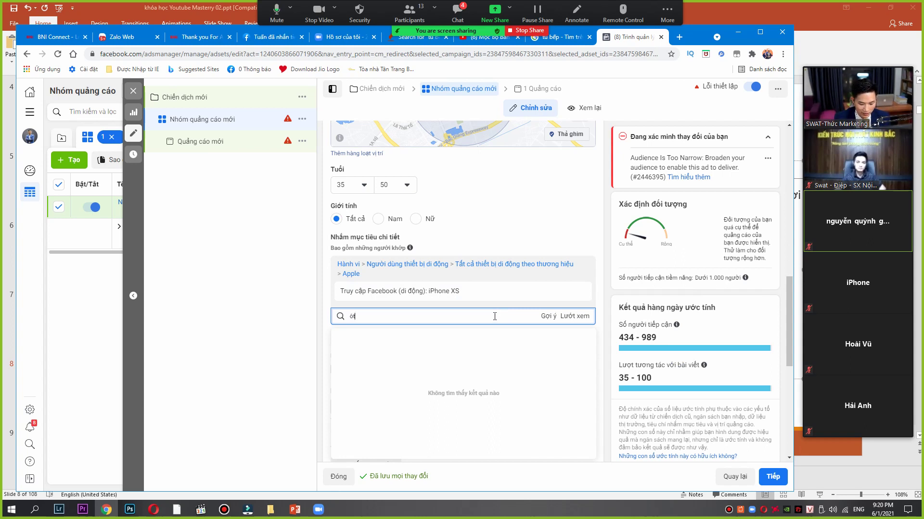
type("o")
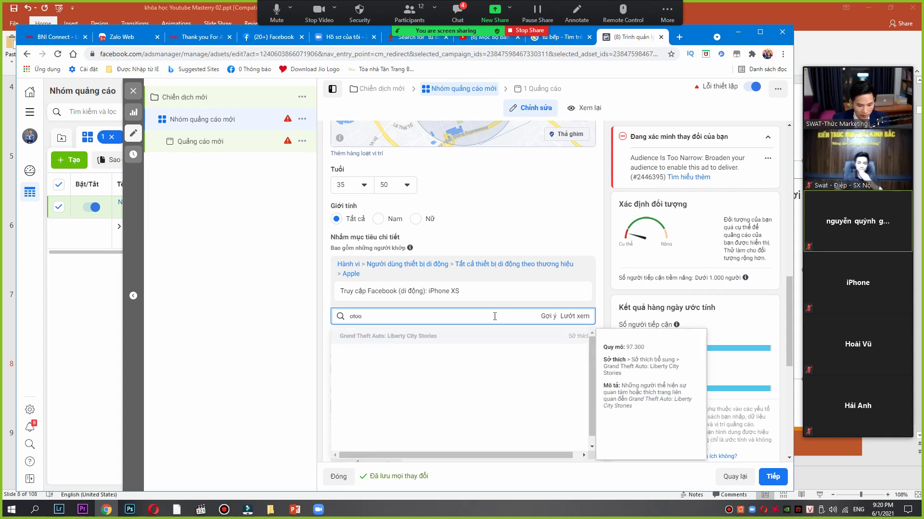
key("BackSpace")
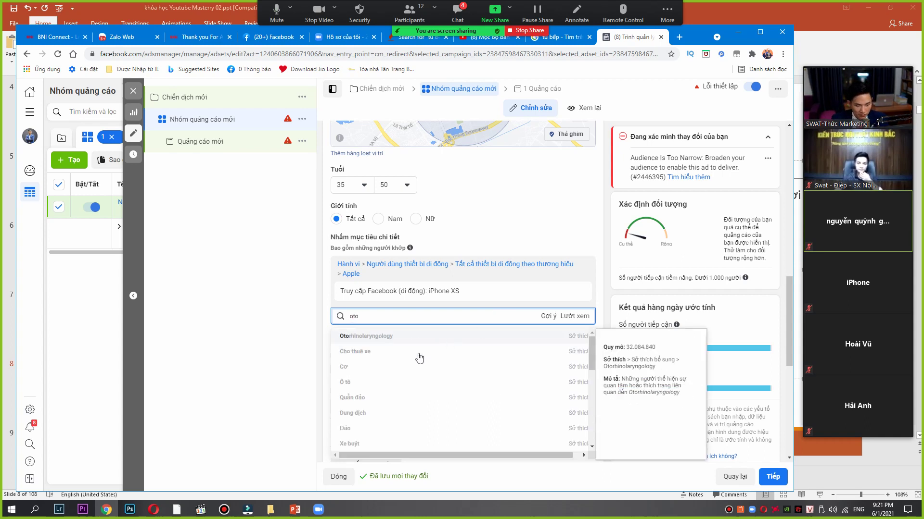
left_click(371, 380)
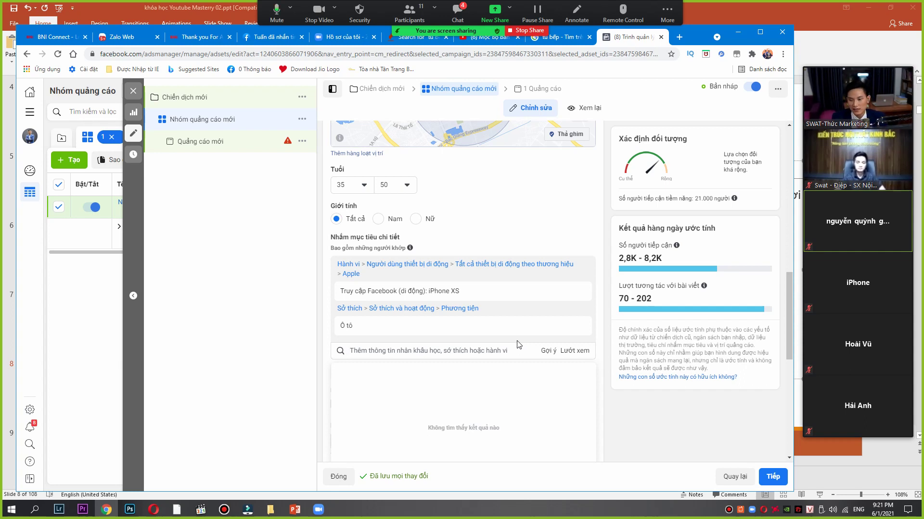
Search the detailed targeting suggestions for "vina" and "vin", leaving the search empty without adding an option.
mouse_move(578, 294)
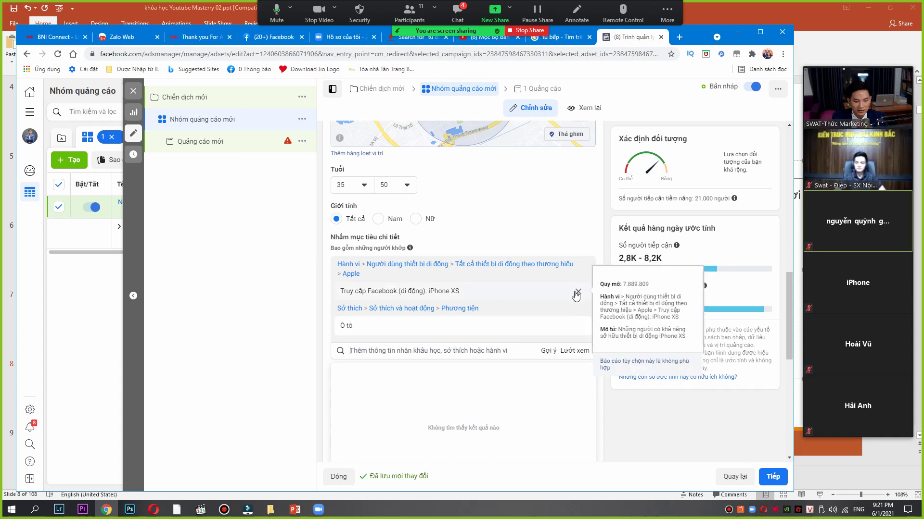
mouse_move(576, 328)
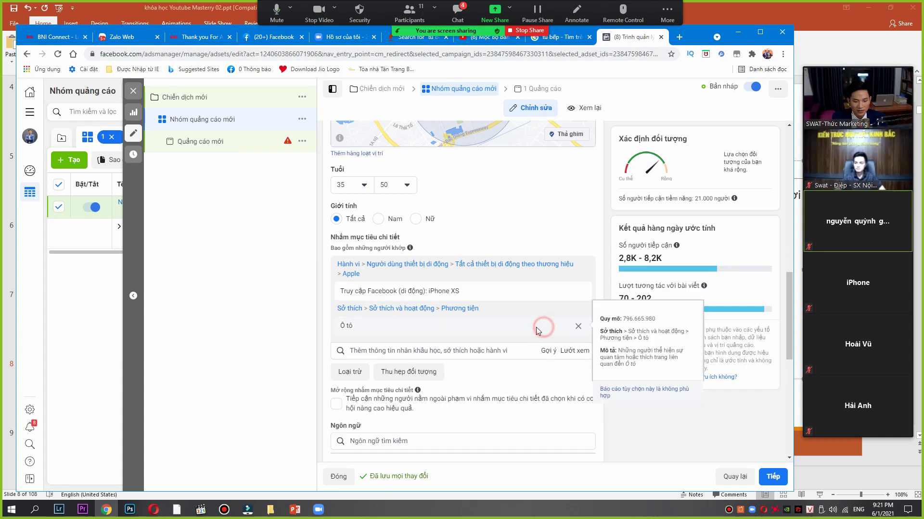
left_click(409, 350)
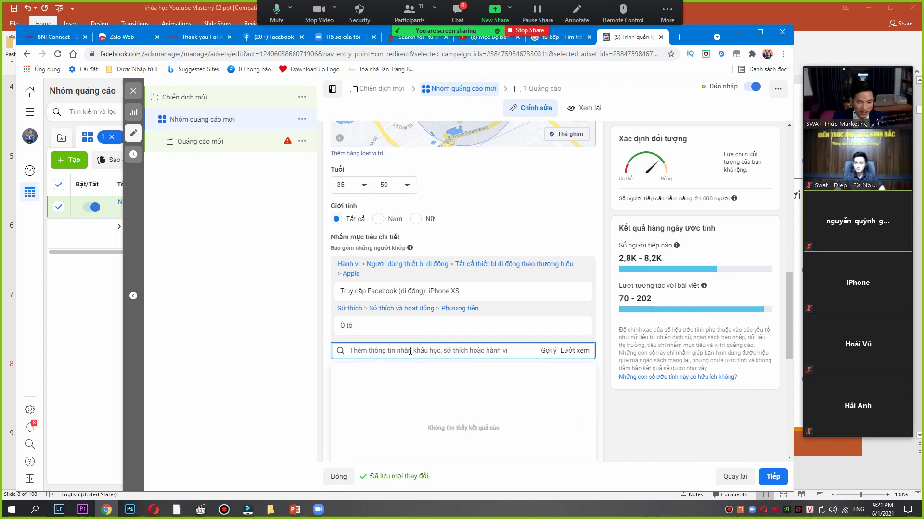
type("vina")
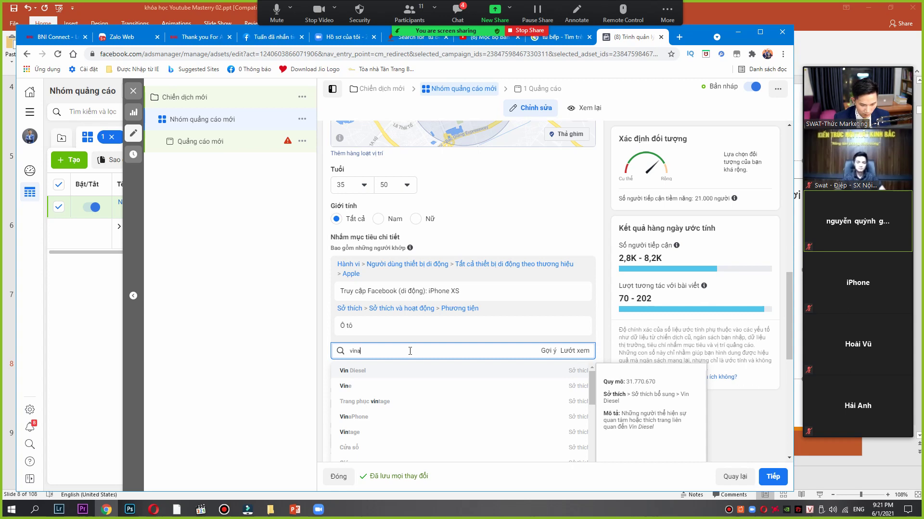
key("BackSpace")
key("BackSpace")
key("BackSpace")
key("BackSpace")
key("BackSpace")
type("vin")
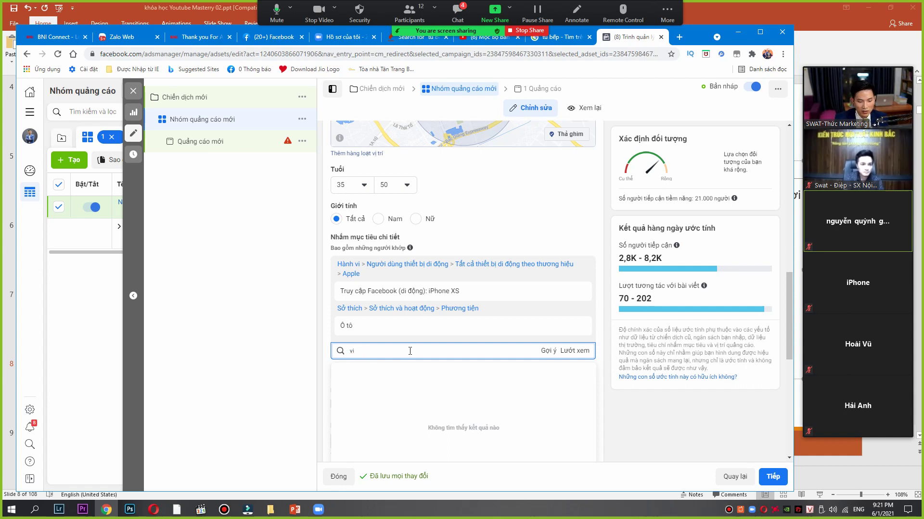
key("BackSpace")
key("BackSpace")
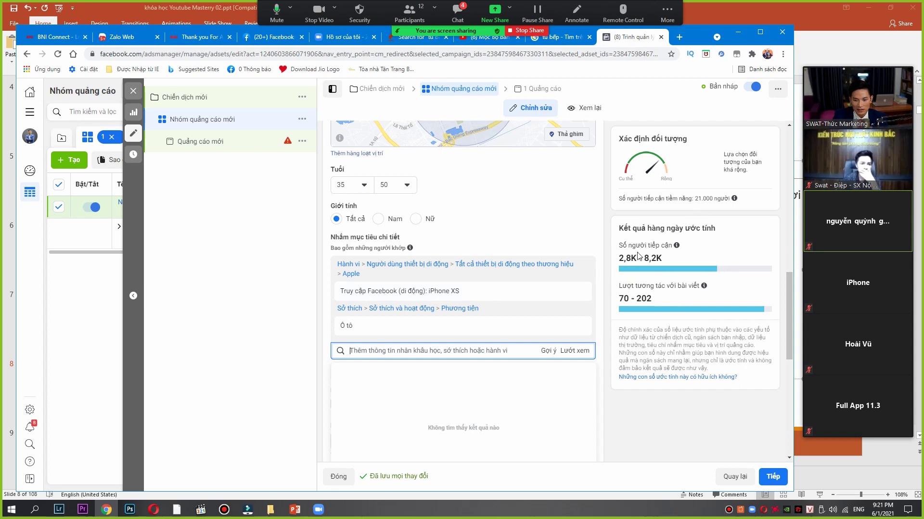
Review the audience's Bắc Ninh location map, age range, gender and detailed targeting selections.
scroll(483, 216, "up", 1)
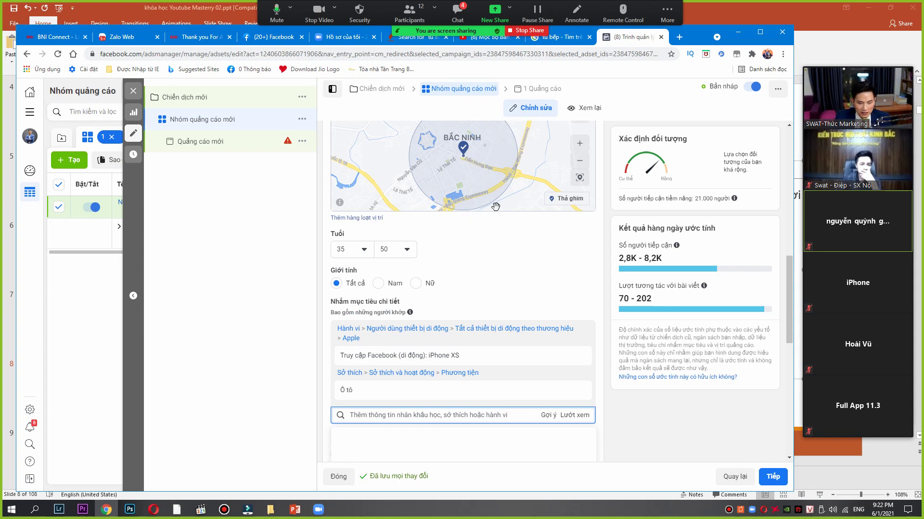
scroll(496, 207, "down", 2)
scroll(500, 219, "down", 1)
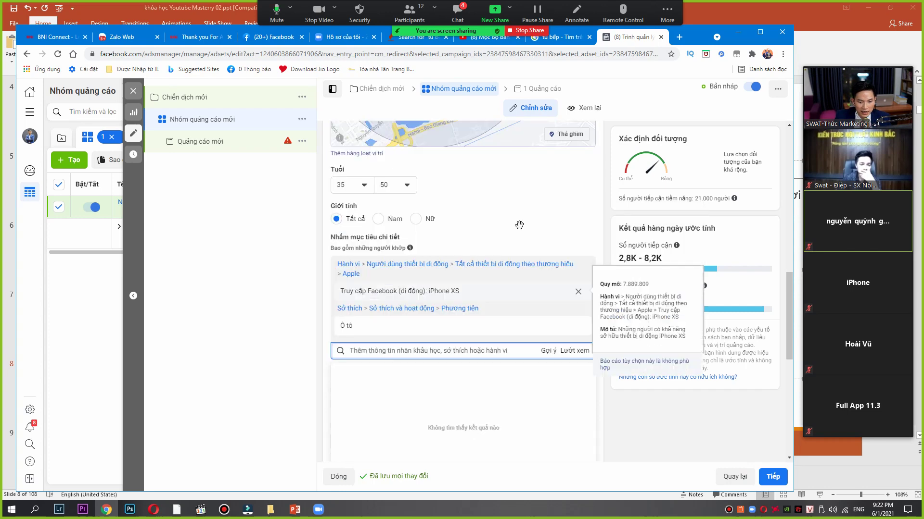
scroll(519, 225, "up", 3)
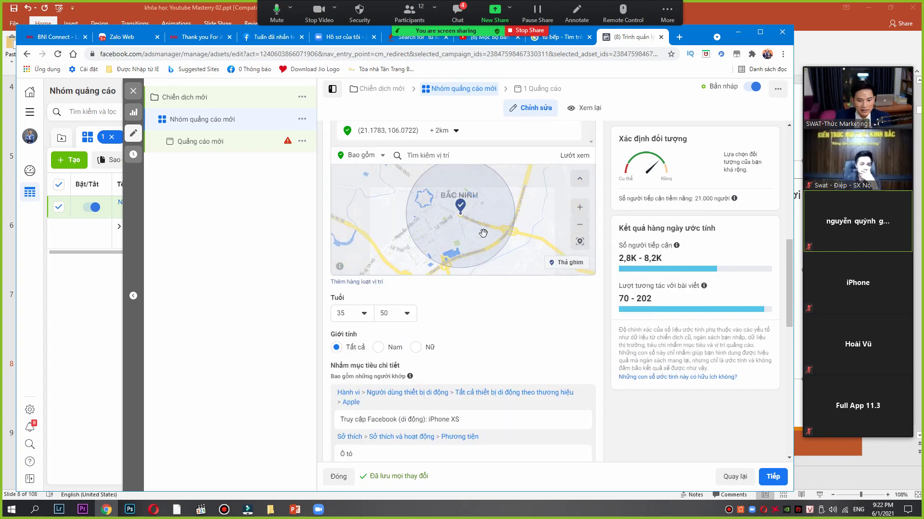
scroll(483, 233, "down", 2)
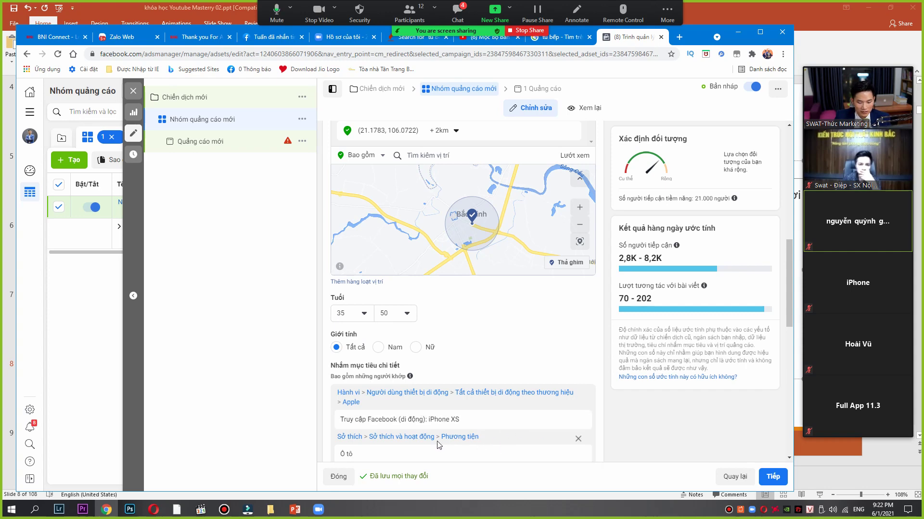
scroll(477, 438, "down", 1)
scroll(470, 440, "up", 1)
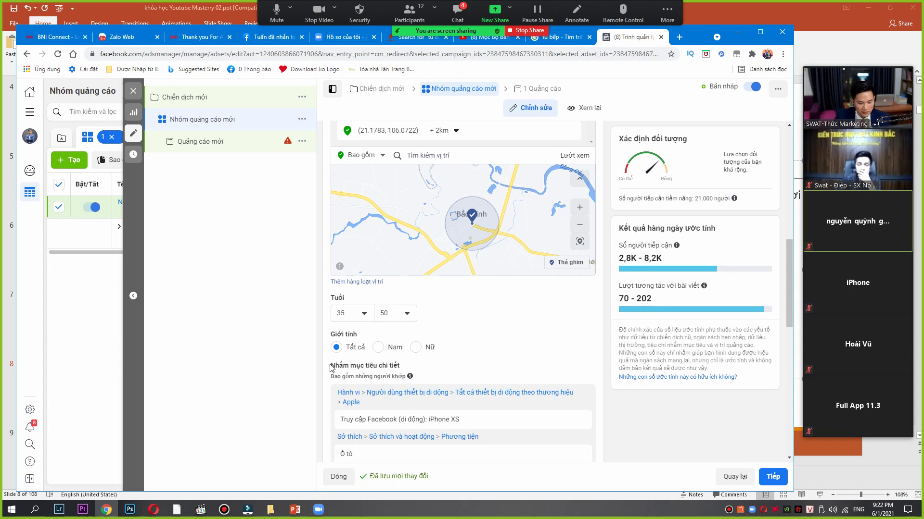
Switch to the PowerPoint presentation and go over the Facebook advertising text on the "KÊNH TRIỂN KHAI" slide.
left_click(293, 510)
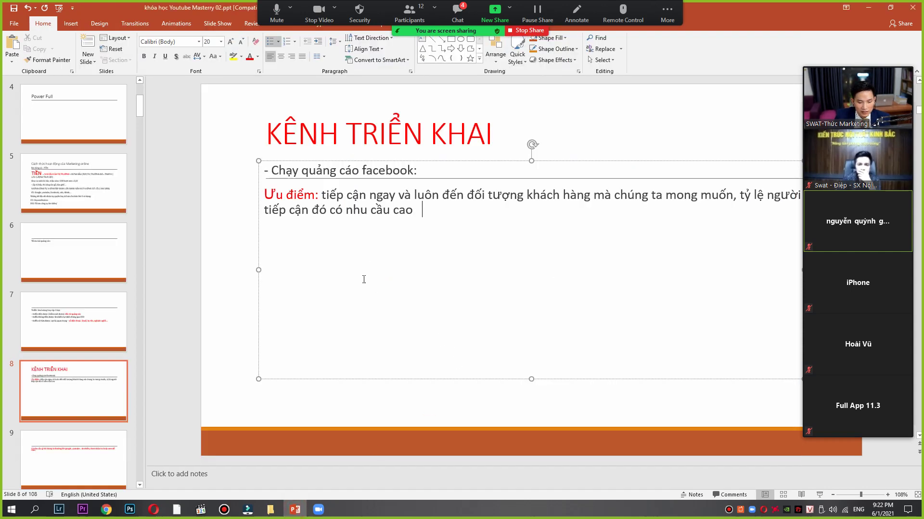
double_click(419, 212)
left_click(412, 215)
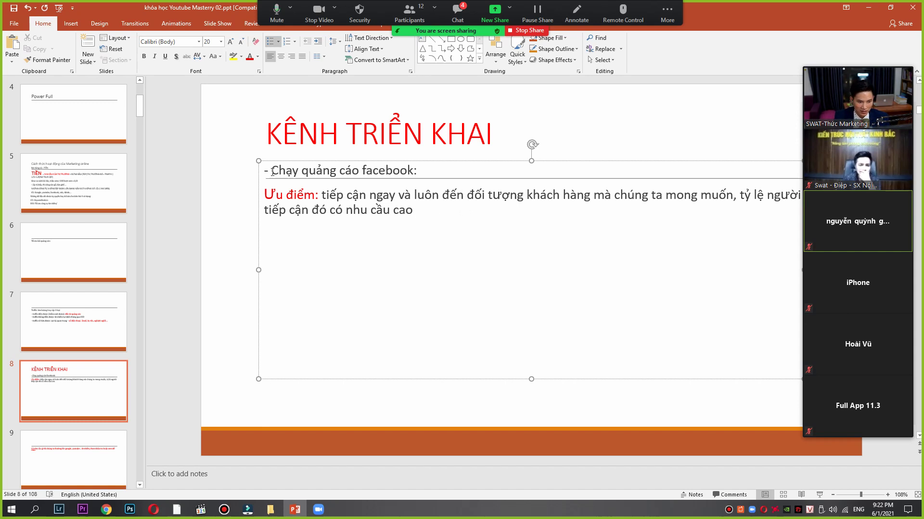
left_click_drag(267, 169, 429, 212)
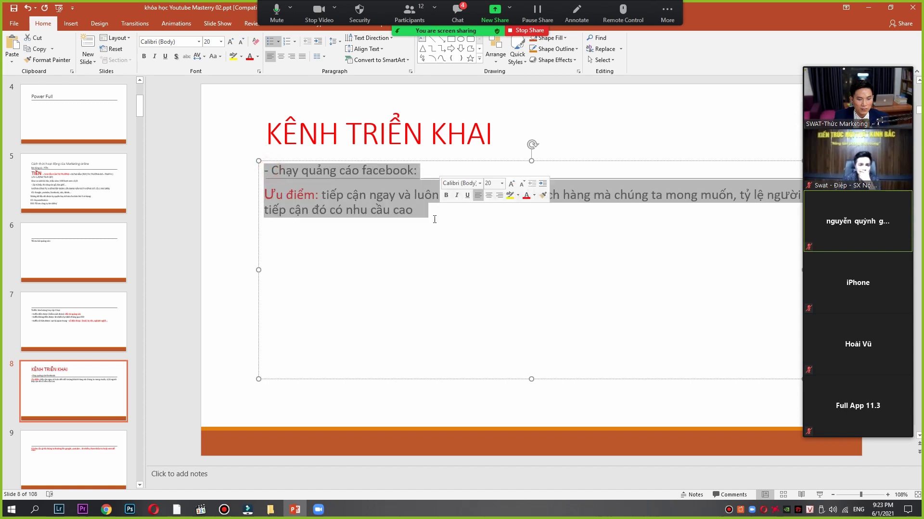
left_click(429, 215)
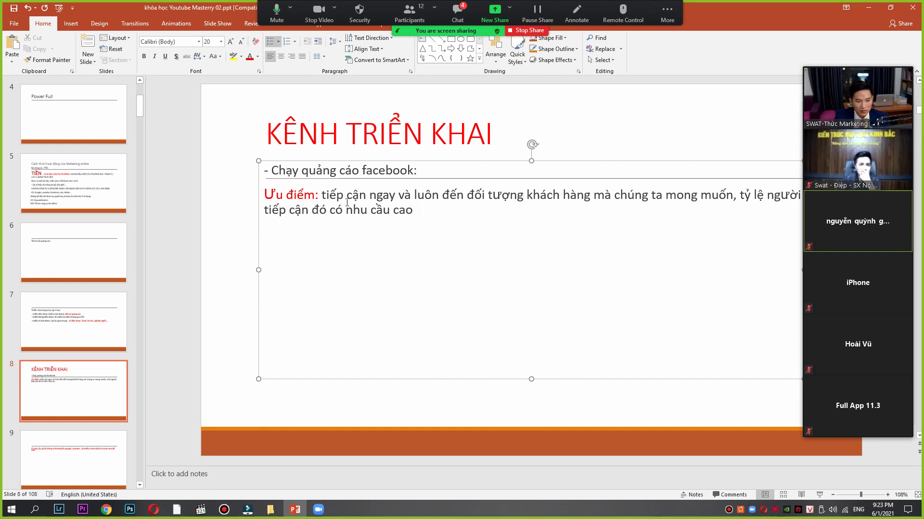
key("ctrl+shift+Up")
key("ctrl+shift+Up")
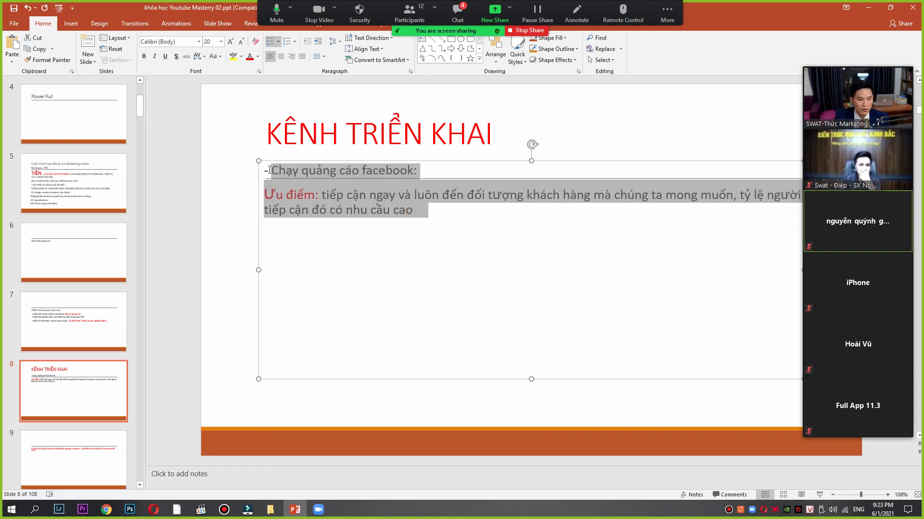
left_click(414, 210)
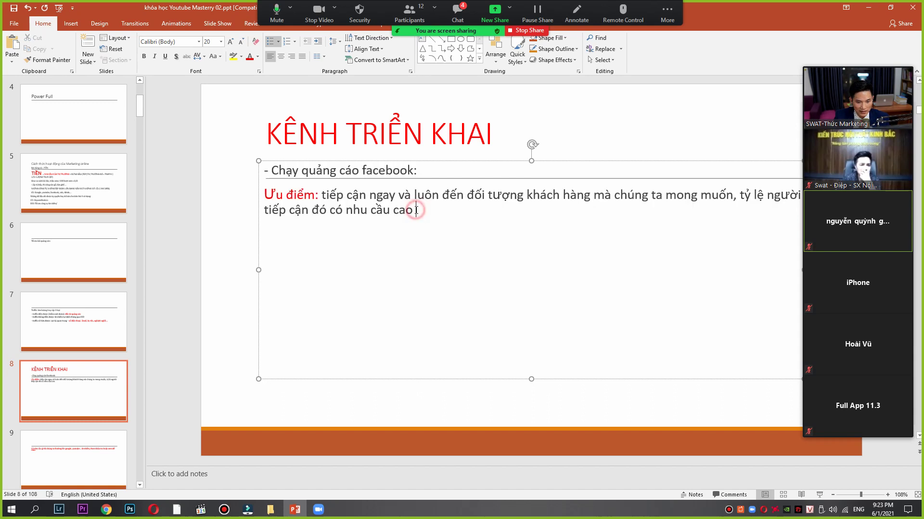
left_click_drag(415, 210, 278, 166)
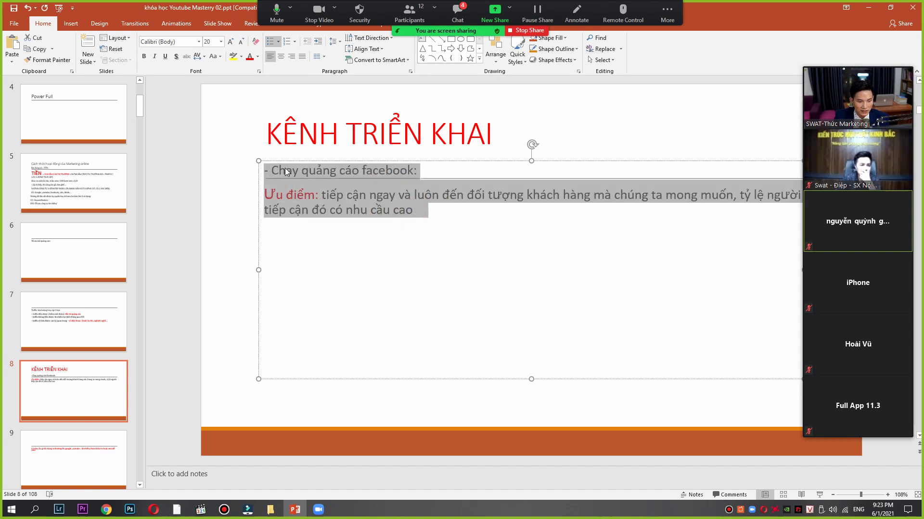
left_click(475, 262)
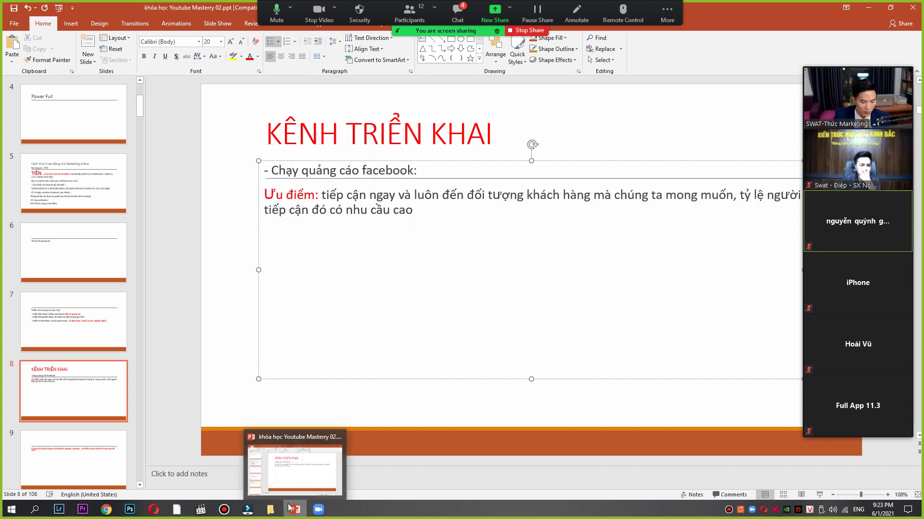
Minimise the PowerPoint presentation and switch back to the ad set editor in Chrome.
left_click(106, 515)
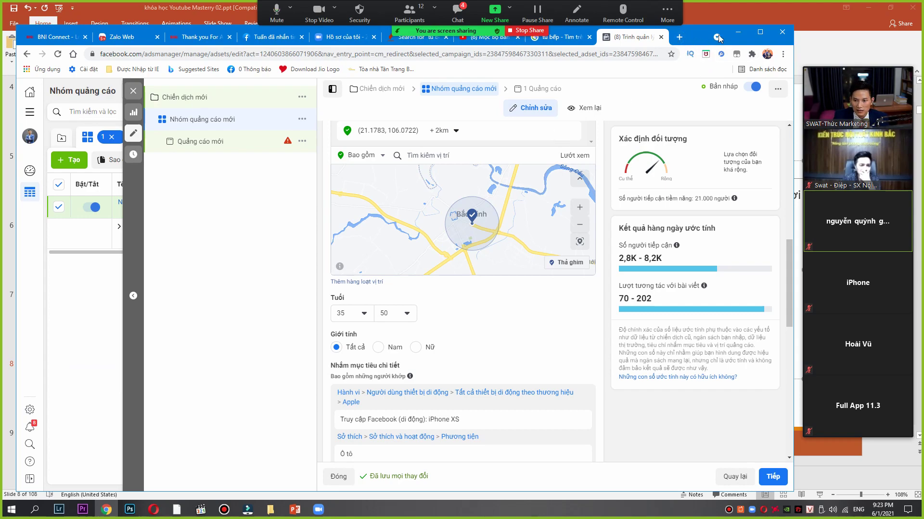
left_click(738, 32)
left_click(868, 7)
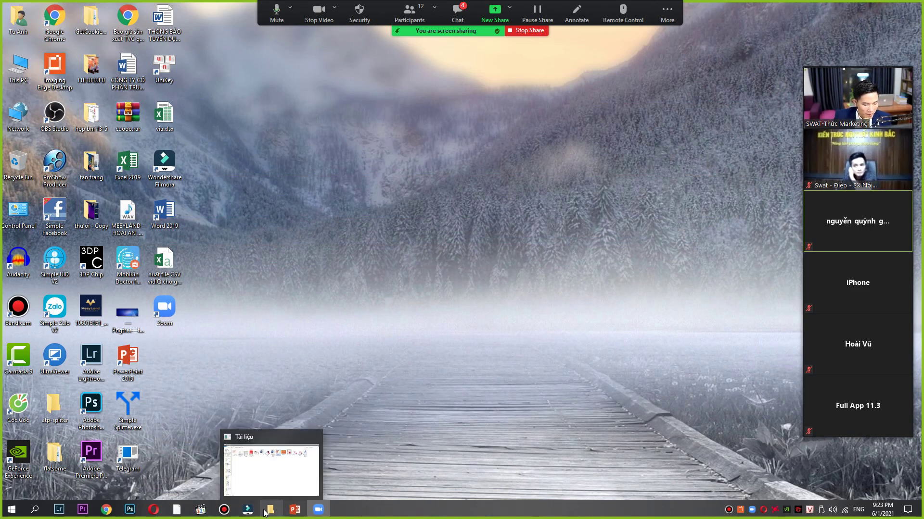
left_click(106, 509)
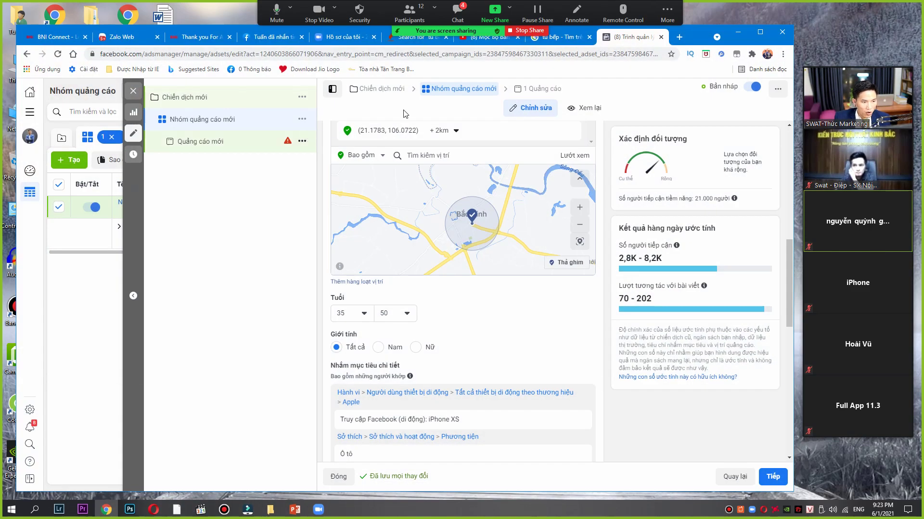
Load facebook.com/ads/manager in a new browser tab, and close that tab again.
left_click(679, 37)
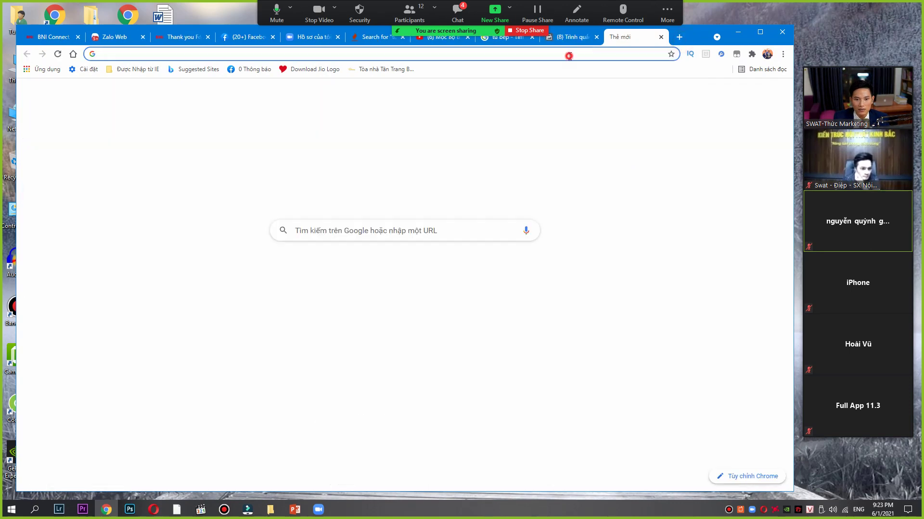
type("fa")
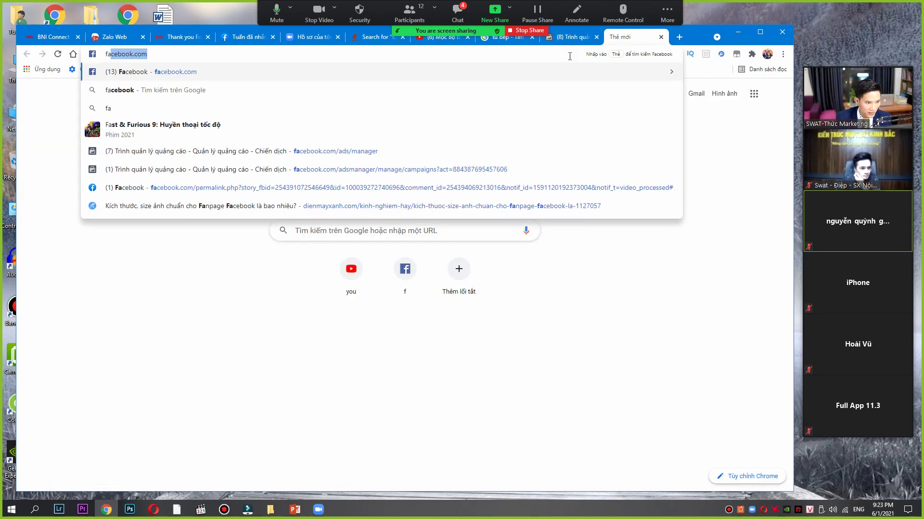
key("Down")
key("Down")
key("Down")
key("Down")
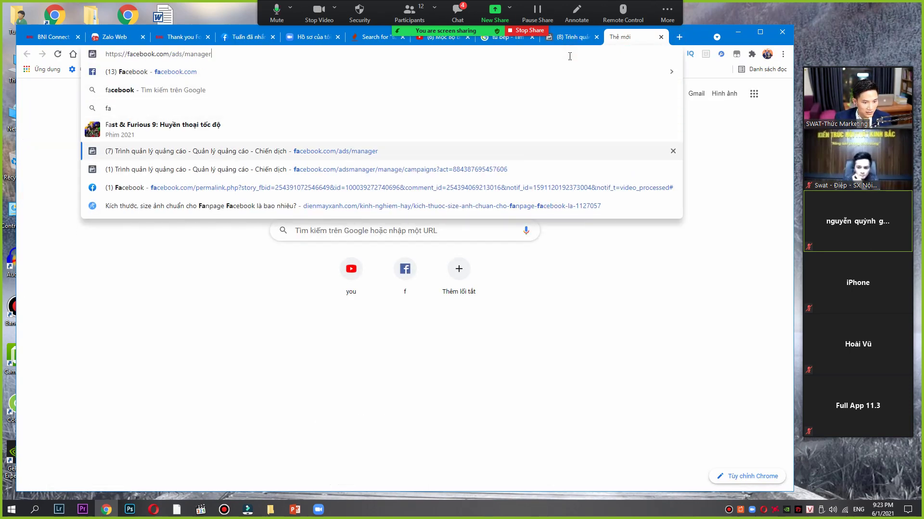
key("Return")
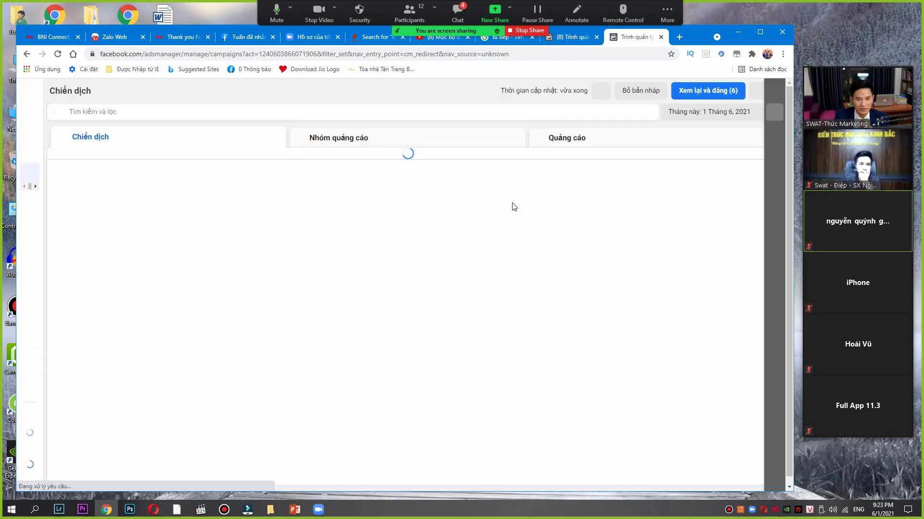
left_click(662, 37)
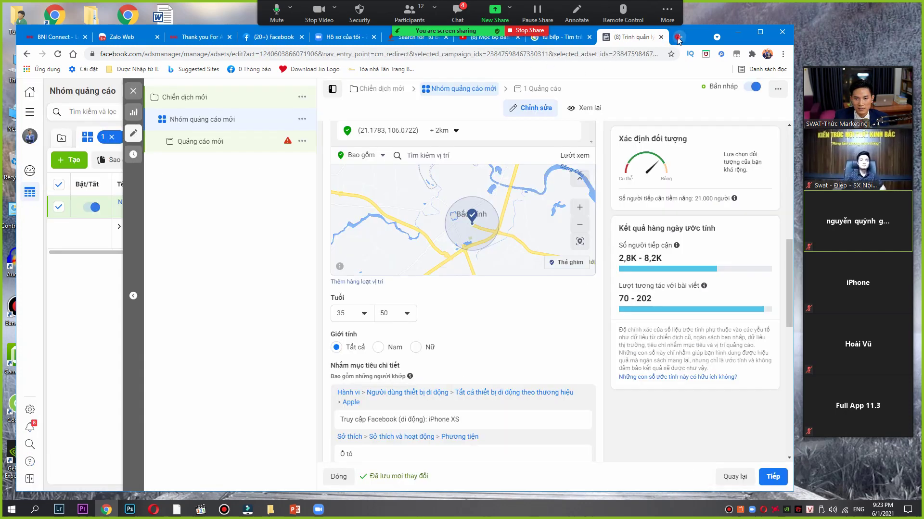
Open Google Drive in a new browser tab and go from there to the Gmail inbox.
left_click(678, 37)
left_click(623, 56)
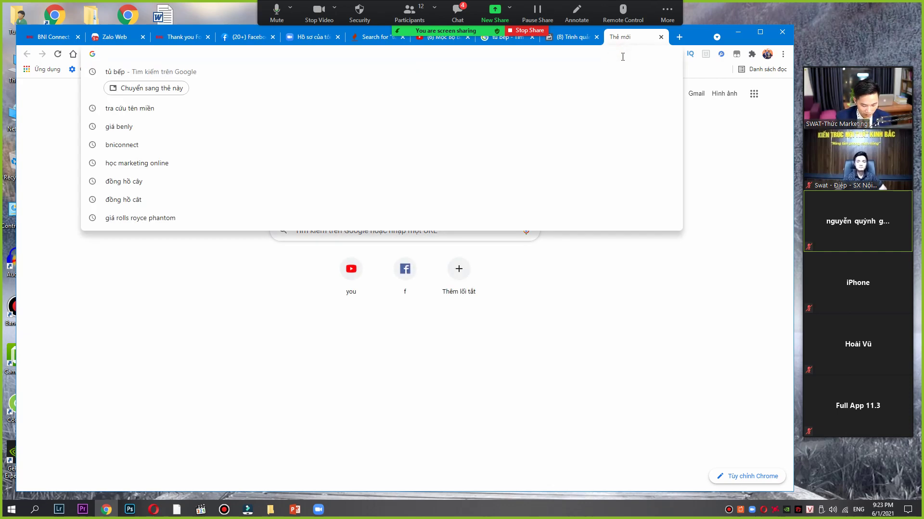
type("dr")
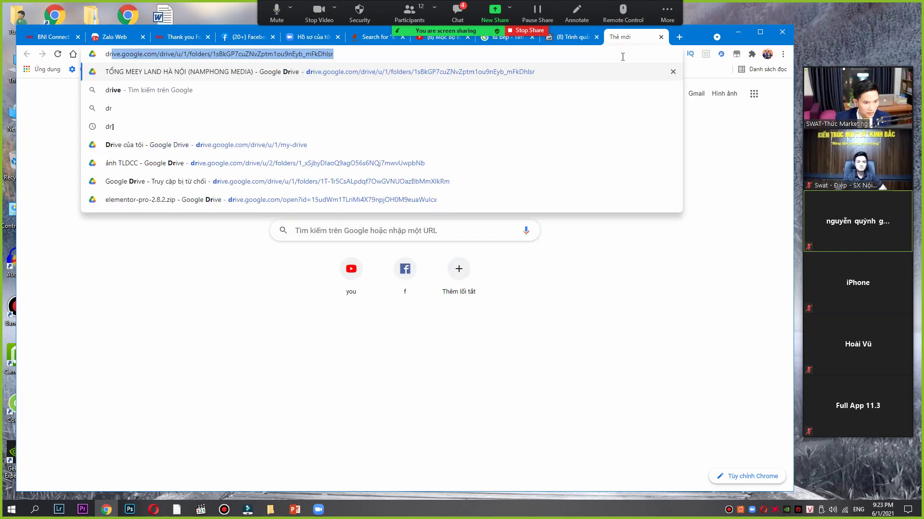
key("Return")
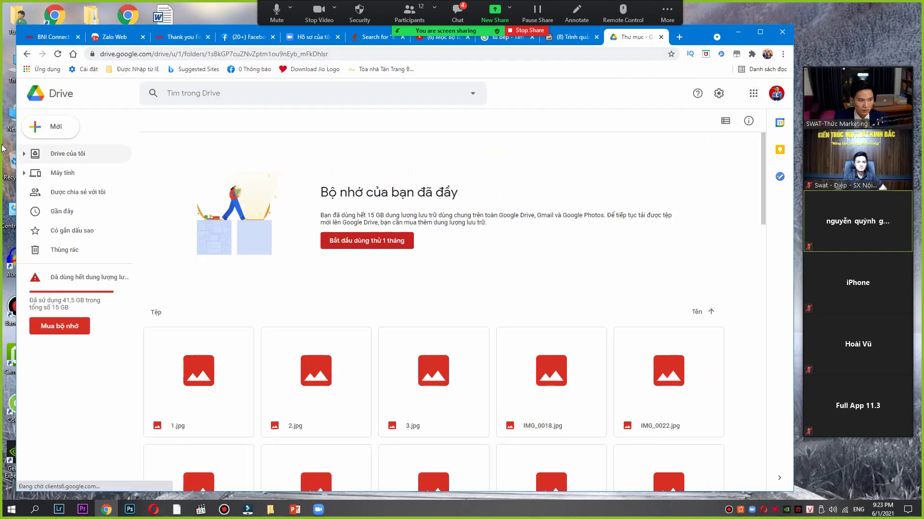
left_click(754, 95)
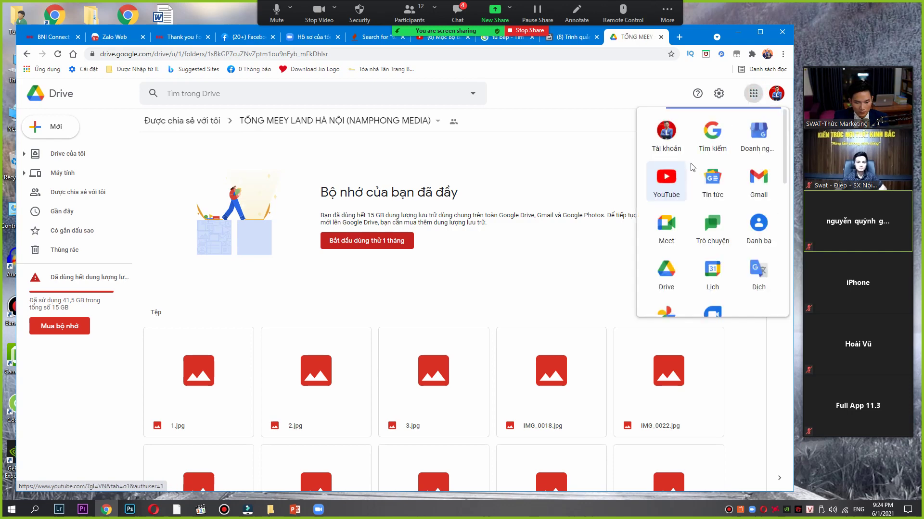
left_click(758, 179)
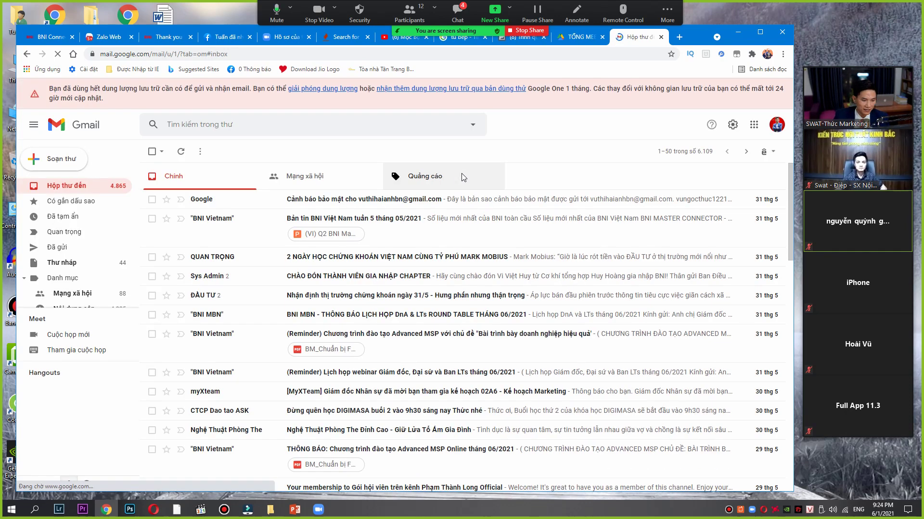
Find the e-mail sharing "Bảng Tổng Hợp Content Ngành Nội Thất" on the second page of the inbox and open its spreadsheet.
scroll(524, 252, "down", 2)
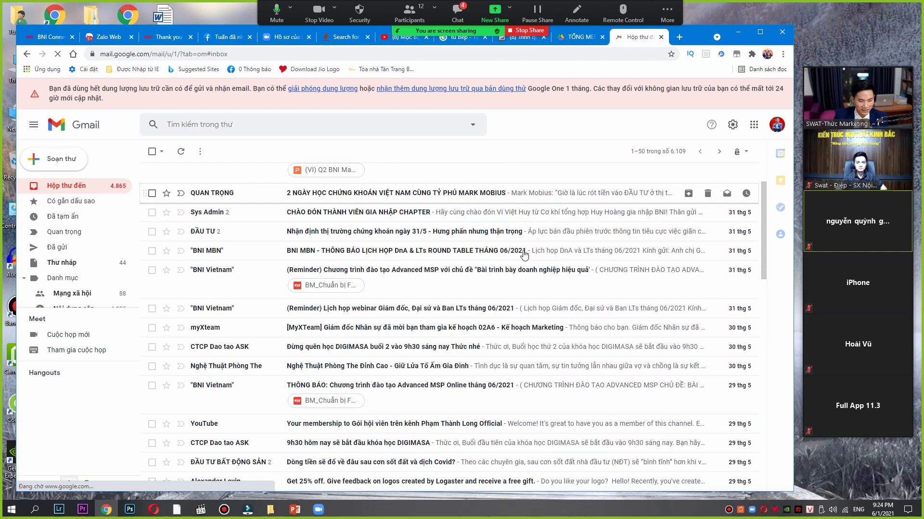
scroll(524, 255, "down", 3)
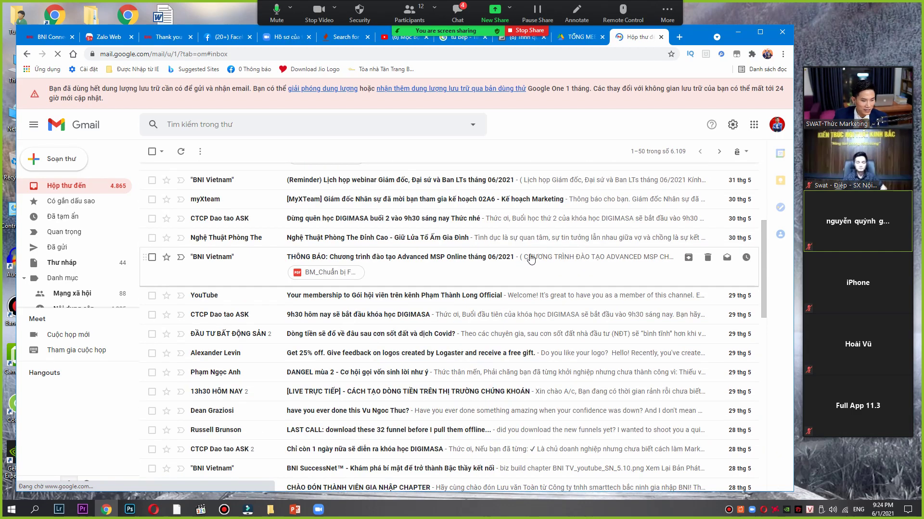
scroll(531, 259, "down", 6)
scroll(531, 213, "up", 8)
left_click(718, 152)
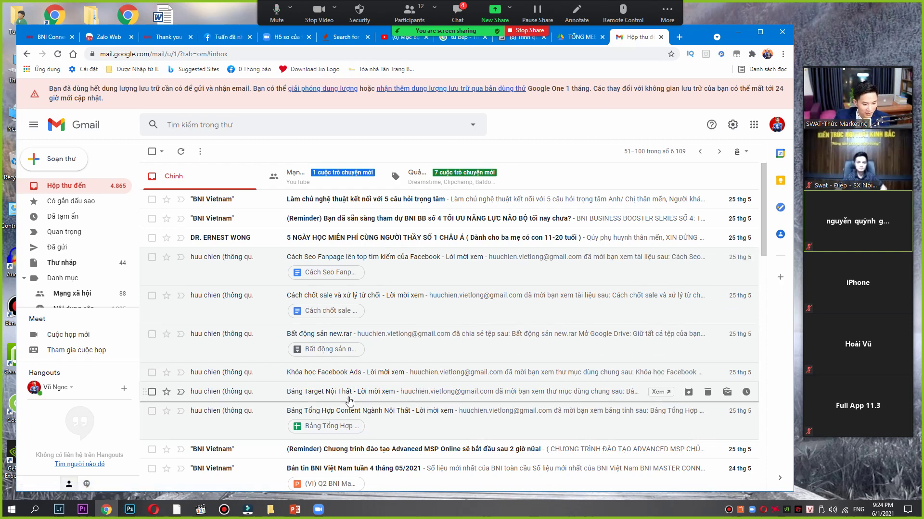
left_click(402, 417)
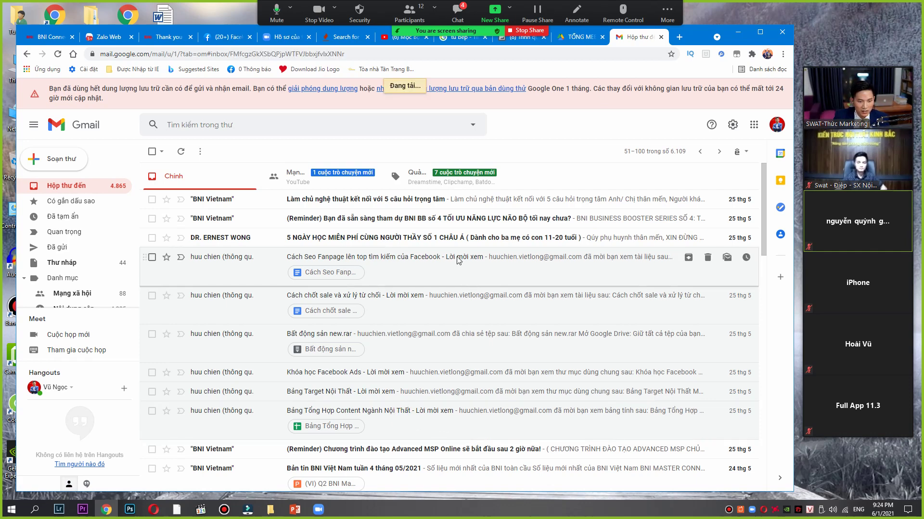
left_click(361, 388)
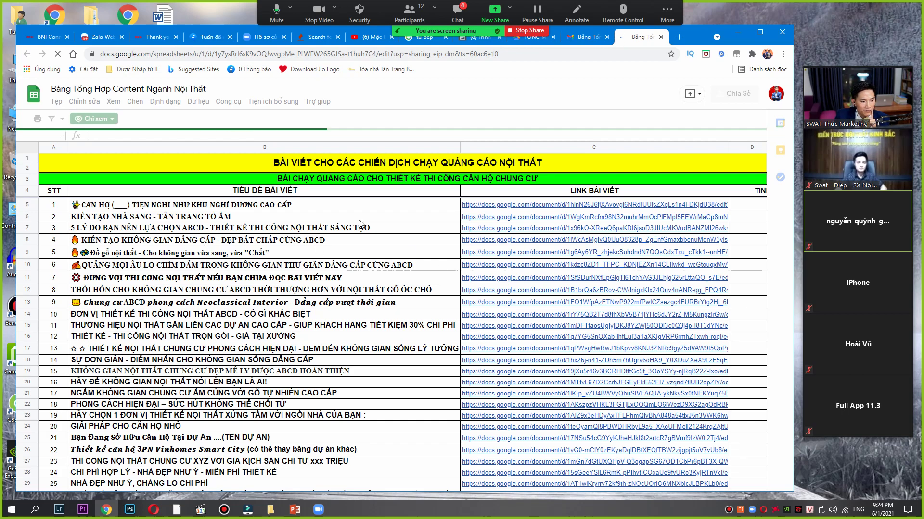
Maximise the browser window and look through the article titles on the PHÒNG BẾP sheet.
scroll(406, 258, "down", 5)
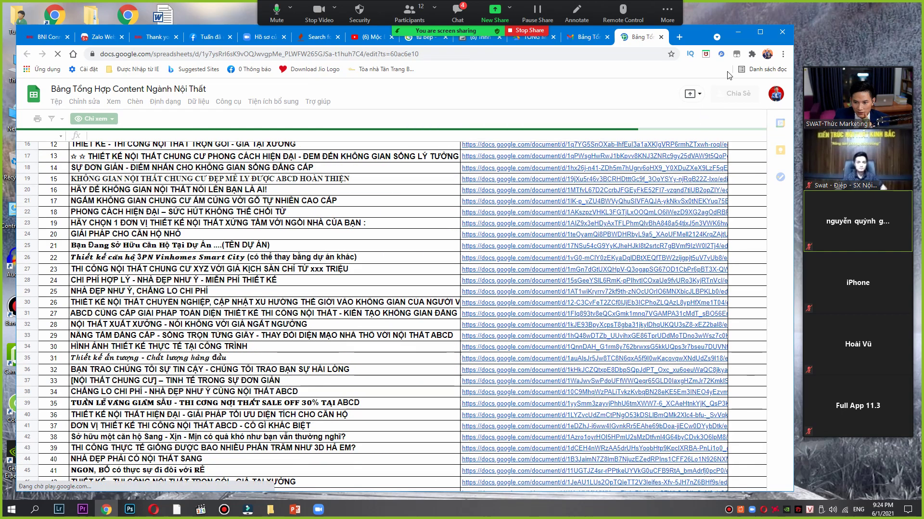
left_click(760, 31)
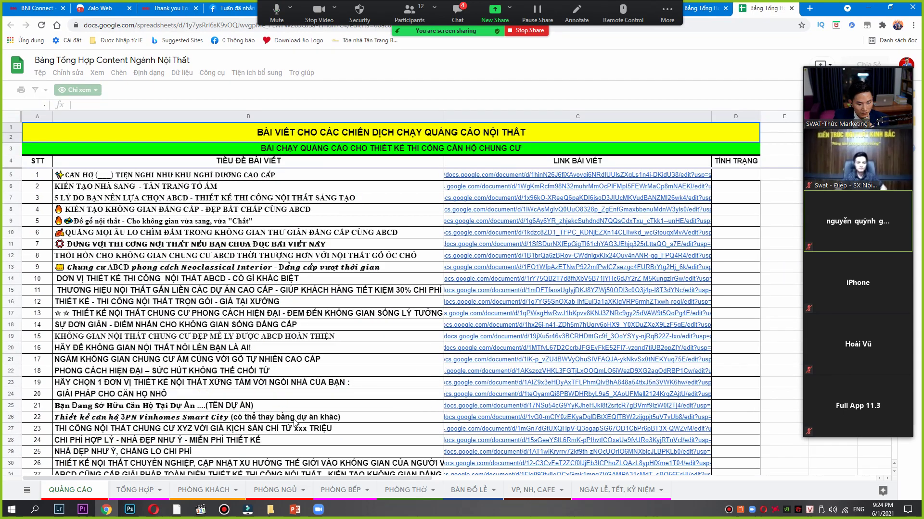
left_click(342, 490)
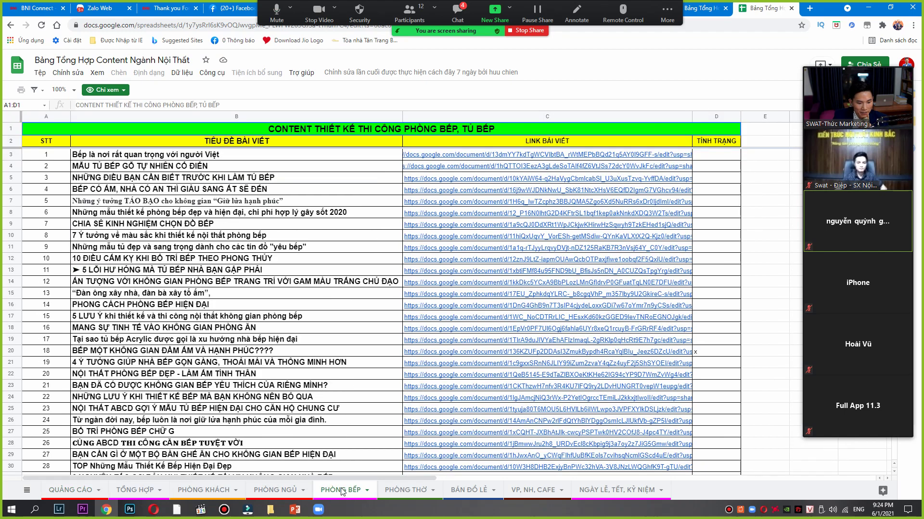
scroll(484, 383, "down", 6)
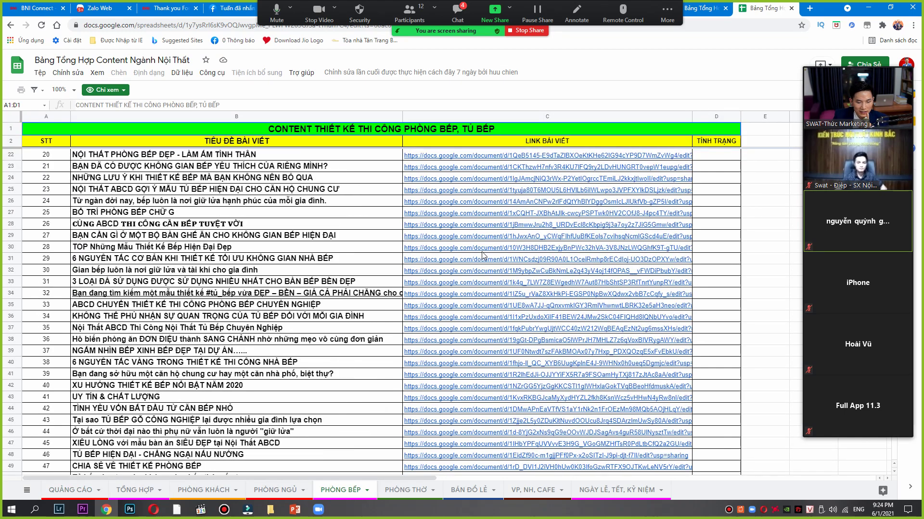
Open the article linked to "TOP Những Mẫu Thiết Kế Bếp Hiện Đại Đẹp" and look over the other kitchen titles in the spreadsheet.
left_click(472, 264)
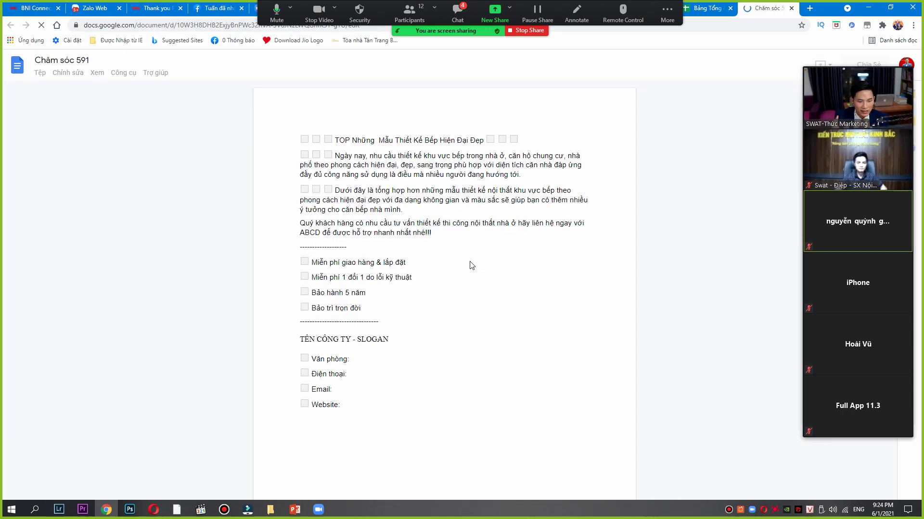
left_click(710, 10)
scroll(629, 352, "down", 10)
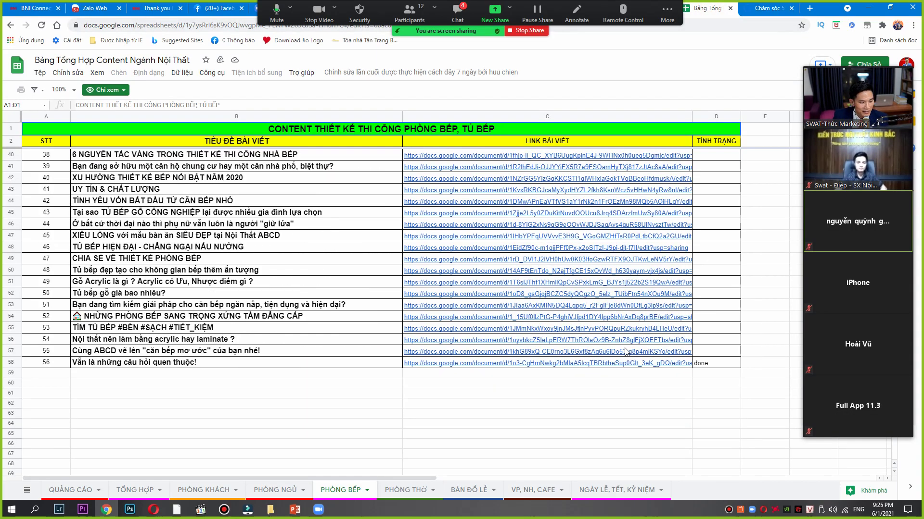
scroll(626, 352, "up", 4)
scroll(568, 353, "up", 3)
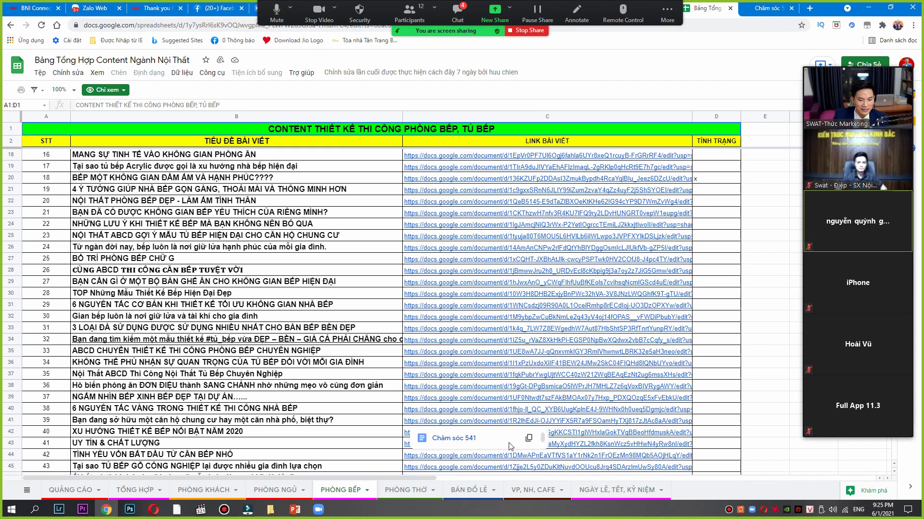
scroll(224, 253, "up", 4)
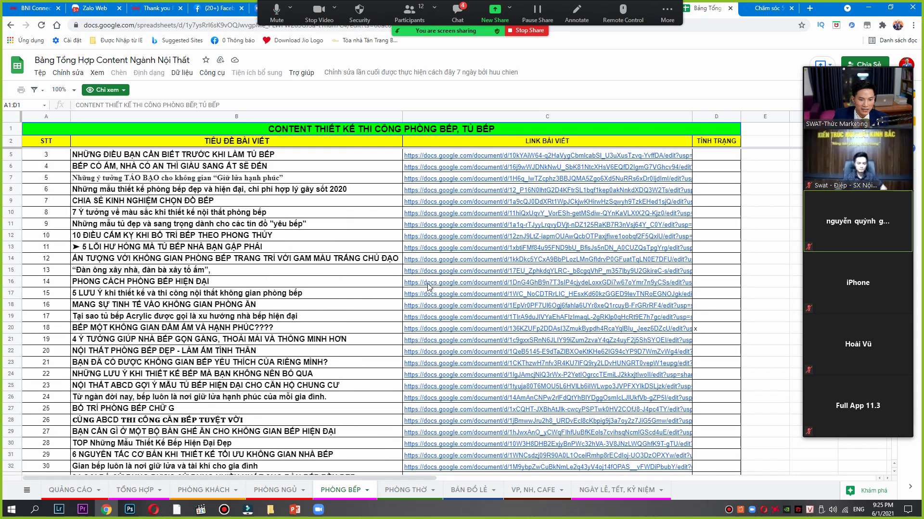
Go over the full text of the "Chăm sóc 591" document, highlighting it from the title to the website line.
left_click(757, 9)
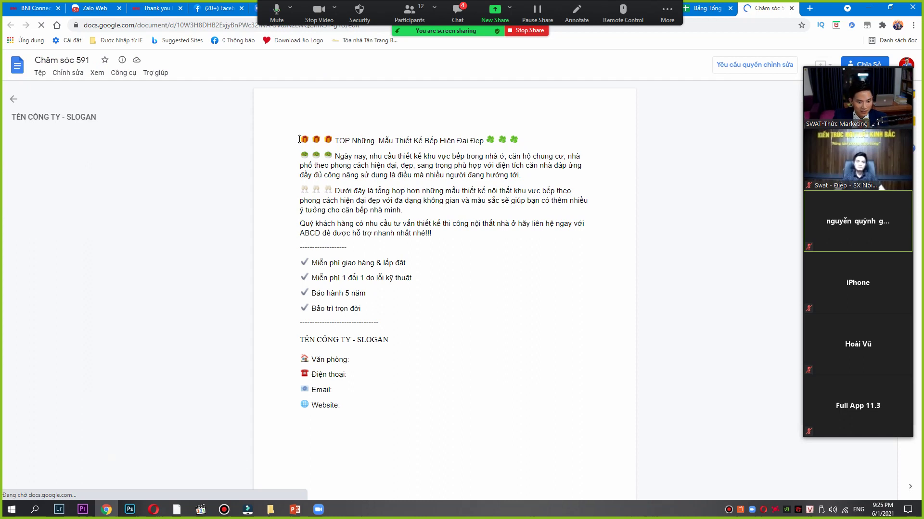
left_click_drag(370, 404, 310, 147)
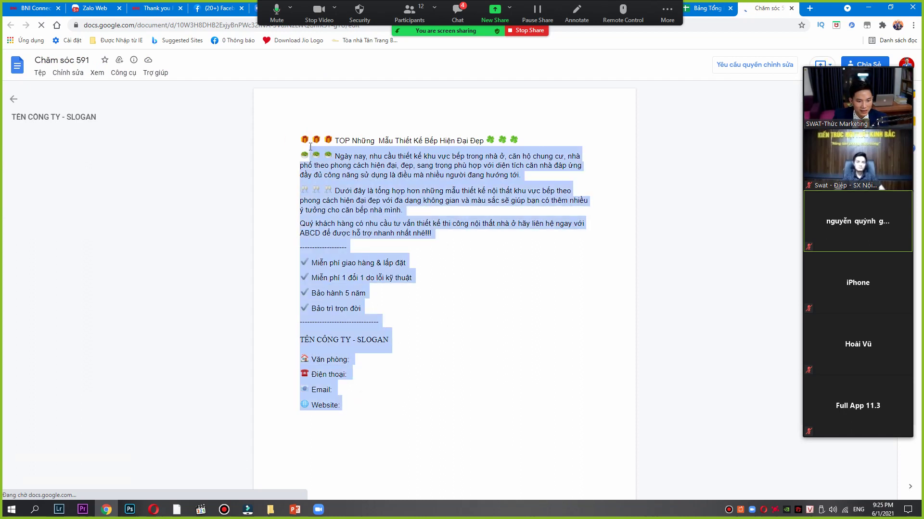
left_click(379, 200)
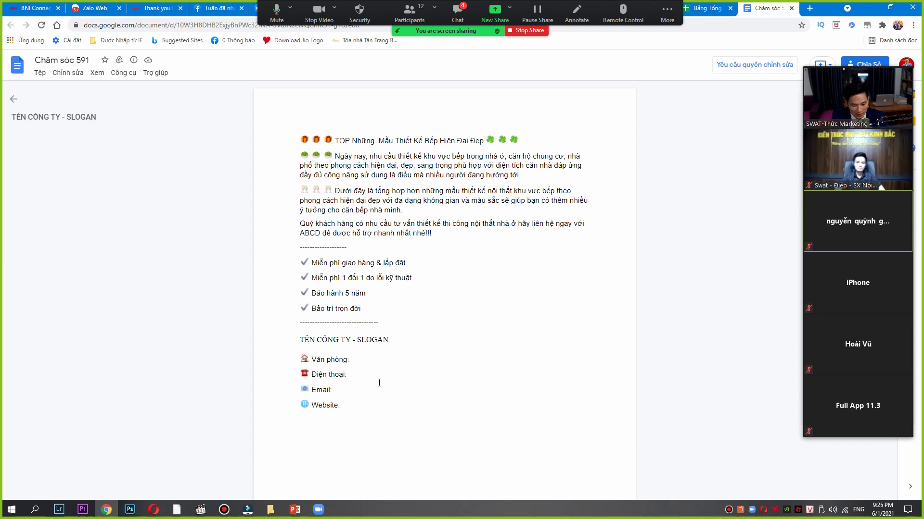
left_click_drag(368, 405, 302, 139)
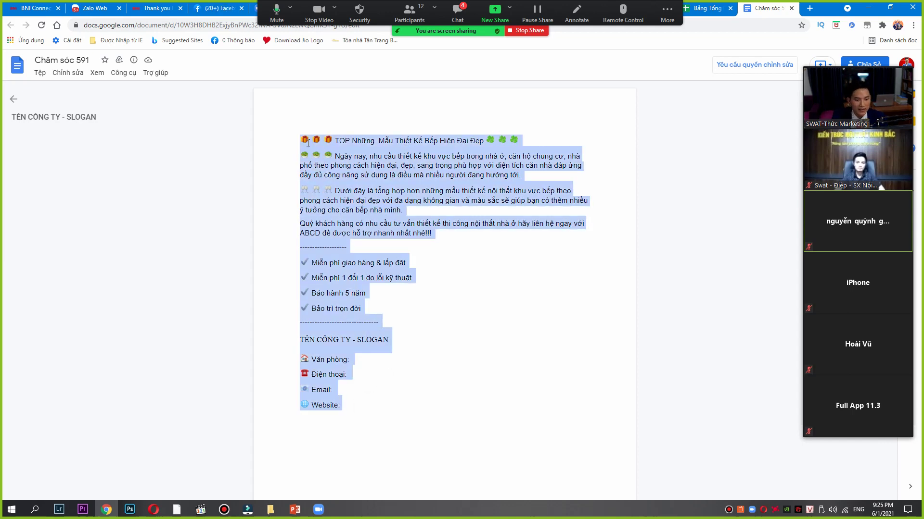
left_click(423, 186)
Return to the PHÒNG BẾP sheet and open the article linked to "Bếp là nơi rất quan trọng với người Việt".
left_click(707, 8)
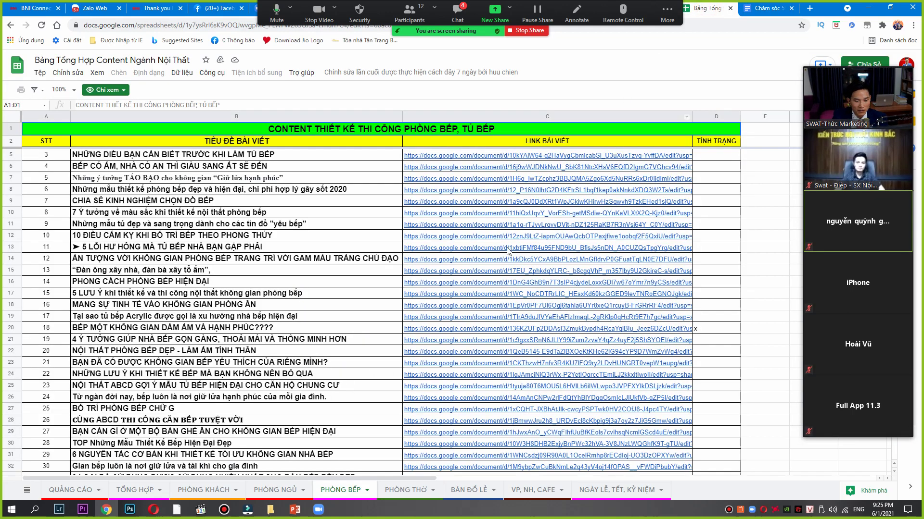
scroll(507, 250, "down", 2)
scroll(508, 250, "up", 3)
scroll(524, 289, "down", 6)
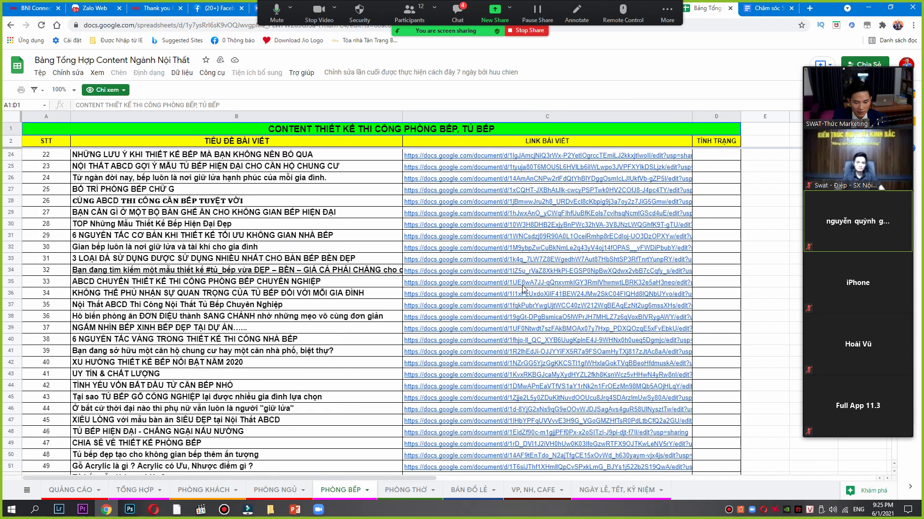
scroll(538, 176, "up", 6)
mouse_move(535, 154)
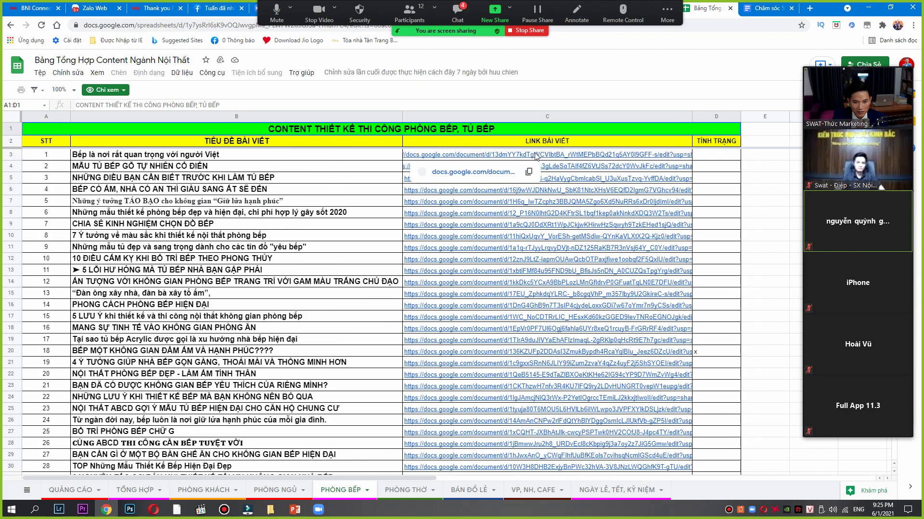
left_click(483, 173)
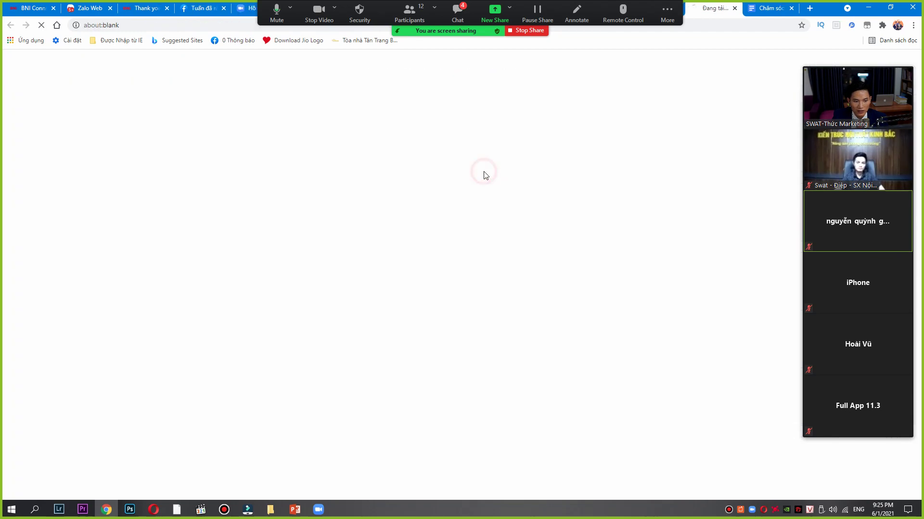
Go over the text of the "Chăm sóc 19" document and close both article documents.
left_click(765, 10)
left_click(711, 8)
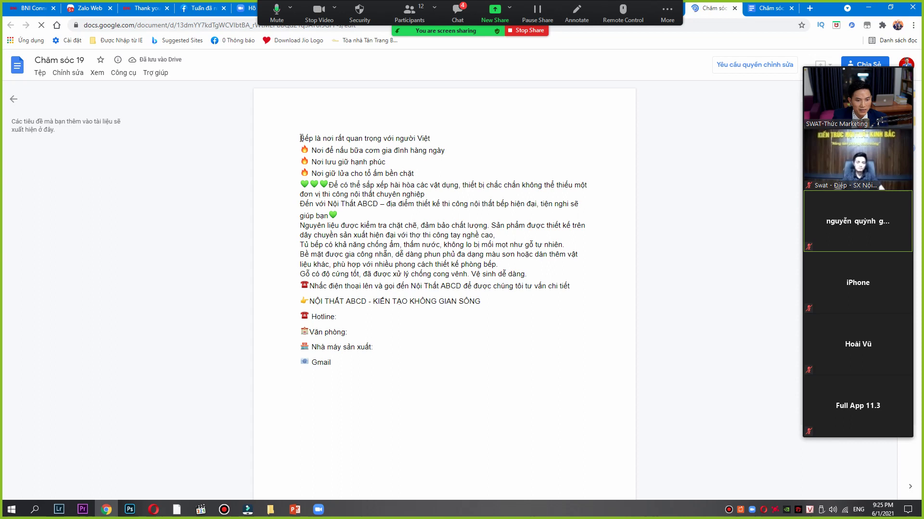
left_click_drag(374, 346, 731, 21)
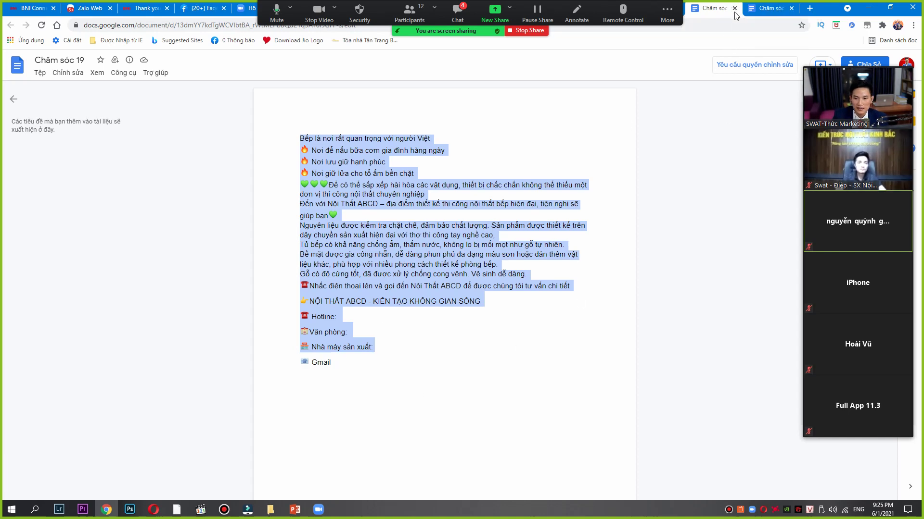
left_click(791, 7)
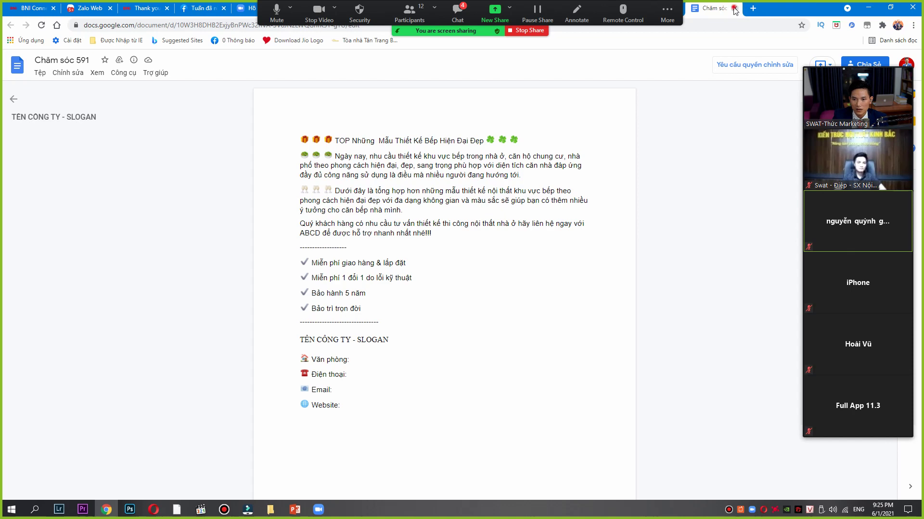
left_click(734, 8)
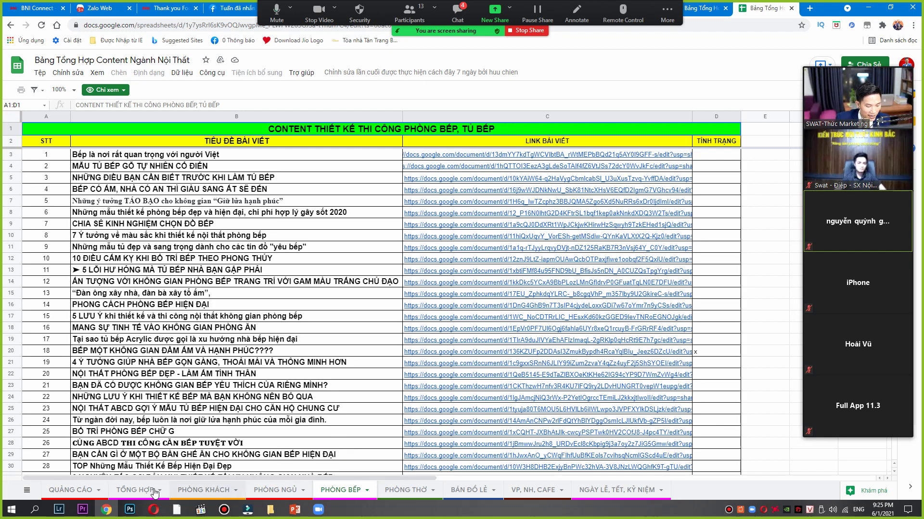
Look through the remaining PHÒNG BẾP article titles and switch to the PHÒNG KHÁCH sheet.
scroll(418, 330, "down", 10)
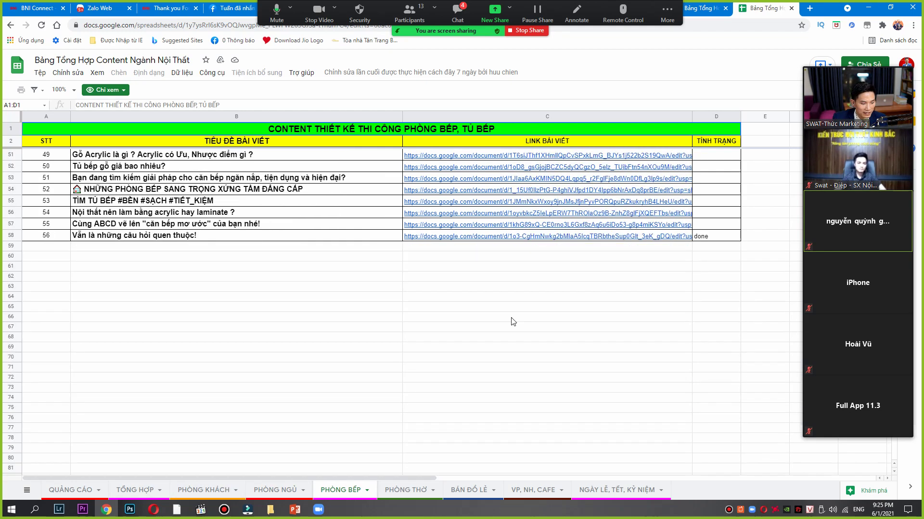
scroll(511, 321, "up", 2)
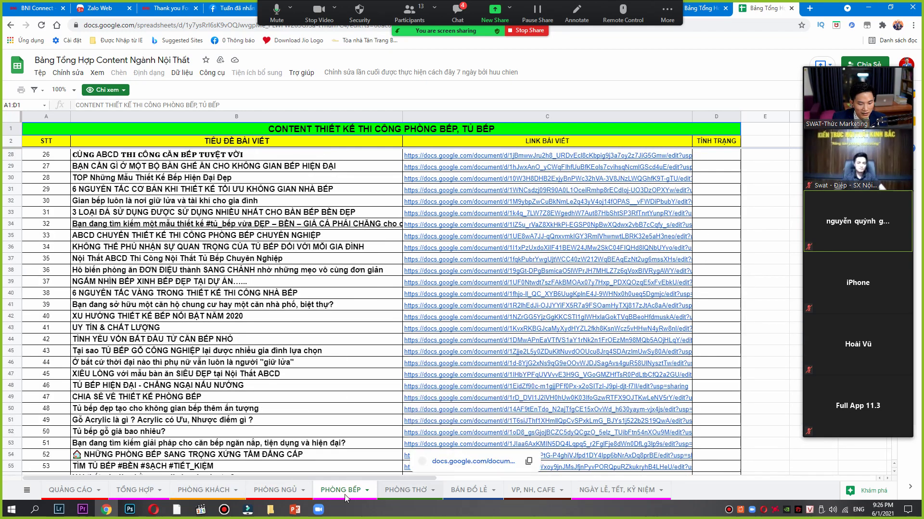
scroll(199, 266, "up", 3)
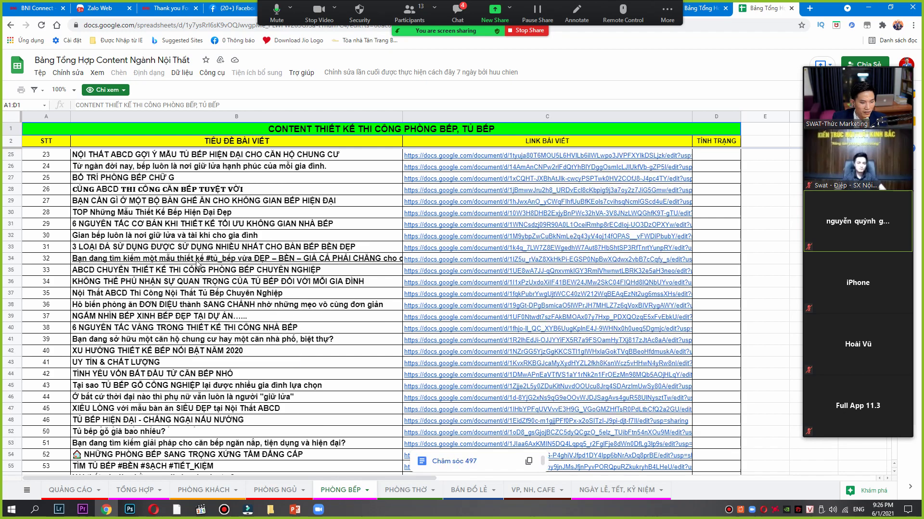
scroll(199, 265, "up", 2)
scroll(199, 265, "down", 3)
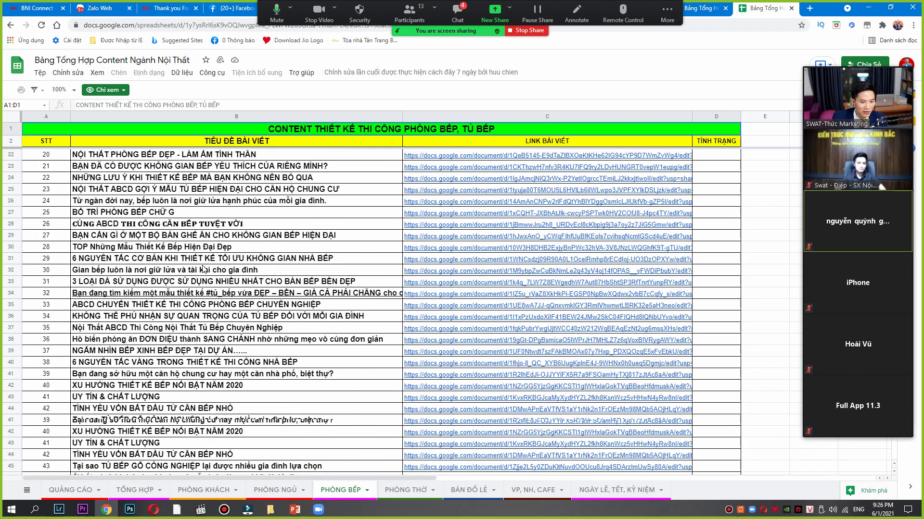
left_click(209, 490)
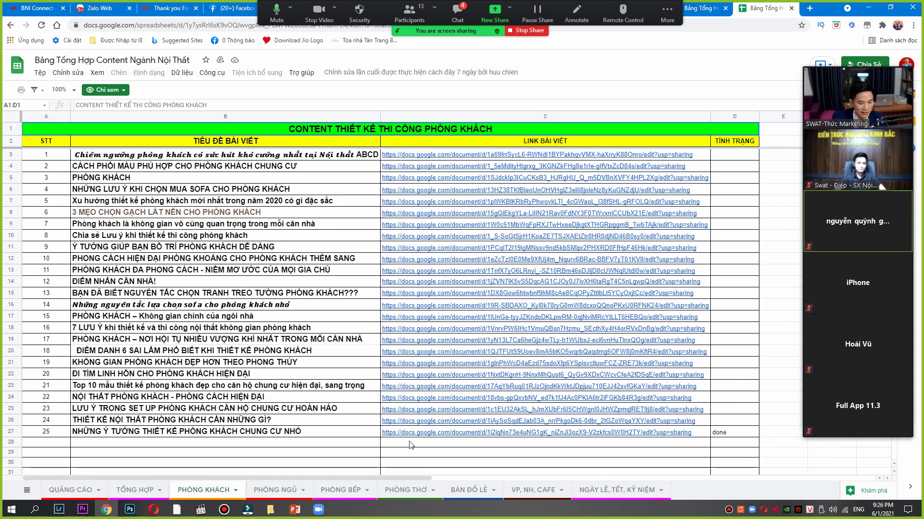
Look through the article titles on the PHÒNG NGỦ sheet.
left_click(277, 489)
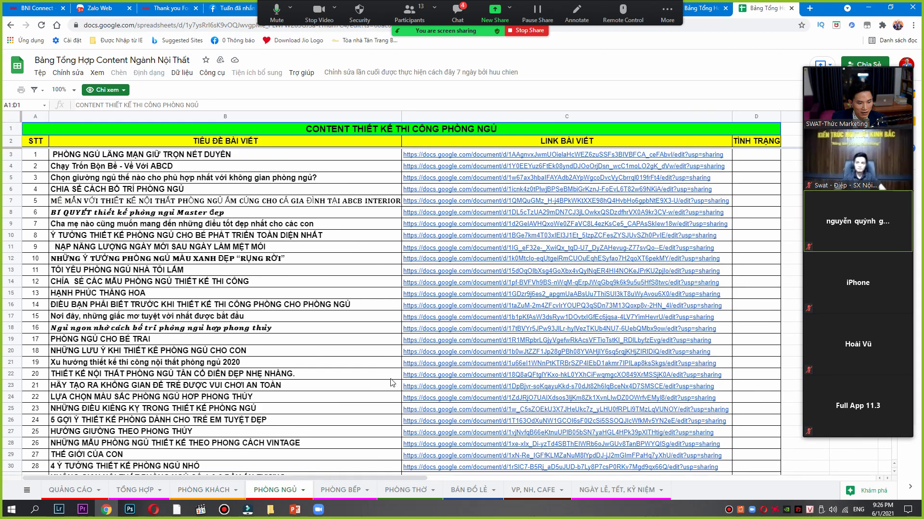
scroll(410, 302, "down", 2)
scroll(410, 302, "down", 10)
scroll(408, 303, "up", 10)
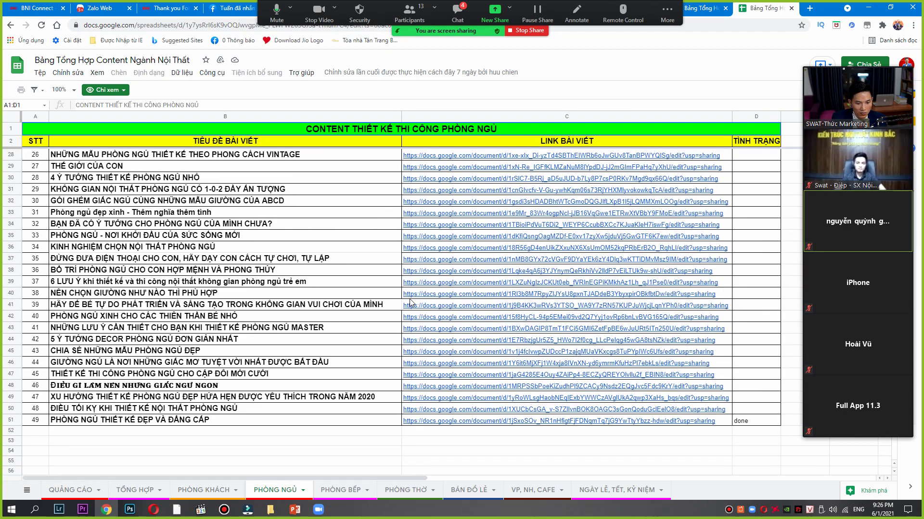
Switch to the TỔNG HỢP sheet and open article 40, linked to "CÁI ĐÍCH CUỐI CÙNG TRONG MỖI CON NGƯỜI LÀ SỰ BÌNH YÊN".
left_click(137, 489)
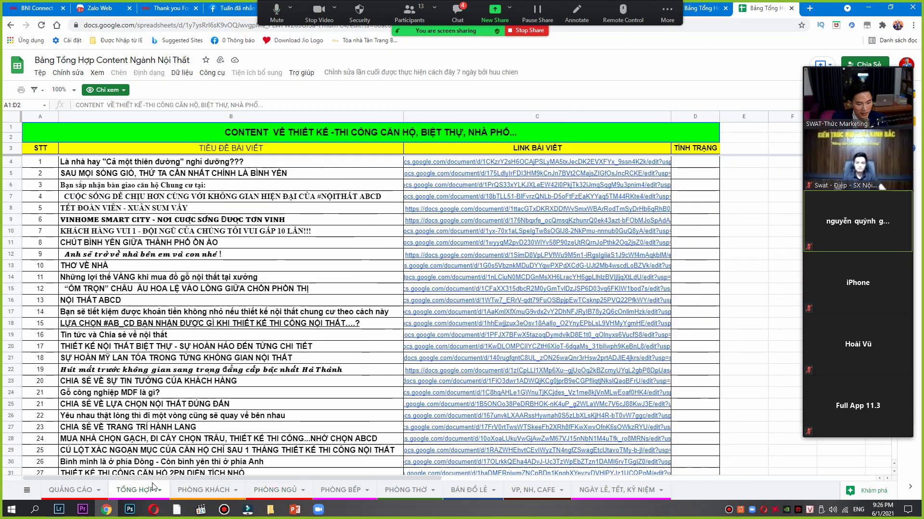
scroll(350, 316, "down", 1)
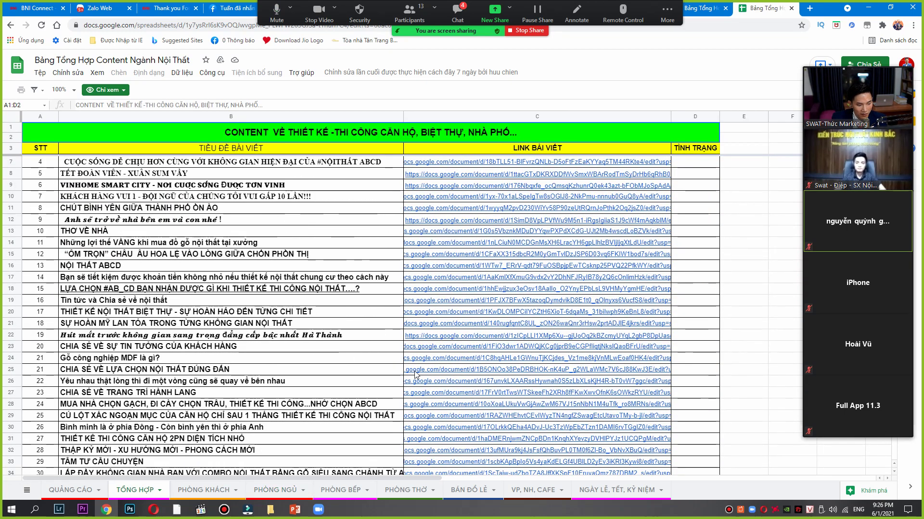
scroll(416, 374, "down", 7)
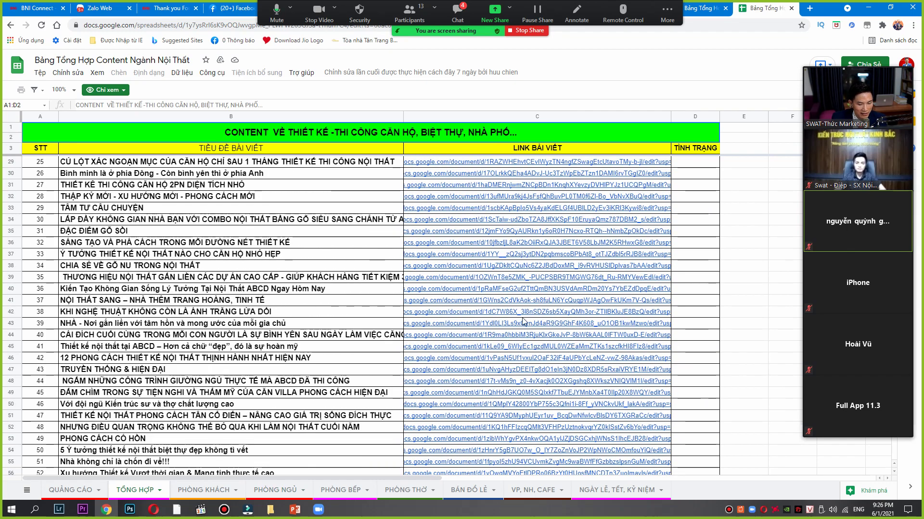
left_click(507, 335)
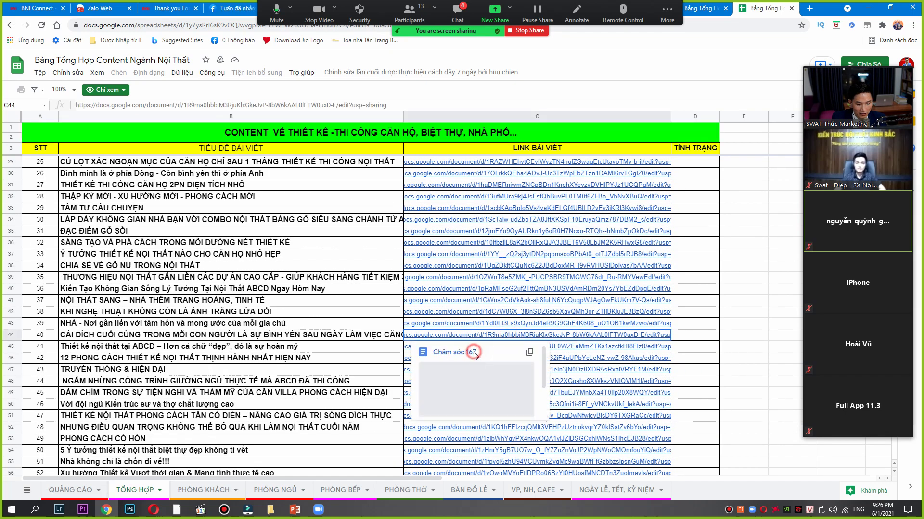
left_click(473, 352)
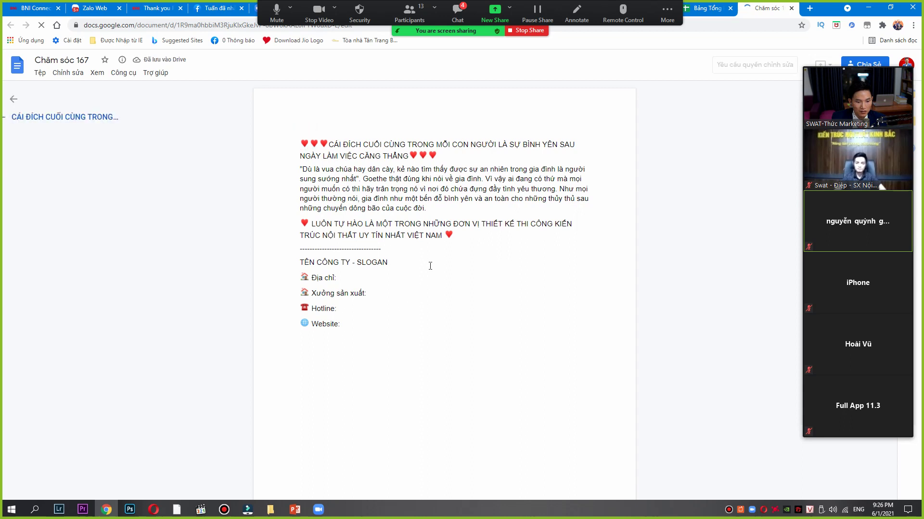
Go over the text of the "Chăm sóc 167" document and close it to continue down the TỔNG HỢP list.
key("ctrl+a")
left_click(399, 236)
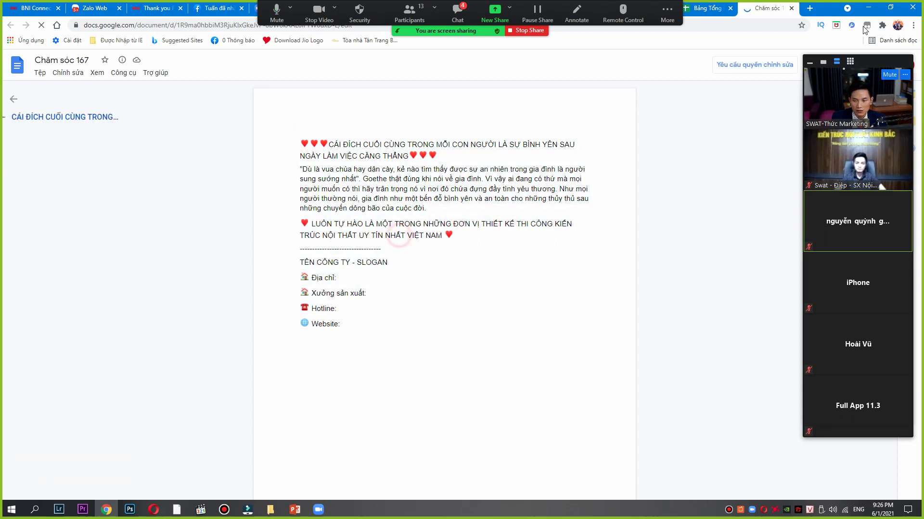
left_click(792, 8)
scroll(694, 250, "down", 3)
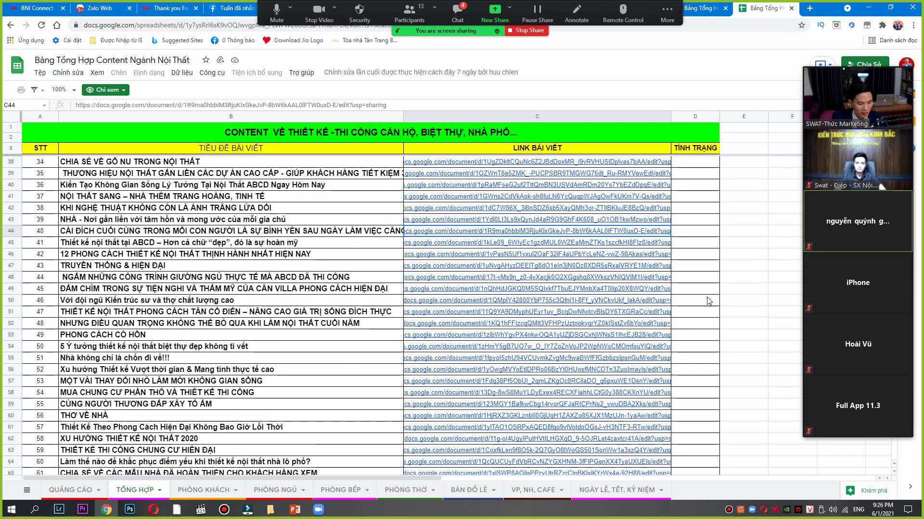
Switch to the BÁN ĐỒ LẺ sheet and look through its article titles for furniture showrooms.
left_click(470, 493)
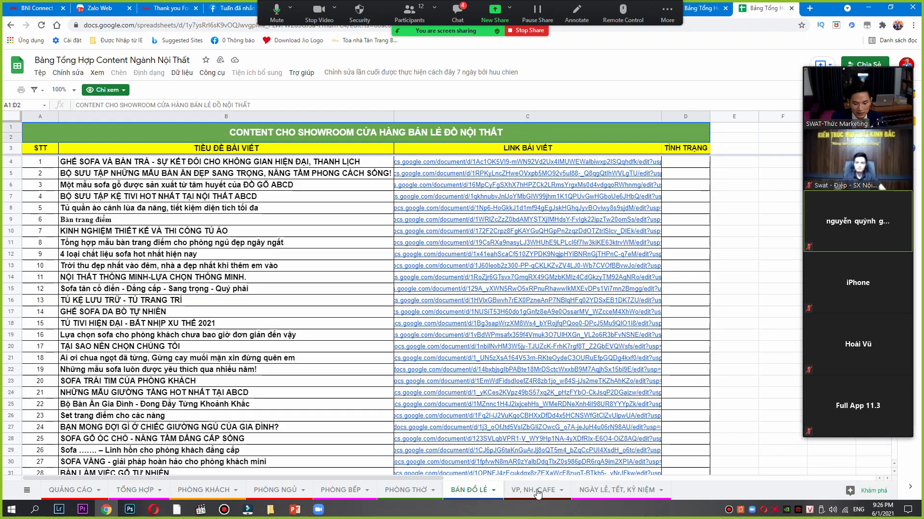
scroll(209, 330, "down", 10)
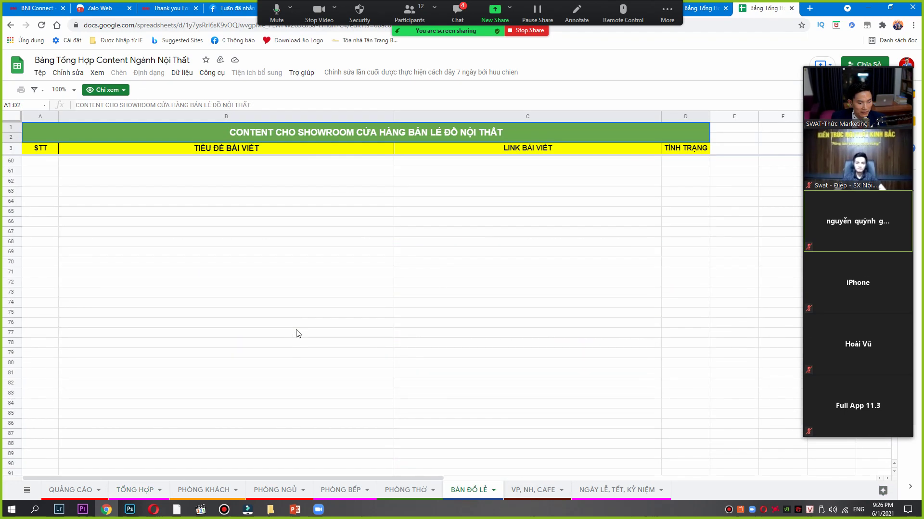
scroll(356, 333, "up", 5)
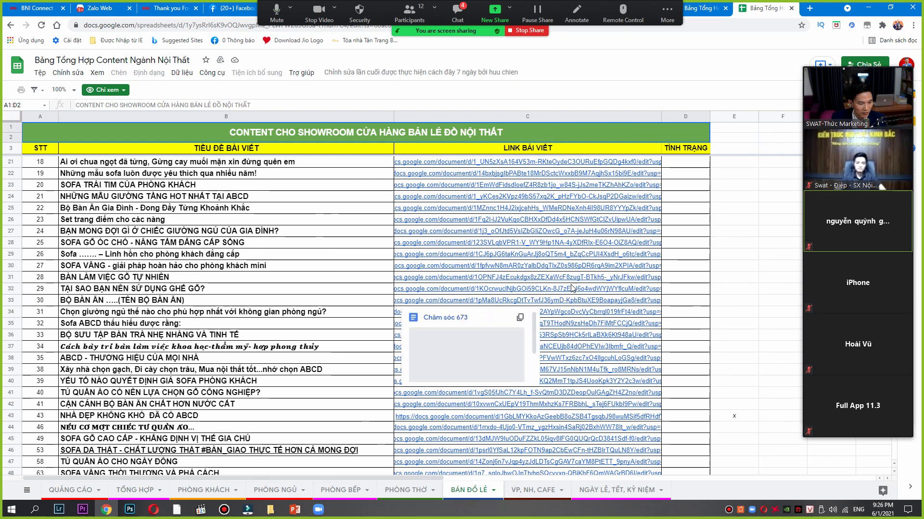
Open the article linked to "TẠI SAO BẠN NÊN SỬ DỤNG GHẾ GỖ?", highlight its text from the title to the hotline line, and close it.
left_click(430, 289)
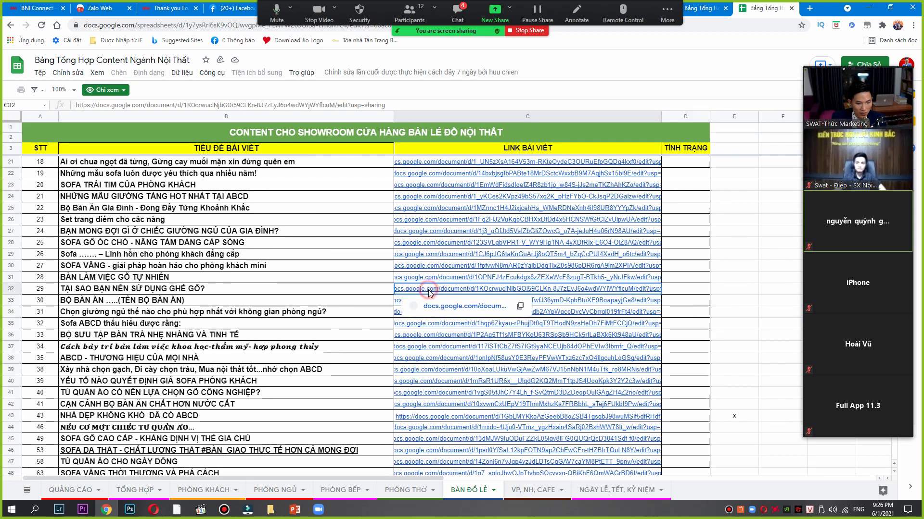
left_click(444, 305)
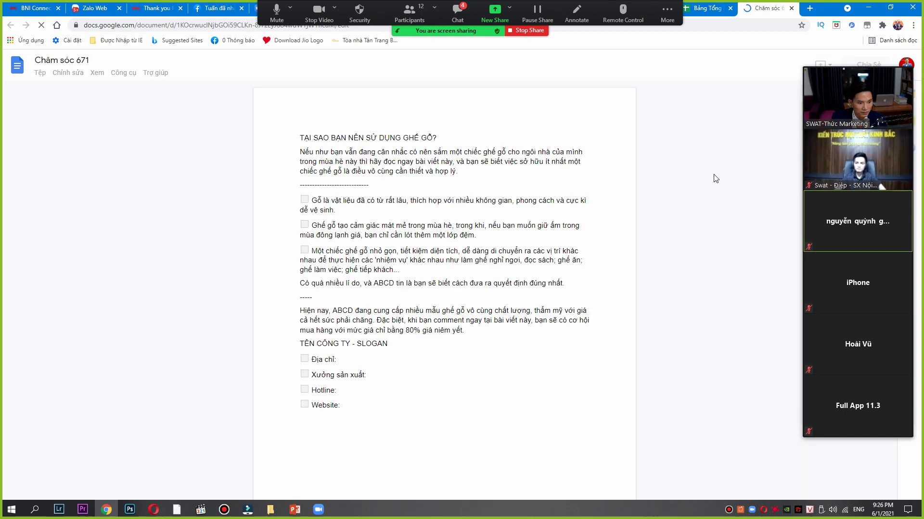
left_click_drag(299, 138, 532, 394)
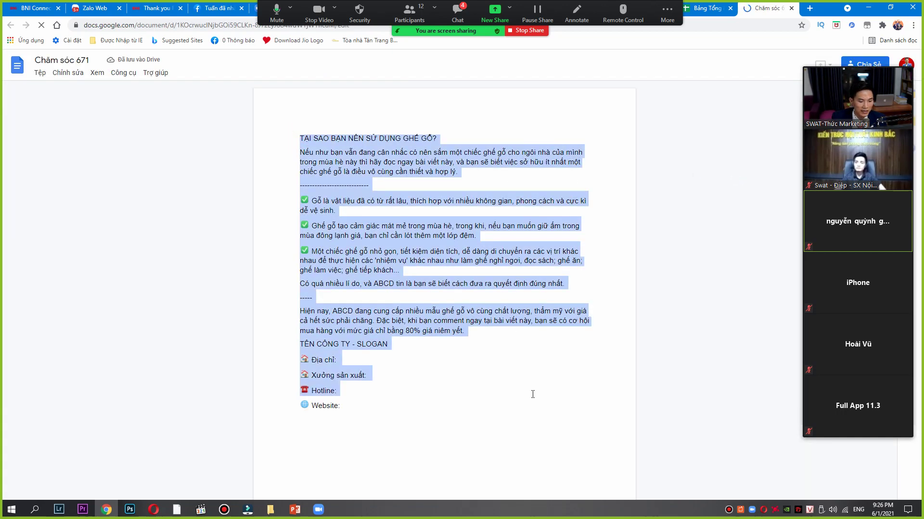
left_click(791, 8)
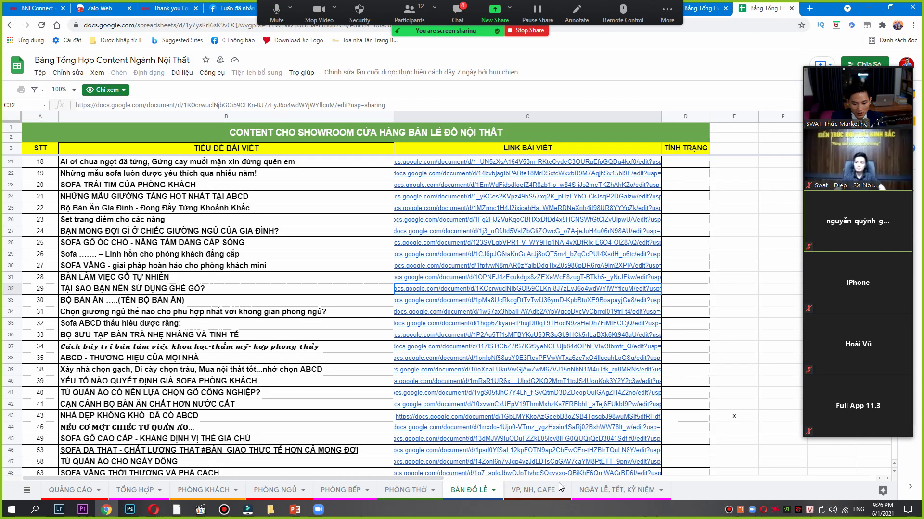
Switch to the VP, NH, CAFE sheet and look through its article titles in a smaller browser window.
left_click(533, 492)
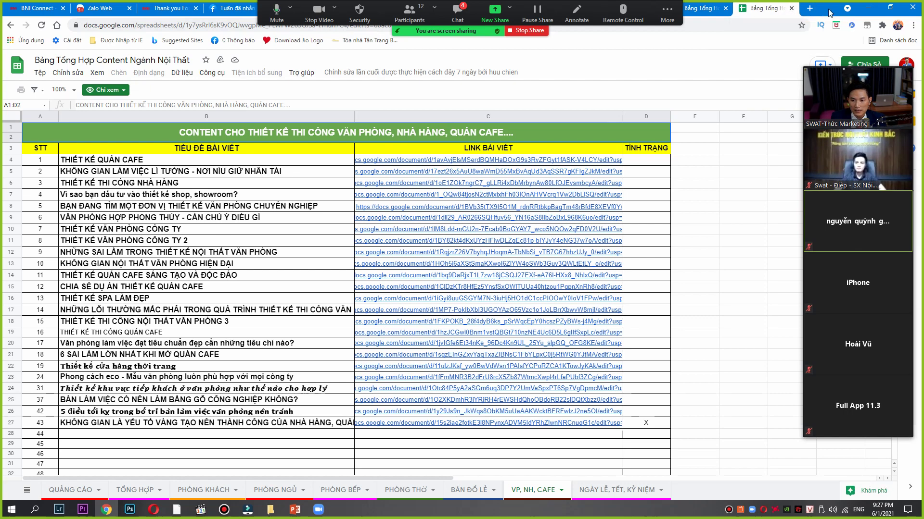
left_click(890, 8)
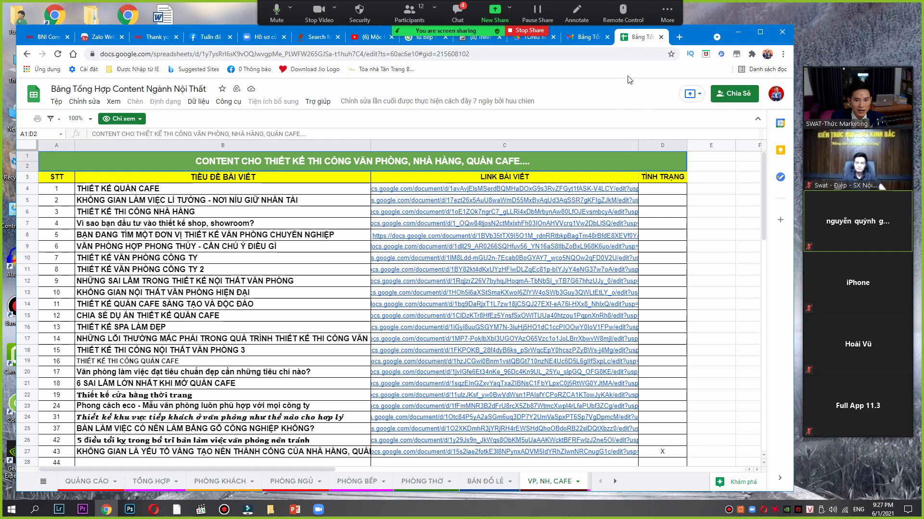
scroll(347, 345, "down", 3)
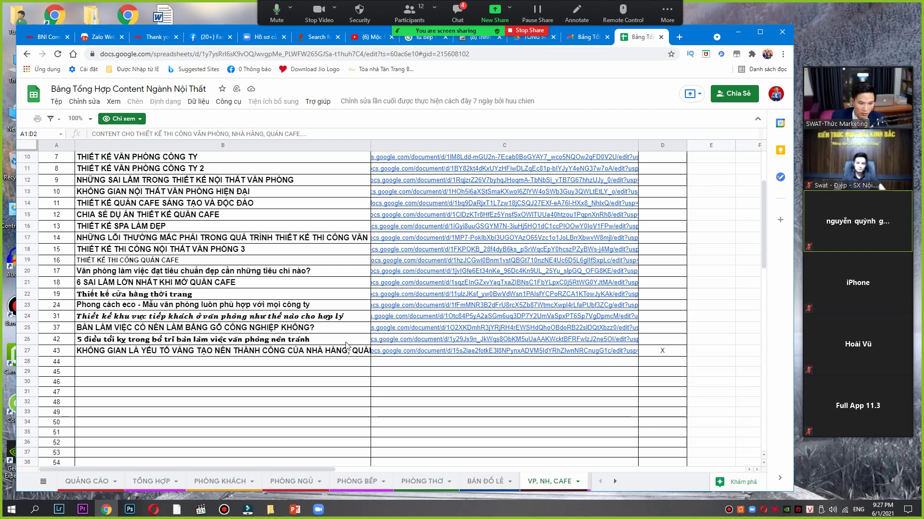
scroll(346, 345, "up", 3)
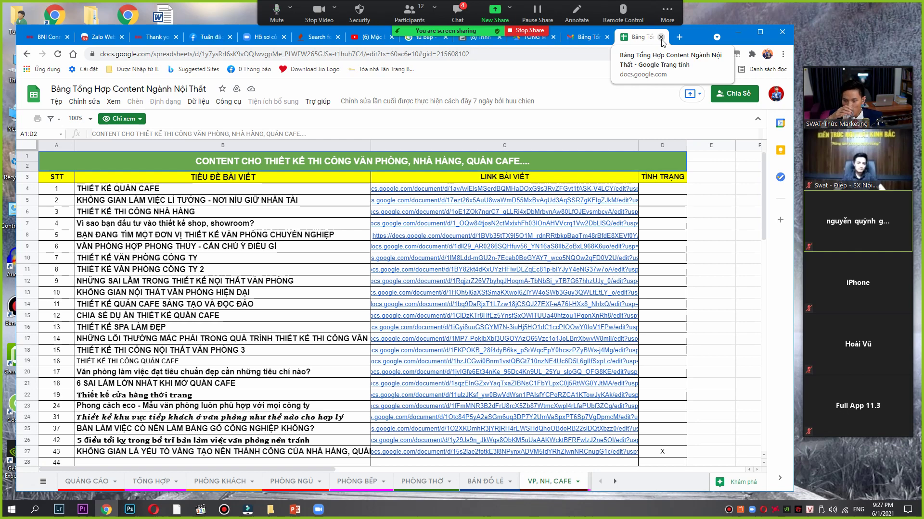
From the "Bảng Target Nội Thất" invitation in the Gmail inbox, open the shared folder and its "Bảng target các phân khúc Nội Thất" spreadsheet.
left_click(590, 41)
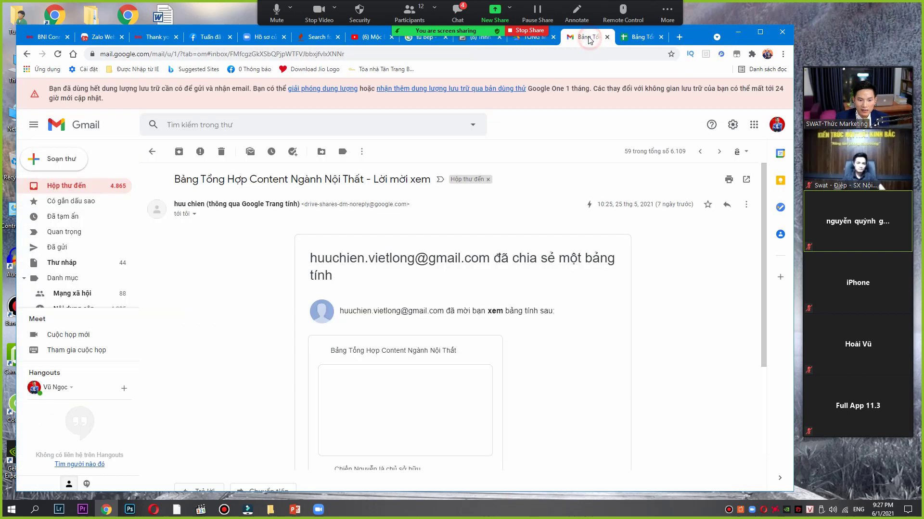
left_click(27, 54)
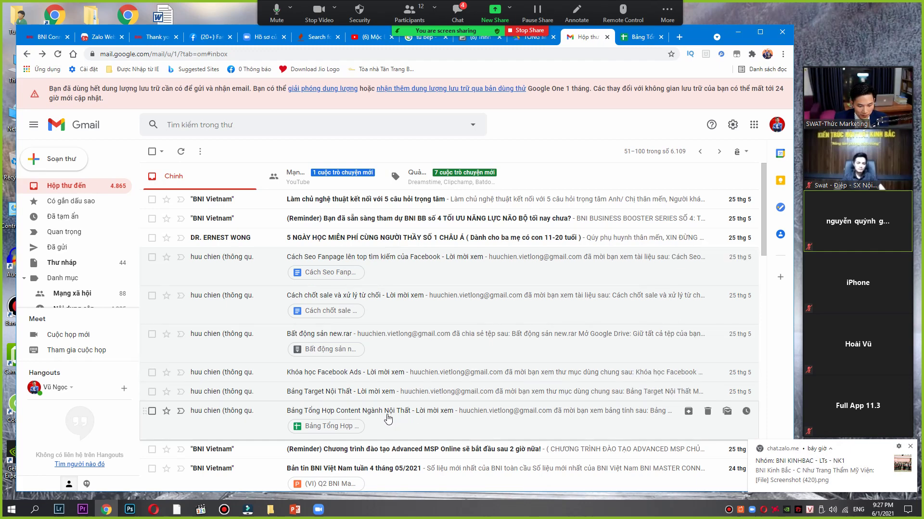
left_click(380, 392)
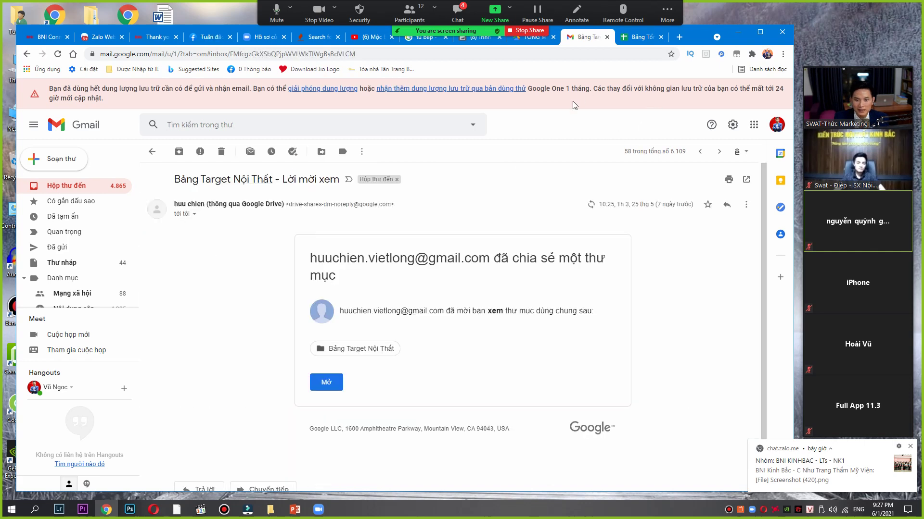
left_click(329, 386)
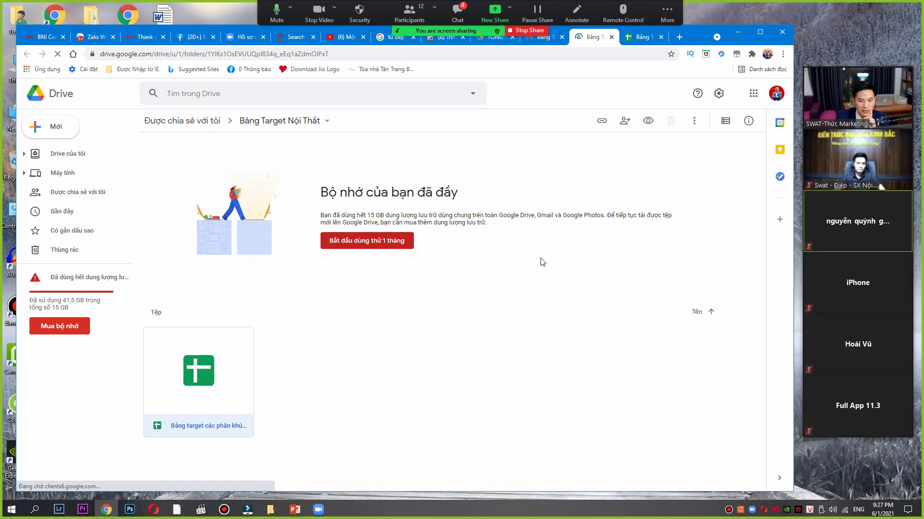
left_click(195, 374)
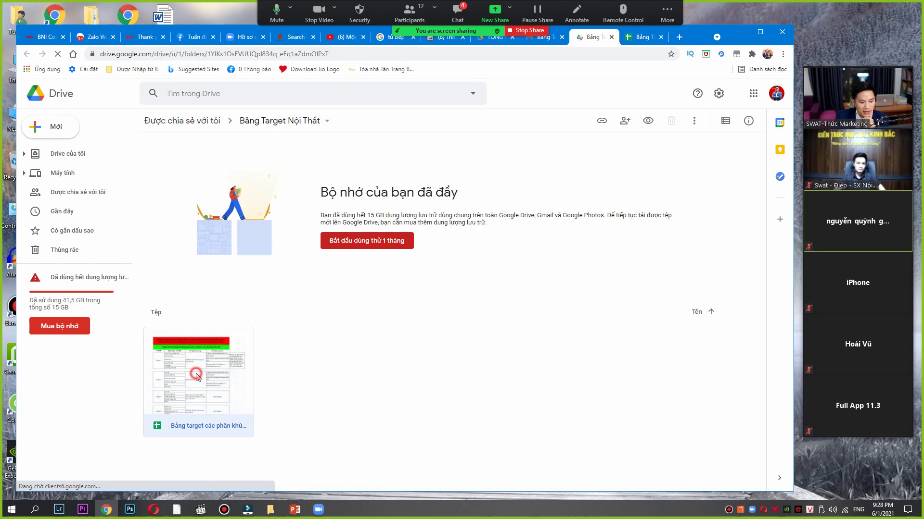
left_click(217, 371)
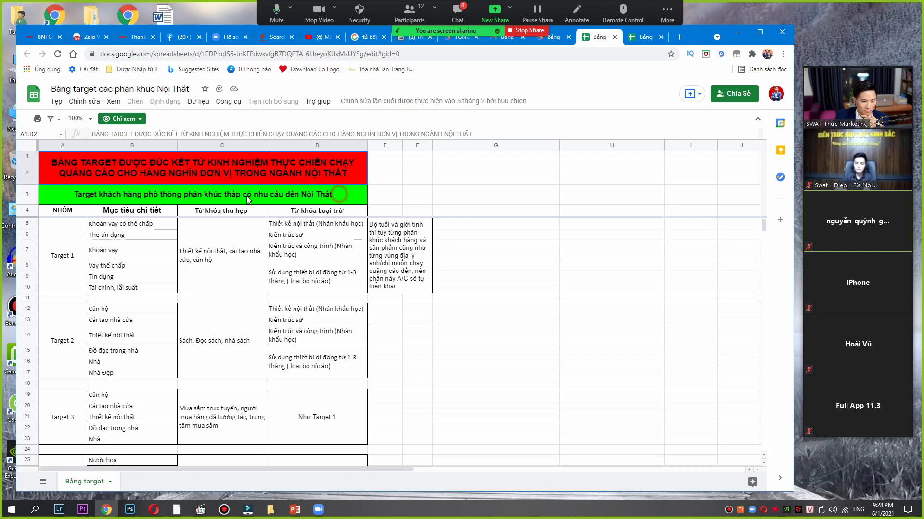
Go over the low-segment heading and the Target 1 group's narrowing keywords and detailed loan and credit-card interests.
left_click(191, 199)
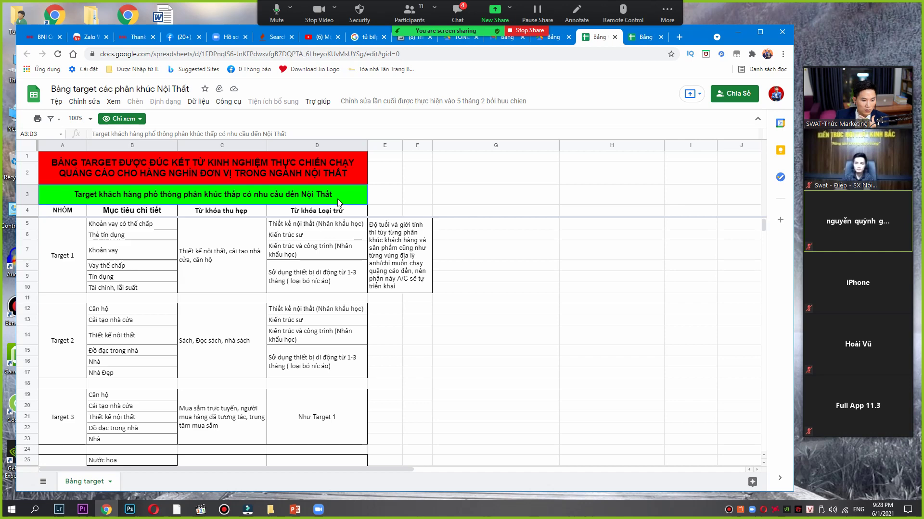
left_click(219, 275)
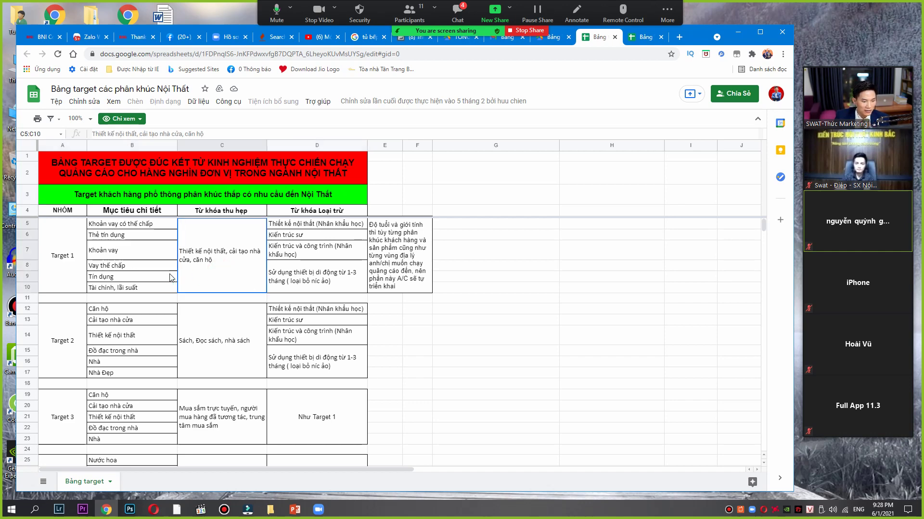
left_click(106, 267)
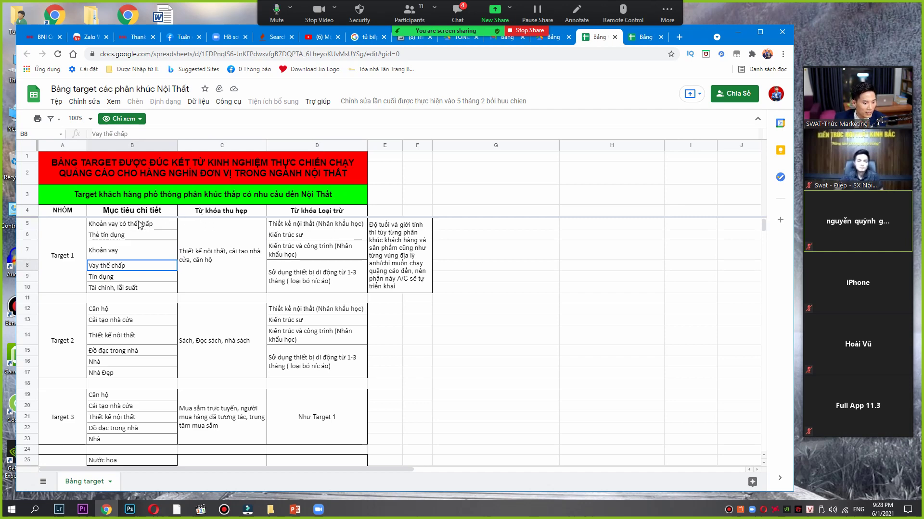
left_click(159, 224)
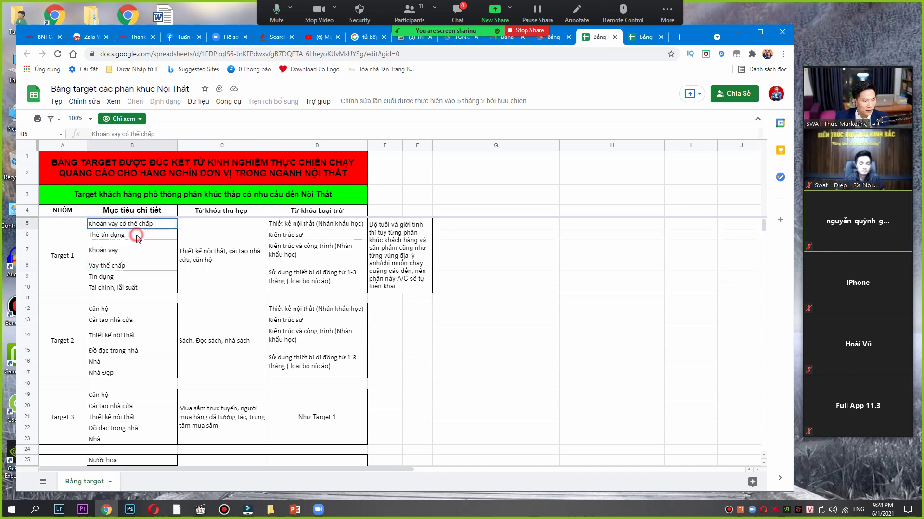
left_click(137, 236)
left_click(134, 250)
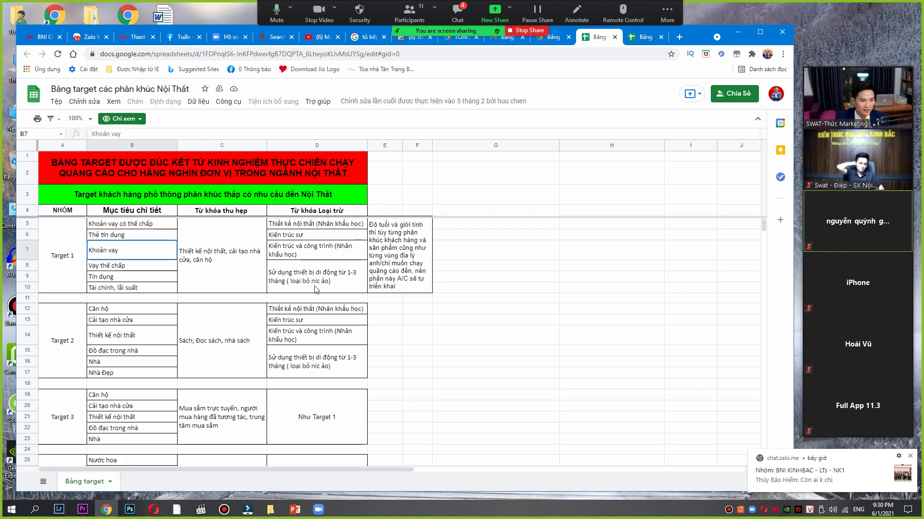
Look through the remaining target groups, from the low segment to the mid-to-high segment, down to Target 17.
scroll(317, 289, "down", 3)
left_click(457, 309)
scroll(457, 309, "down", 6)
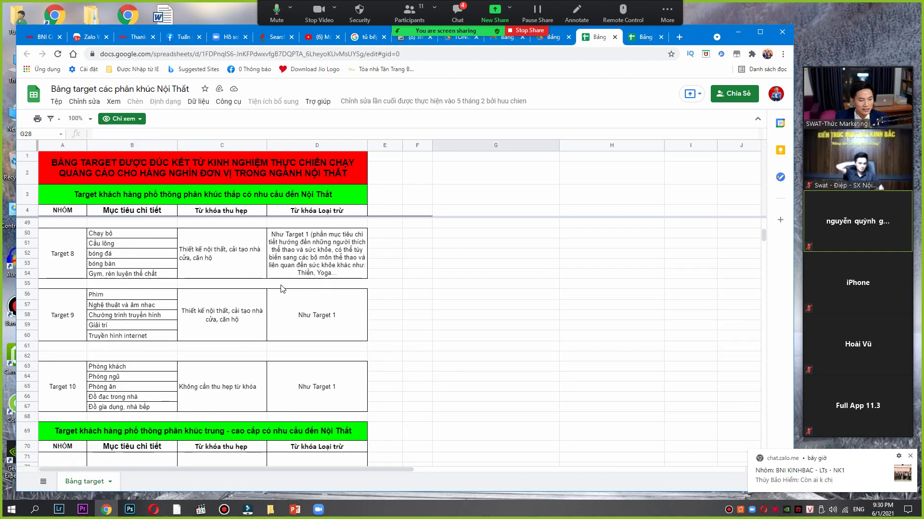
scroll(282, 289, "down", 6)
scroll(271, 289, "up", 2)
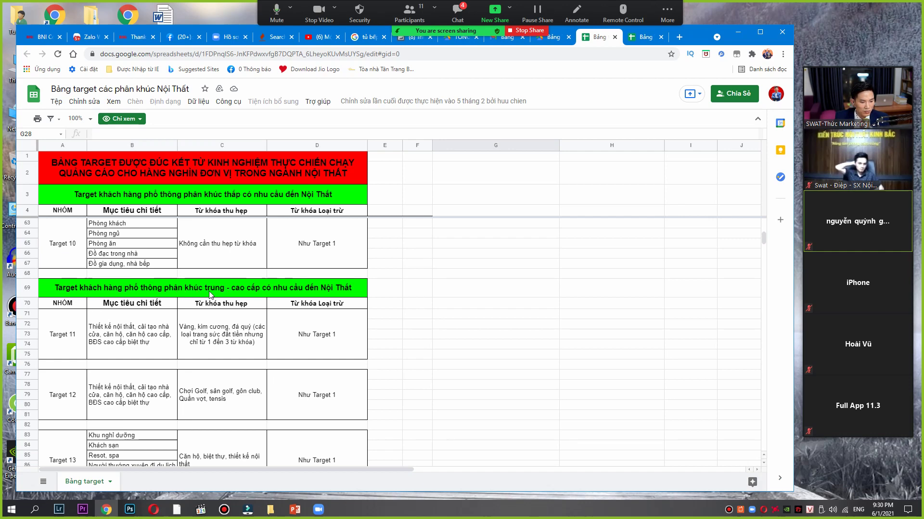
scroll(235, 297, "up", 2)
scroll(236, 297, "down", 10)
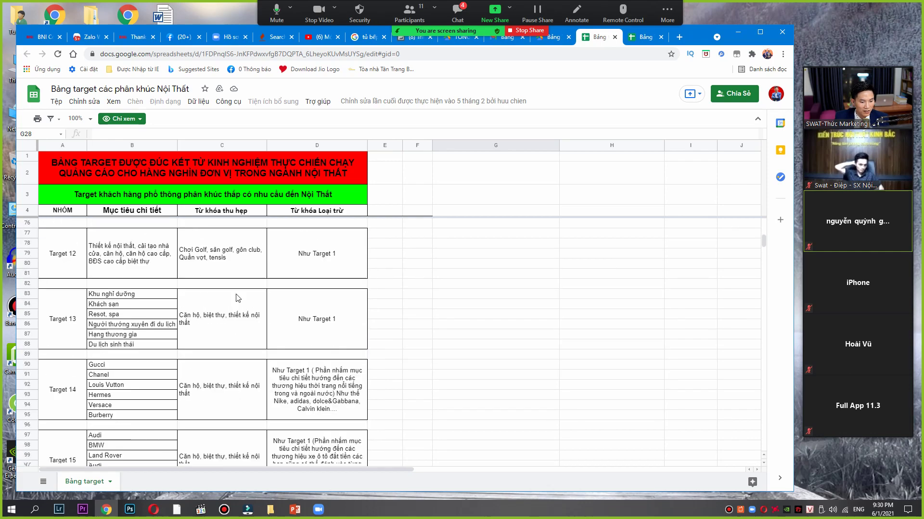
scroll(236, 298, "down", 6)
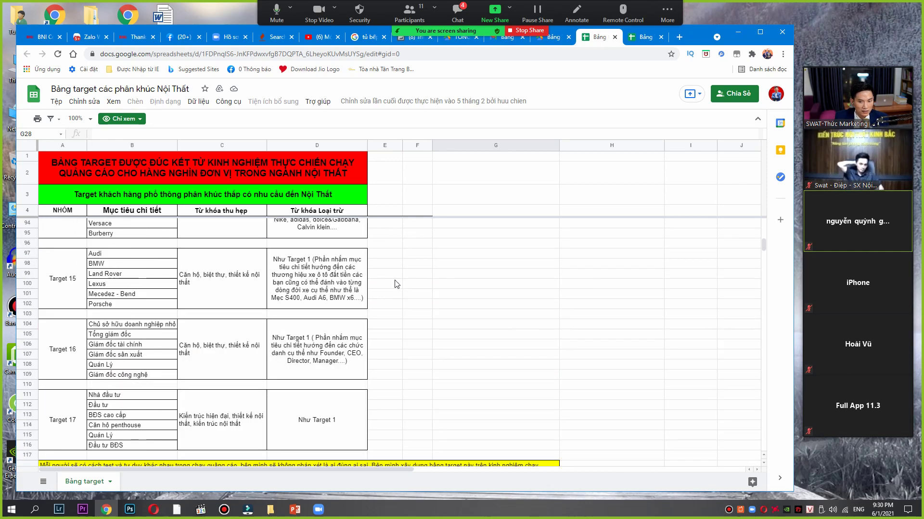
Return to the top of the target table, then check the shared-with-me folders in the Drive tab and close that tab.
scroll(309, 276, "up", 18)
scroll(309, 276, "up", 15)
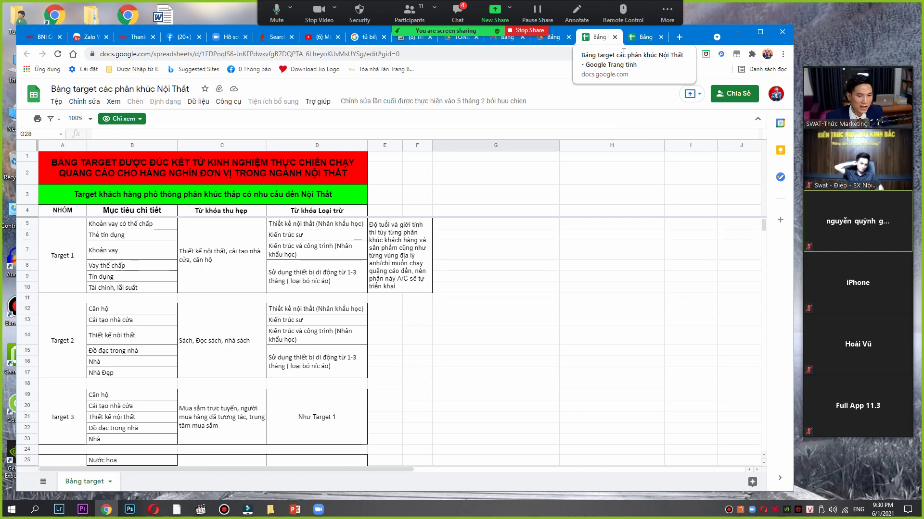
left_click(546, 40)
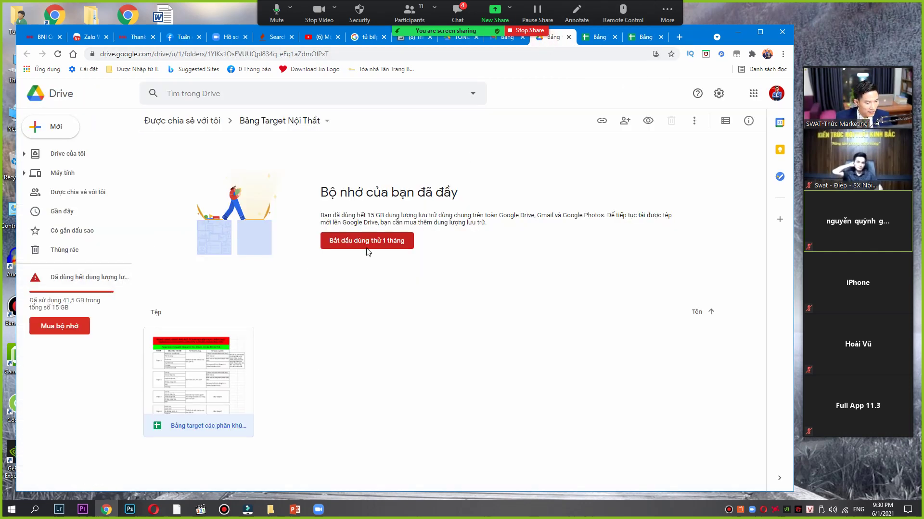
left_click(270, 123)
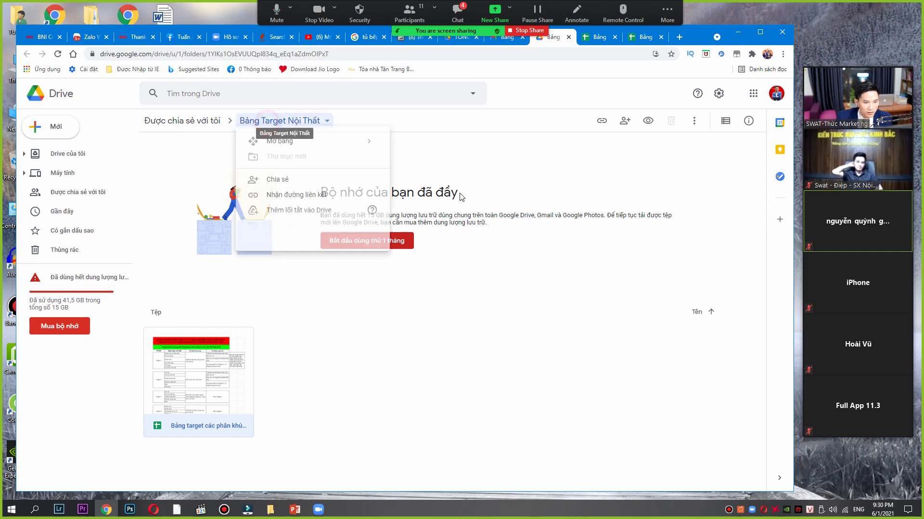
left_click(183, 121)
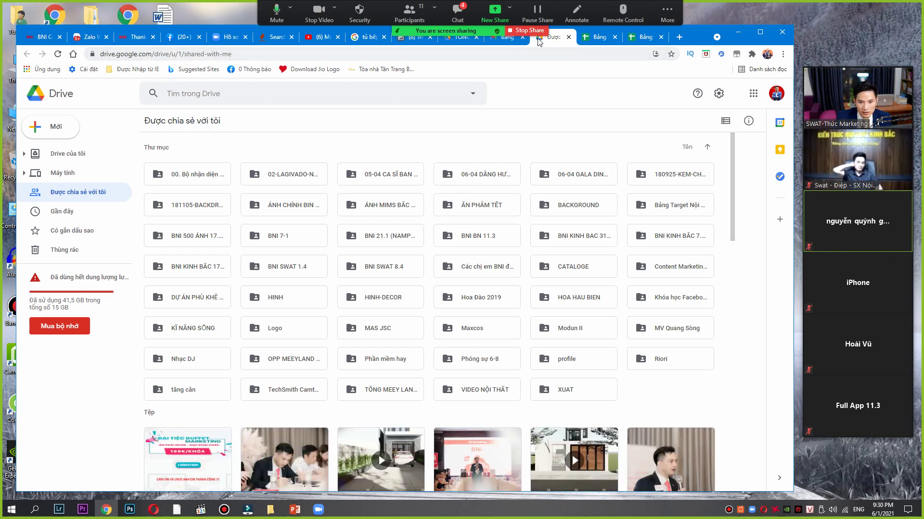
left_click(524, 42)
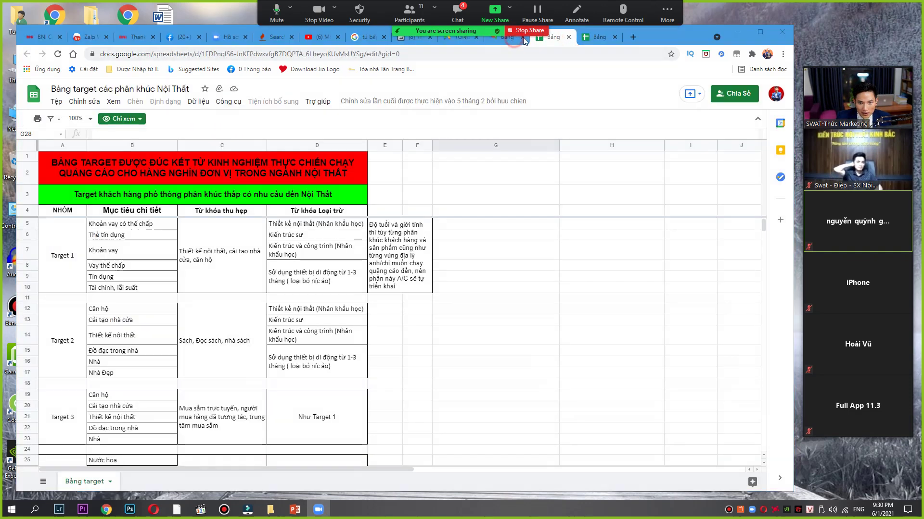
Stop sharing the screen in the Zoom meeting and minimize the meeting window.
left_click(524, 31)
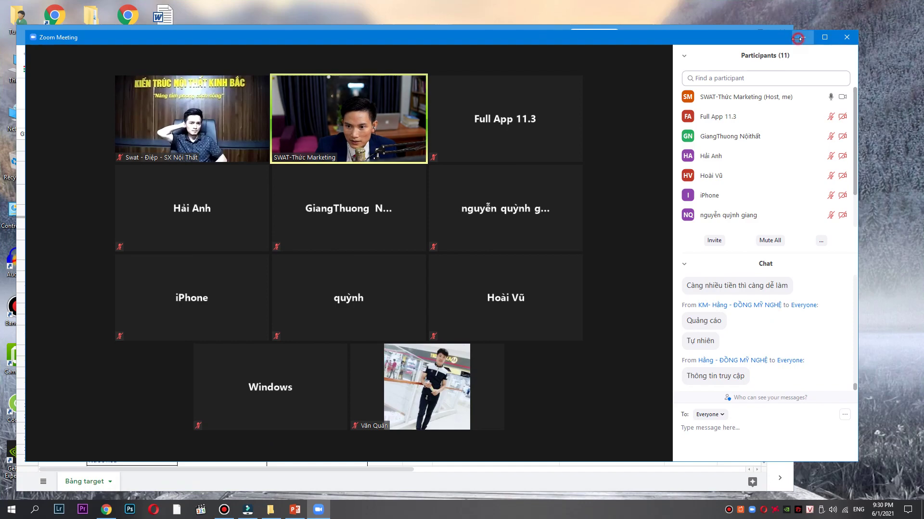
left_click(802, 37)
Return to the Gmail inbox in Chrome and open the "Khóa học Facebook Ads" invitation and its shared Drive folder.
mouse_move(297, 516)
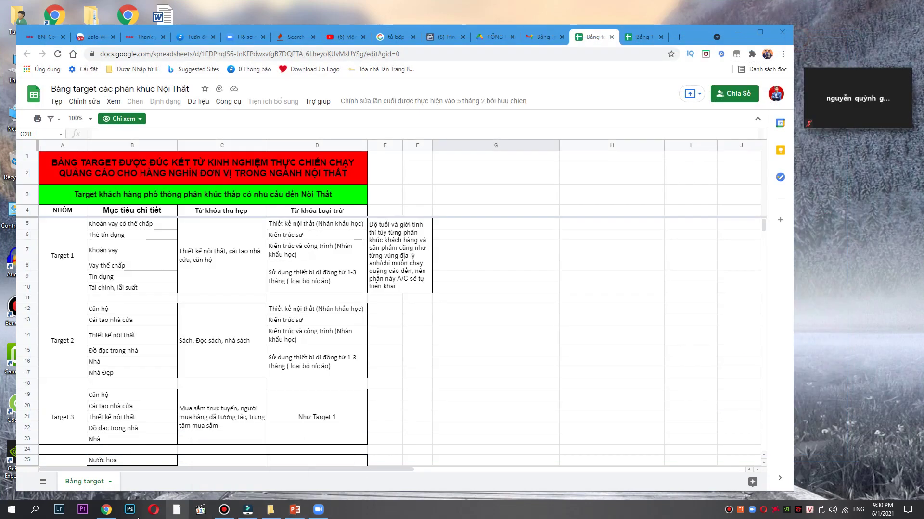
left_click(115, 512)
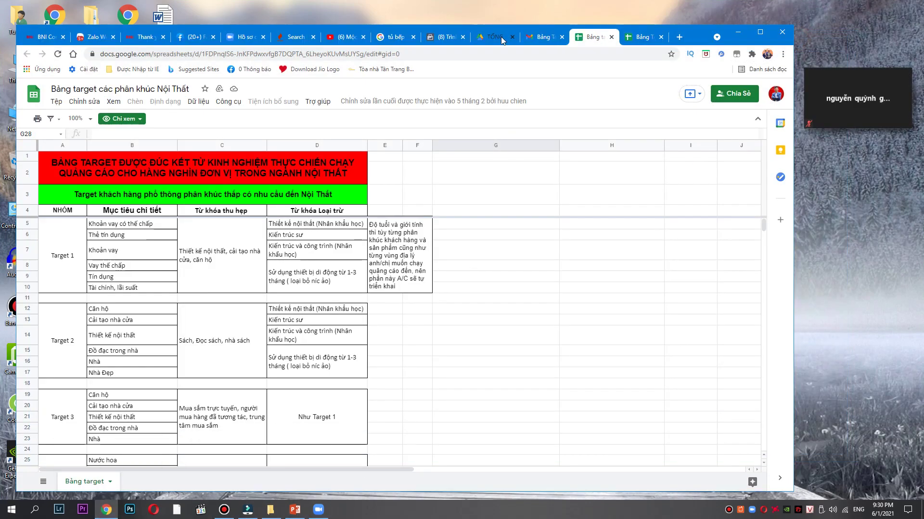
left_click(498, 39)
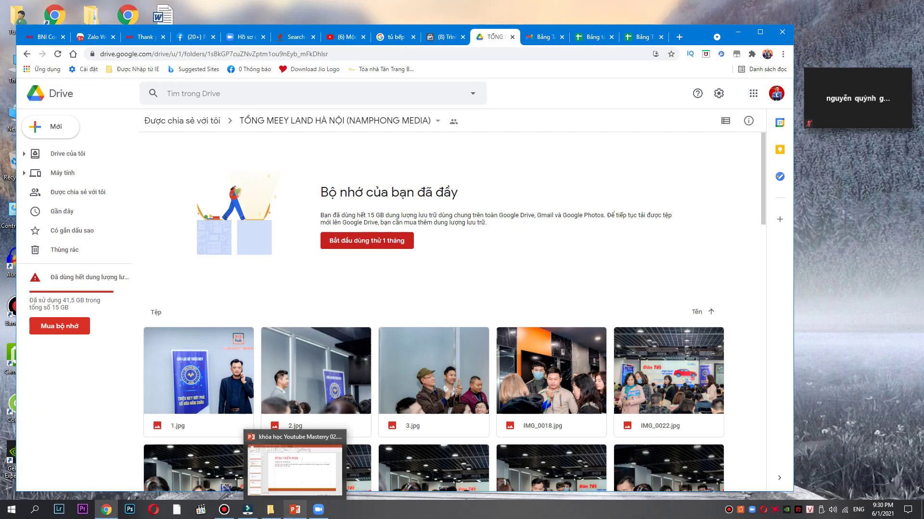
left_click(295, 510)
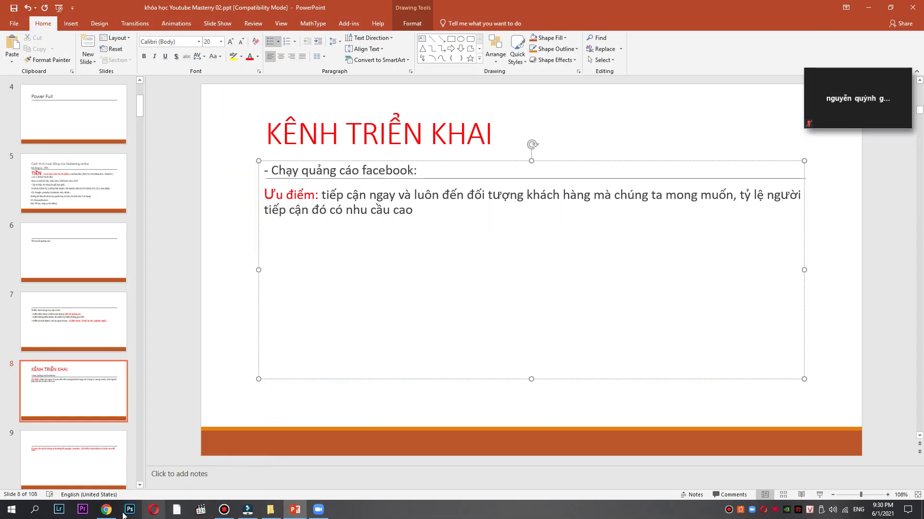
left_click(110, 469)
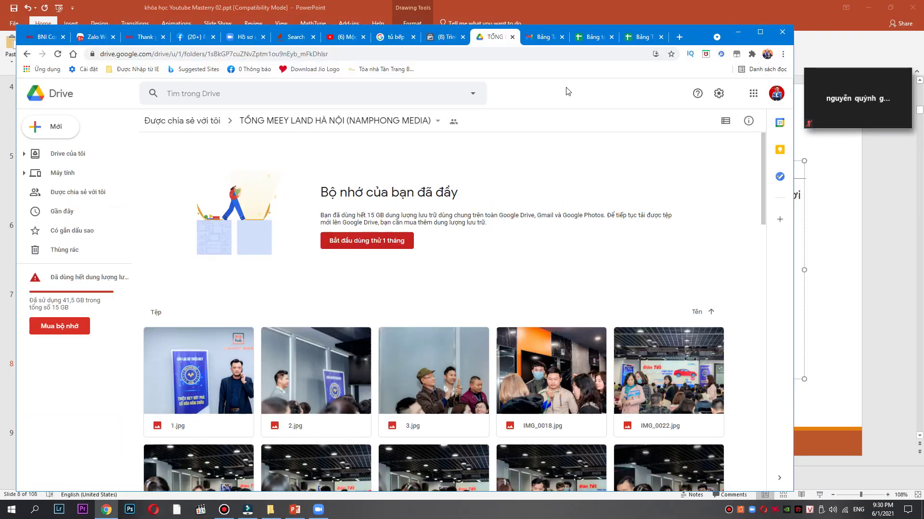
left_click(542, 39)
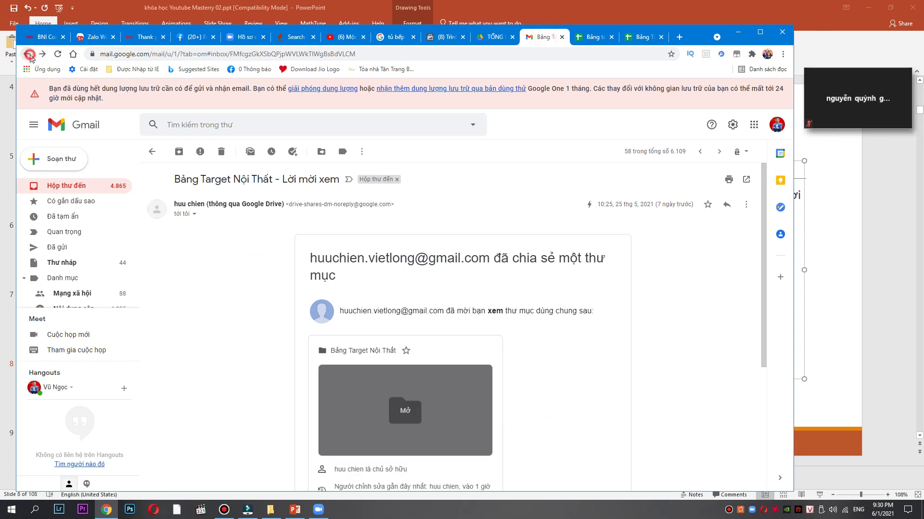
left_click(27, 54)
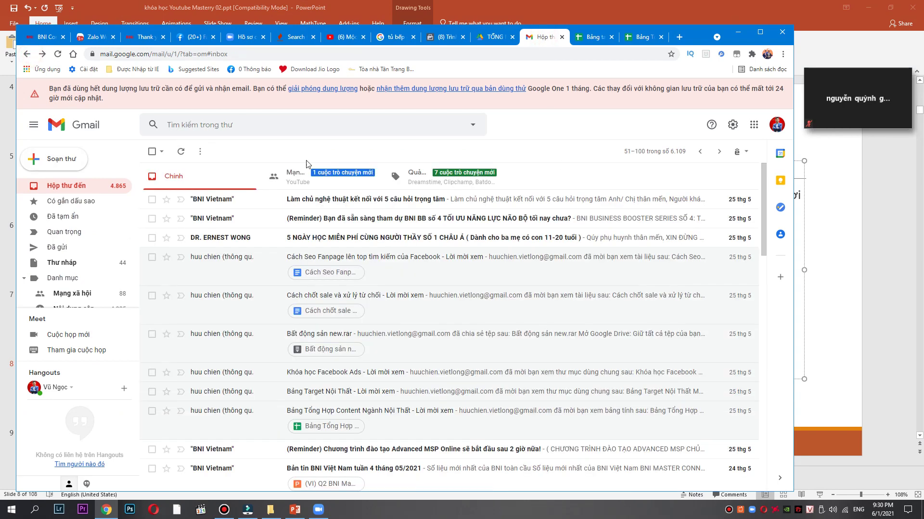
left_click(430, 378)
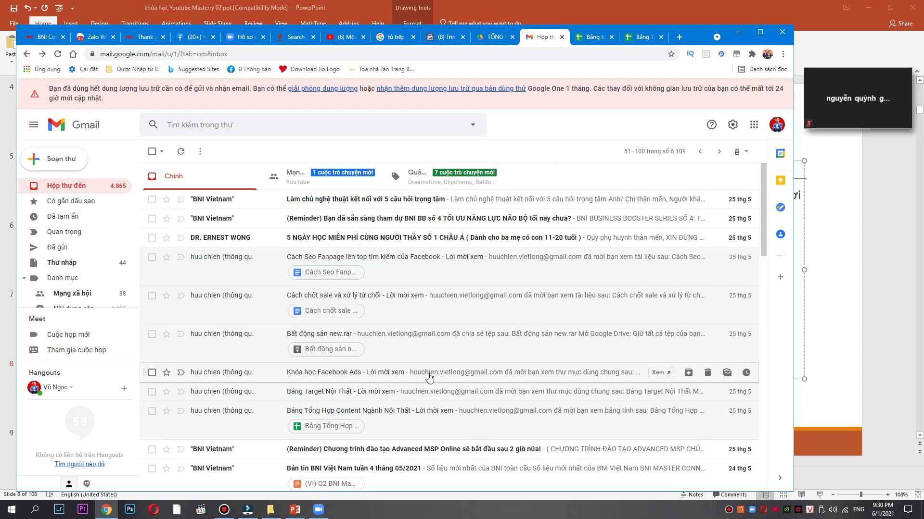
scroll(337, 365, "down", 1)
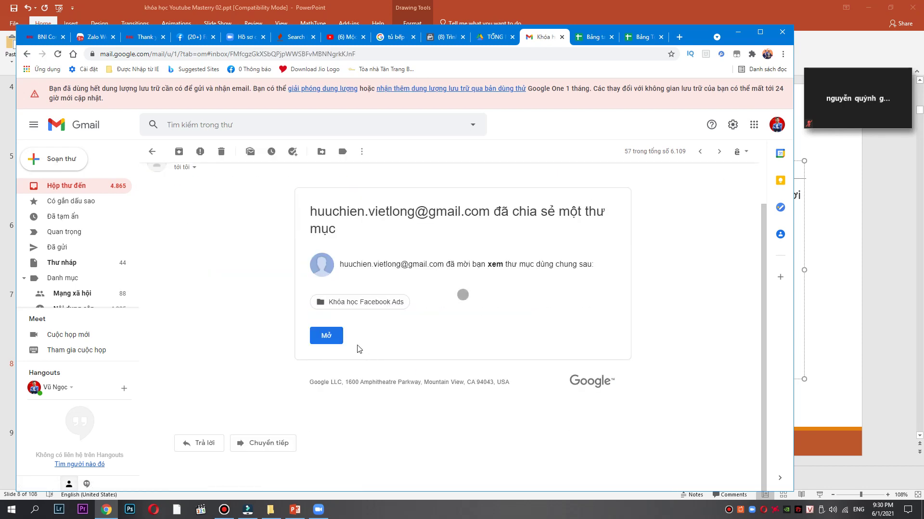
mouse_move(358, 302)
left_click(404, 373)
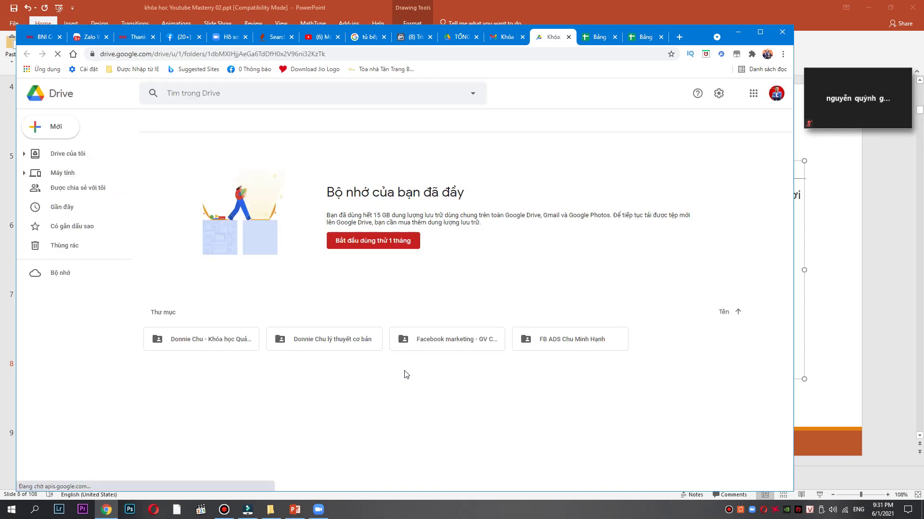
Look through the "lý thuyết cơ bản" course folder and its "Chương 3 - Các thiết lập cơ bản" videos, and return to "Khóa học Facebook Ads".
double_click(330, 340)
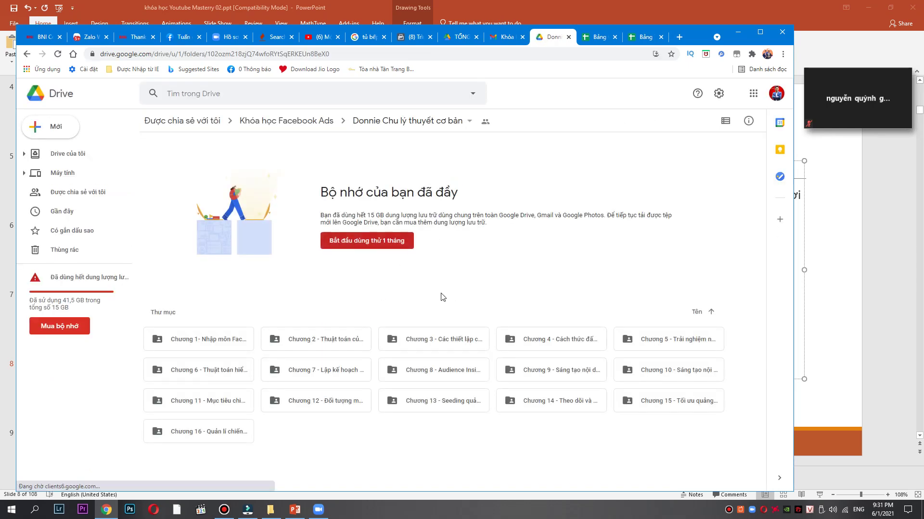
double_click(462, 340)
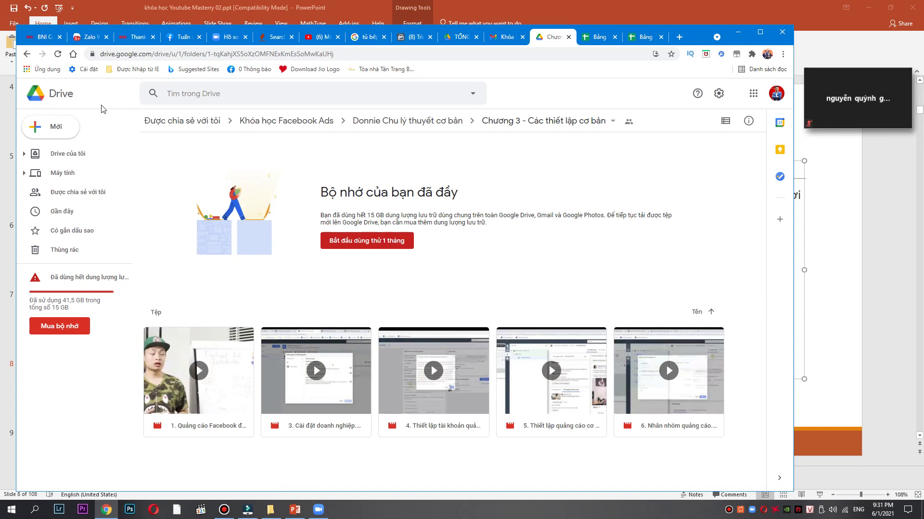
left_click(27, 54)
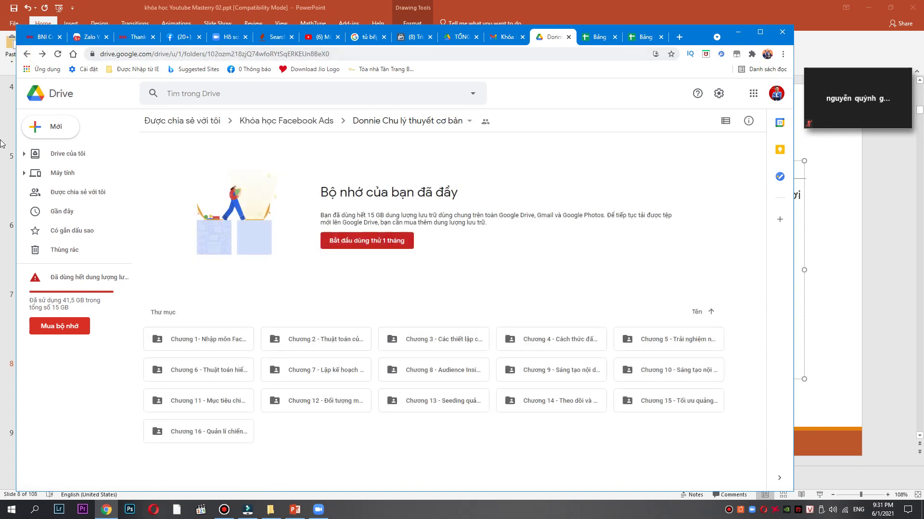
left_click(27, 54)
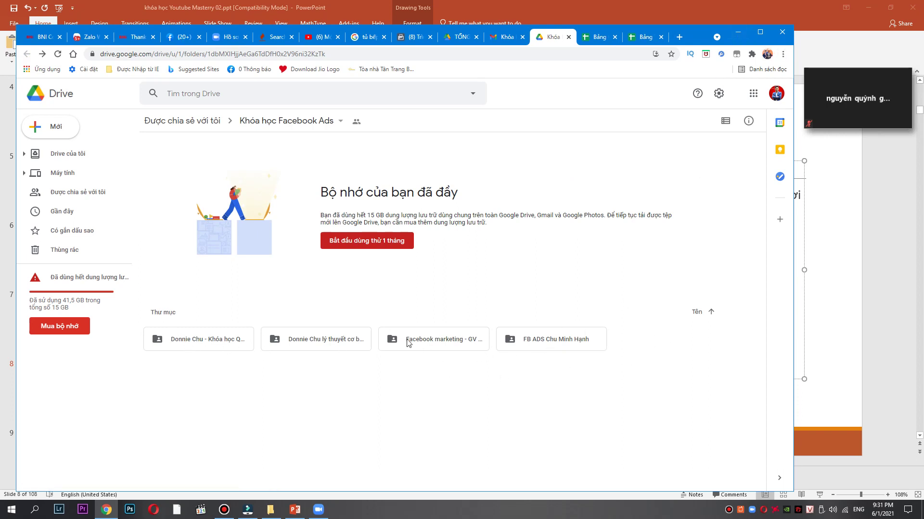
Minimize Chrome to show the PowerPoint slide "KÊNH TRIỂN KHAI" and briefly highlight its Facebook advertising text.
left_click(741, 32)
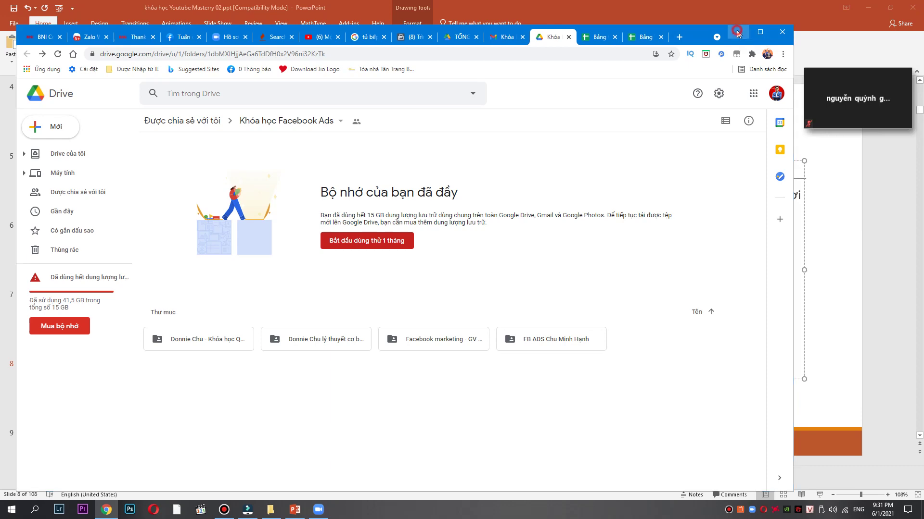
left_click_drag(416, 215, 256, 176)
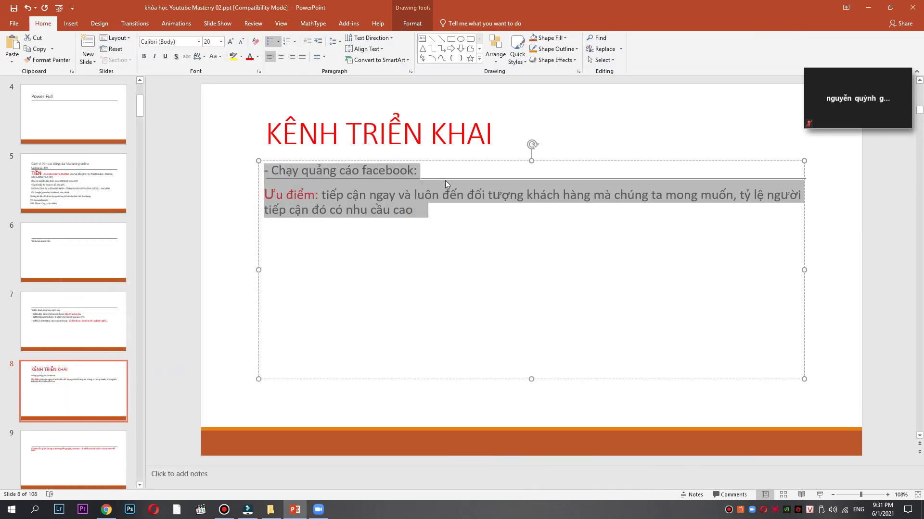
left_click(443, 210)
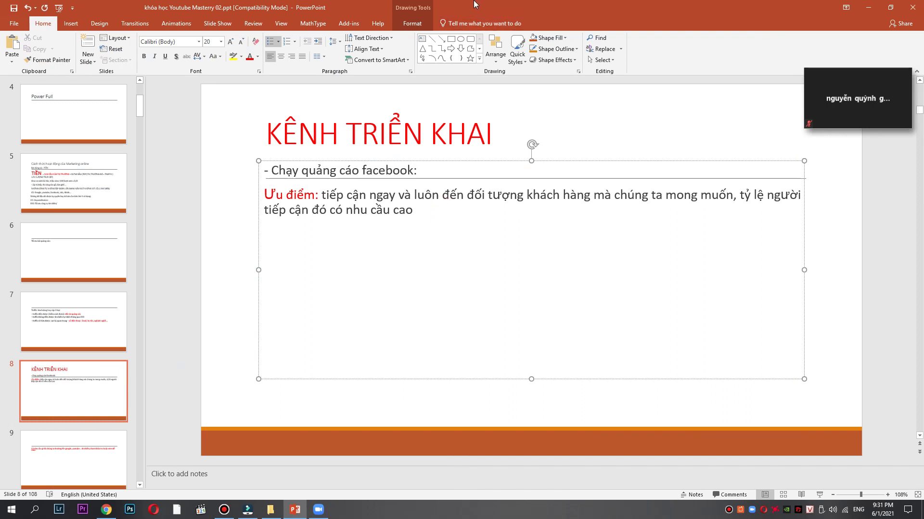
Bring back the Zoom meeting window and share the entire screen with the participants.
left_click(318, 511)
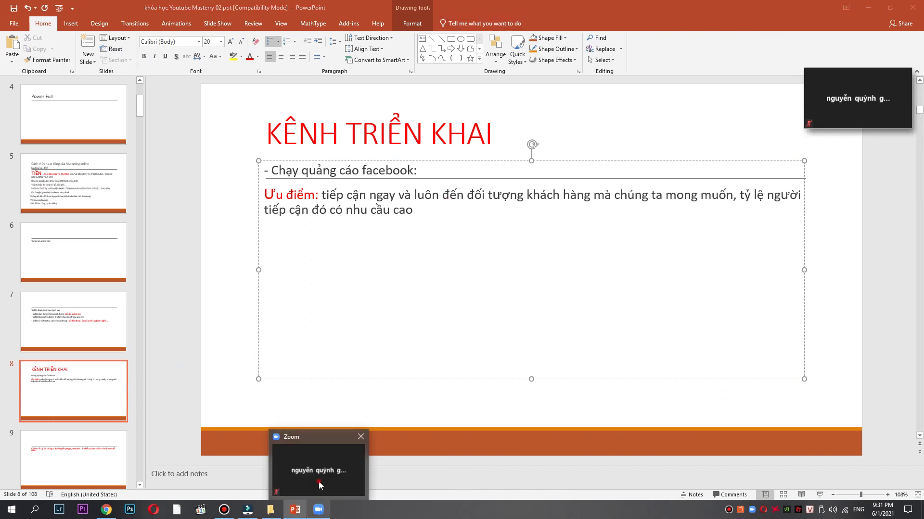
left_click(907, 121)
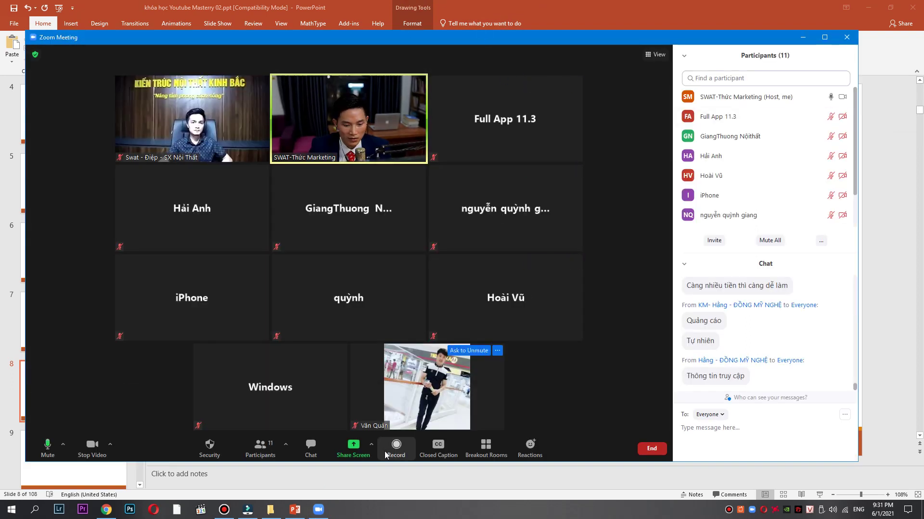
mouse_move(482, 103)
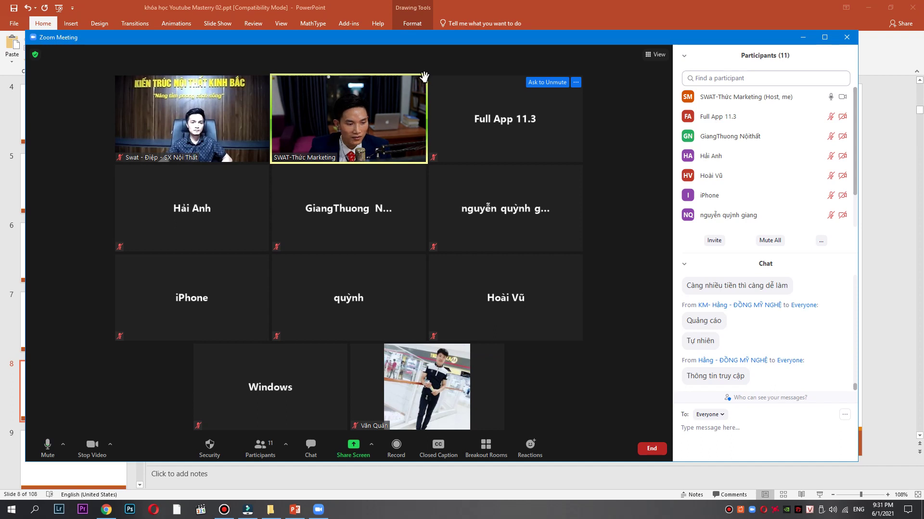
mouse_move(301, 212)
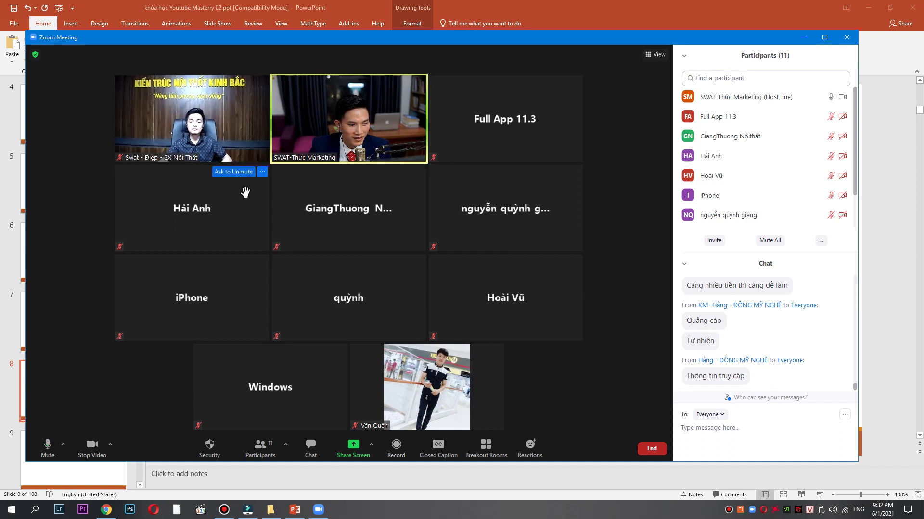
mouse_move(387, 137)
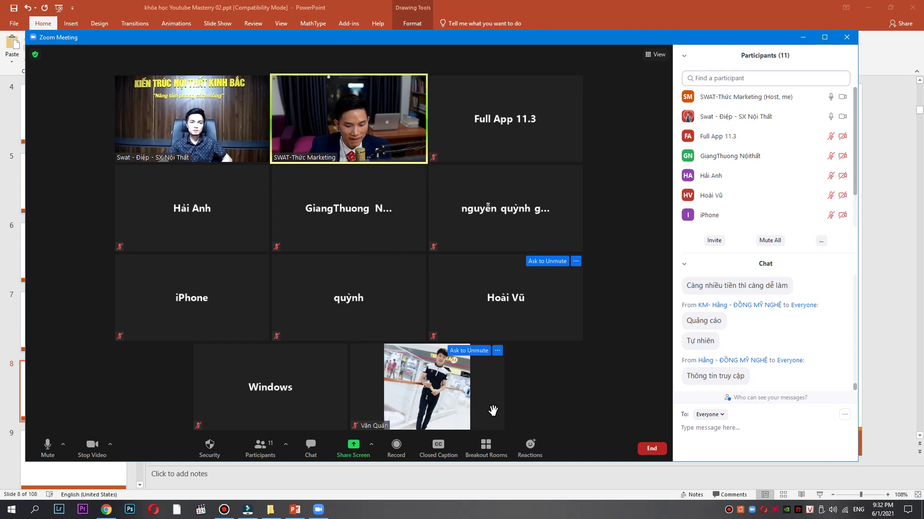
left_click(354, 445)
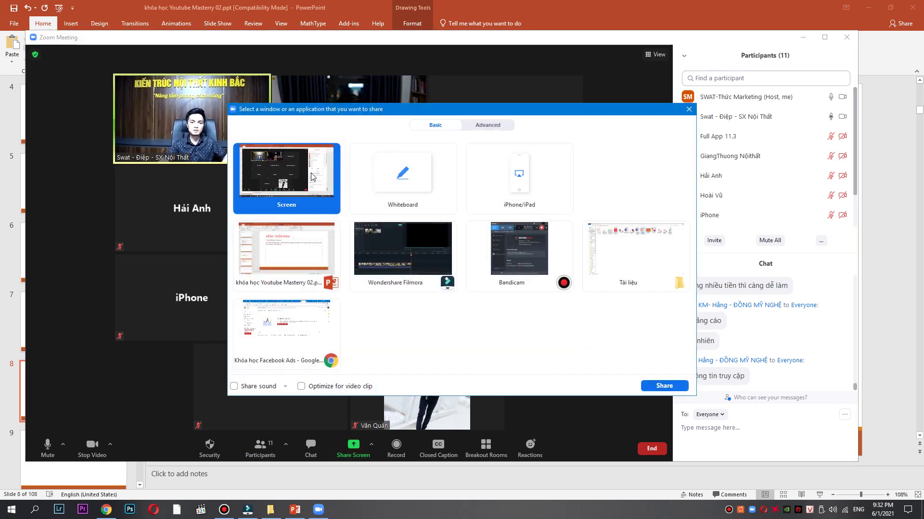
left_click(665, 389)
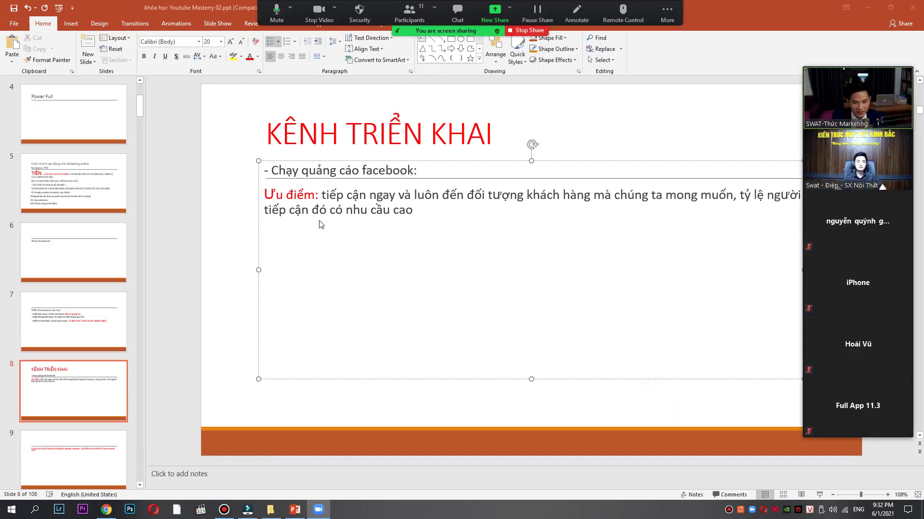
Switch to the "Bảng target các phân khúc Nội Thất" spreadsheet in Chrome and review the low-segment groups from Target 2 to Target 7.
mouse_move(264, 512)
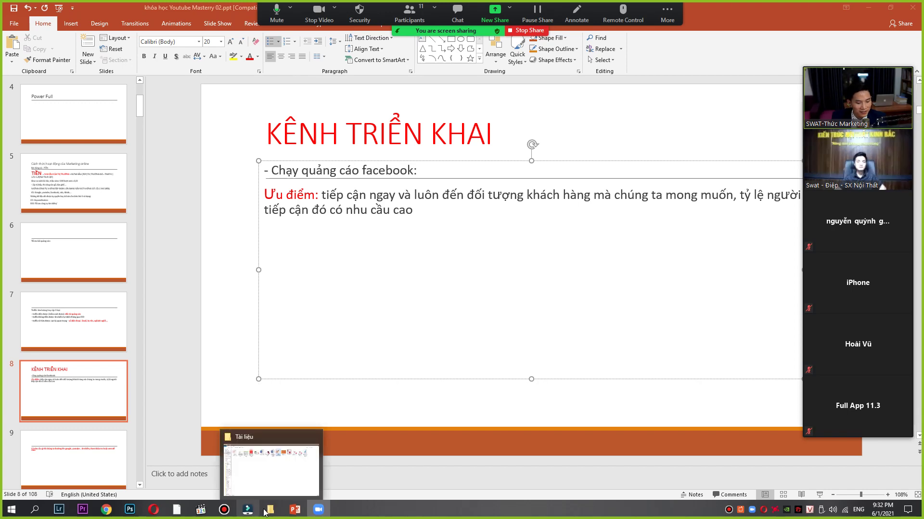
left_click(107, 509)
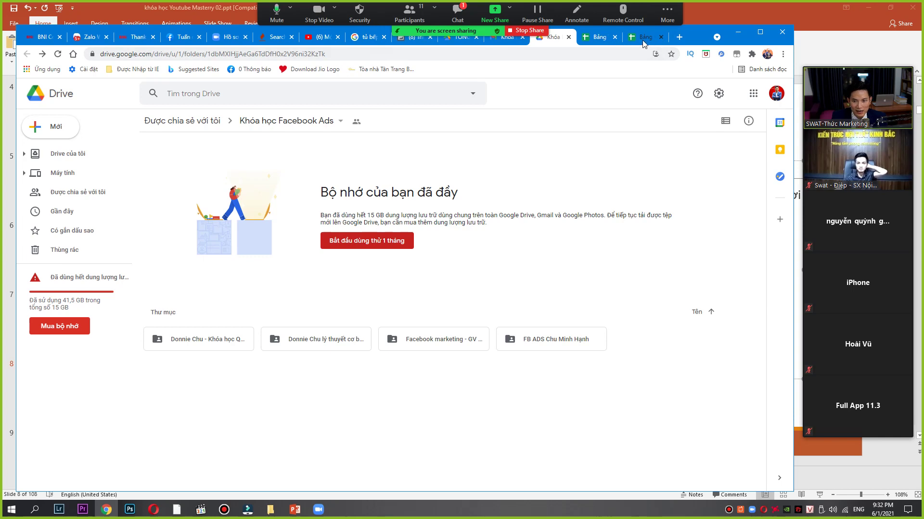
left_click(599, 37)
scroll(329, 283, "down", 5)
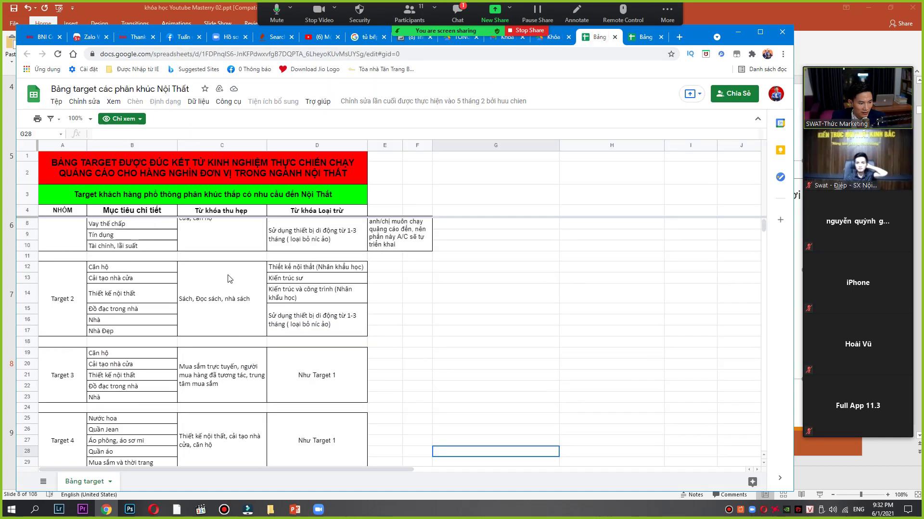
scroll(337, 282, "down", 3)
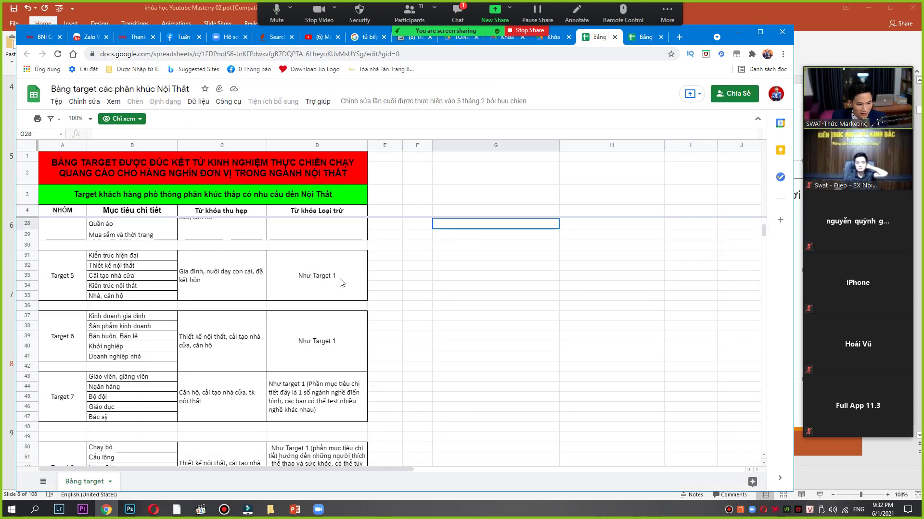
scroll(340, 281, "up", 6)
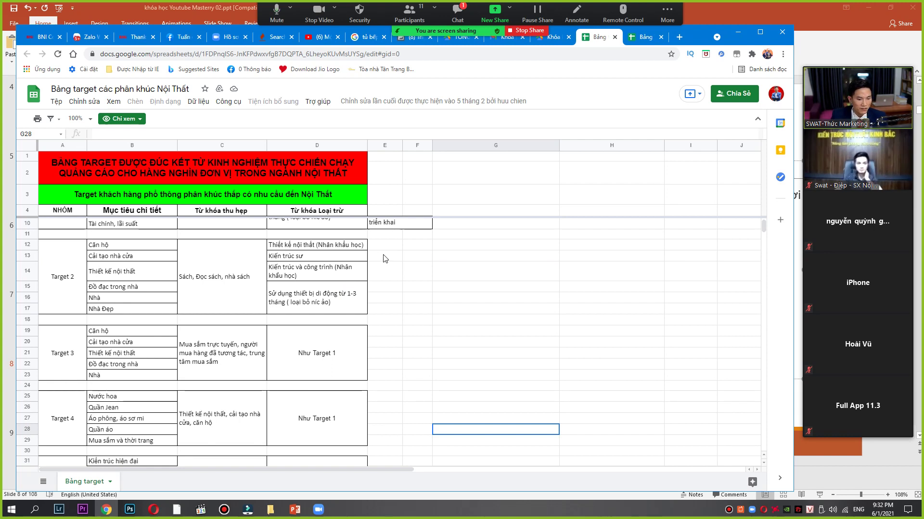
Review the target groups in the "Bảng target" sheet from Target 1 through the mid-to-high segment's Target 12.
scroll(465, 191, "up", 2)
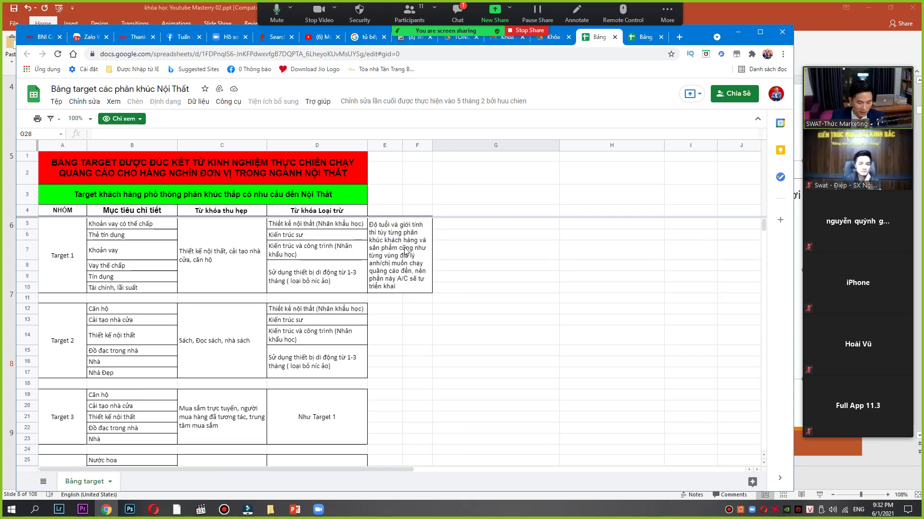
scroll(343, 291, "down", 5)
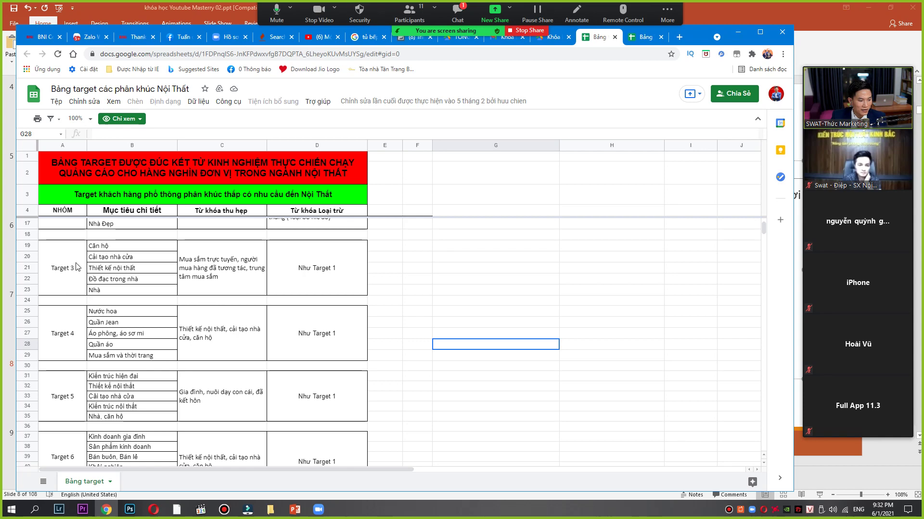
scroll(298, 272, "down", 20)
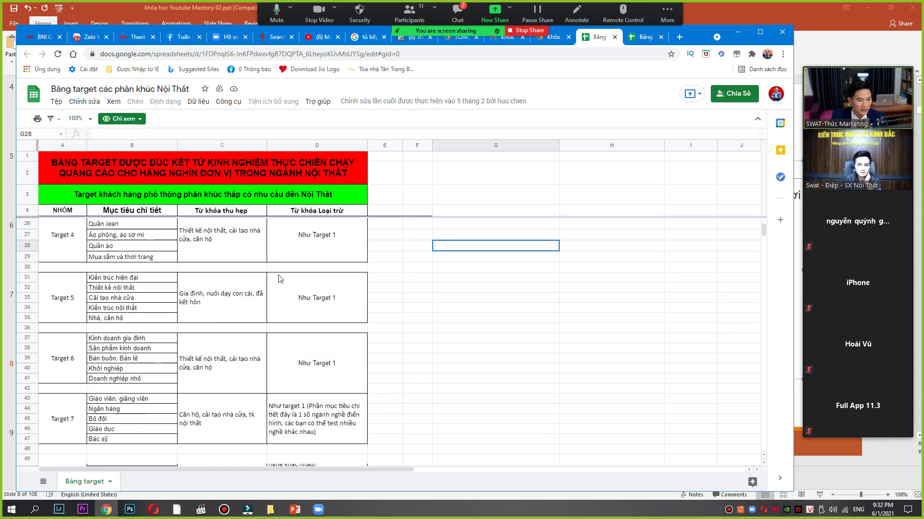
scroll(279, 282, "up", 3)
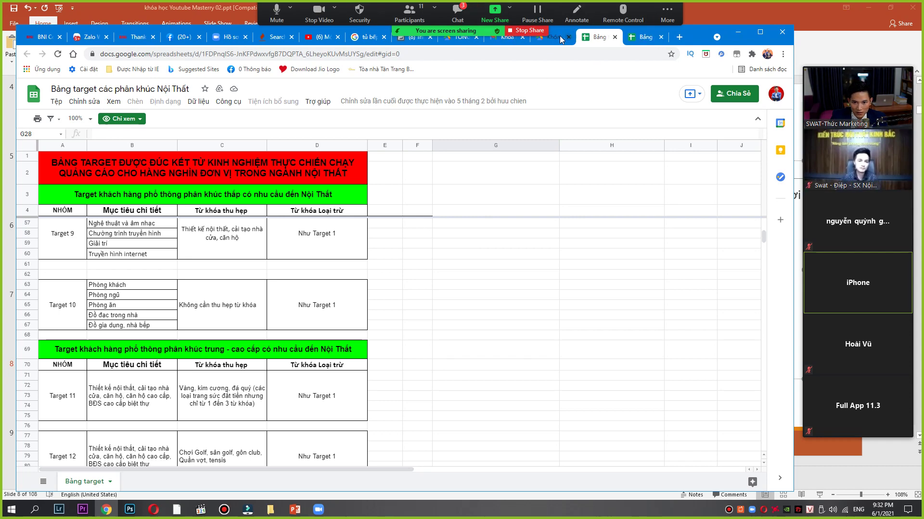
Stop the current Zoom screen share and share the entire screen with the participants again.
left_click(529, 30)
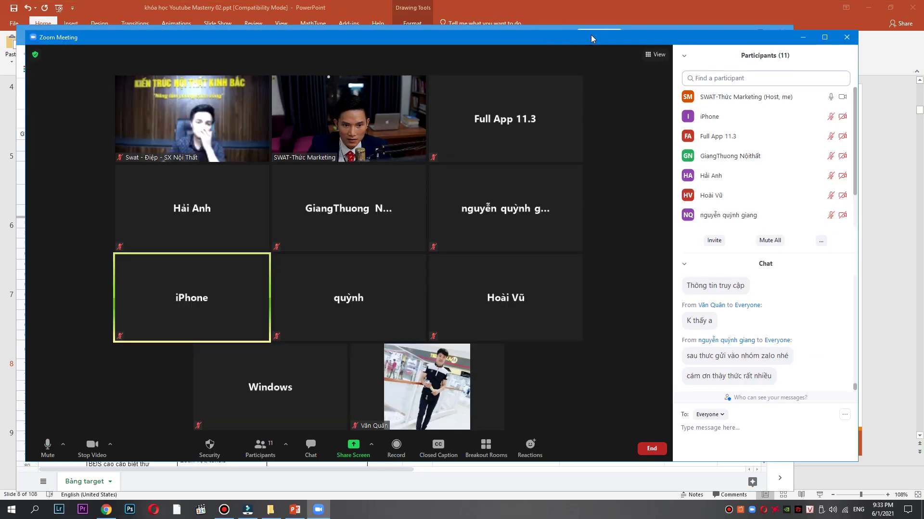
left_click(353, 449)
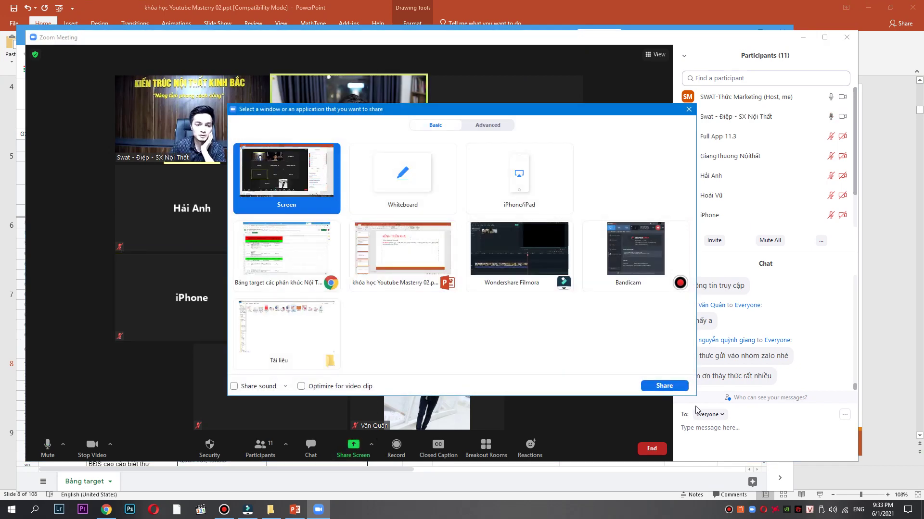
left_click(664, 386)
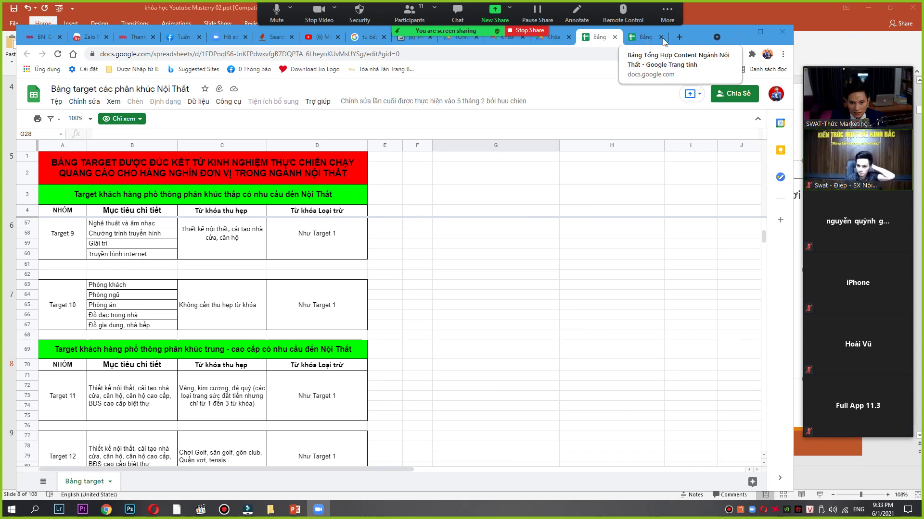
In the "Khóa học Facebook Ads" Drive folder, look into "Chương 9 - Sáng tạo nội dung" of the "lý thuyết cơ bản" course and return to its chapter list.
left_click_drag(644, 39, 620, 64)
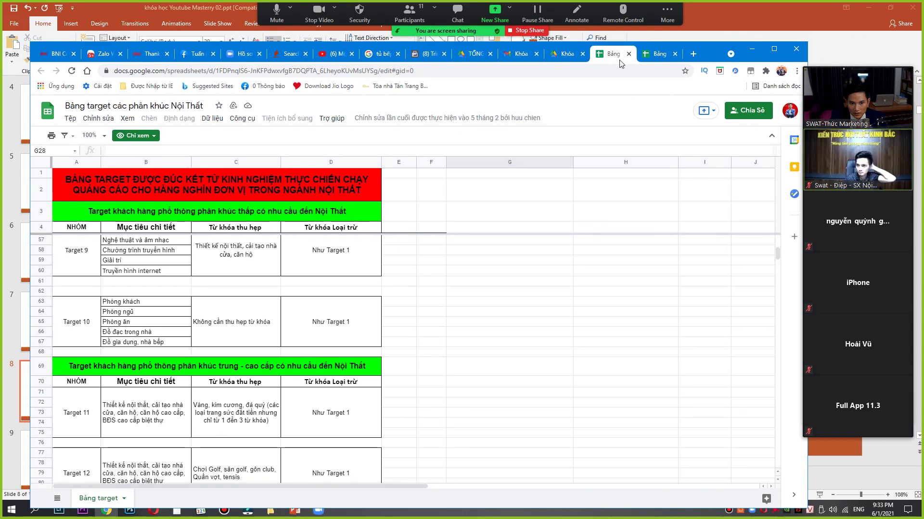
left_click(566, 54)
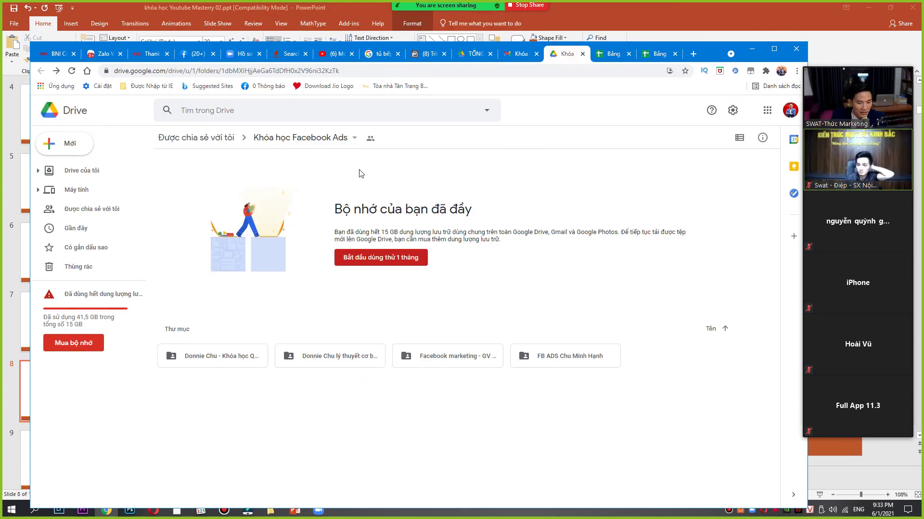
double_click(326, 355)
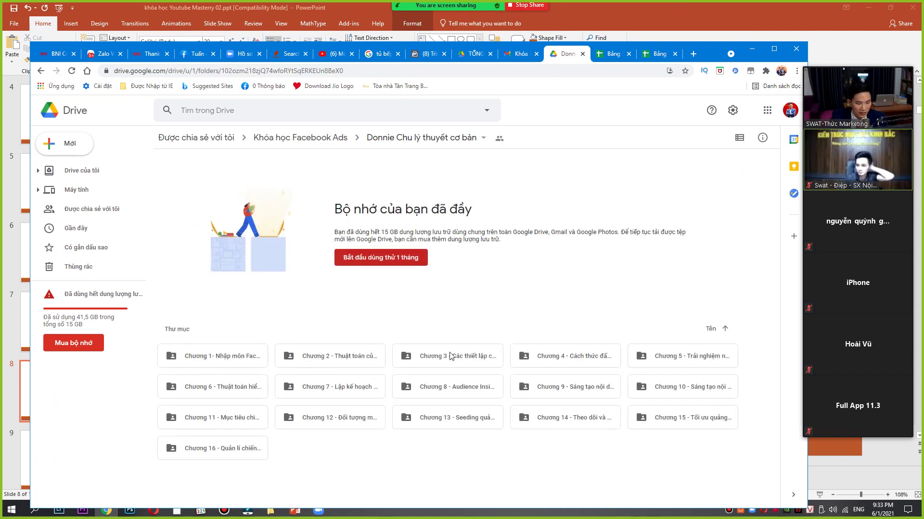
double_click(569, 394)
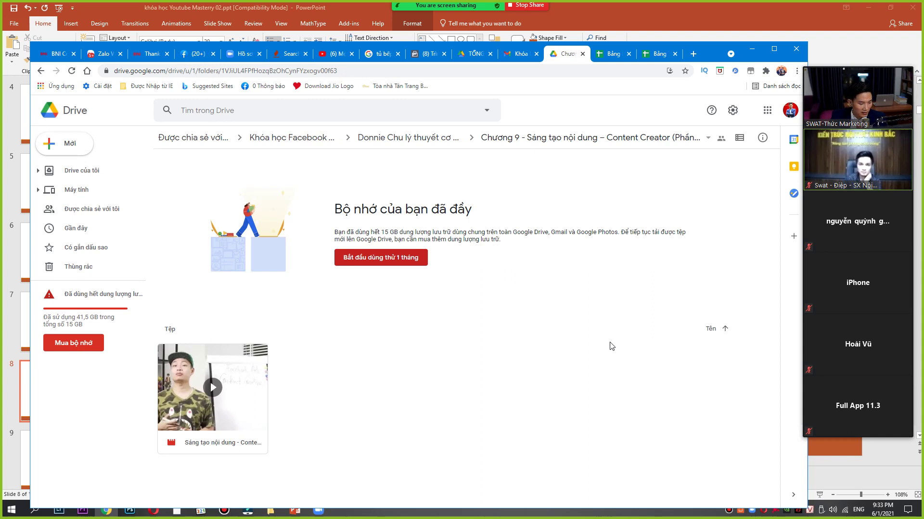
left_click(41, 70)
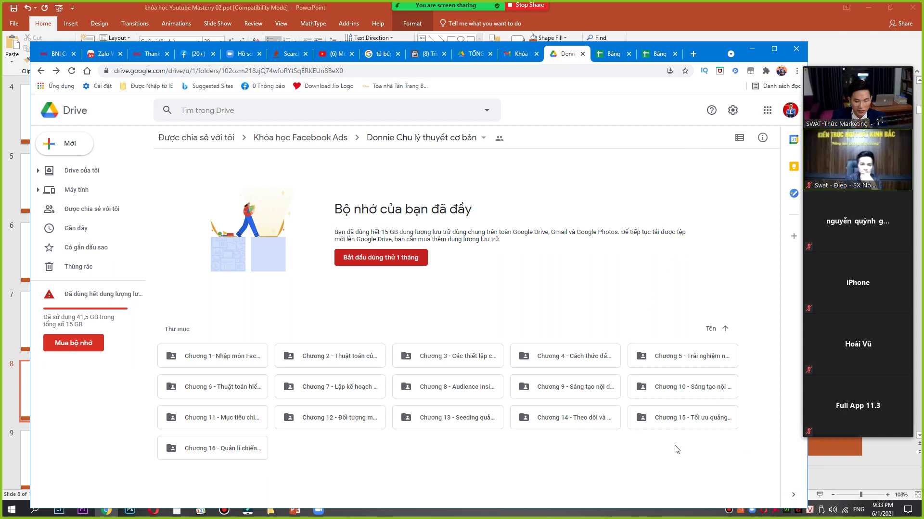
Sweep a selection over the course's chapter folders to point them out, and clear the selection.
left_click_drag(756, 439, 162, 353)
left_click(214, 321)
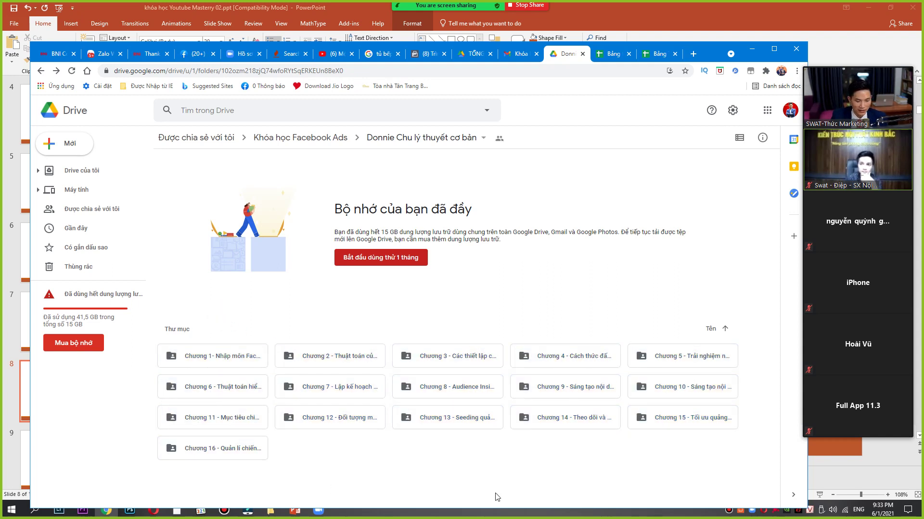
left_click(740, 465)
left_click_drag(740, 465, 151, 339)
left_click(278, 324)
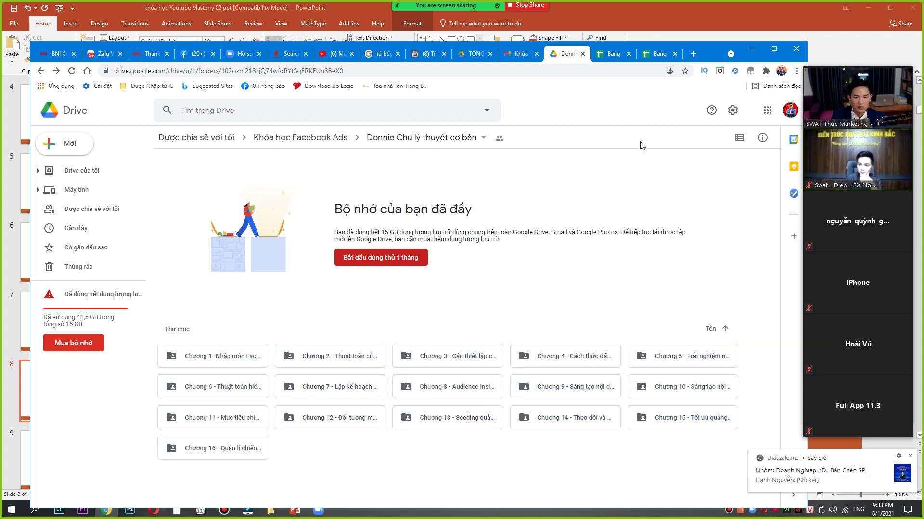
Glance at the open Gmail invitation and the other Drive folder, and return to the top level of "Khóa học Facebook Ads".
left_click(521, 54)
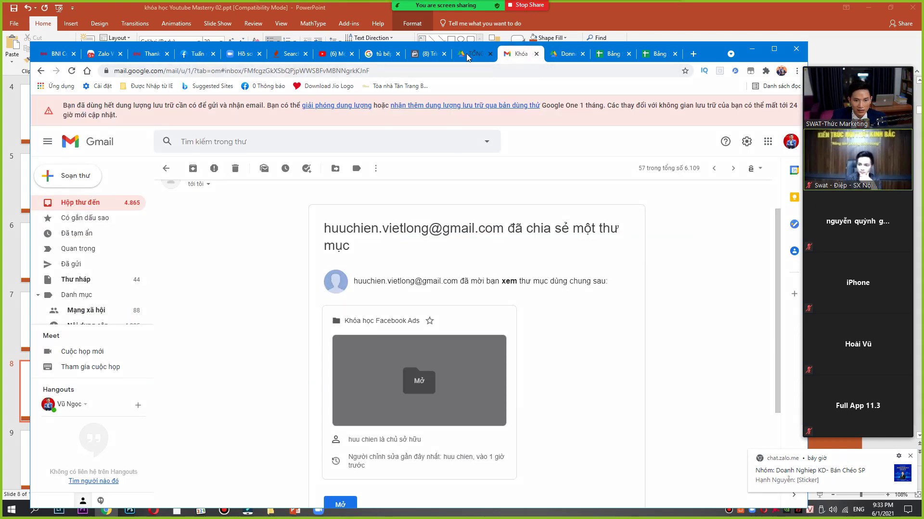
left_click(474, 54)
left_click(566, 53)
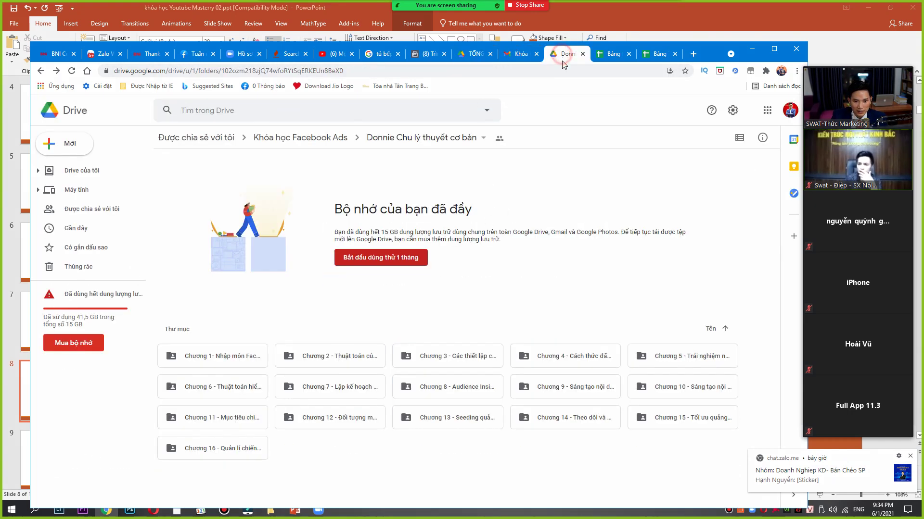
left_click(41, 71)
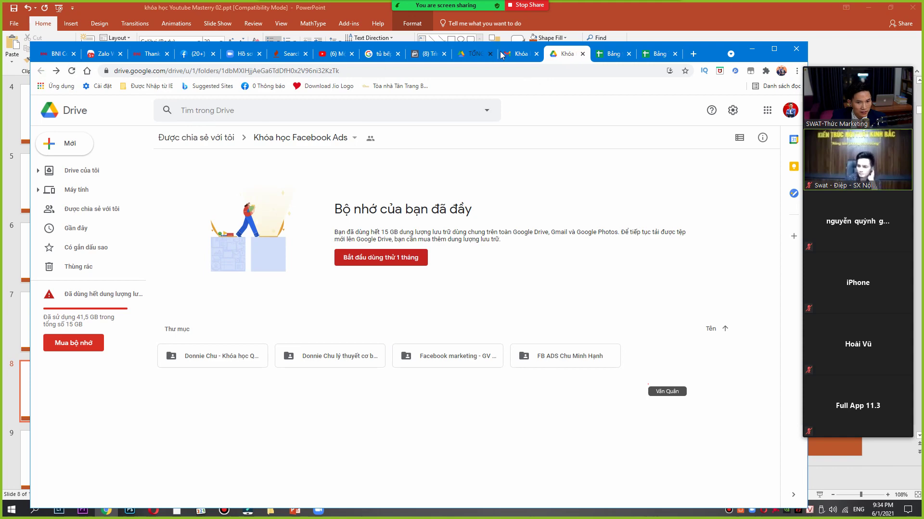
Find the "Cách chốt sale và xử lý từ chối" invitation in the Gmail inbox and open its shared document.
left_click(517, 54)
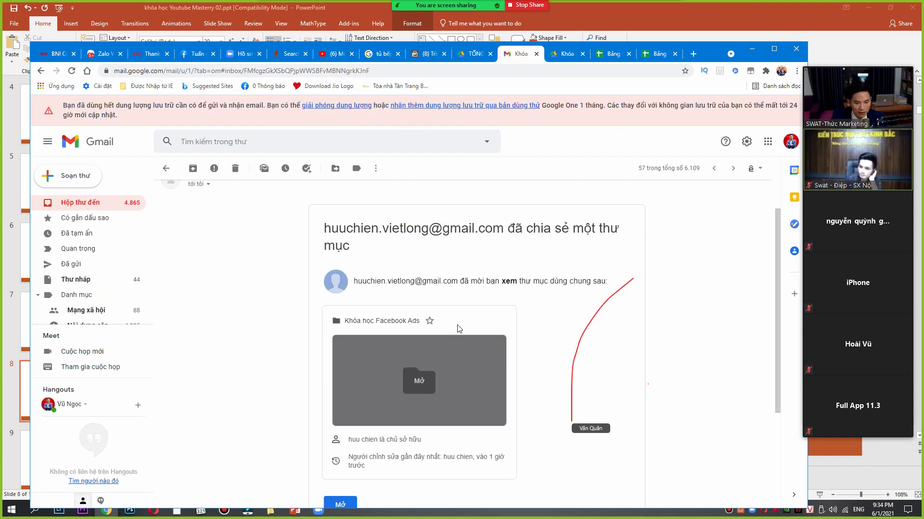
left_click(41, 71)
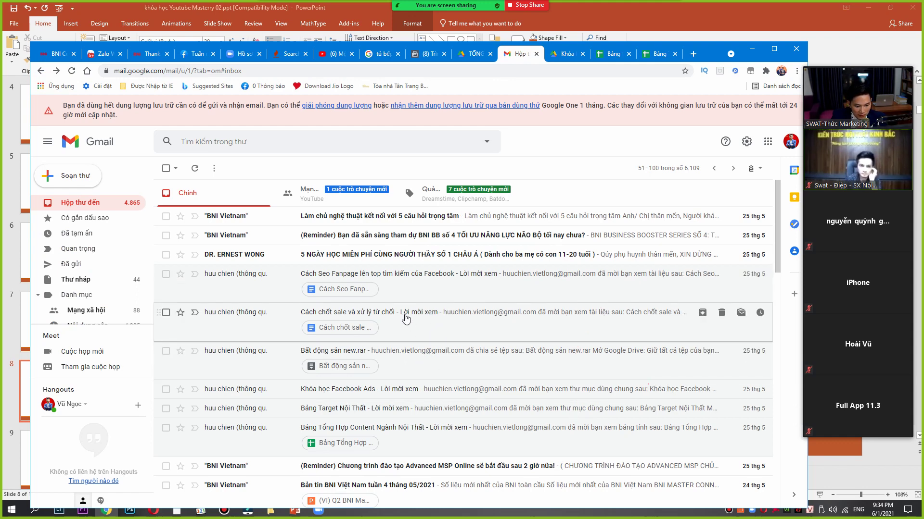
left_click(434, 316)
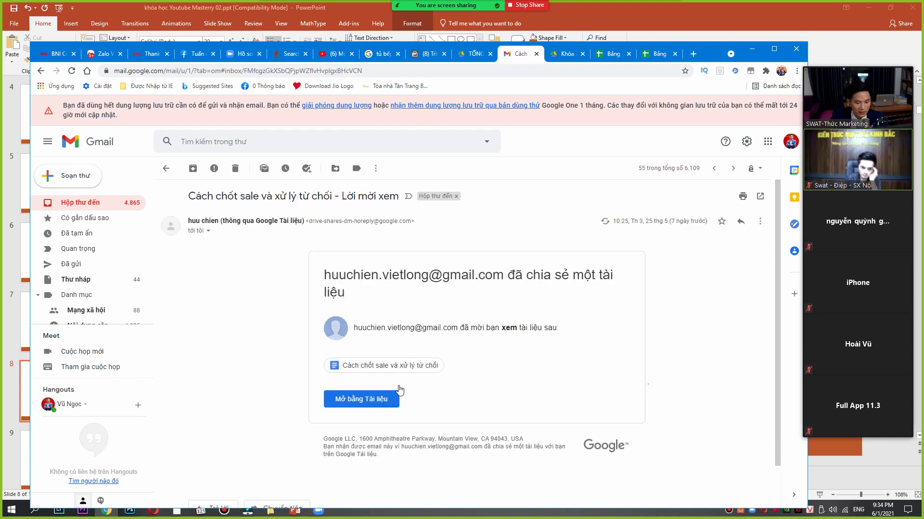
left_click(388, 400)
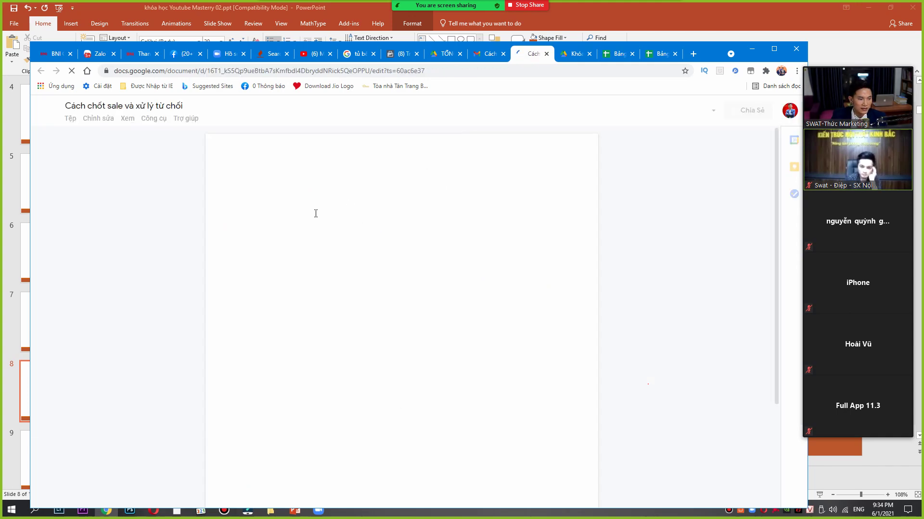
Read through the "Cách chốt sale và xử lý từ chối" document from the price objections to the price announcement rules.
scroll(314, 214, "down", 3)
scroll(313, 214, "down", 10)
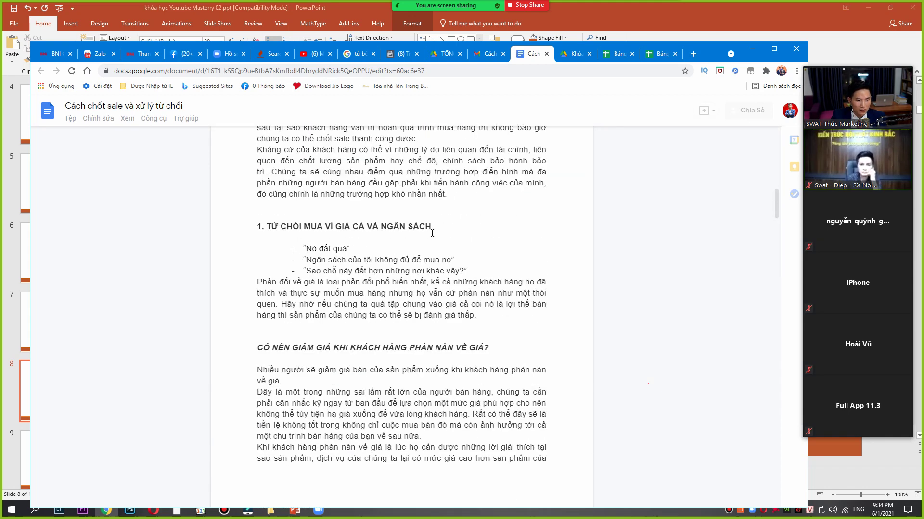
scroll(432, 233, "down", 15)
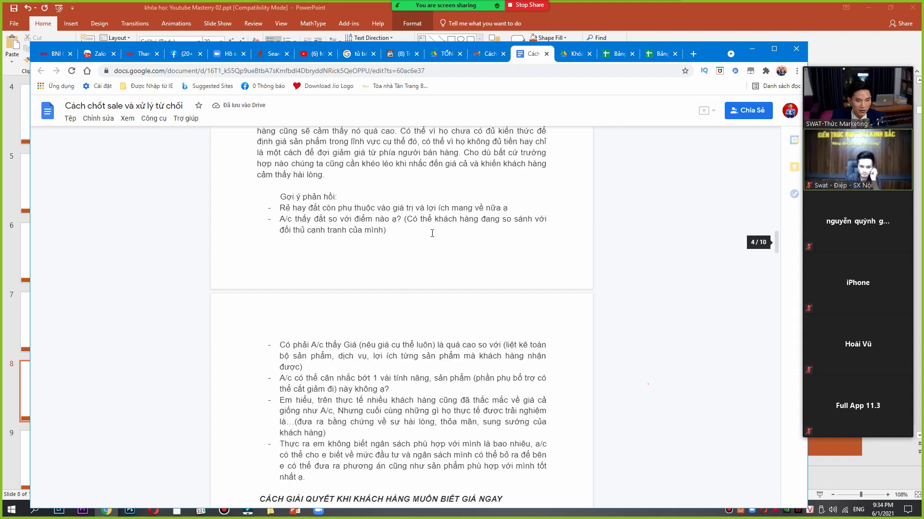
scroll(432, 234, "up", 5)
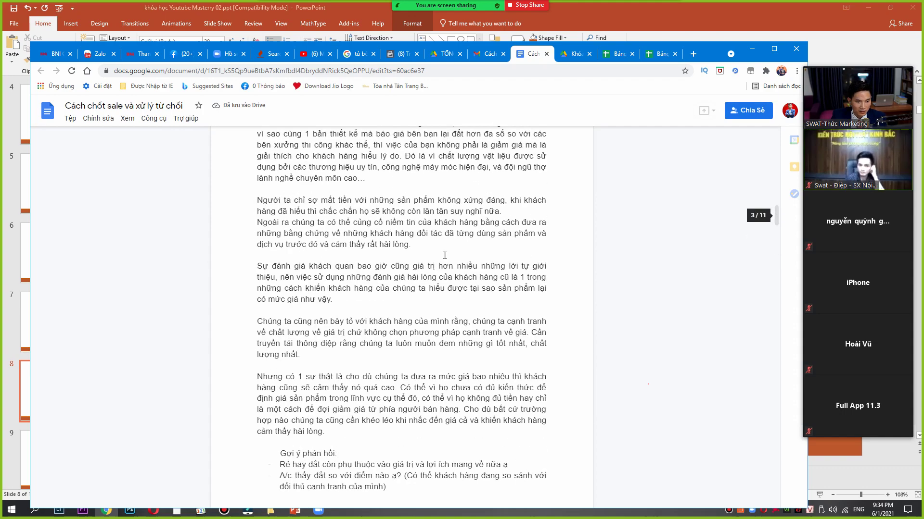
scroll(444, 255, "down", 10)
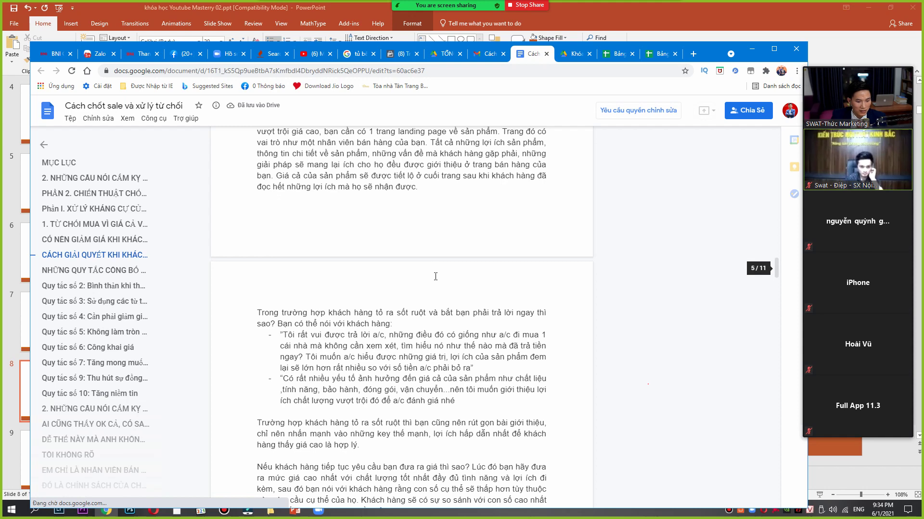
scroll(436, 277, "down", 5)
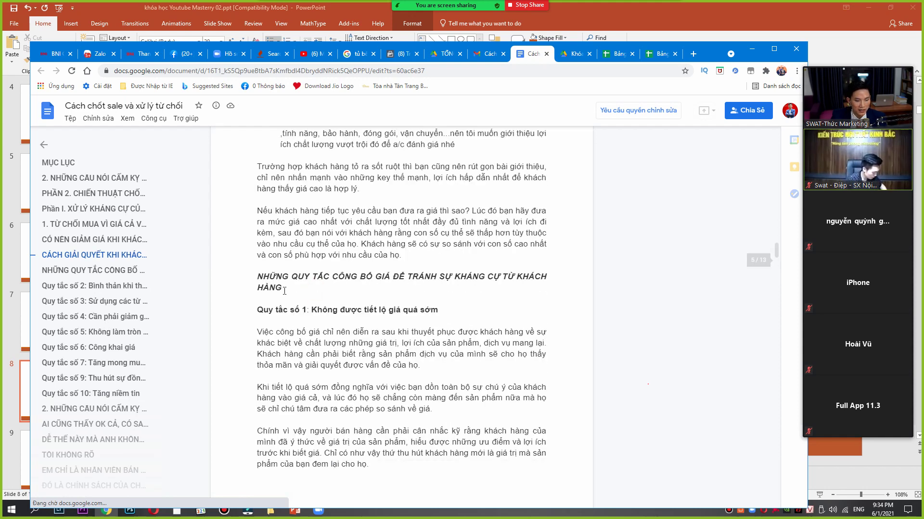
left_click_drag(284, 291, 260, 288)
left_click(259, 289)
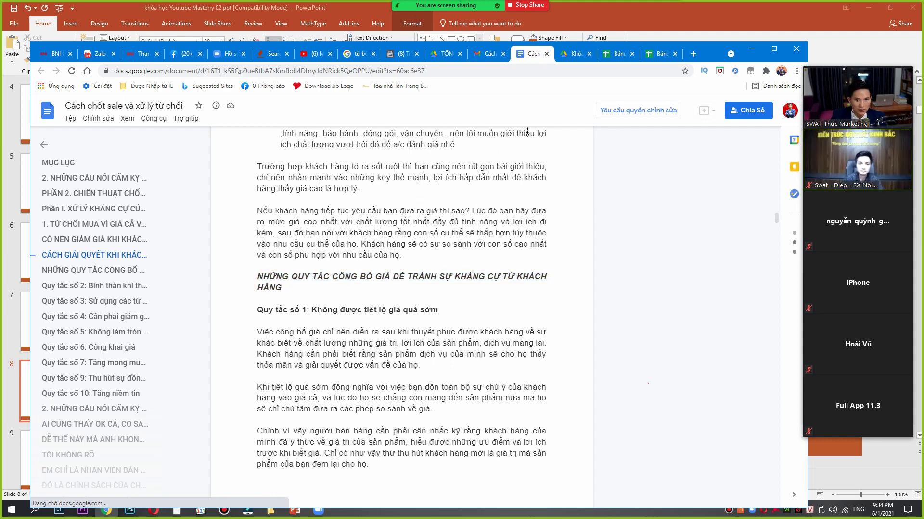
scroll(347, 288, "down", 5)
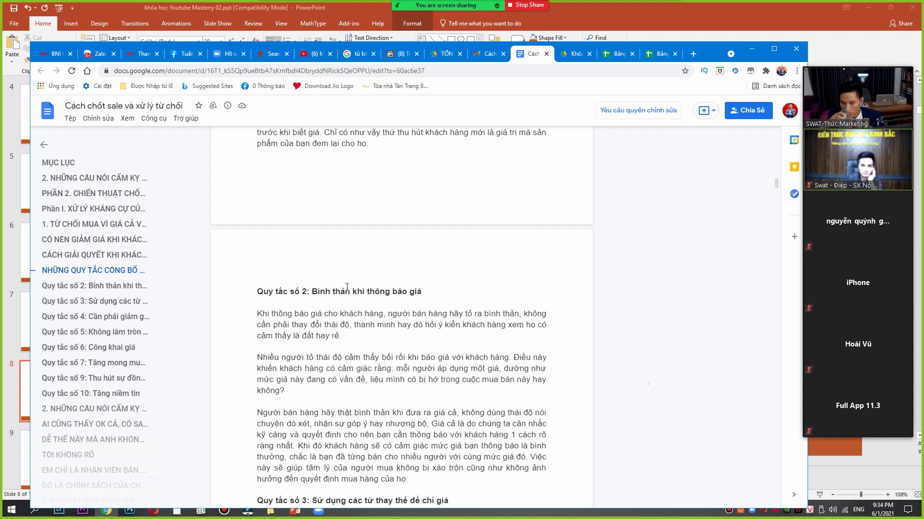
Check the "TỔNG MEEY LAND HÀ NỘI" photo folder in Drive and return to the document's invitation e-mail.
left_click(485, 54)
left_click(444, 53)
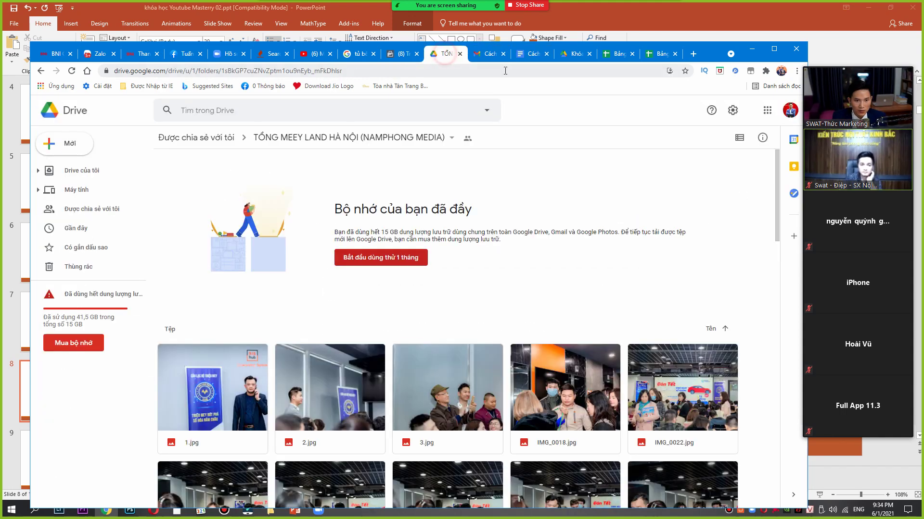
left_click(487, 54)
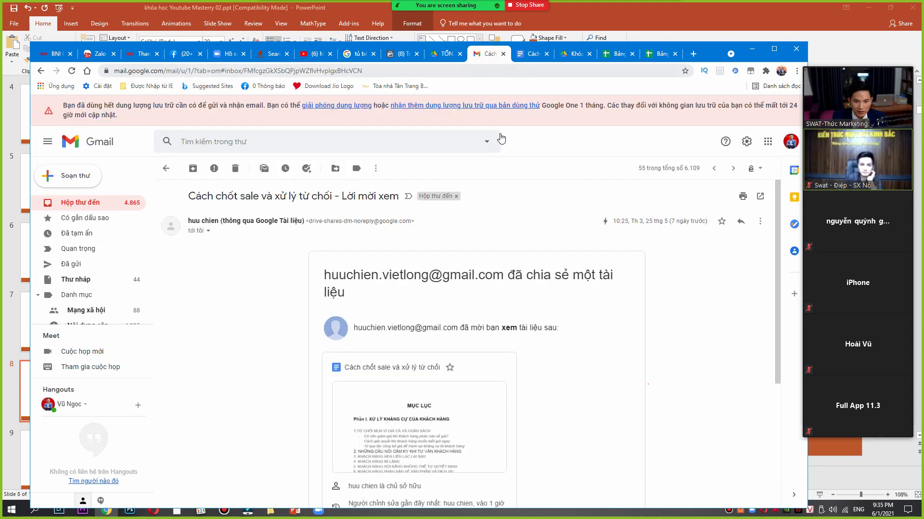
Minimize Chrome and PowerPoint, and open the "2021" folder on the UGREEN (E:) drive in File Explorer.
left_click(752, 50)
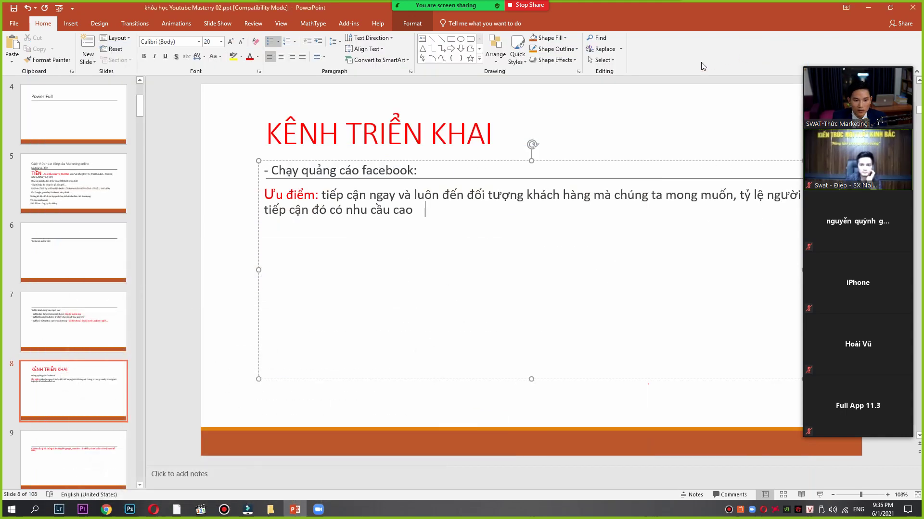
left_click(866, 8)
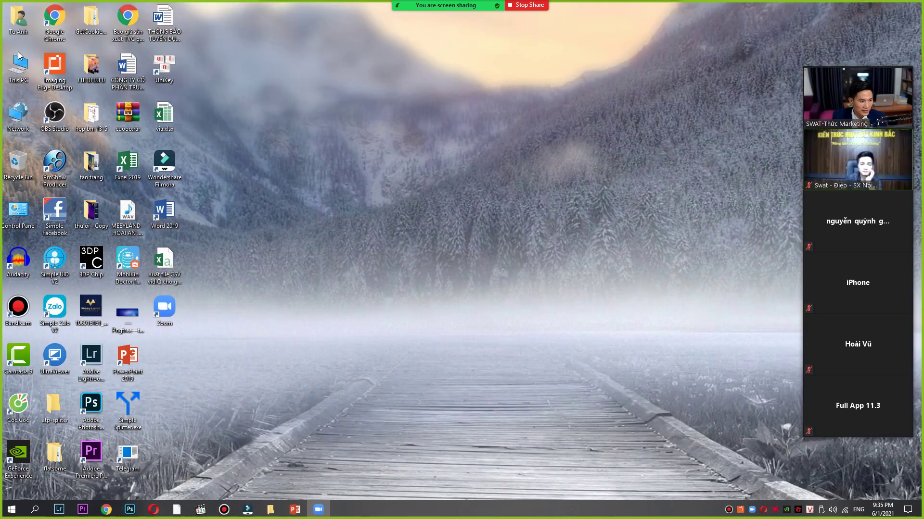
double_click(19, 58)
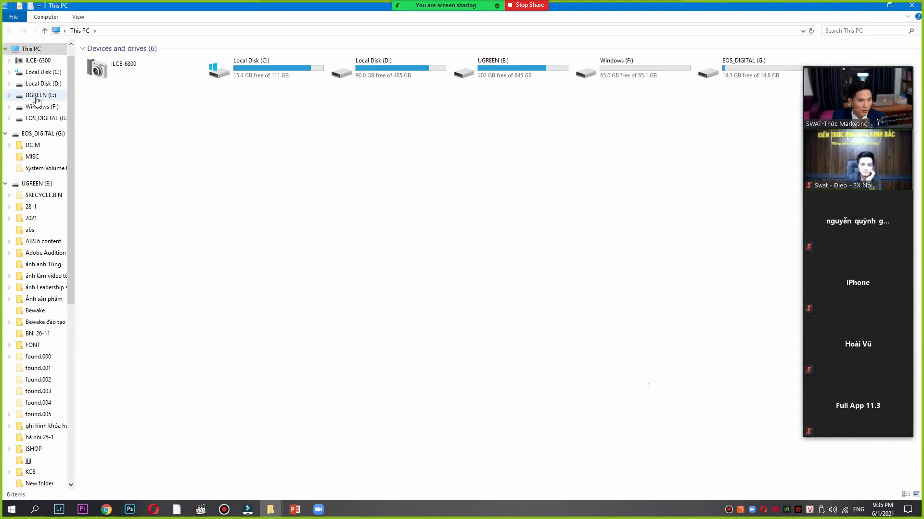
left_click(37, 97)
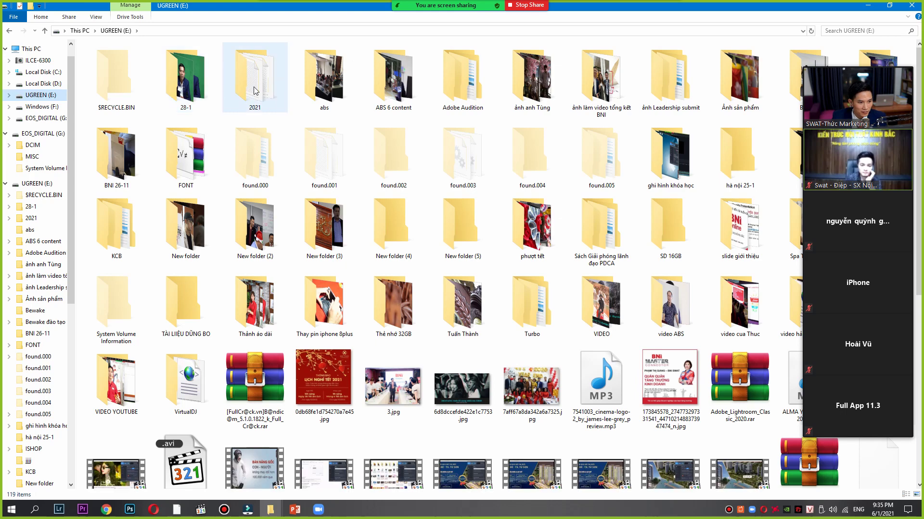
double_click(255, 90)
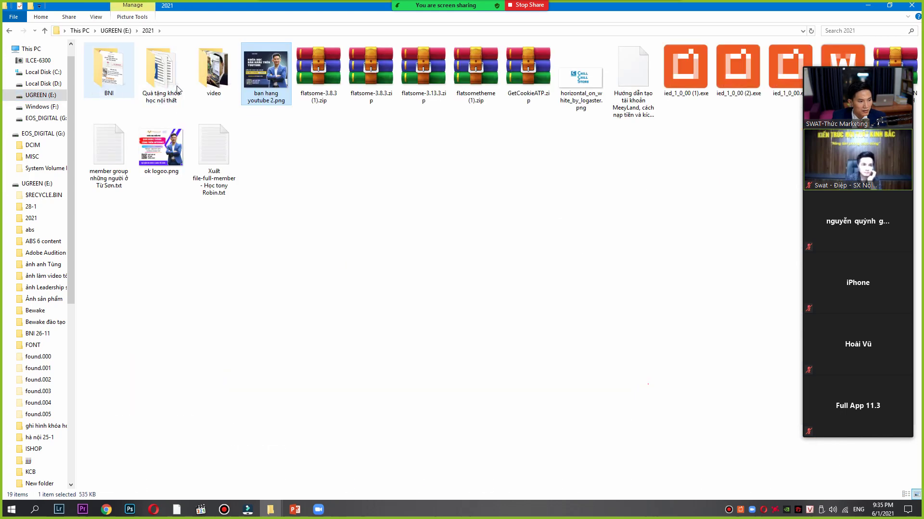
Open the "Quà tặng khóa học nội thất" folder and view the contents of the "Bất động sản new.rar" archive.
double_click(167, 78)
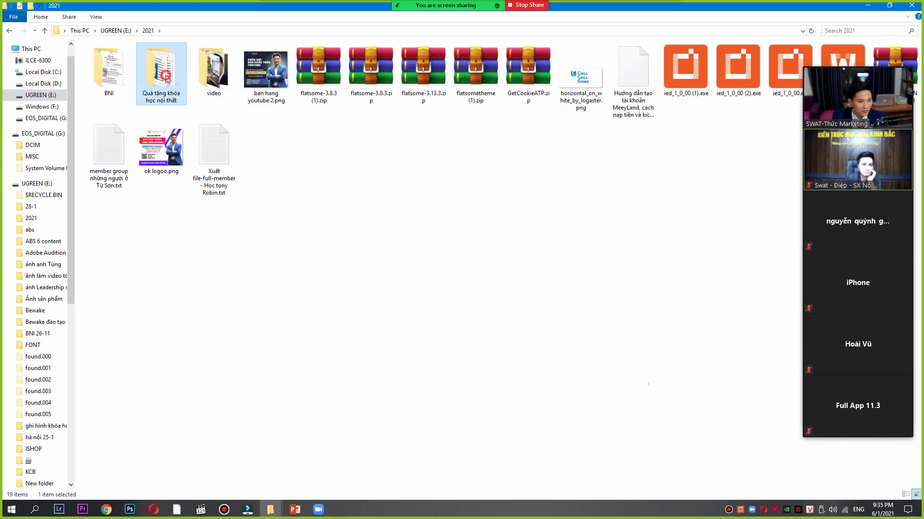
left_click(139, 90)
key("Return")
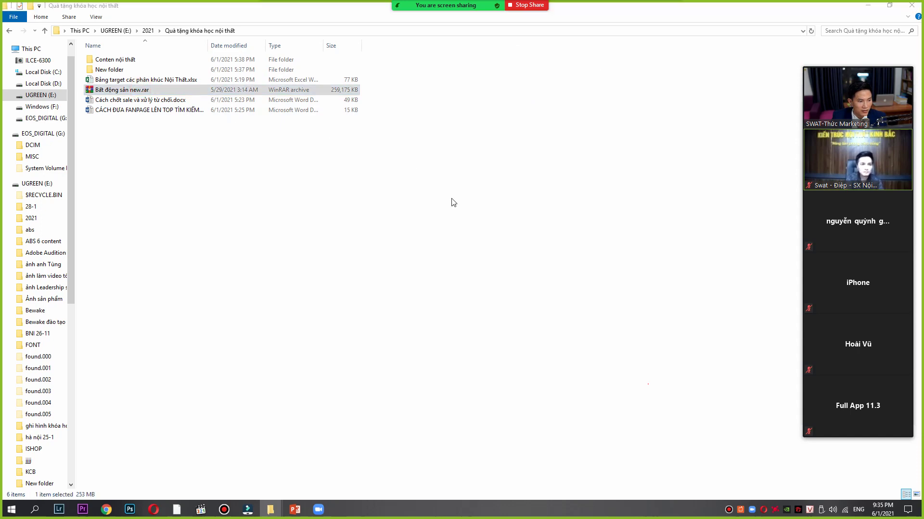
double_click(29, 92)
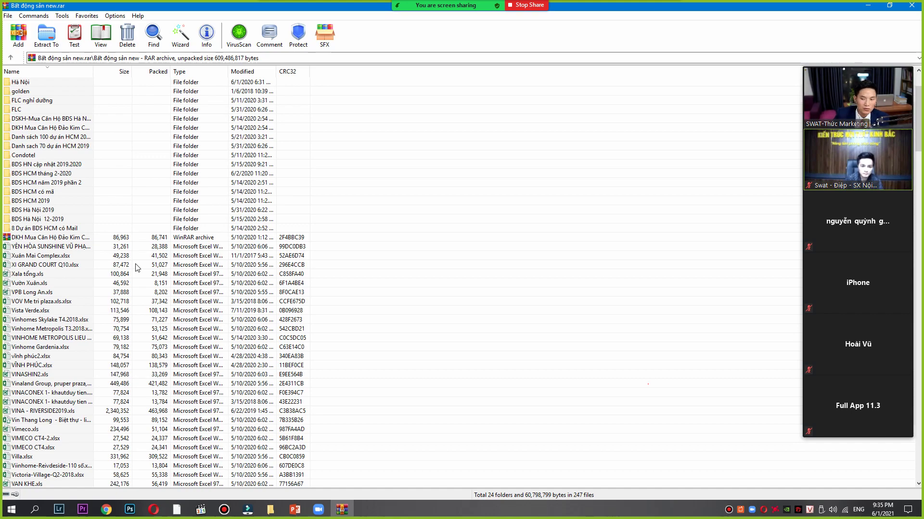
Look through the archive's real-estate files and open the customer workbook in the "KH đầu tư Novaland" folder.
scroll(41, 323, "down", 12)
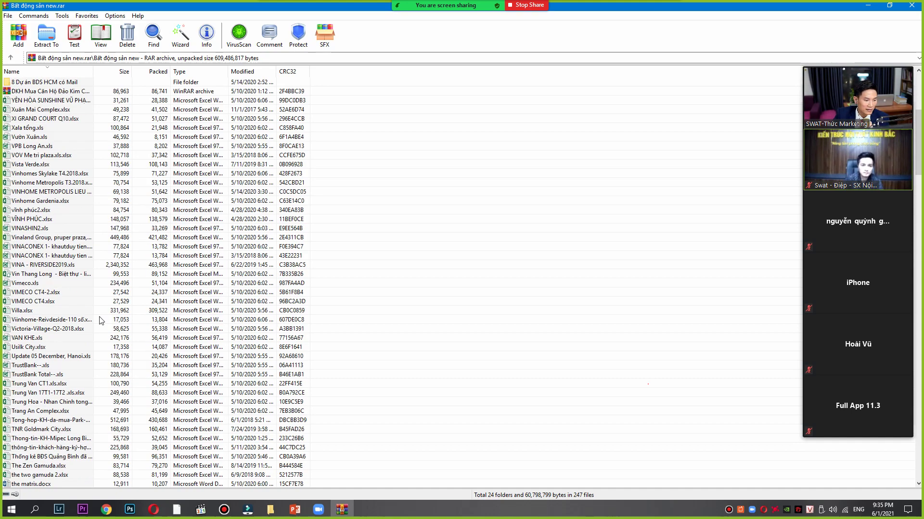
scroll(142, 314, "up", 15)
double_click(43, 127)
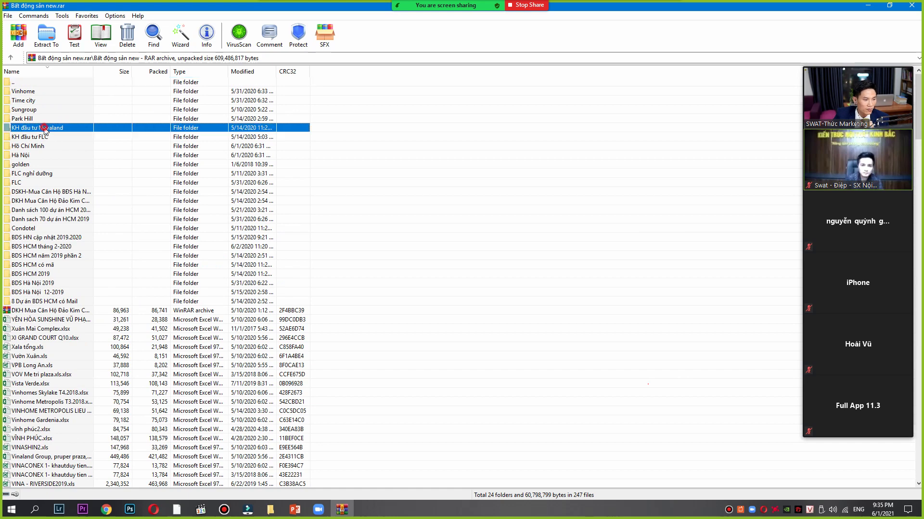
double_click(53, 91)
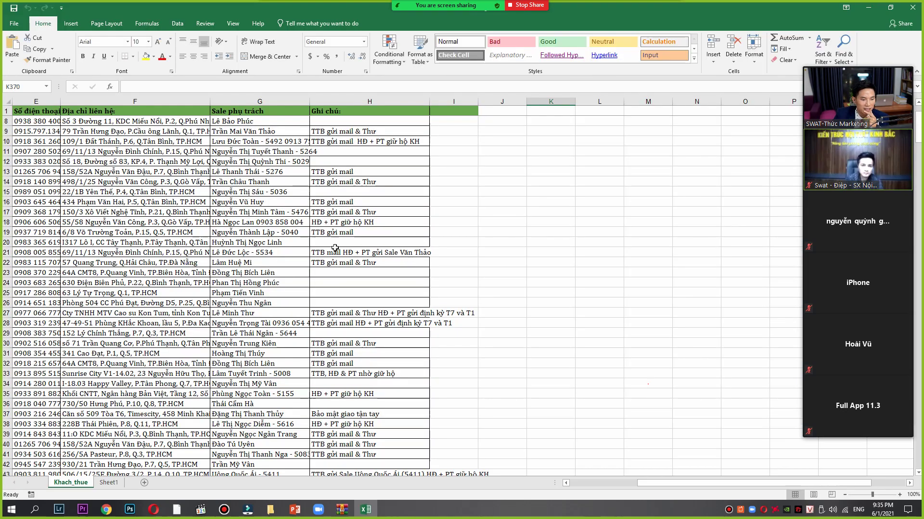
Widen the "Số điện thoại" and "Địa chỉ liên hệ" columns on the Khach_thue sheet to fit their contents.
scroll(291, 249, "down", 20)
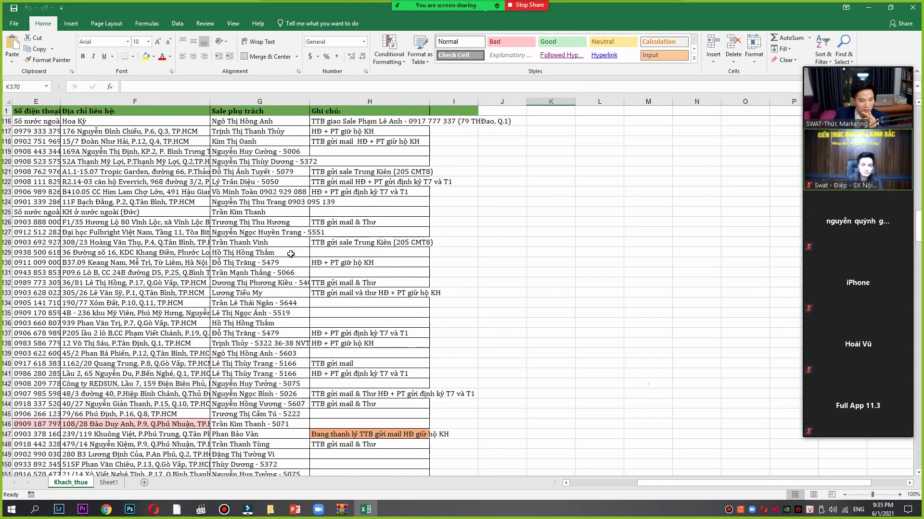
scroll(292, 263, "down", 7)
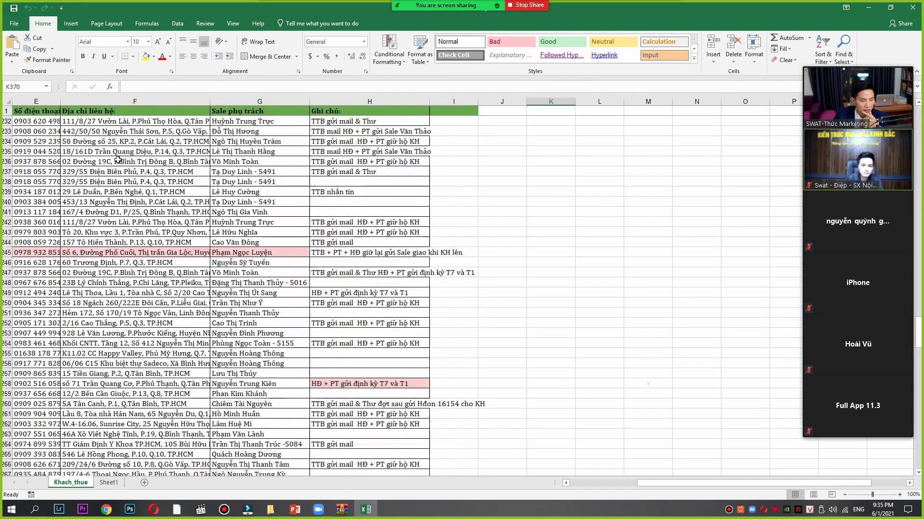
double_click(61, 102)
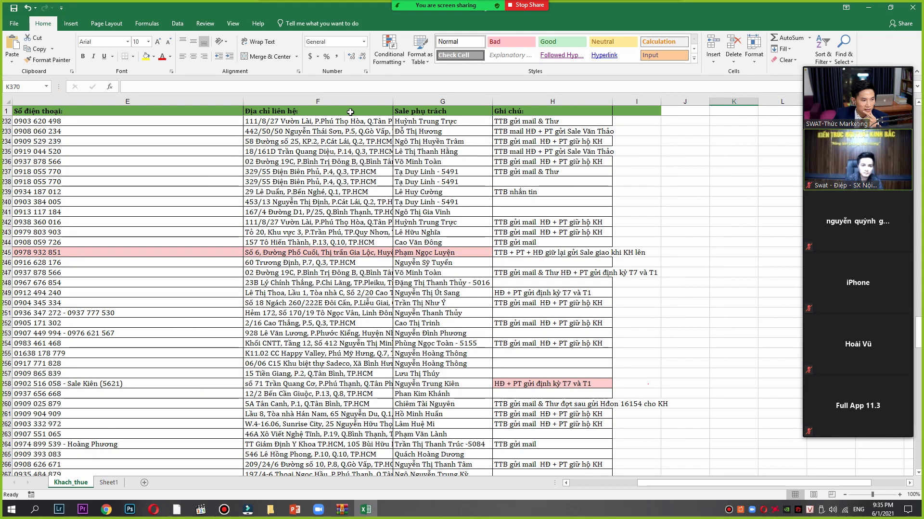
double_click(393, 101)
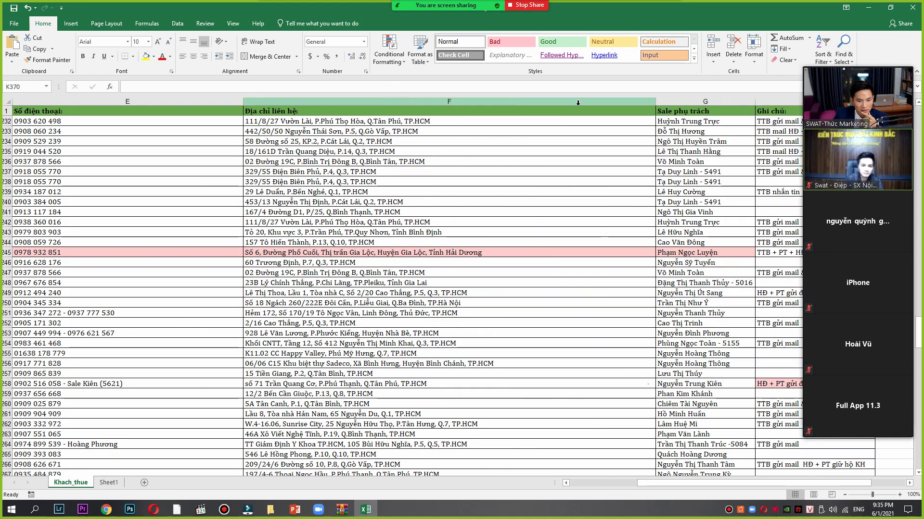
Examine the project, product code and customer columns of the Khach_thue sheet down to the end of the list.
left_click_drag(664, 484, 151, 329)
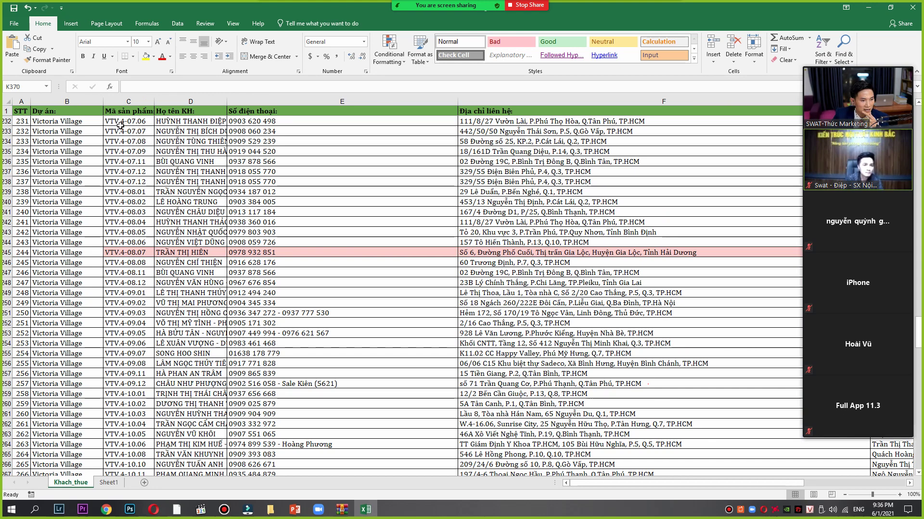
left_click(121, 126)
left_click(122, 138)
left_click(123, 145)
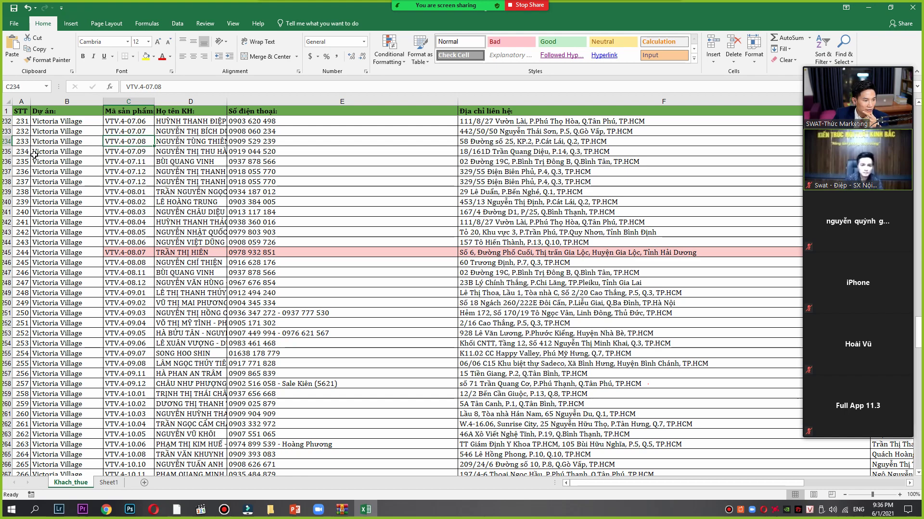
left_click(145, 162)
scroll(164, 311, "down", 20)
scroll(164, 311, "down", 15)
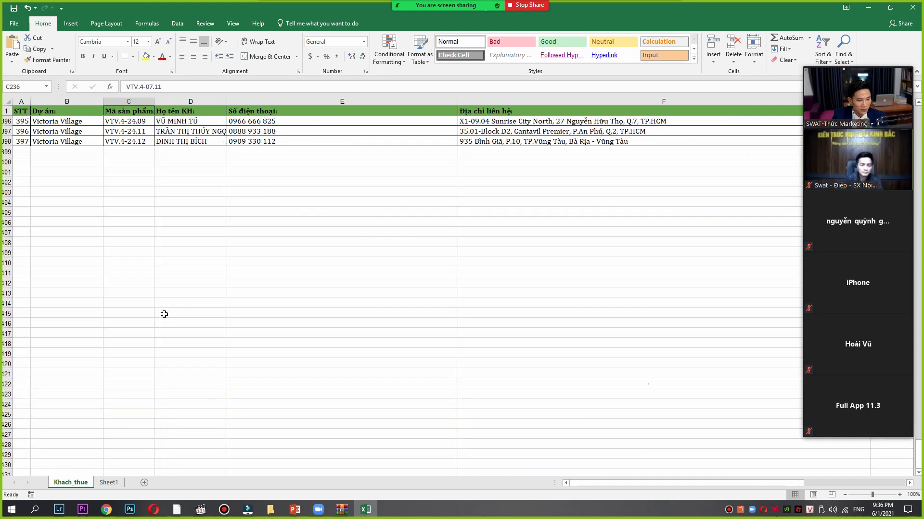
Close the Novaland Victoria Village Q2 customer workbook without saving its changes.
scroll(164, 311, "up", 20)
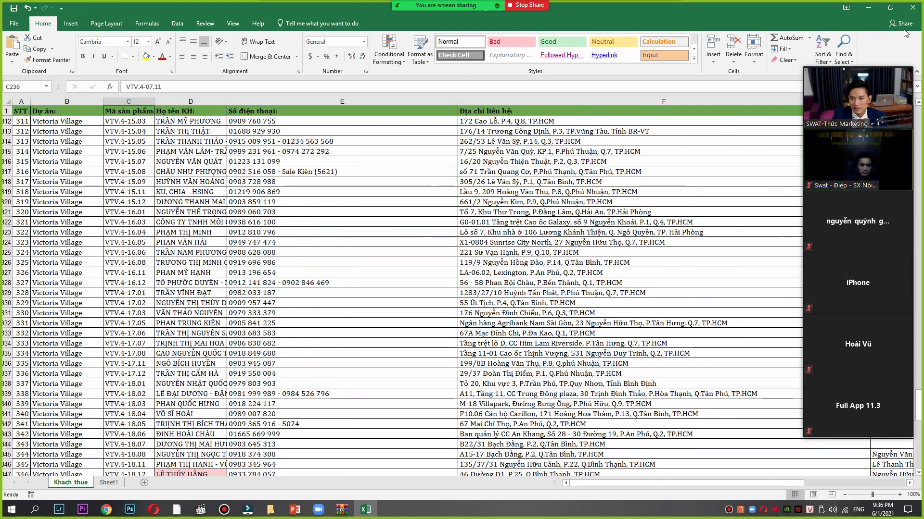
left_click(912, 7)
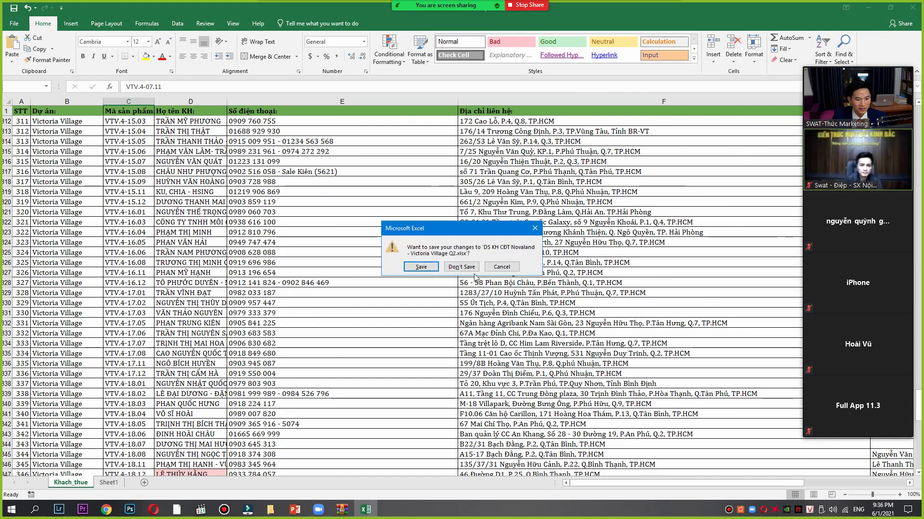
left_click(461, 267)
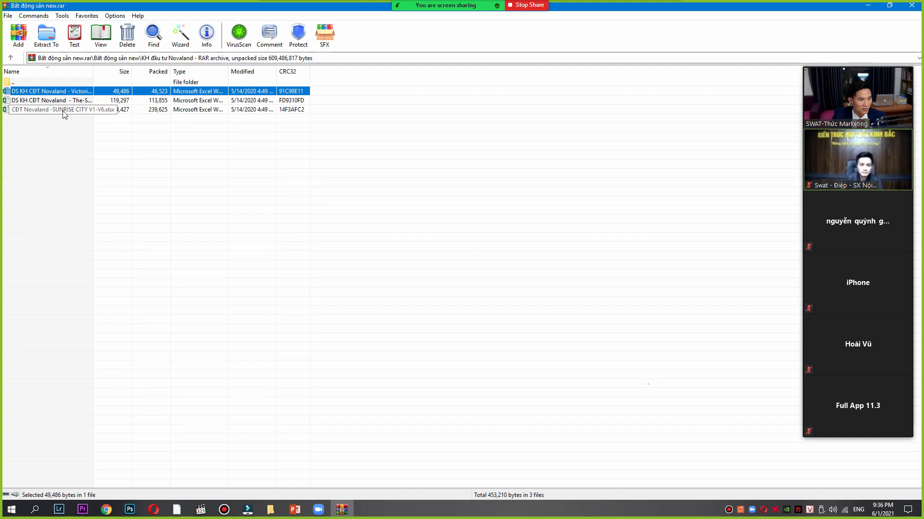
Open the Novaland SUNRISE CITY V1-V6 workbook from the archive, look through the resident list on sheet V6, and close it.
double_click(64, 114)
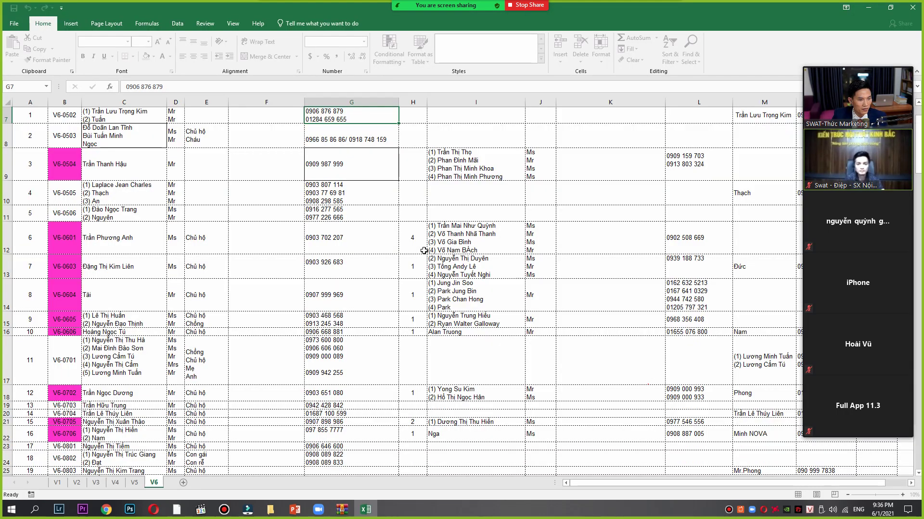
scroll(424, 251, "down", 20)
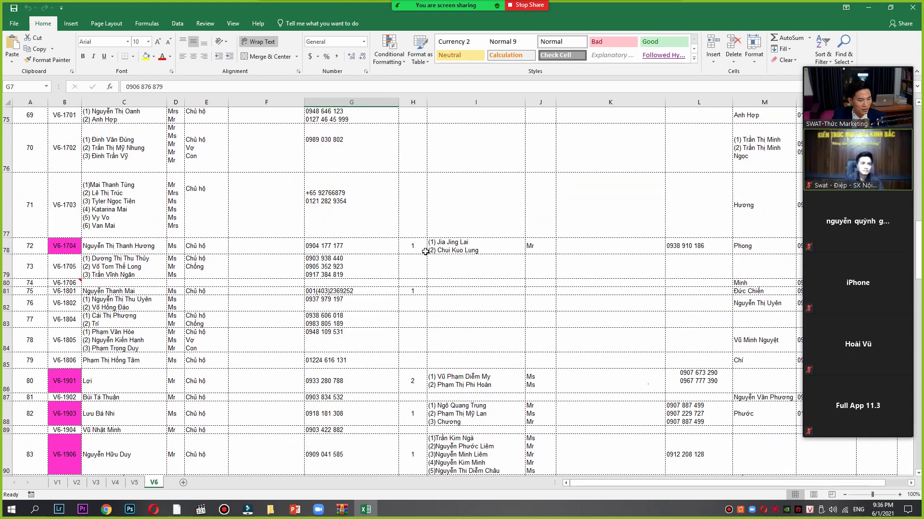
scroll(425, 252, "down", 2)
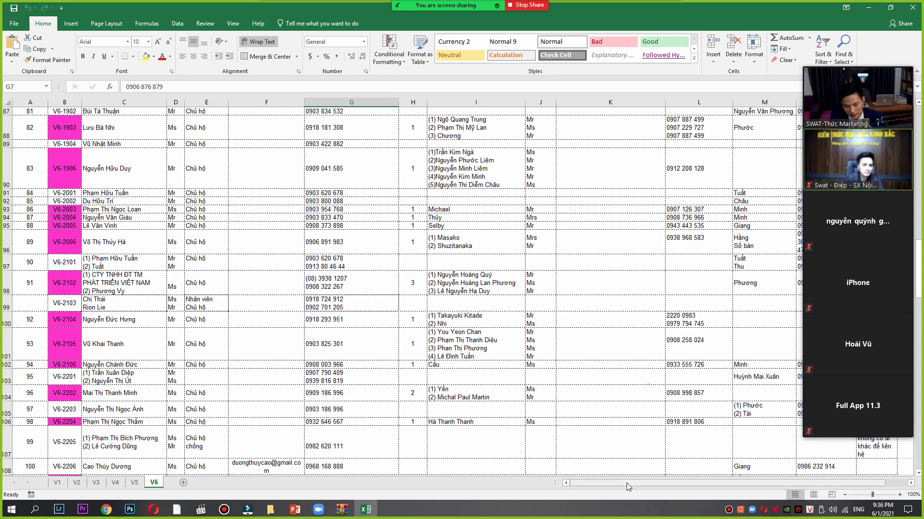
left_click_drag(626, 483, 434, 319)
scroll(367, 310, "down", 20)
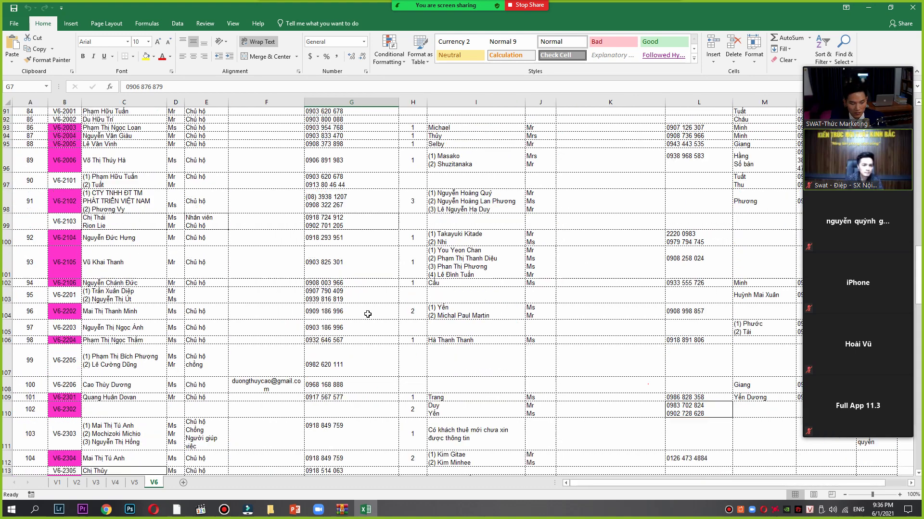
scroll(228, 296, "up", 20)
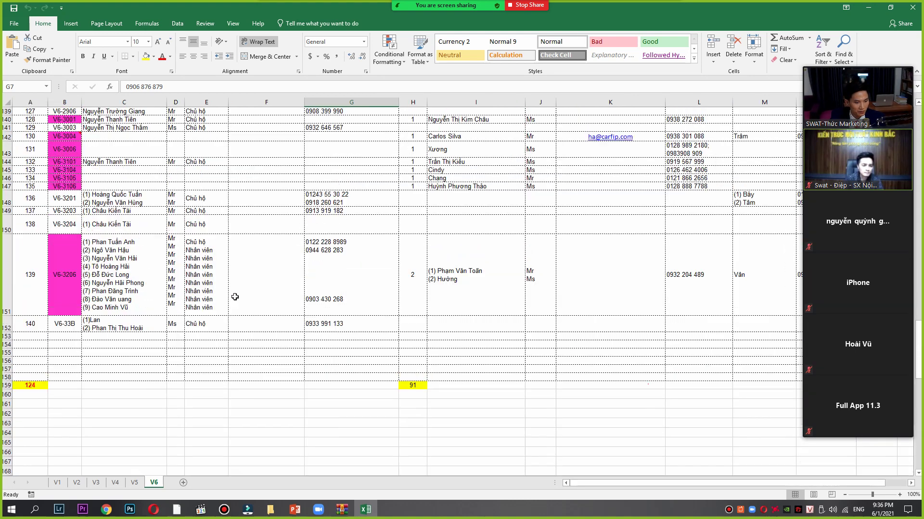
left_click(913, 7)
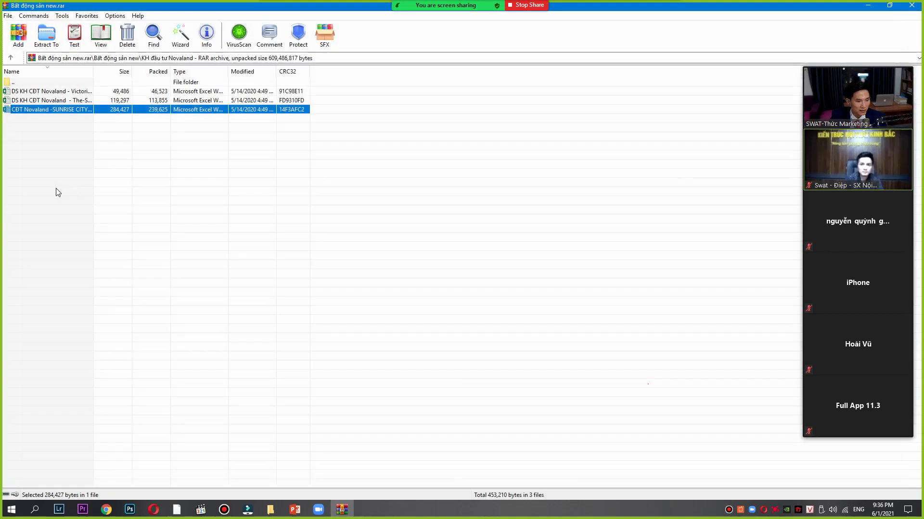
Return to the archive's Bất động sản new folder and open chuẩn 90 nguyen tuân.xlsx from its BDS Hà Nội 12-2019 subfolder.
left_click(12, 57)
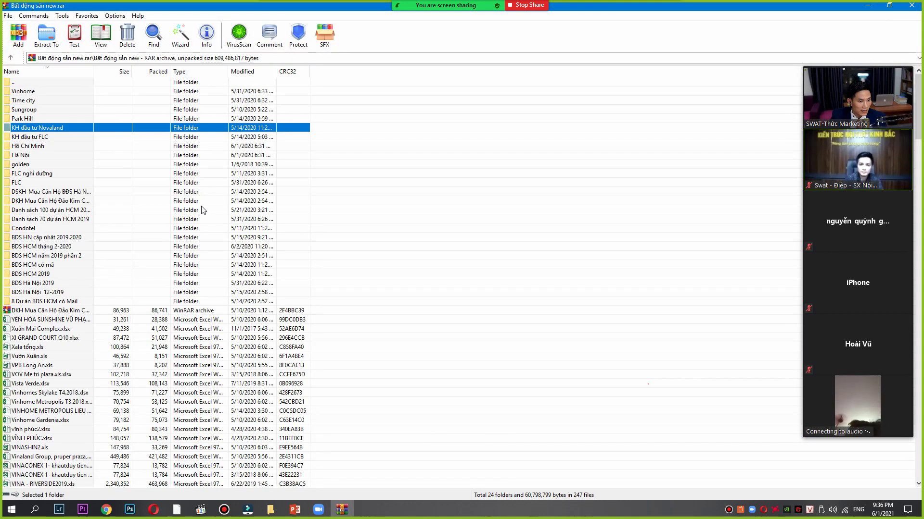
left_click(43, 174)
left_click(50, 228)
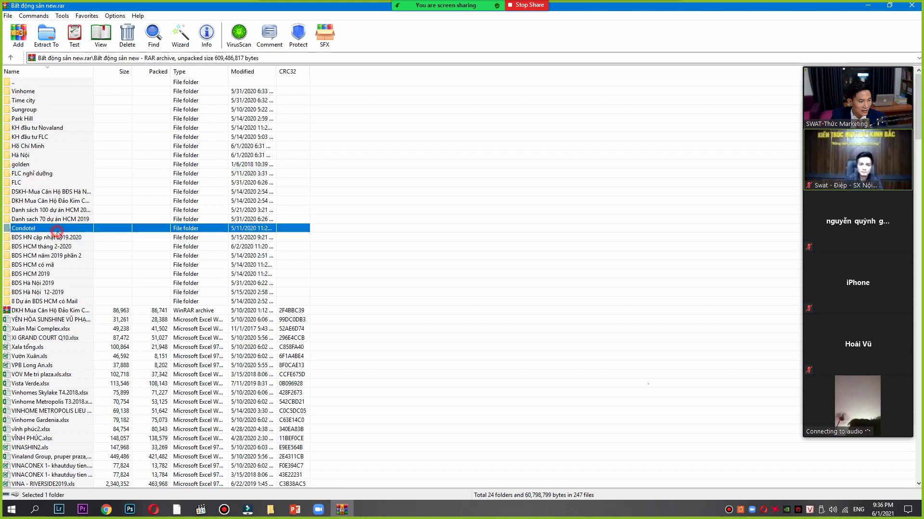
left_click(60, 245)
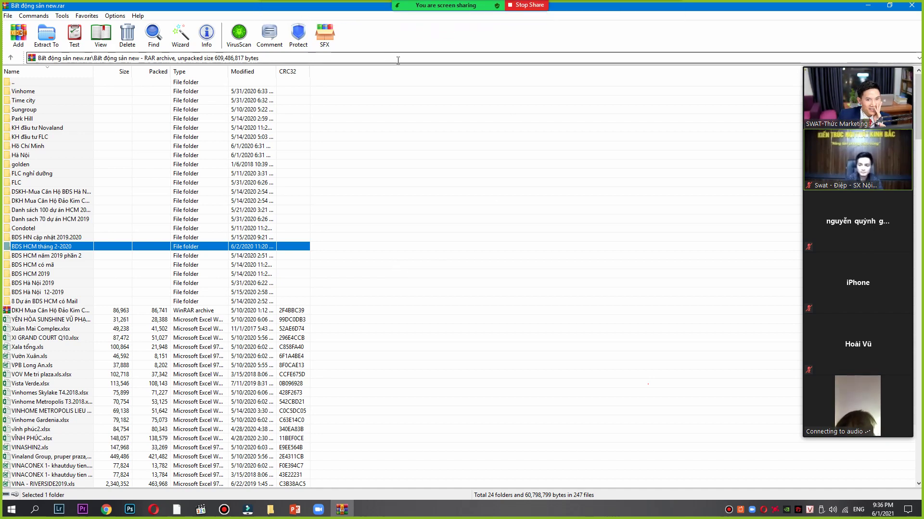
double_click(41, 293)
double_click(38, 186)
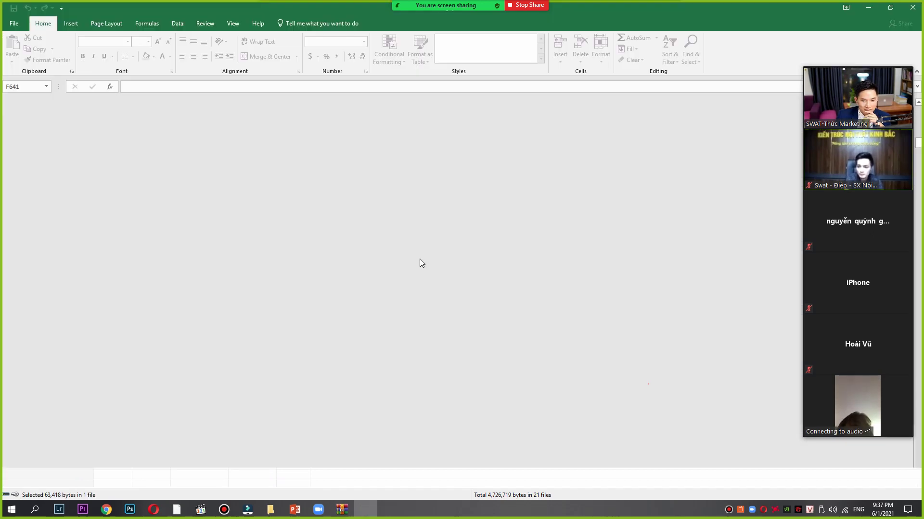
Examine the product codes, names and phone numbers on Sheet1 from the last entries back to the header, and close the workbook.
scroll(281, 260, "up", 10)
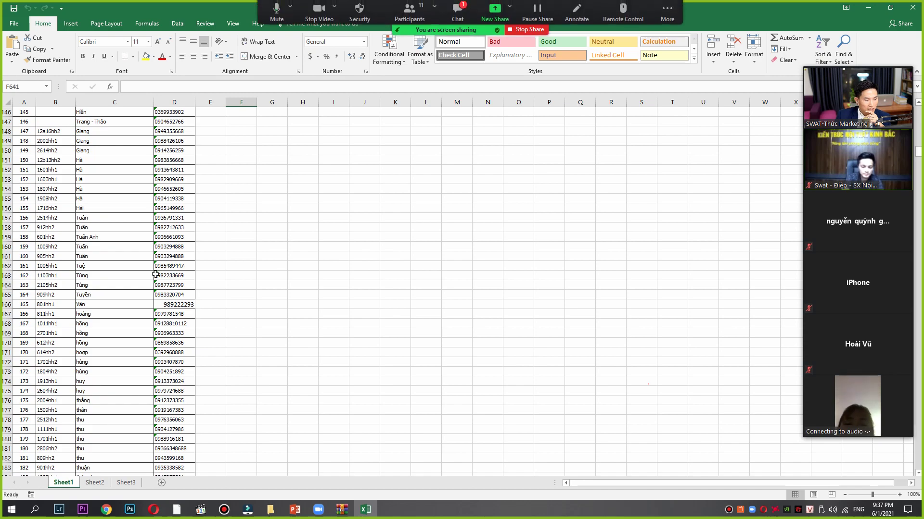
scroll(156, 274, "down", 20)
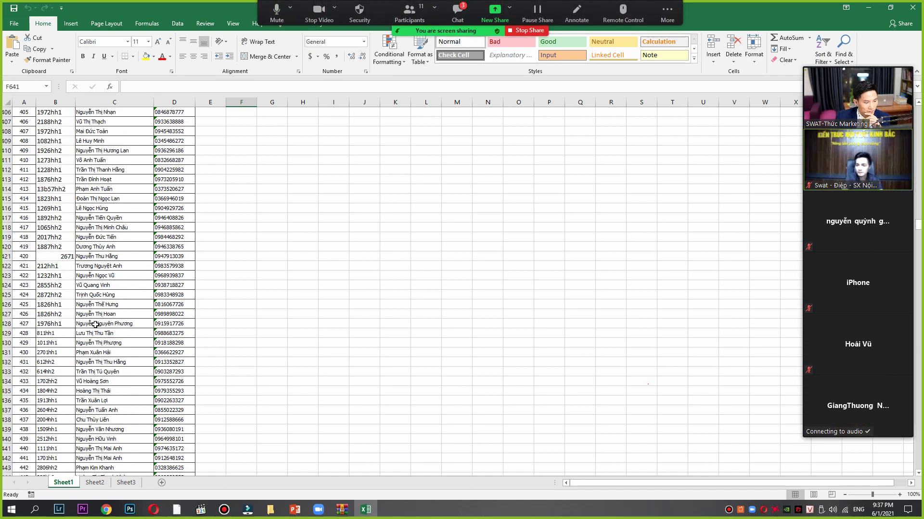
scroll(95, 324, "down", 20)
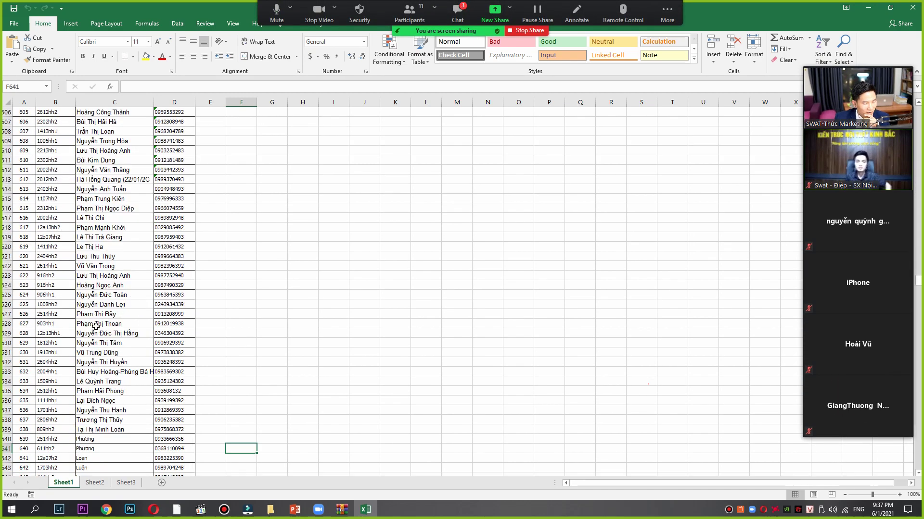
scroll(96, 325, "down", 20)
scroll(96, 325, "up", 12)
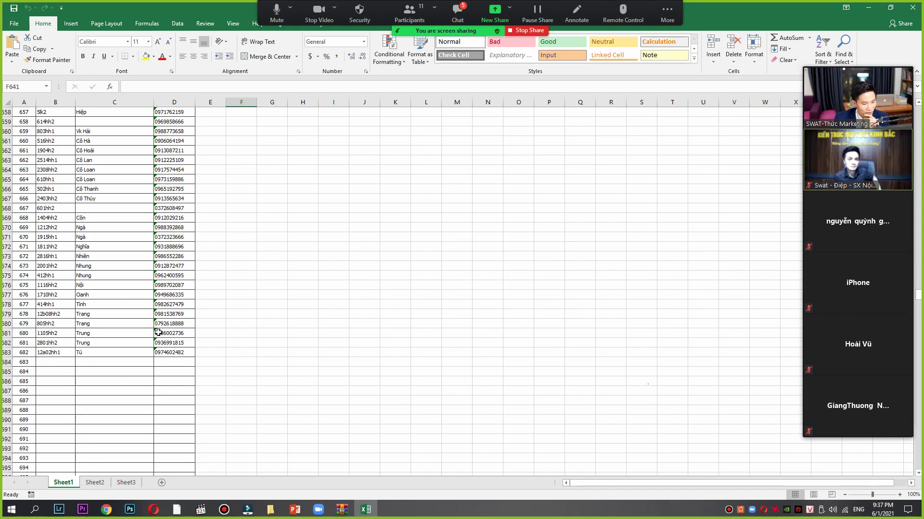
scroll(159, 330, "up", 20)
scroll(160, 329, "up", 20)
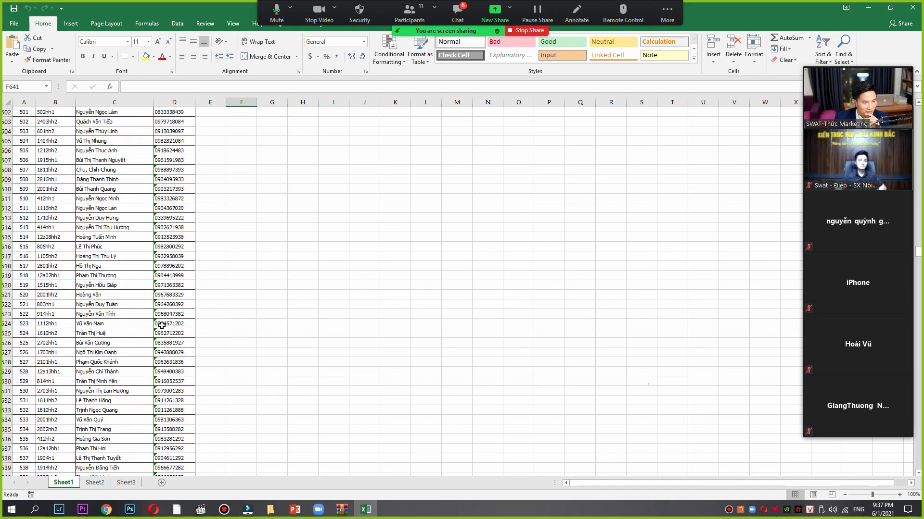
scroll(163, 322, "up", 20)
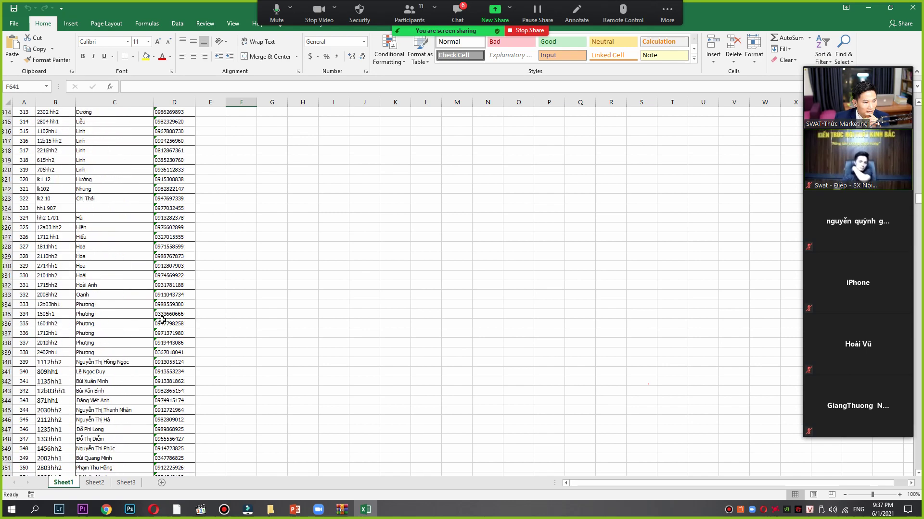
scroll(161, 319, "up", 20)
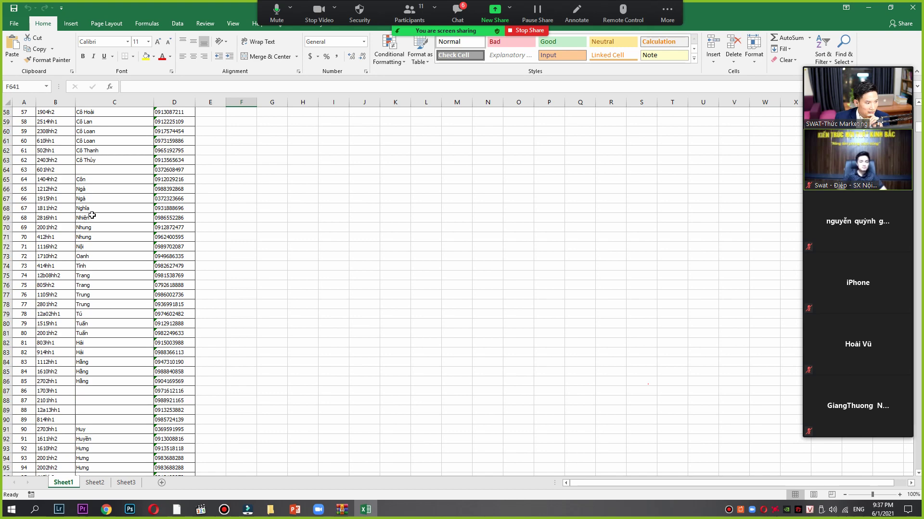
scroll(92, 215, "up", 19)
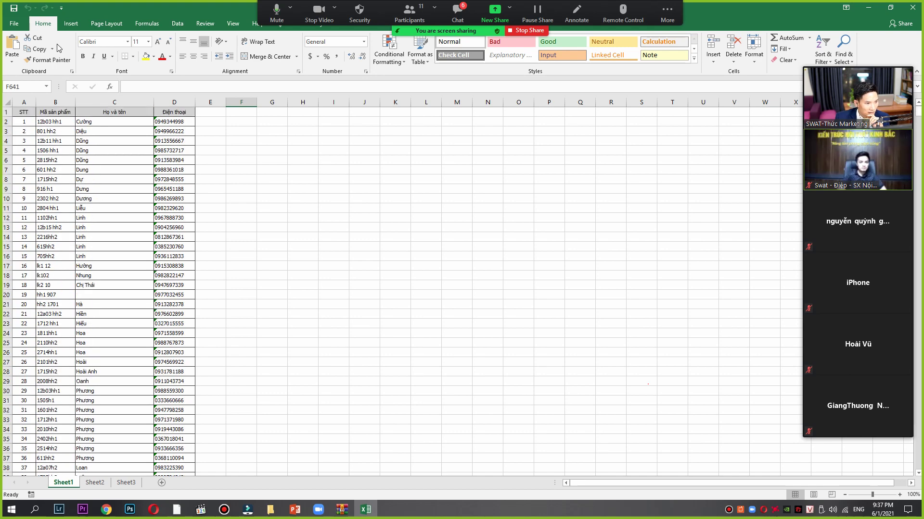
left_click(912, 8)
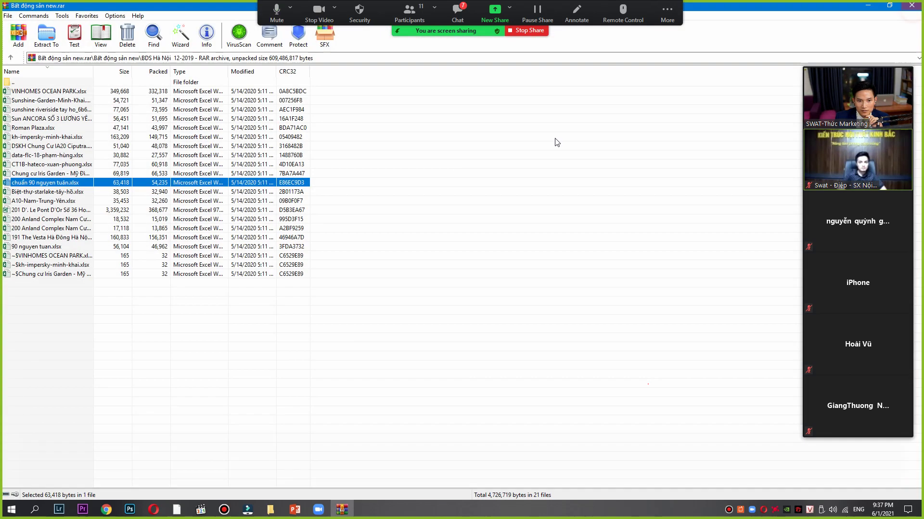
Open Biệt-thự-starlake-tây-hồ.xlsx, review the homeowner list on the STARLEKE sheet up to its title, and close the workbook.
left_click(35, 192)
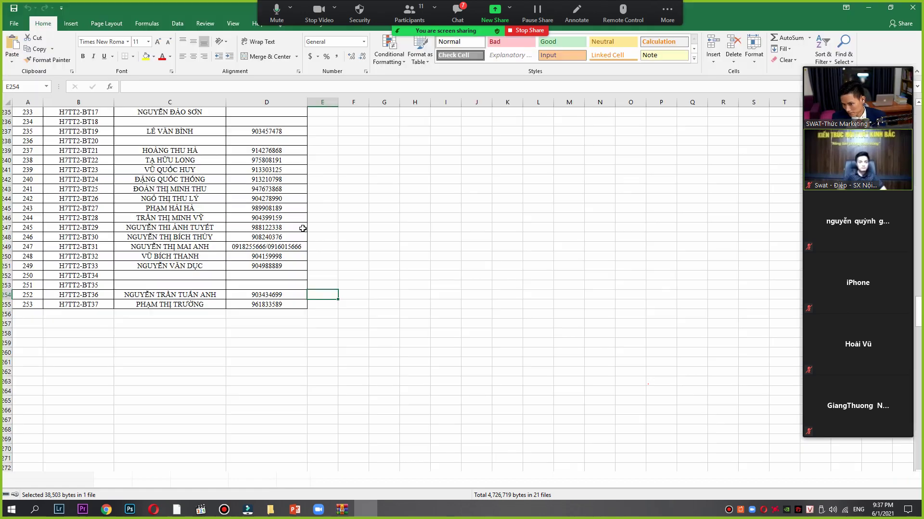
scroll(132, 239, "up", 9)
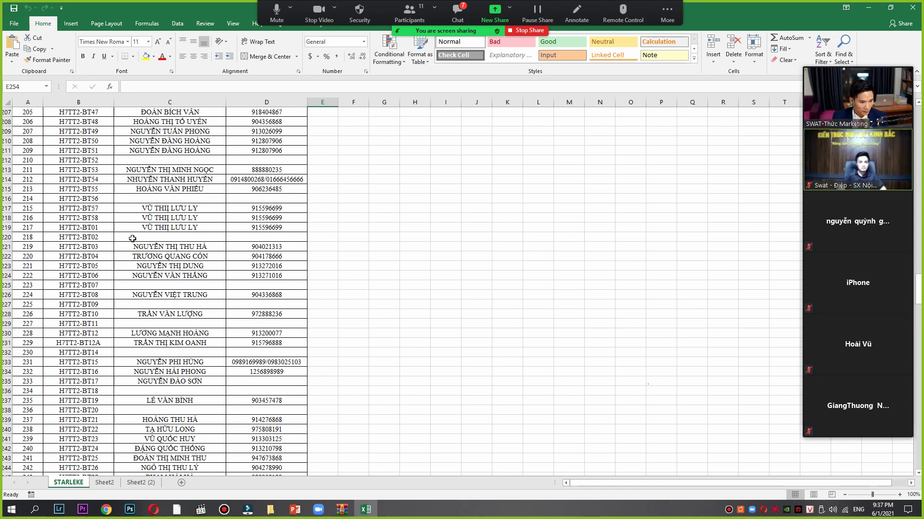
scroll(132, 239, "up", 20)
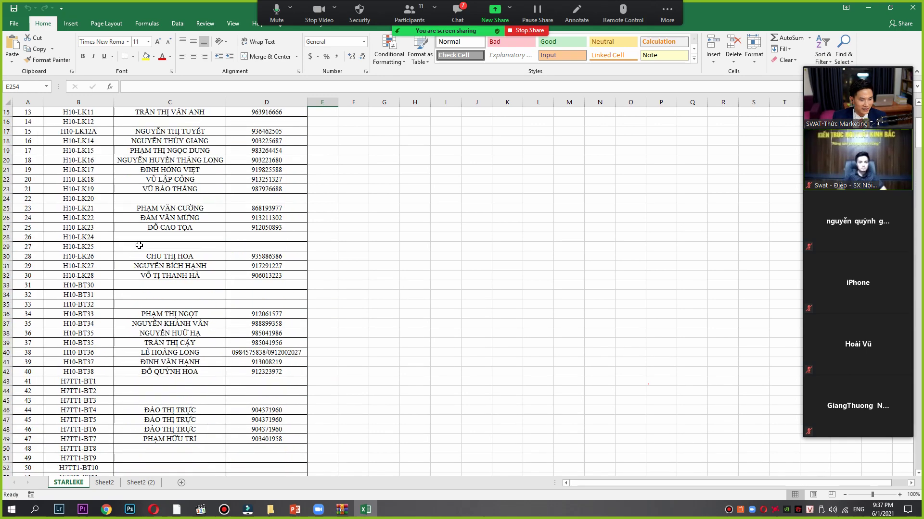
scroll(139, 245, "up", 5)
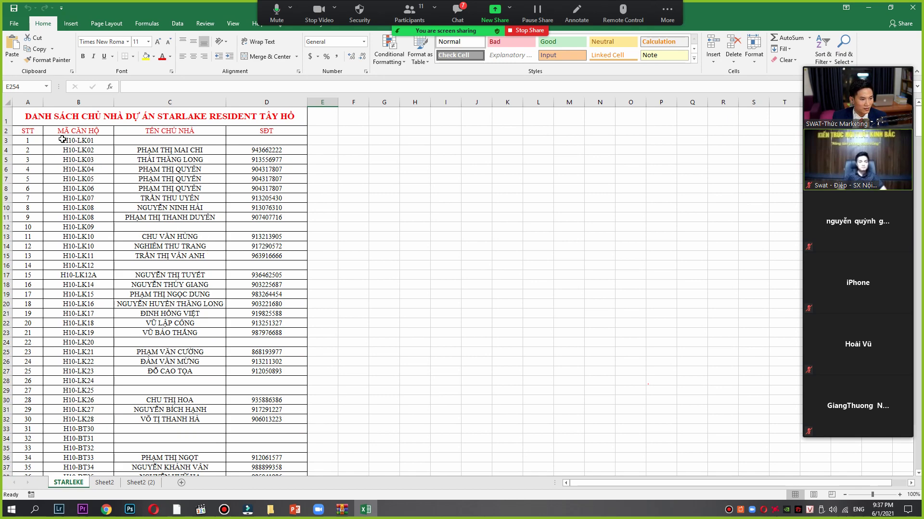
left_click(912, 8)
Open the Zoom meeting chat and read the participants' recent messages.
left_click(457, 14)
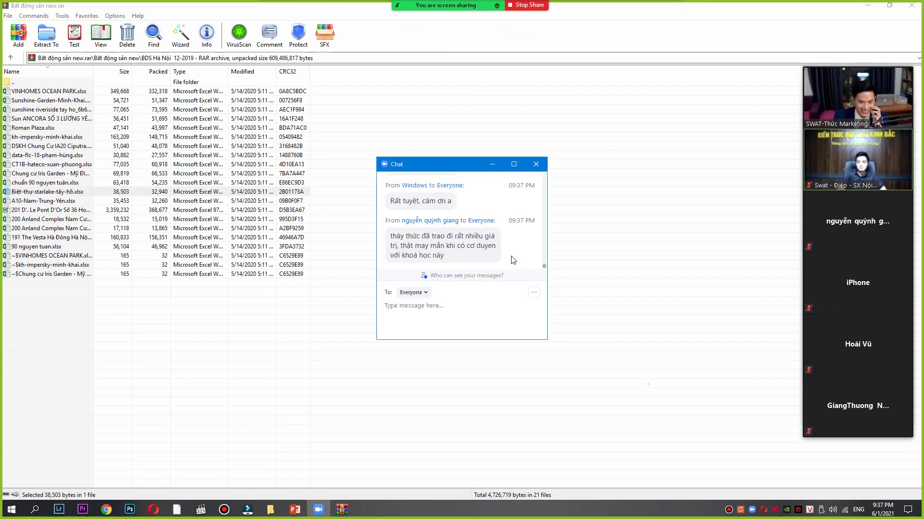
scroll(513, 260, "up", 1)
scroll(513, 260, "up", 4)
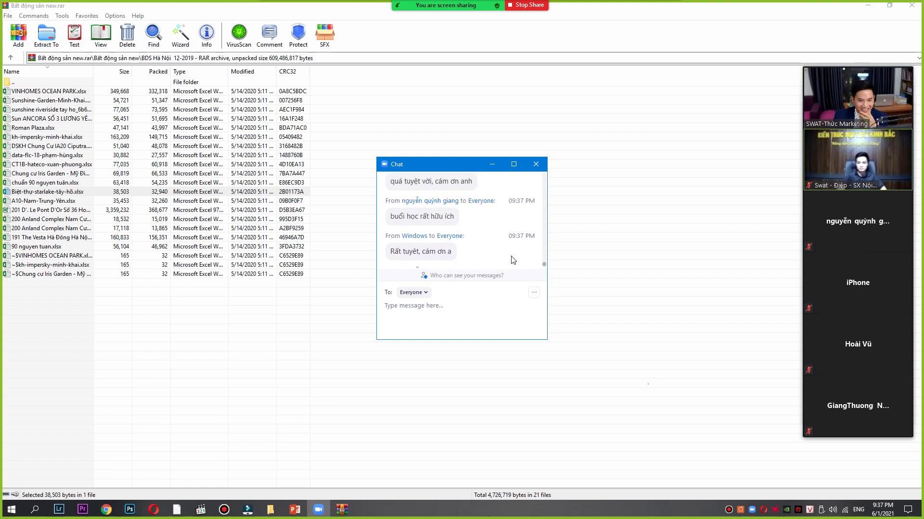
scroll(513, 260, "down", 3)
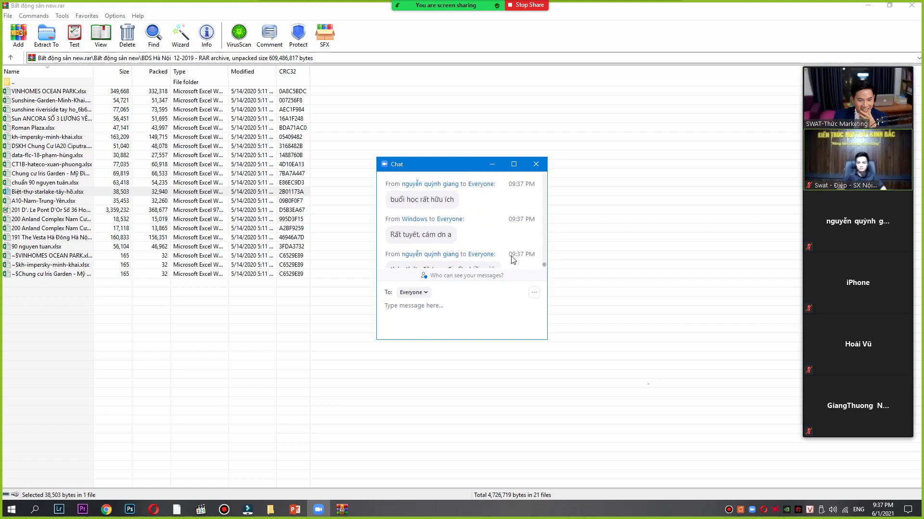
scroll(493, 228, "down", 2)
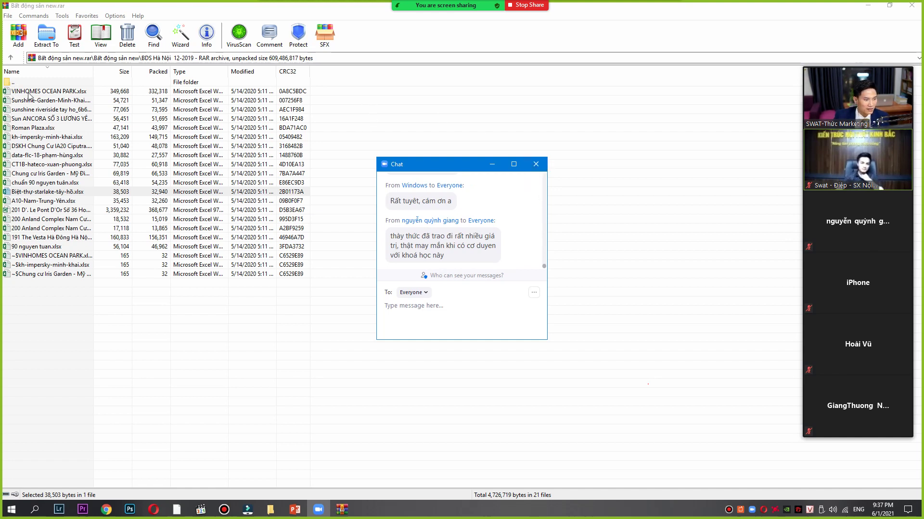
Close and reopen the Bất động sản new.rar archive, and open the BDS HCM năm 2019 phần 2 folder inside Bất động sản new.
left_click(912, 5)
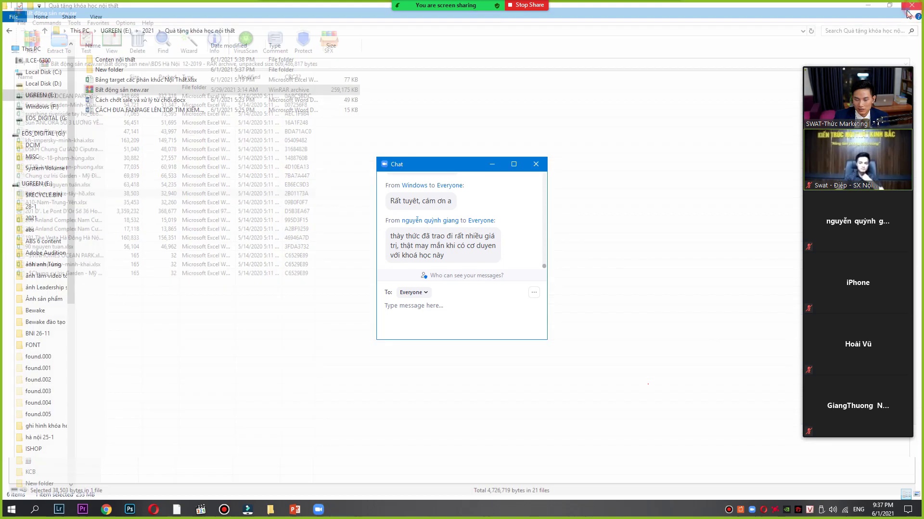
double_click(135, 90)
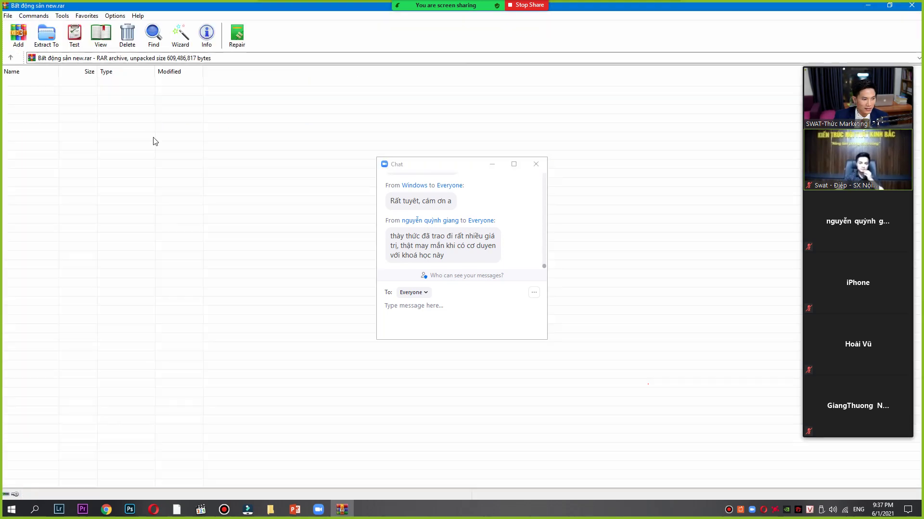
double_click(48, 92)
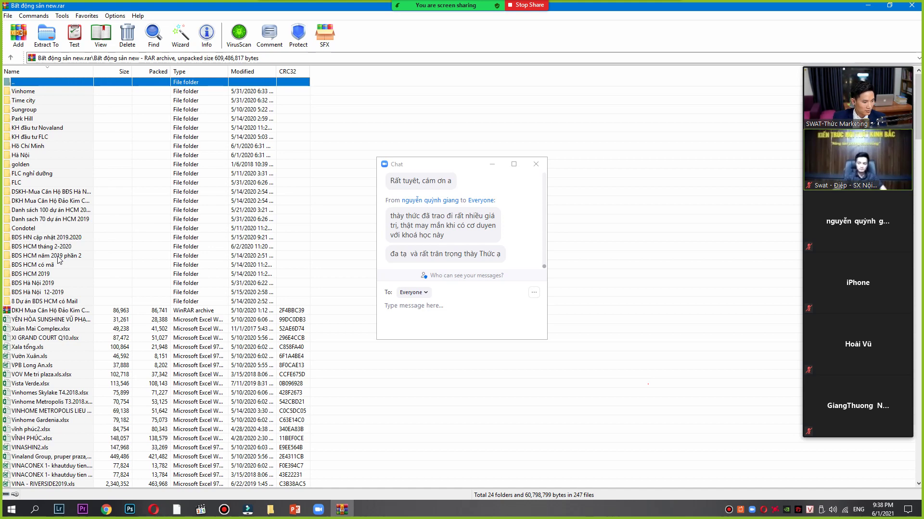
left_click(59, 256)
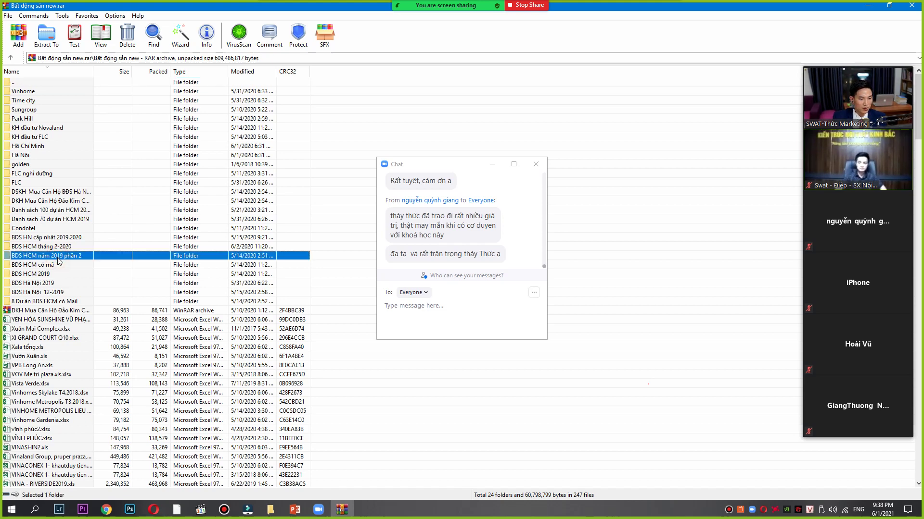
left_click(59, 257)
double_click(124, 260)
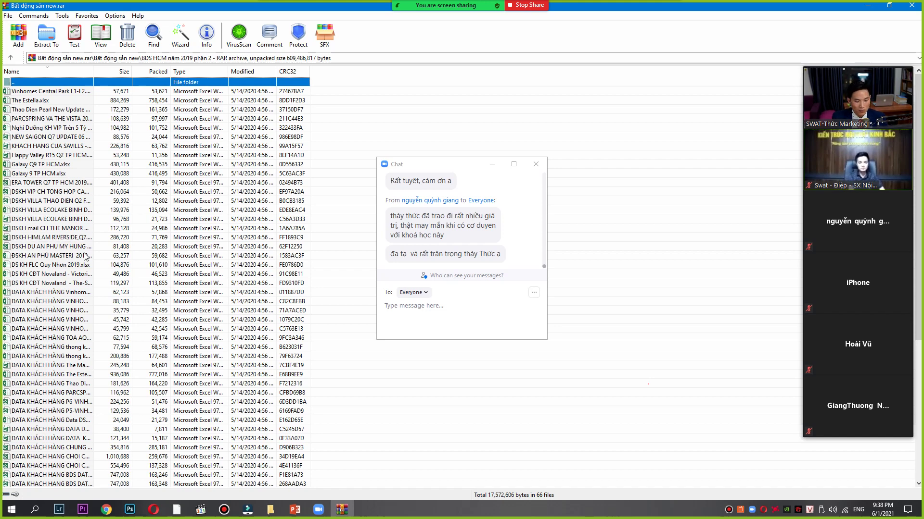
Open the DSKH AN PHÚ MASTERI 2019 workbook, review the customer list on Sheet1, and close the workbook, meeting chat and archive.
double_click(83, 256)
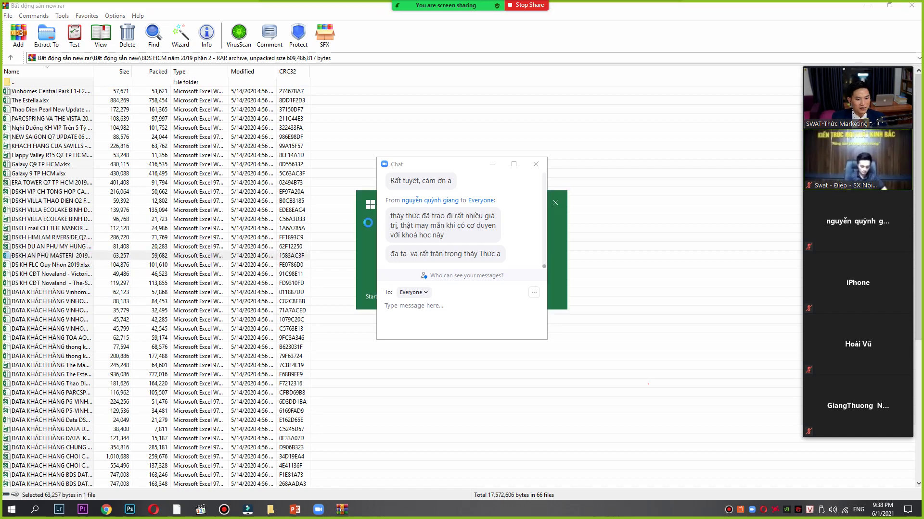
scroll(241, 213, "down", 20)
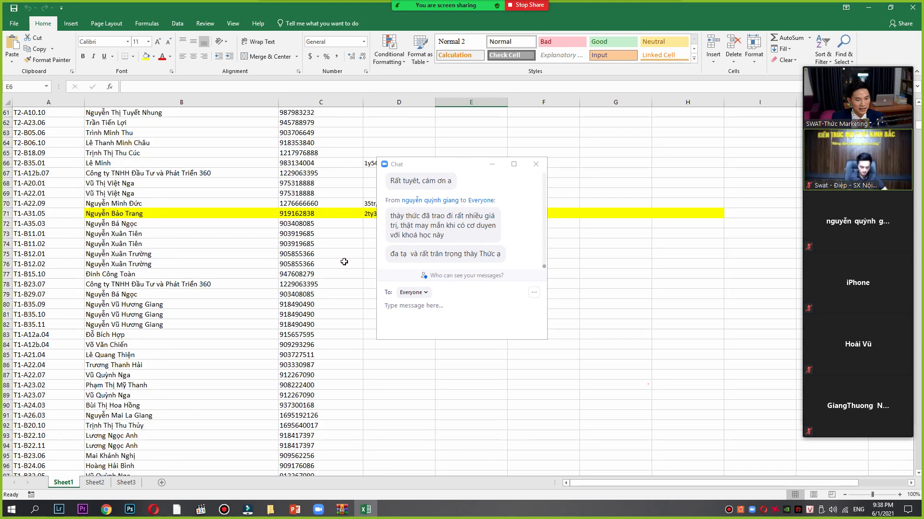
scroll(344, 262, "down", 20)
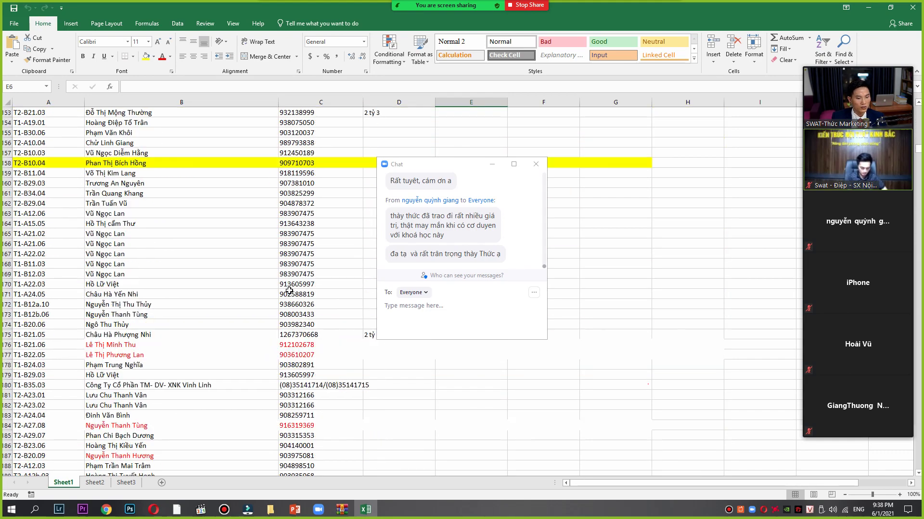
scroll(289, 290, "down", 20)
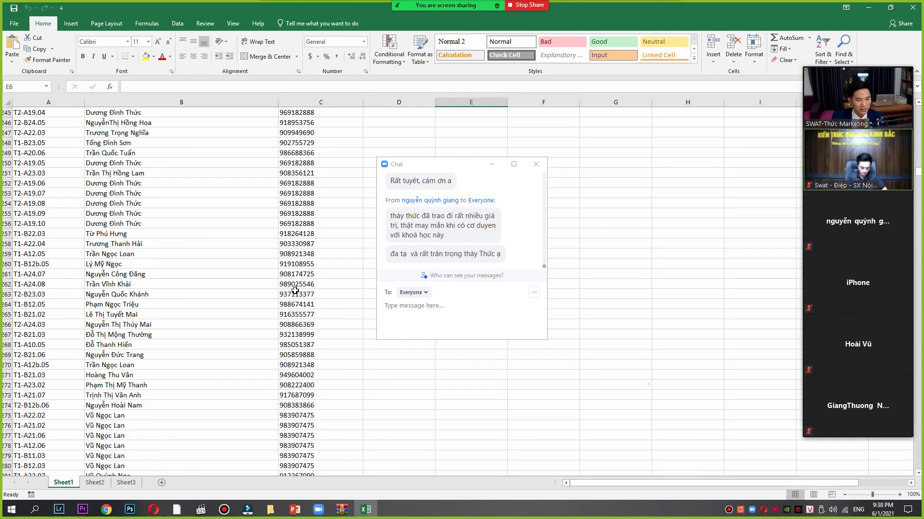
scroll(295, 291, "down", 20)
scroll(299, 290, "down", 5)
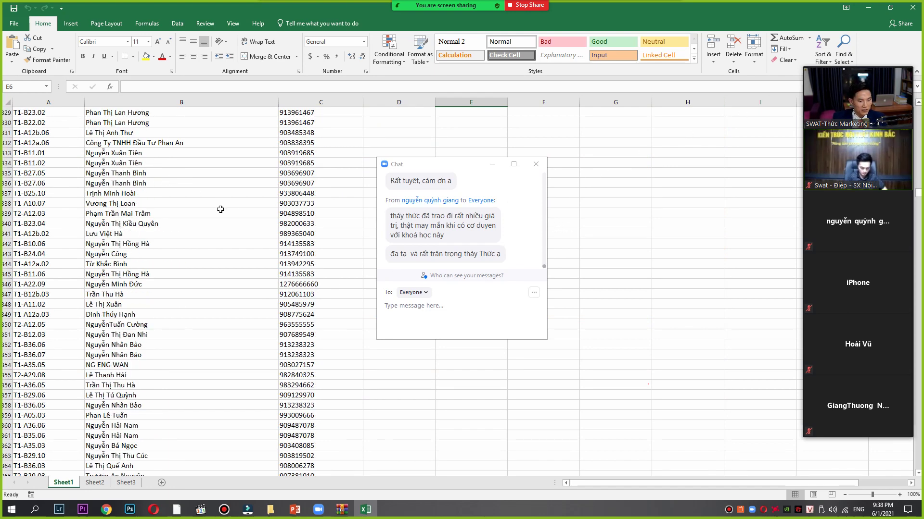
scroll(207, 212, "down", 17)
scroll(219, 216, "down", 20)
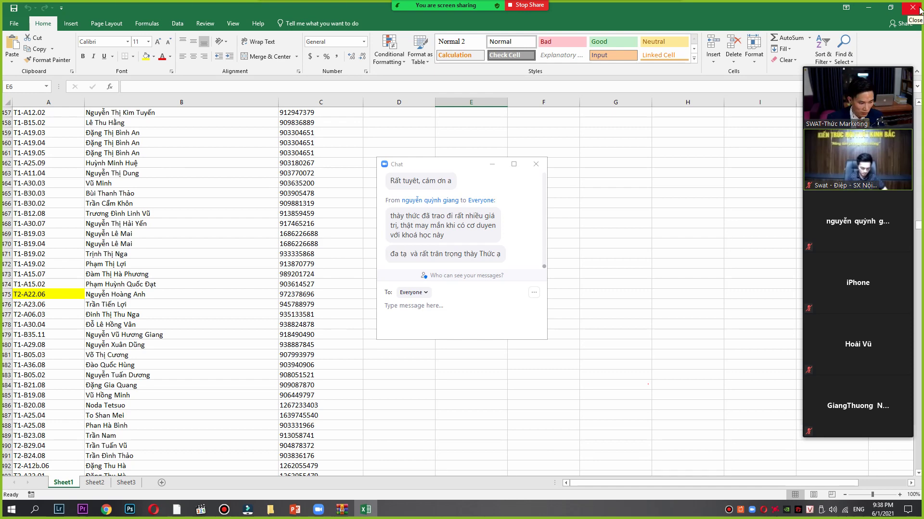
left_click(913, 8)
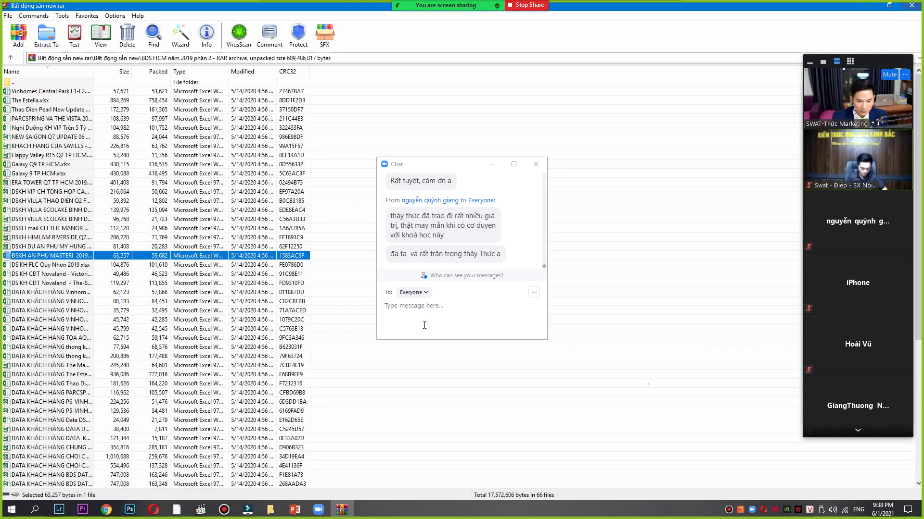
left_click(540, 170)
left_click(911, 5)
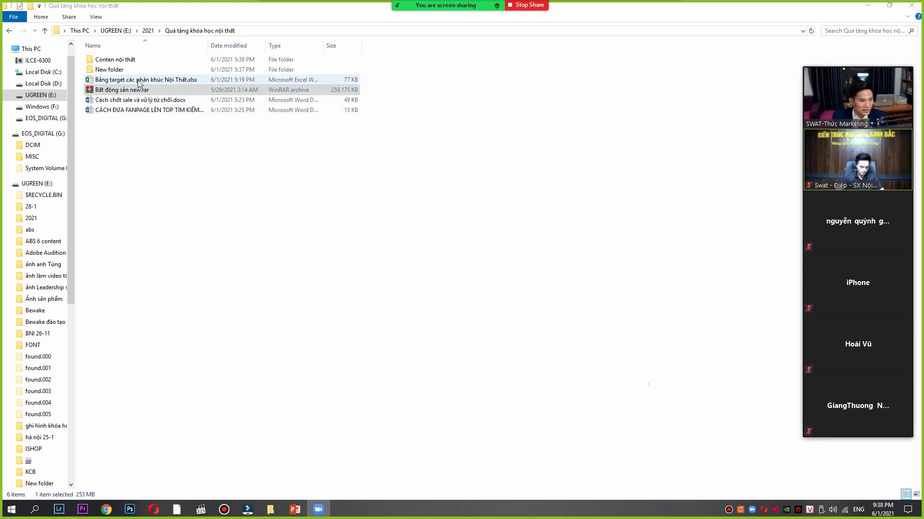
Open CÁCH ĐƯA FANPAGE LÊN TOP TÌM KIẾM CỦA FACEBOOK.docx, review its fanpage name and description keyword sections, and close the document.
double_click(144, 110)
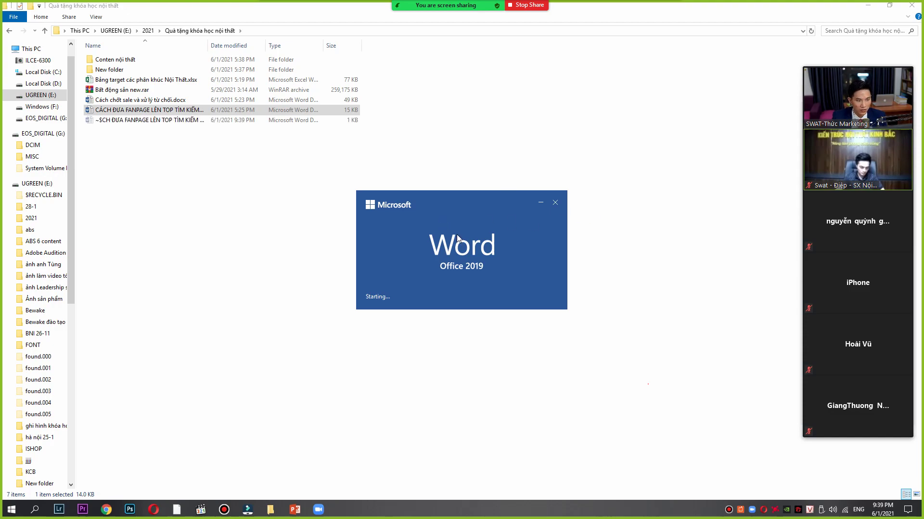
scroll(378, 219, "down", 8)
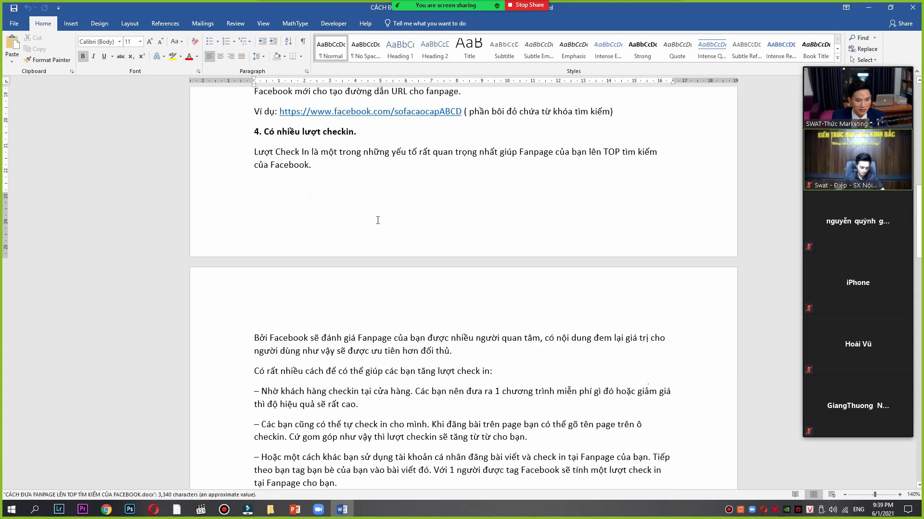
scroll(377, 220, "up", 7)
left_click_drag(266, 159, 539, 206)
scroll(486, 228, "up", 3)
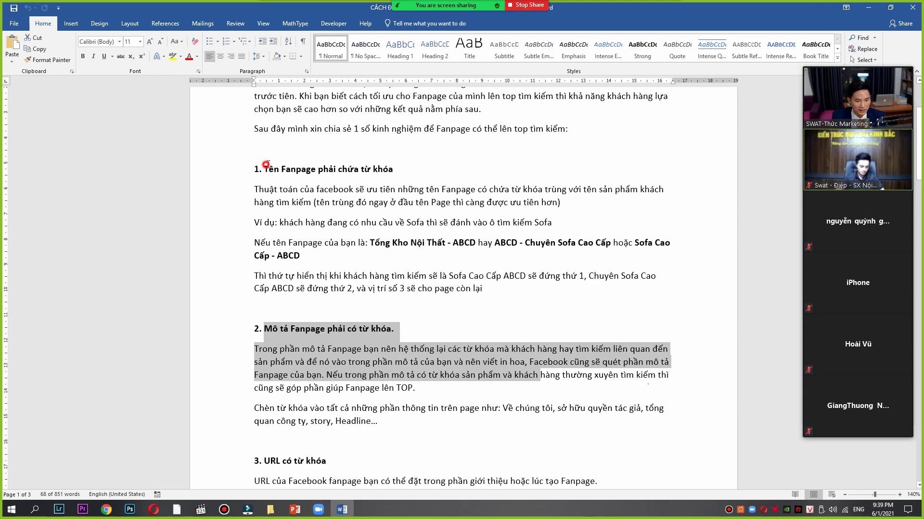
left_click_drag(266, 164, 452, 202)
left_click(451, 246)
scroll(642, 212, "up", 3)
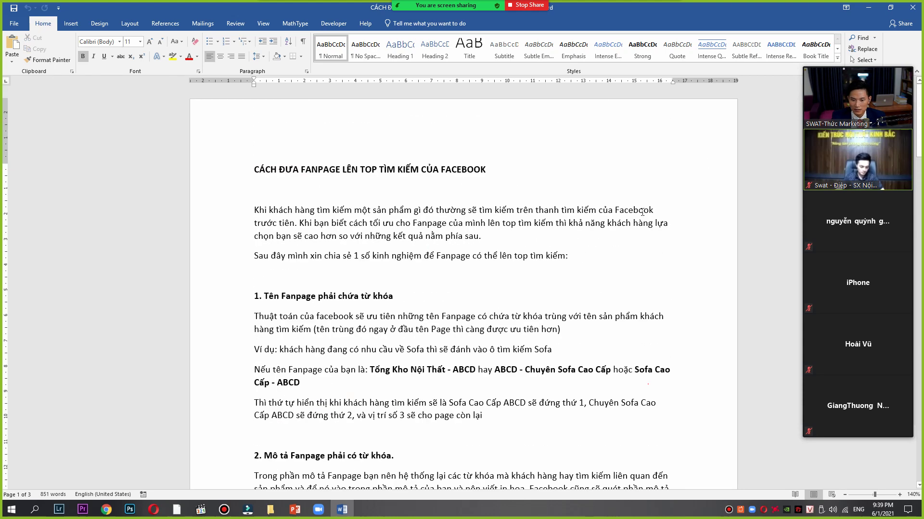
key("alt+F4")
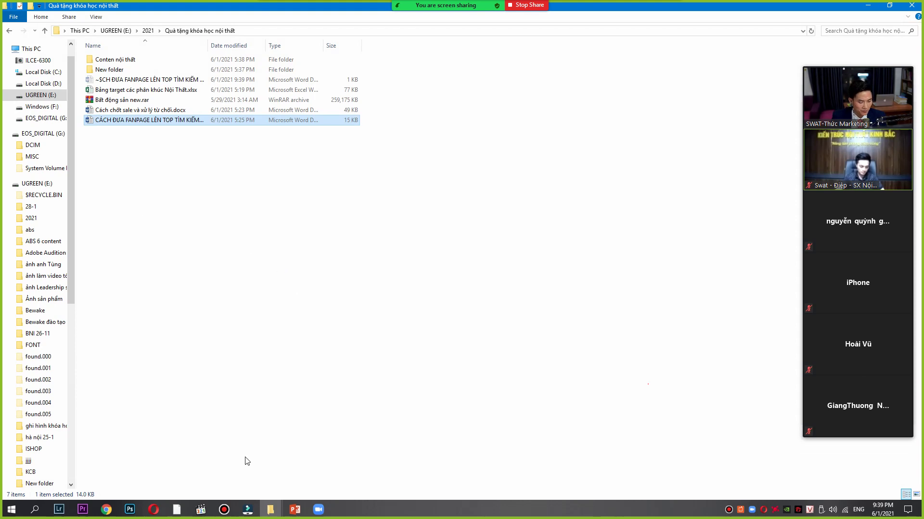
Switch to the khóa học Youtube Masterry 02.ppt presentation in PowerPoint.
left_click(295, 509)
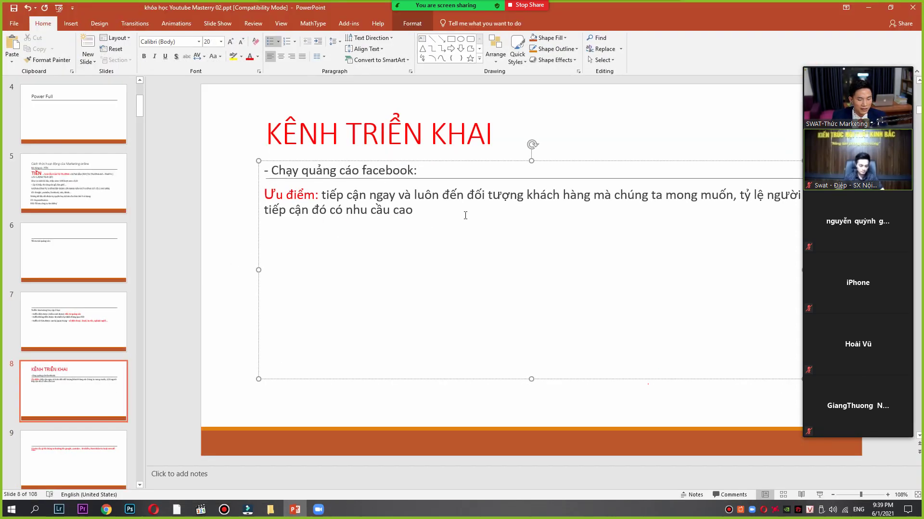
key("ctrl+Left")
key("Return")
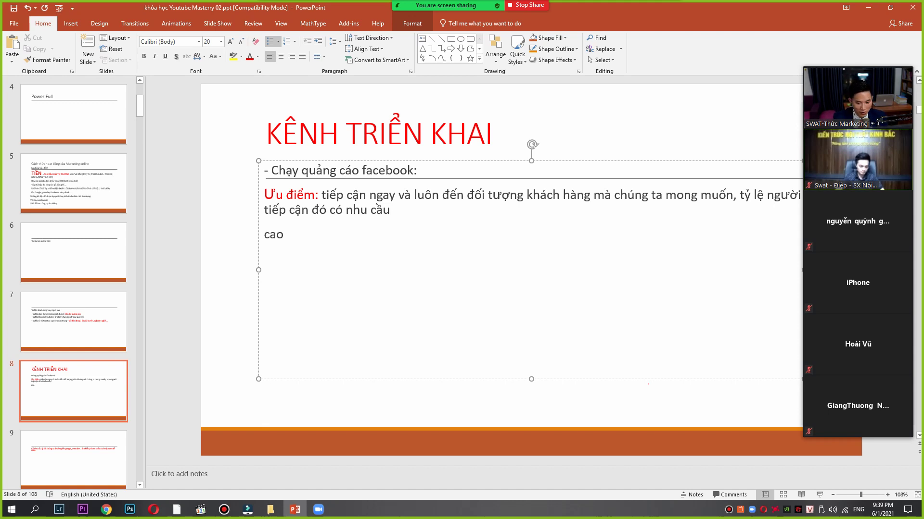
key("BackSpace")
key("BackSpace")
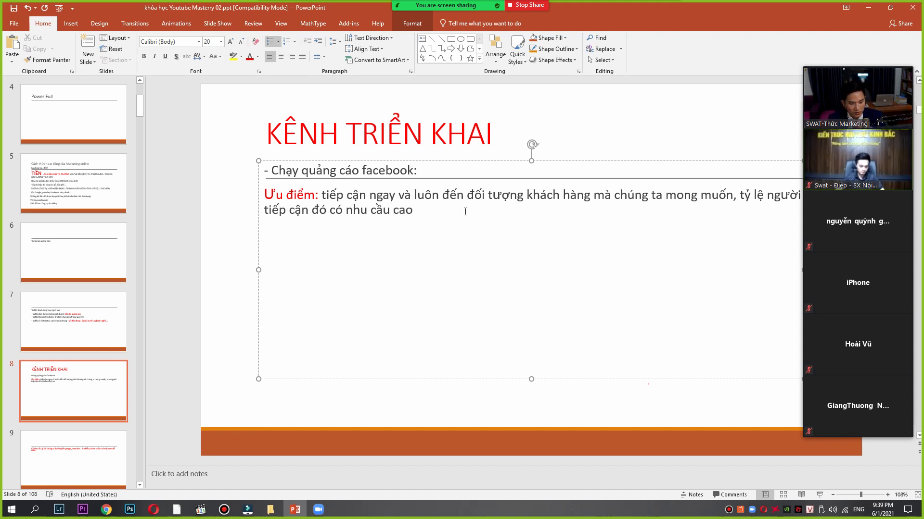
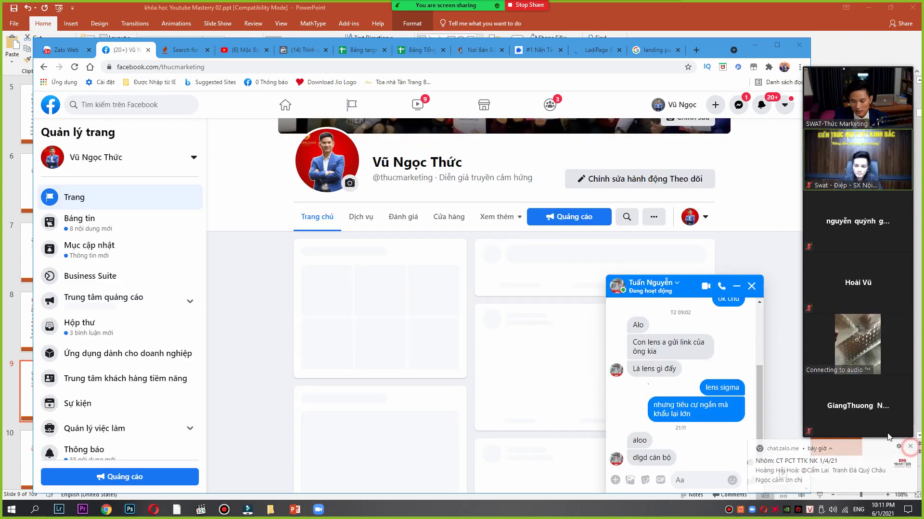
Close the open Messenger conversation and browse the Facebook page's posts down to the 26 May free course post.
left_click(751, 286)
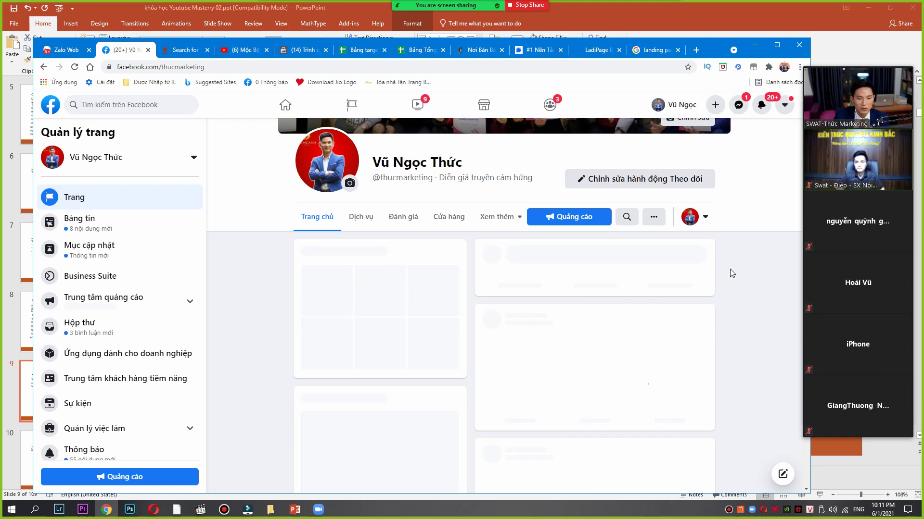
scroll(409, 178, "up", 3)
scroll(505, 207, "down", 5)
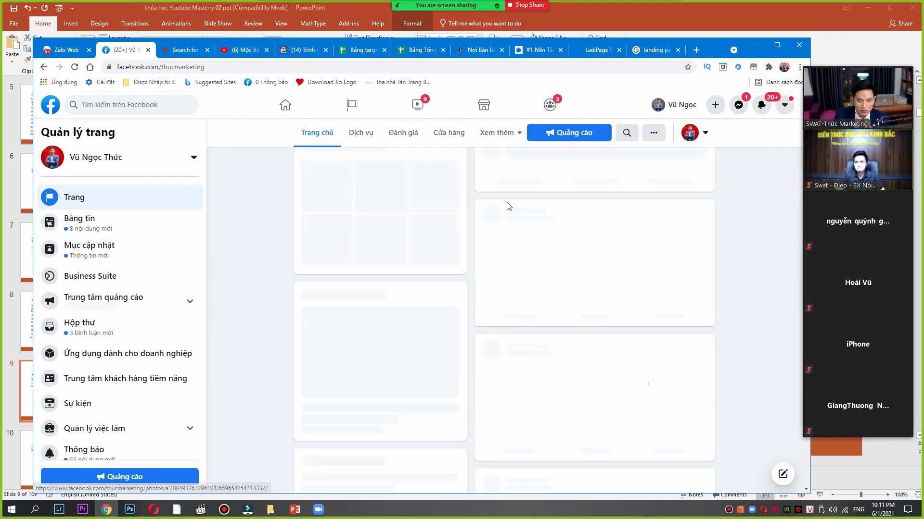
scroll(505, 207, "up", 3)
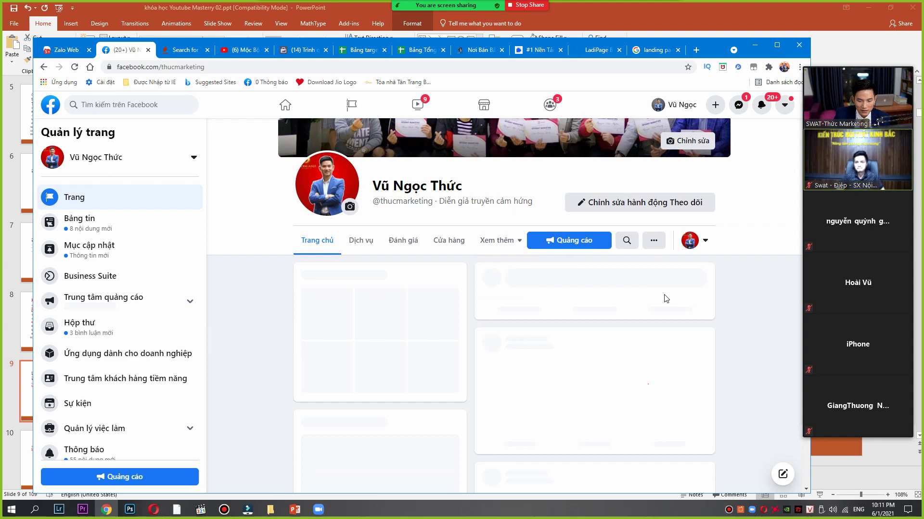
scroll(665, 299, "down", 10)
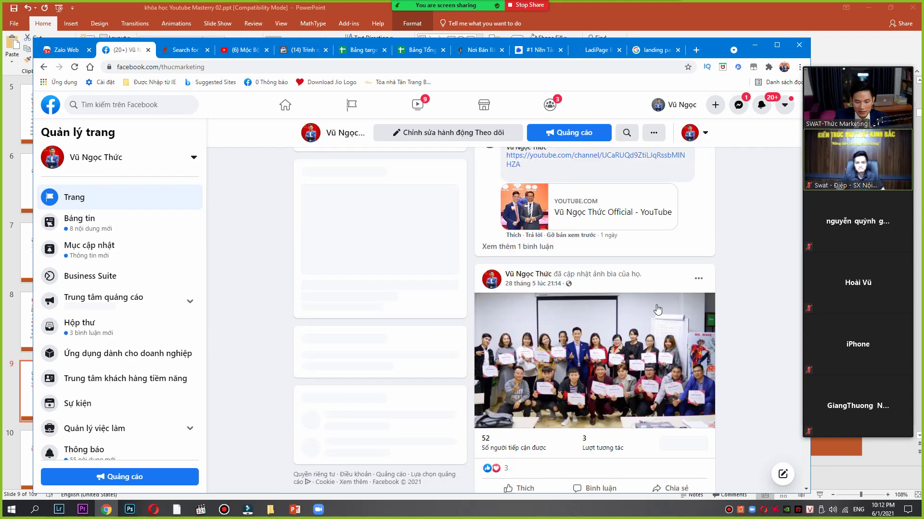
scroll(658, 309, "down", 5)
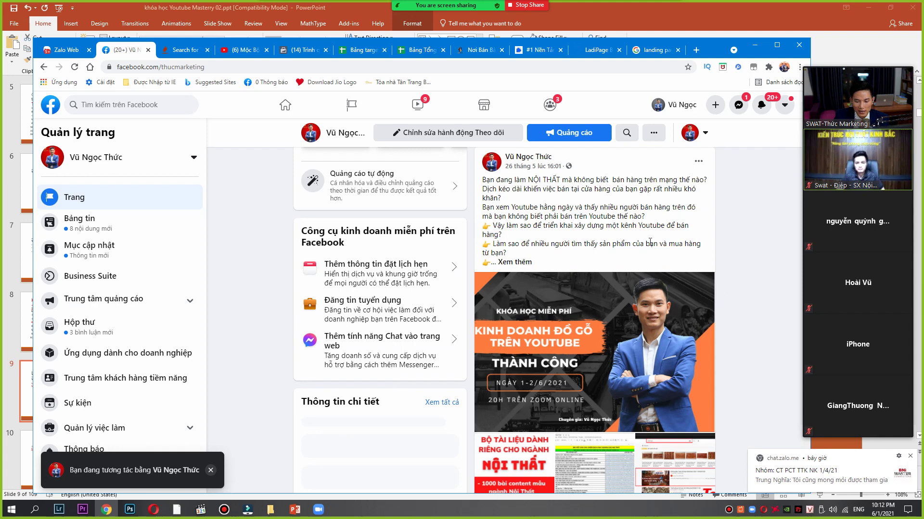
Examine the text, images and engagement figures of the KINH DOANH ĐỒ GỖ TRÊN YOUTUBE course post.
scroll(650, 243, "down", 4)
scroll(650, 246, "down", 2)
scroll(650, 247, "up", 2)
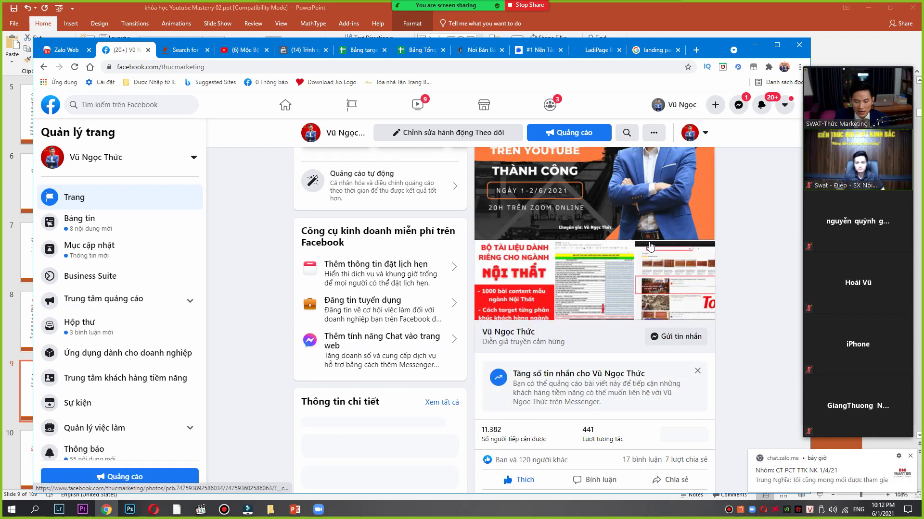
scroll(650, 246, "up", 2)
scroll(625, 255, "down", 2)
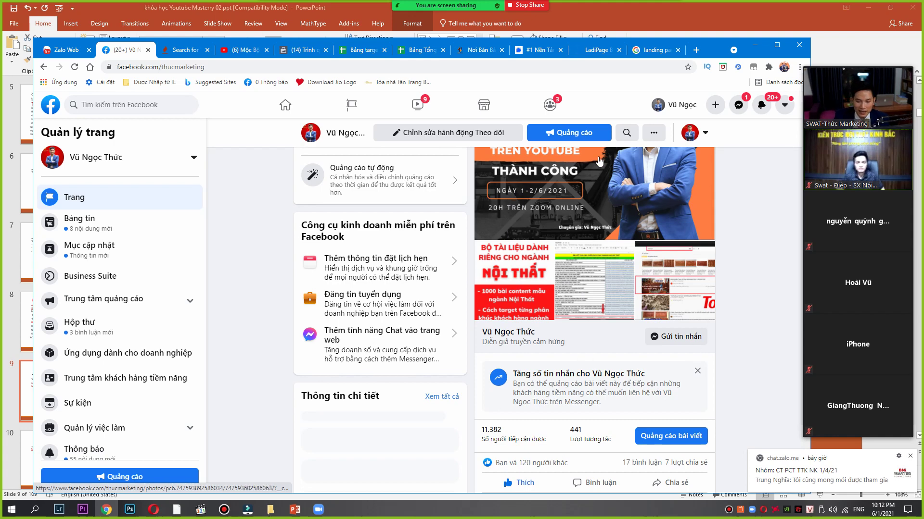
scroll(528, 278, "up", 3)
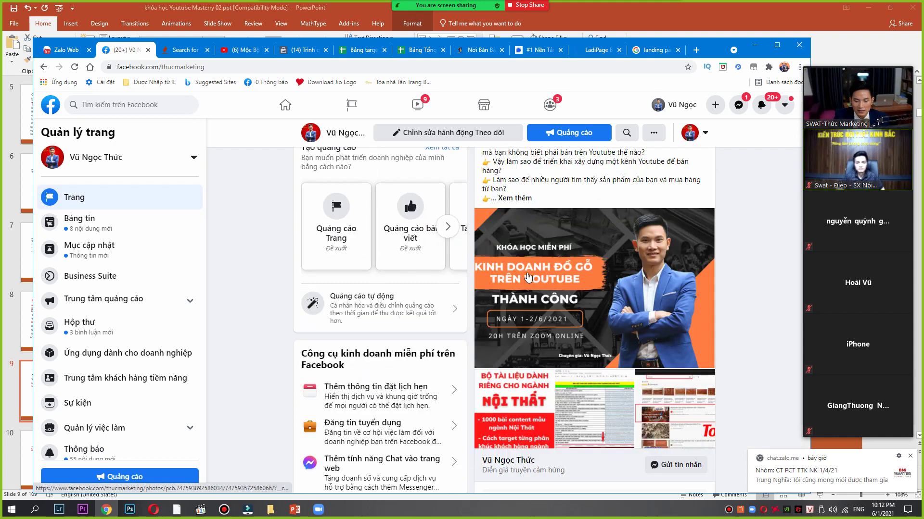
scroll(553, 277, "up", 4)
scroll(626, 308, "down", 1)
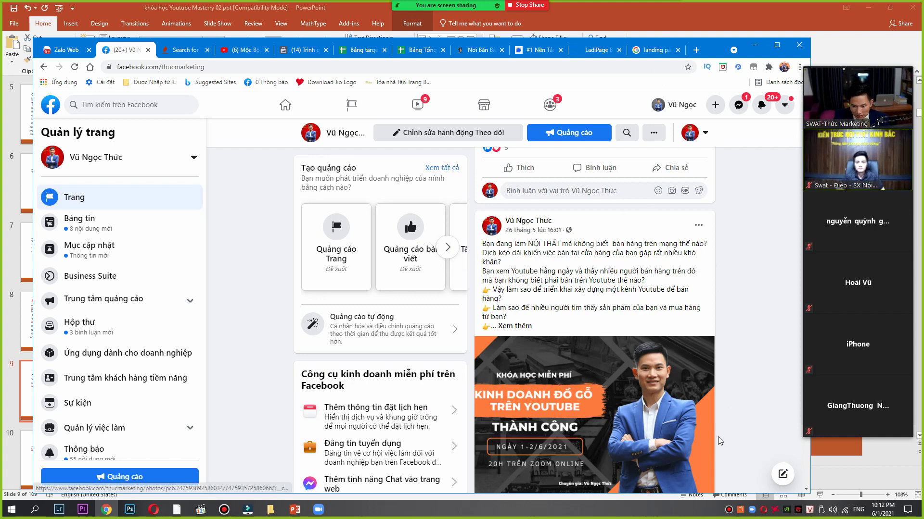
scroll(721, 442, "down", 1)
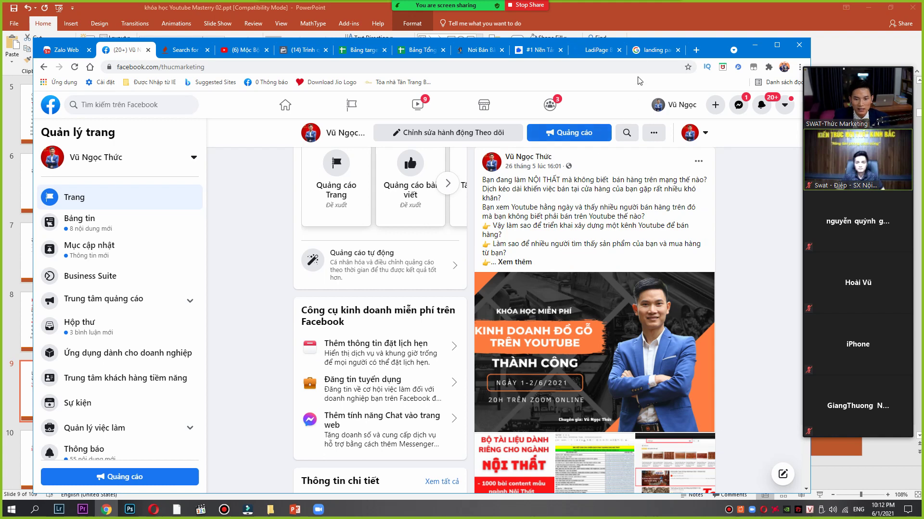
Check the LadiPage editor tab, and open the landingpage.vn result from the Google search for landing page.
left_click(652, 50)
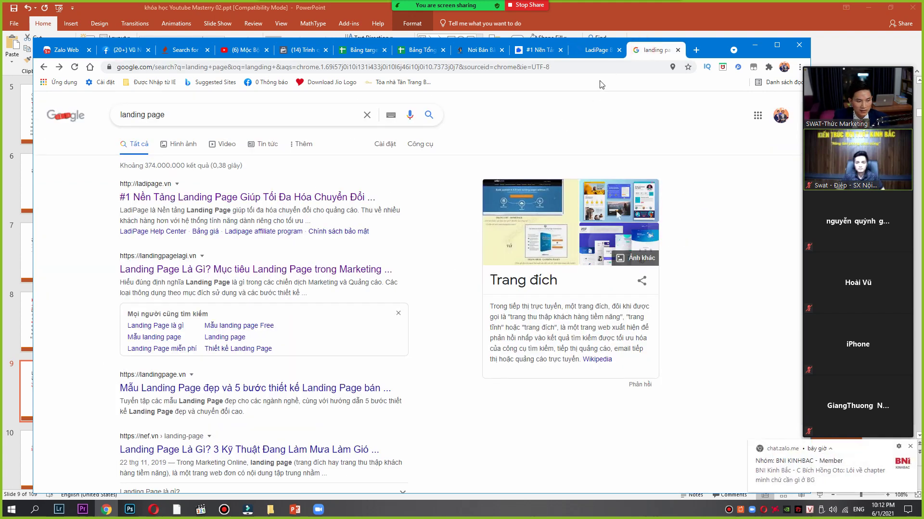
left_click(595, 51)
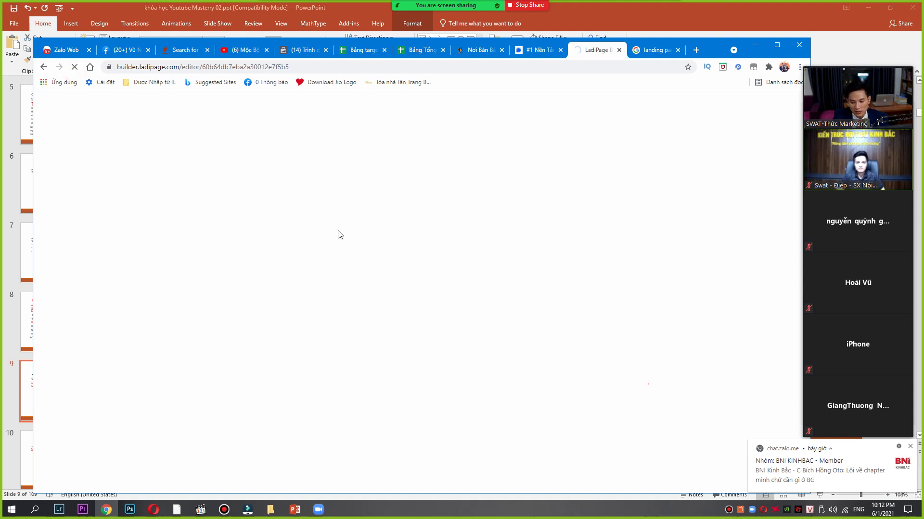
left_click(650, 51)
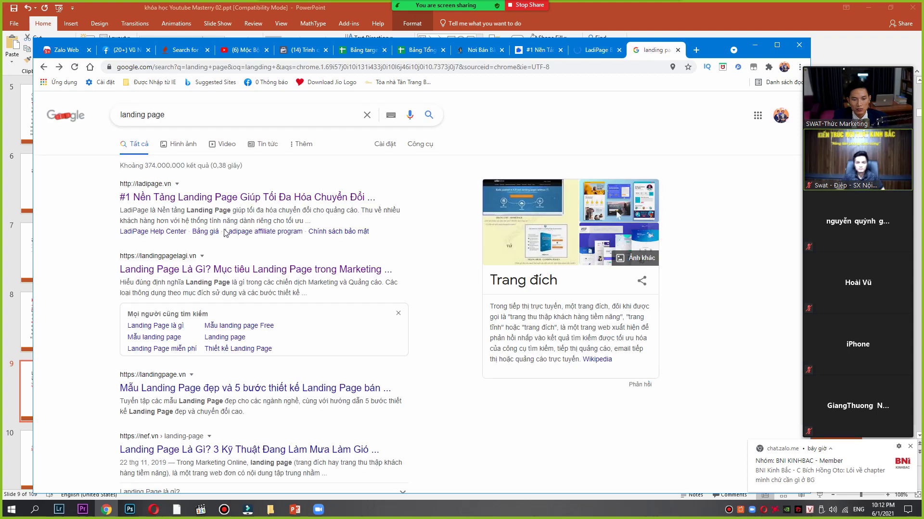
scroll(213, 347, "down", 2)
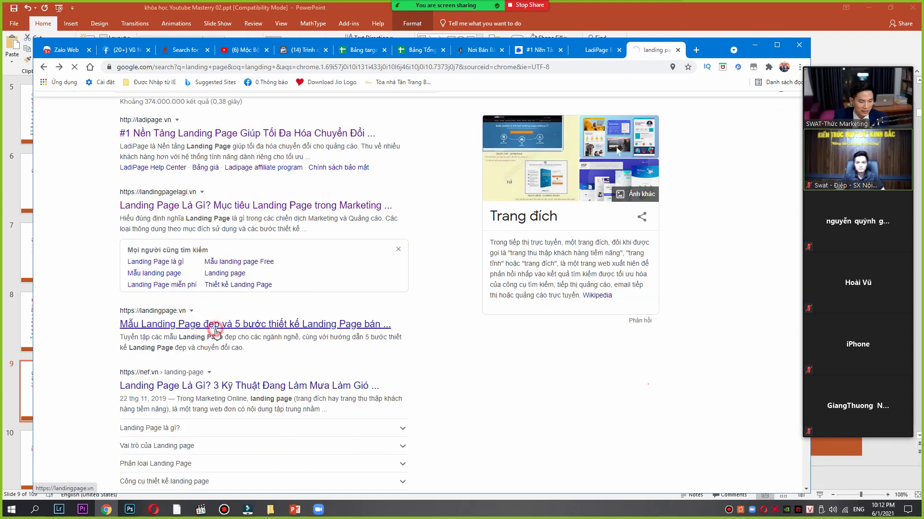
left_click(213, 325)
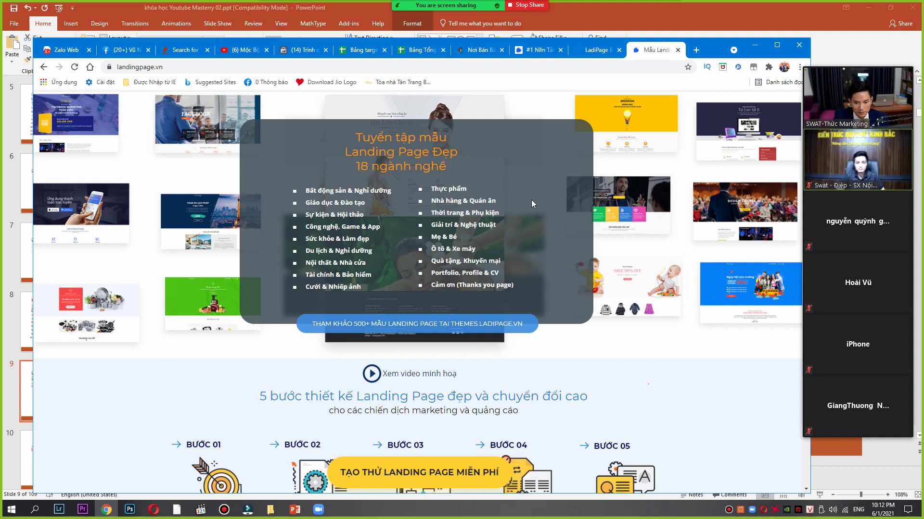
Open the 500+ landing page samples at themes.ladipage.vn in a new tab, and return to landingpage.vn to look over its page.
left_click(484, 329)
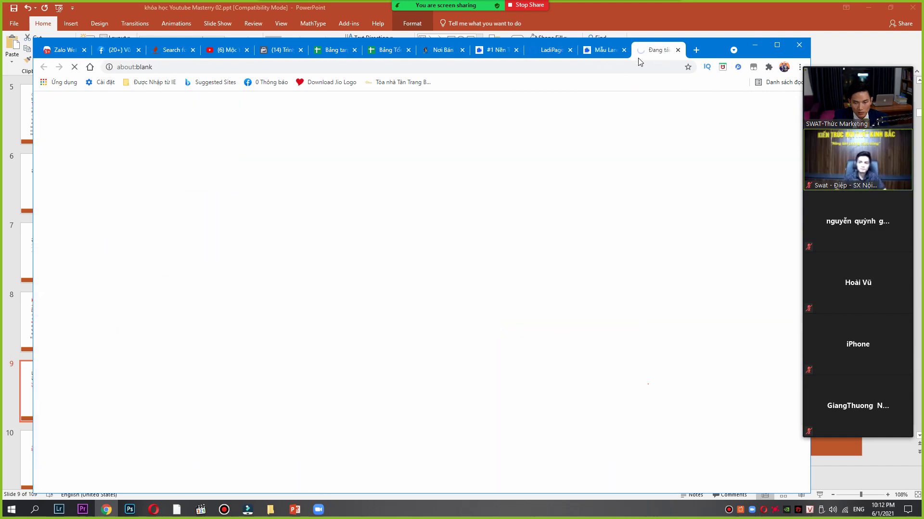
left_click(607, 50)
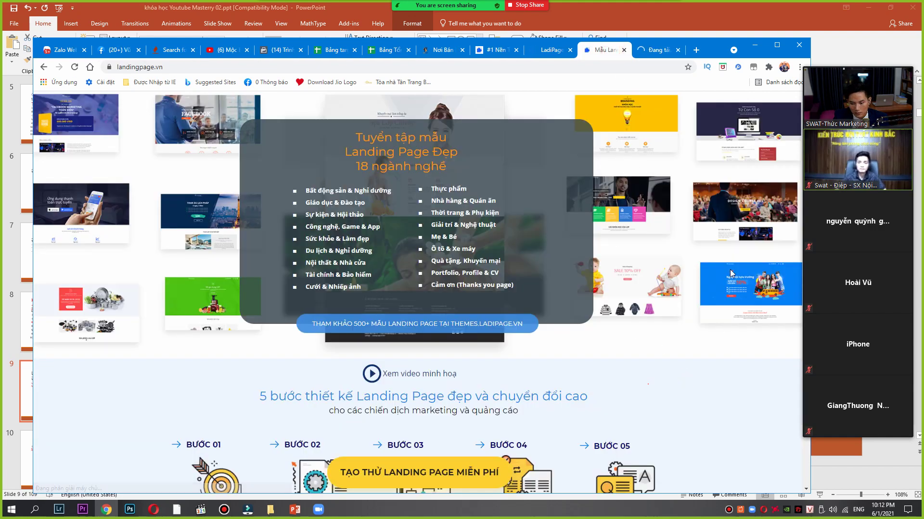
scroll(737, 163, "down", 5)
scroll(737, 163, "up", 5)
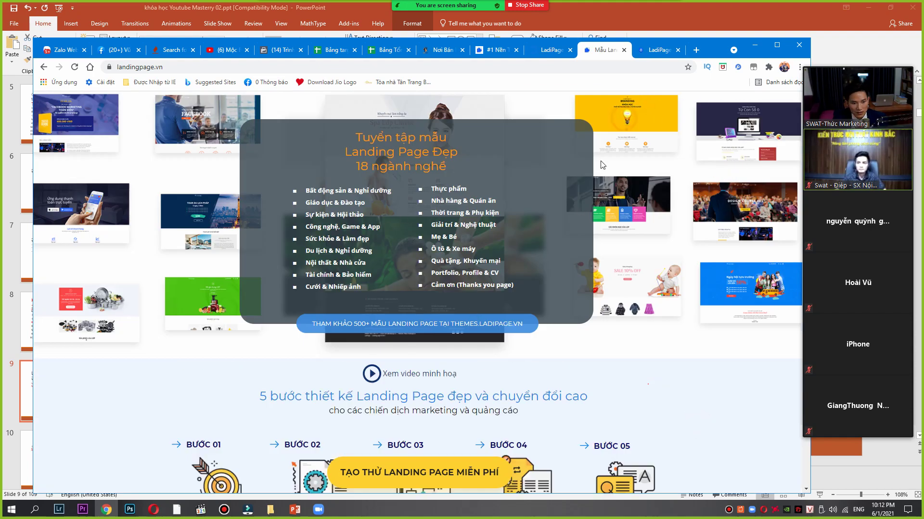
Switch from landingpage.vn to the LadiPage template gallery and open the preview of the free Shop bán hàng 04 template.
scroll(601, 173, "down", 5)
scroll(602, 173, "up", 3)
left_click(657, 50)
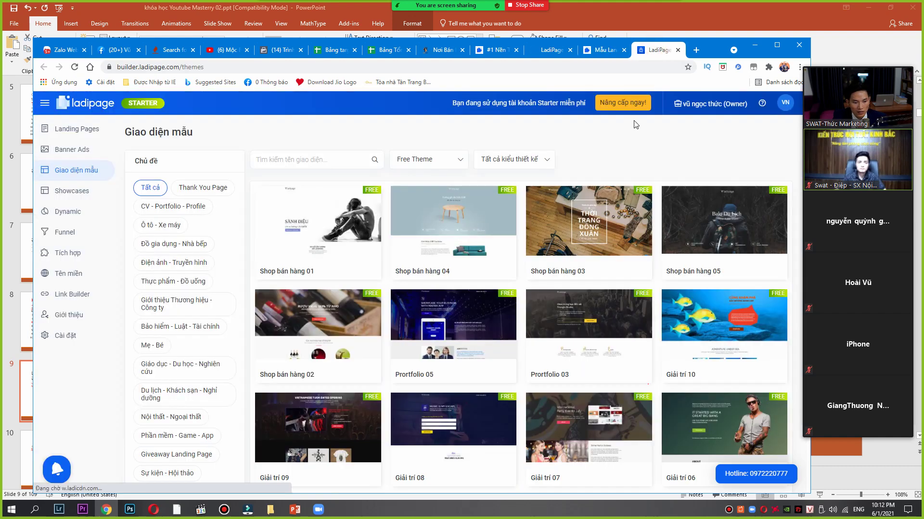
scroll(460, 210, "up", 2)
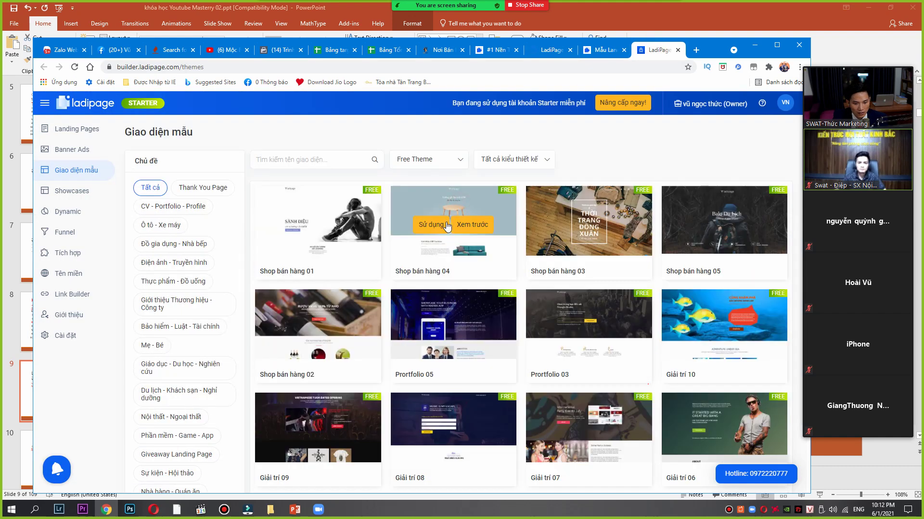
left_click(464, 230)
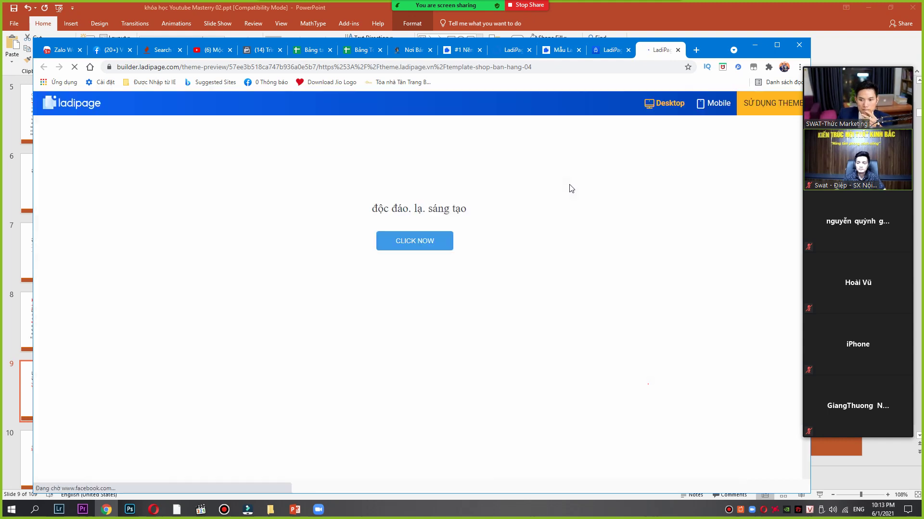
Examine the Shop bán hàng 04 preview's opening banner, LDP Furniture introduction and section of four strengths.
scroll(511, 238, "down", 5)
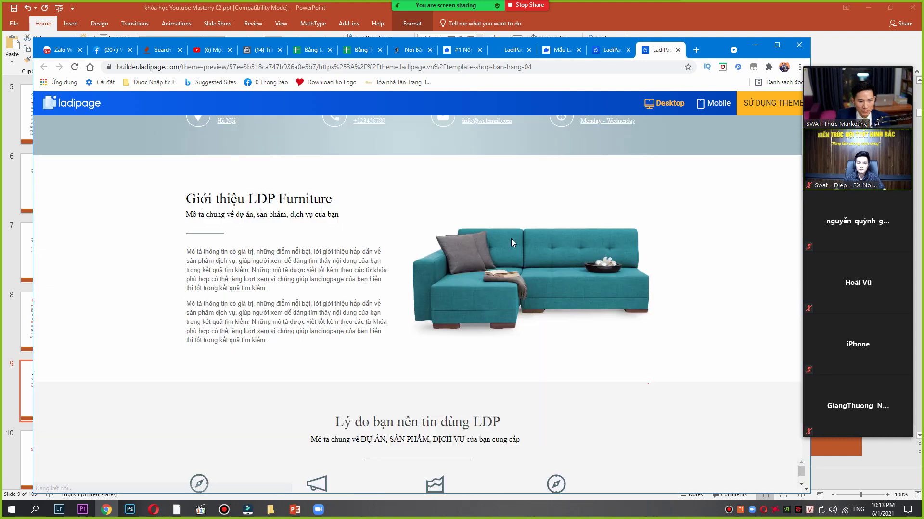
scroll(511, 238, "down", 5)
scroll(512, 229, "down", 5)
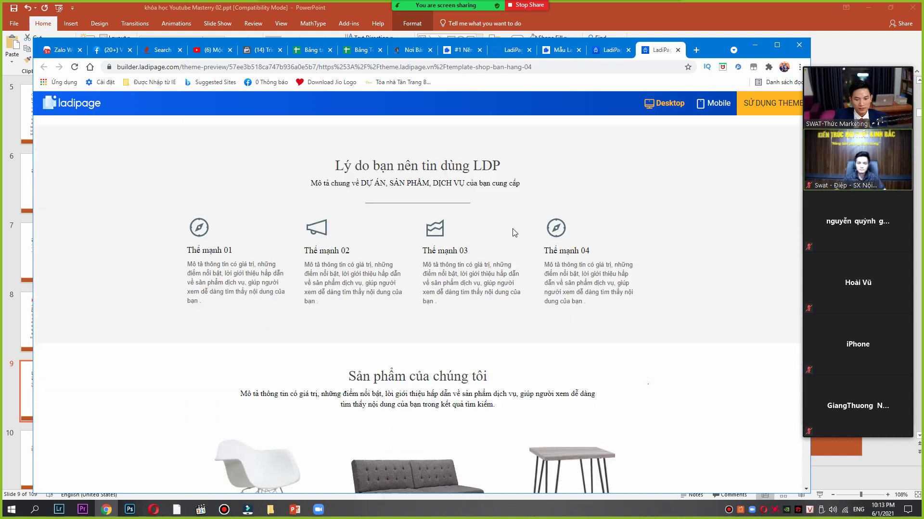
scroll(512, 229, "up", 12)
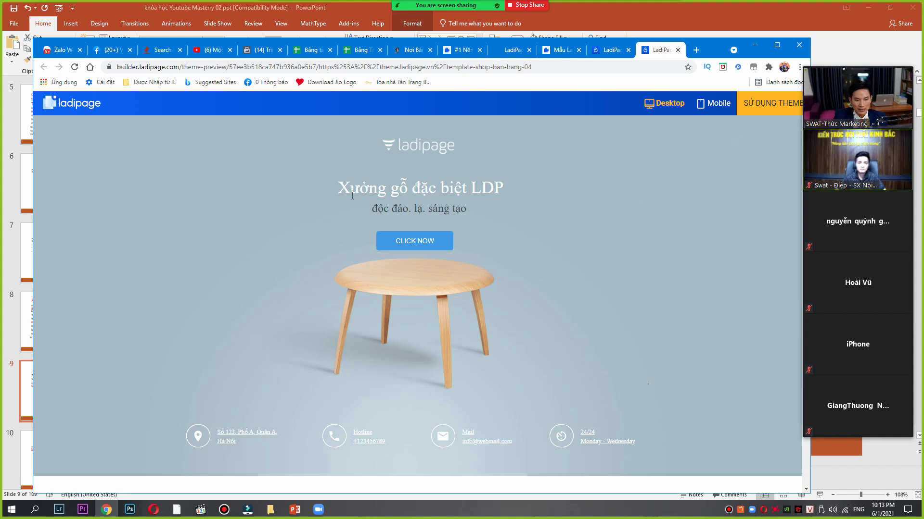
scroll(511, 207, "down", 3)
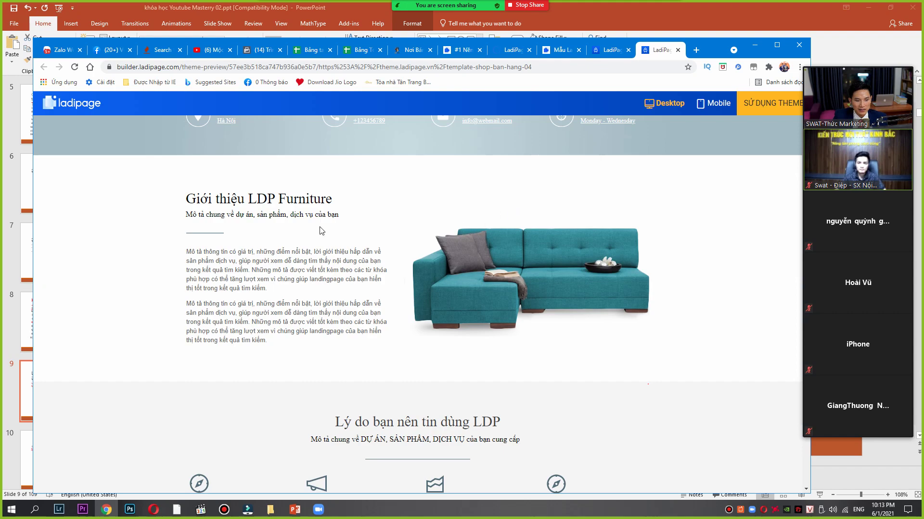
scroll(615, 235, "up", 3)
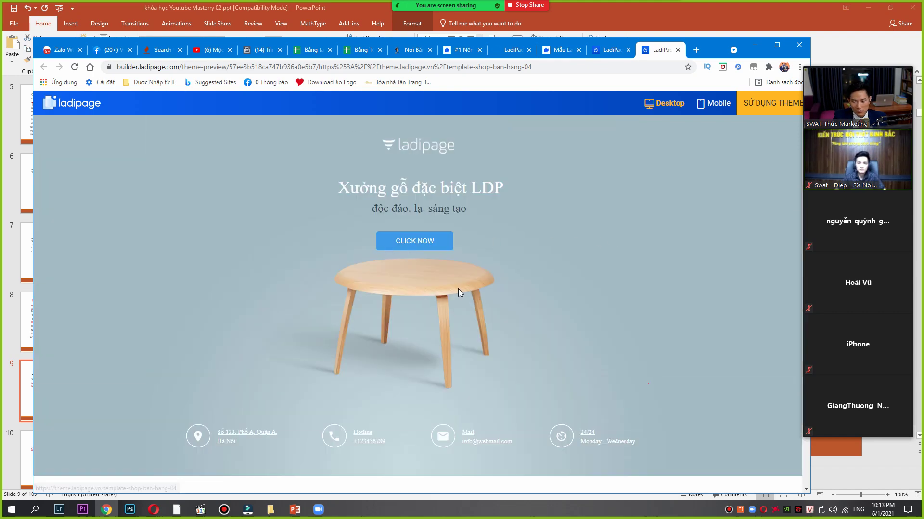
scroll(445, 302, "down", 4)
scroll(471, 291, "up", 1)
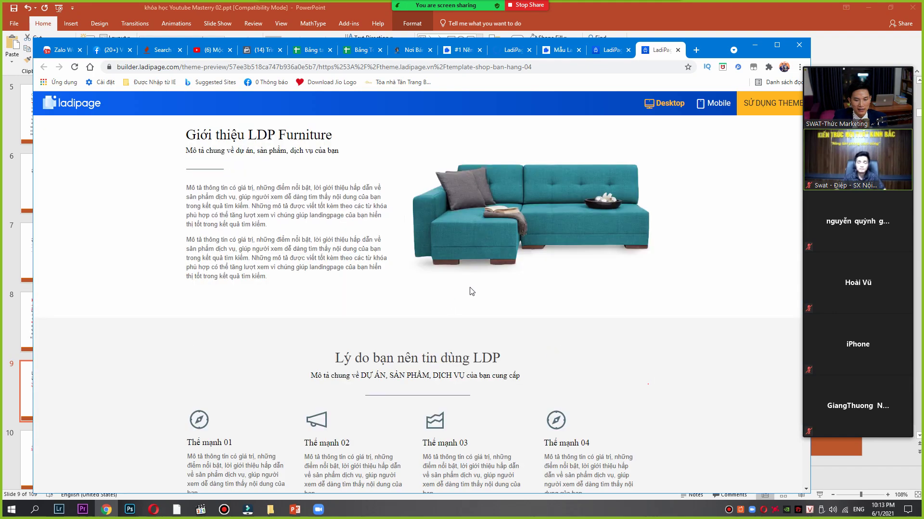
Examine the template's product section, interior photo gallery, sign-up block, testimonial and footer, and return to its opening banner.
scroll(512, 228, "down", 5)
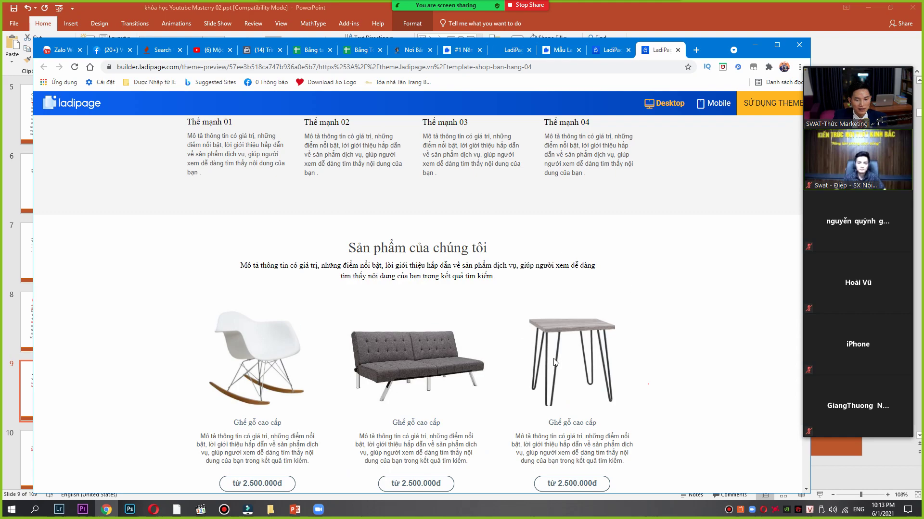
scroll(555, 362, "up", 5)
scroll(359, 329, "down", 6)
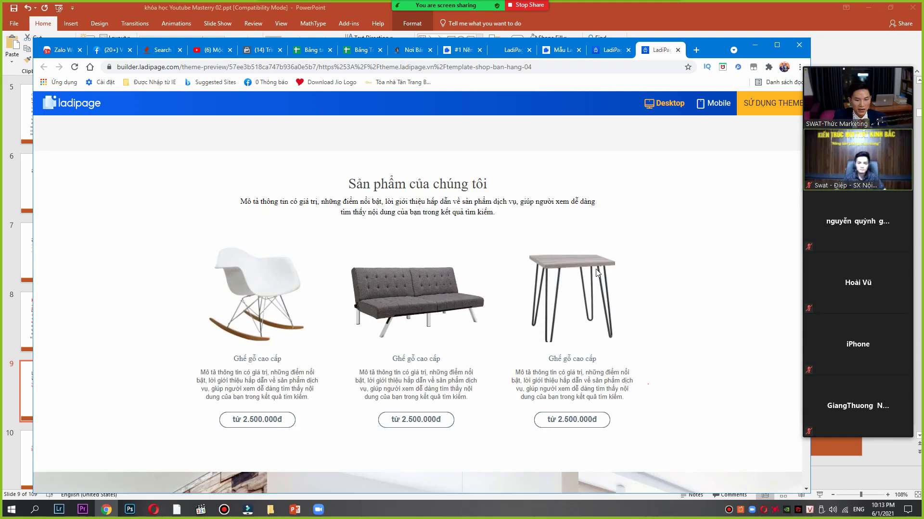
scroll(597, 272, "down", 4)
scroll(216, 311, "down", 3)
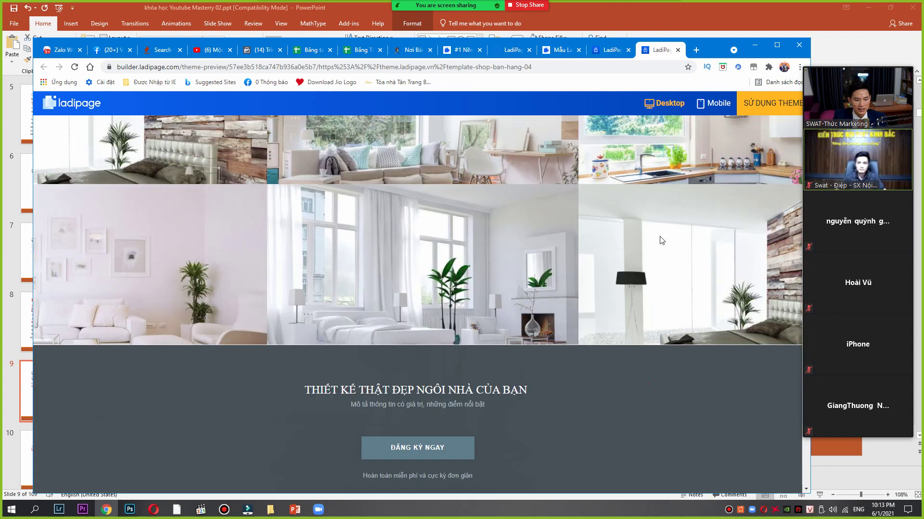
scroll(194, 283, "up", 3)
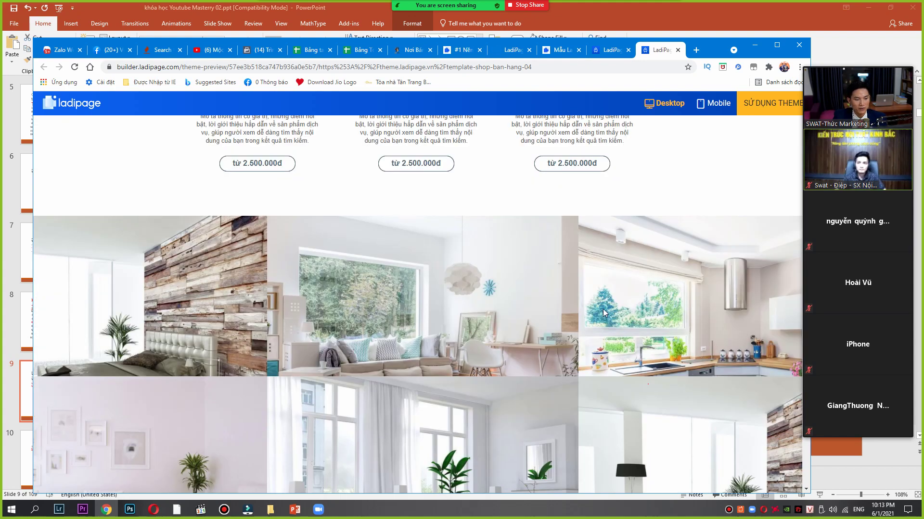
scroll(602, 312, "up", 3)
scroll(438, 257, "down", 12)
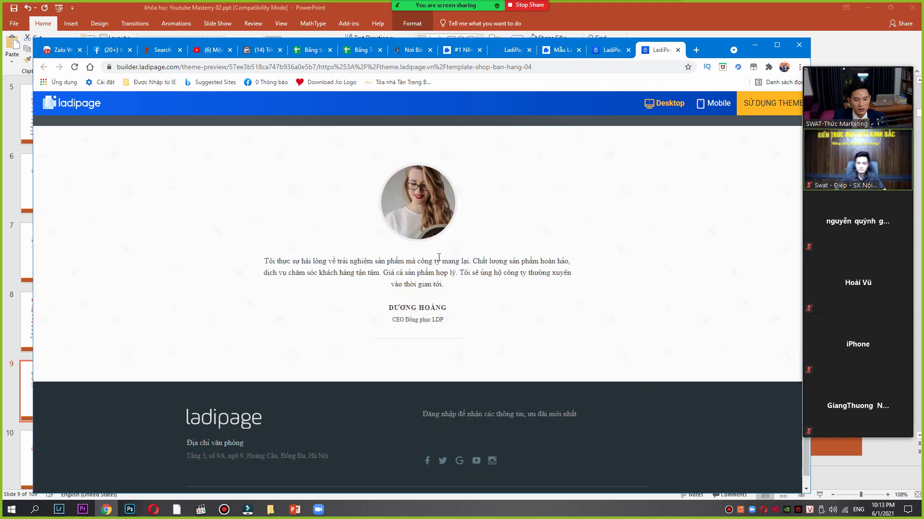
scroll(447, 252, "down", 1)
scroll(453, 250, "up", 15)
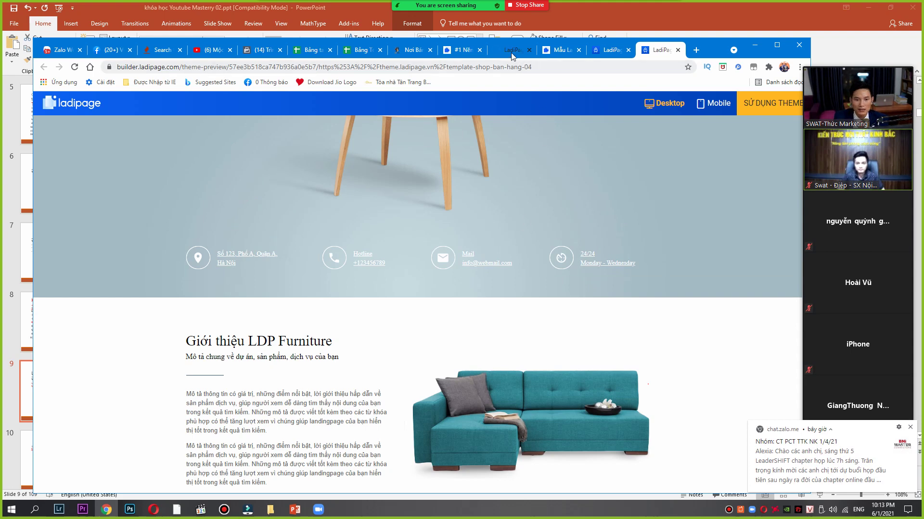
scroll(552, 265, "up", 4)
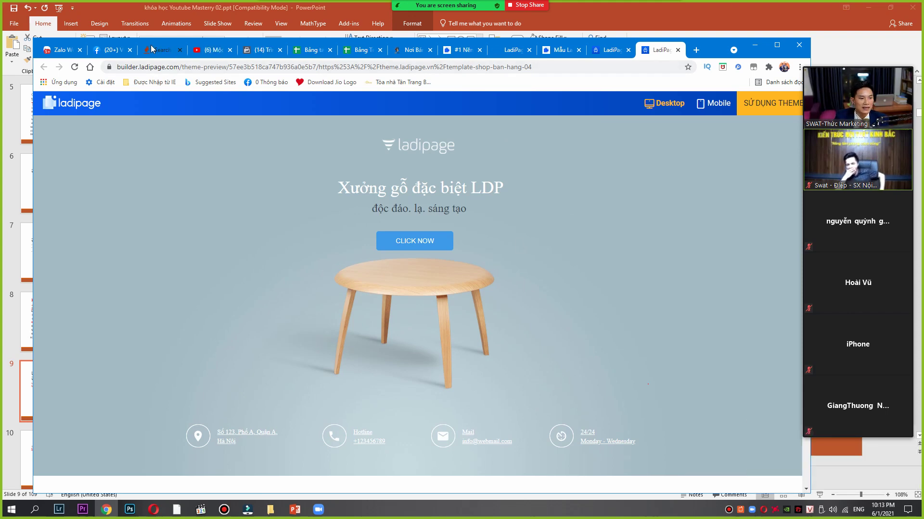
Return to the Facebook page and expand the full text of the 26 May free course post to read it.
left_click(111, 50)
scroll(587, 280, "up", 3)
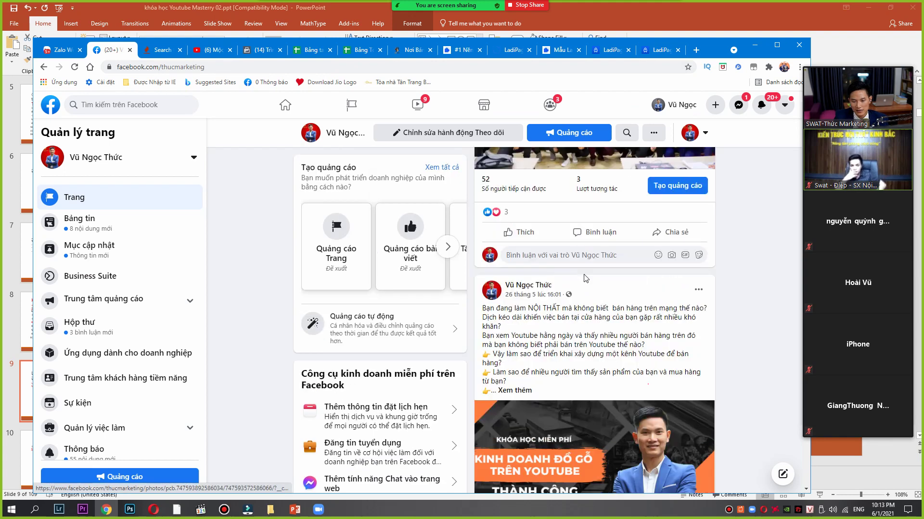
scroll(582, 282, "down", 3)
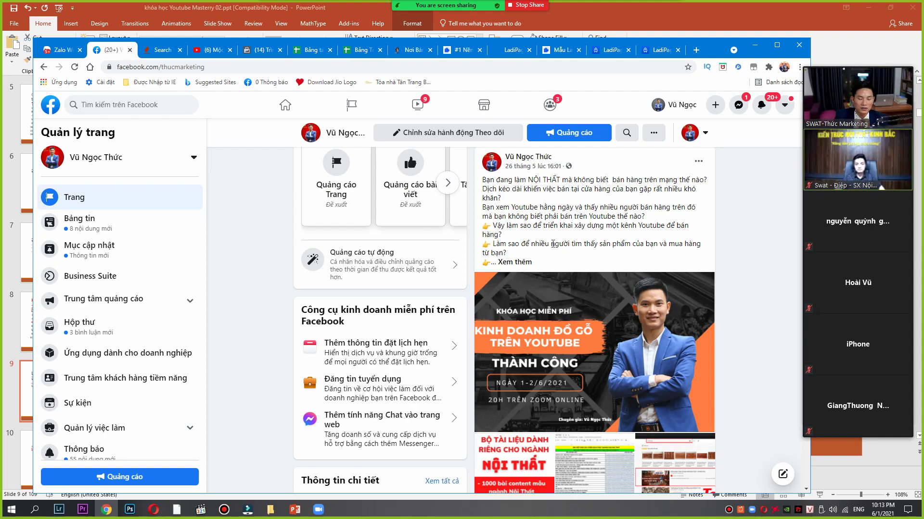
left_click(514, 262)
scroll(575, 260, "down", 5)
scroll(575, 262, "down", 5)
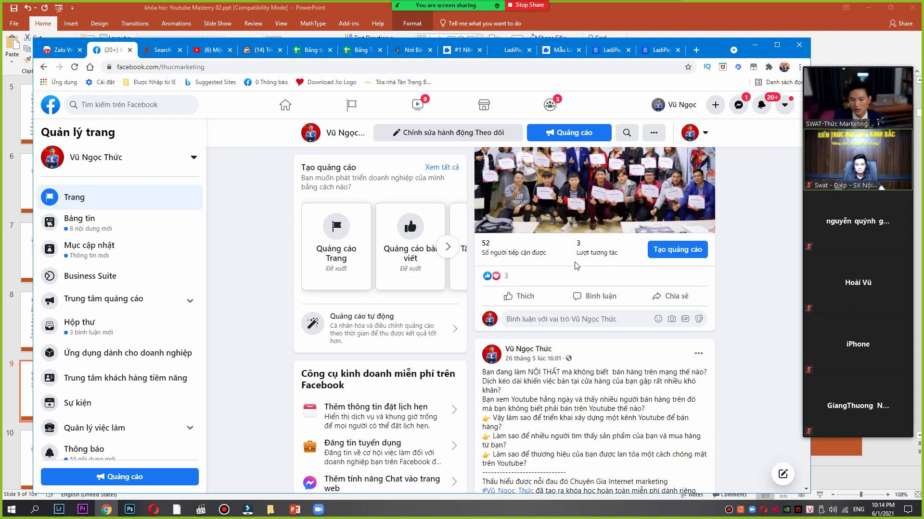
Go back to the Shop bán hàng 04 preview and review the whole page from banner to footer.
left_click(660, 51)
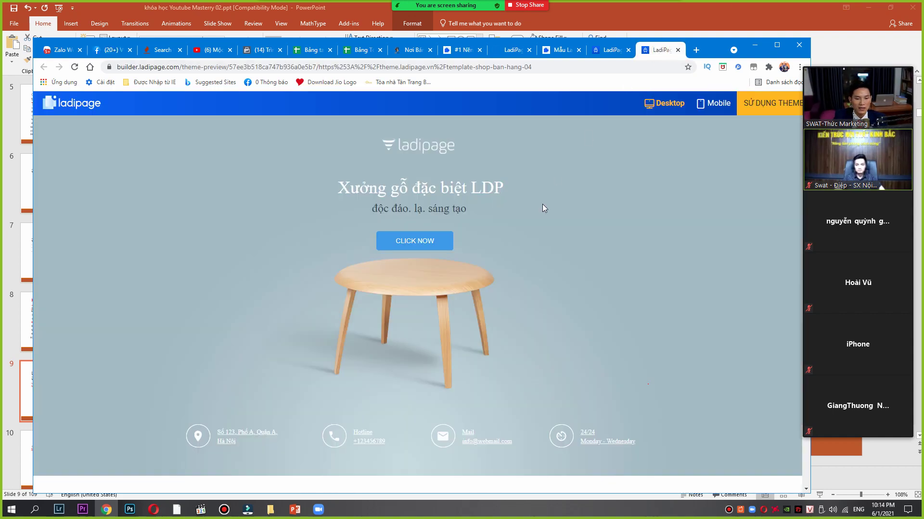
scroll(542, 206, "down", 9)
scroll(541, 211, "down", 12)
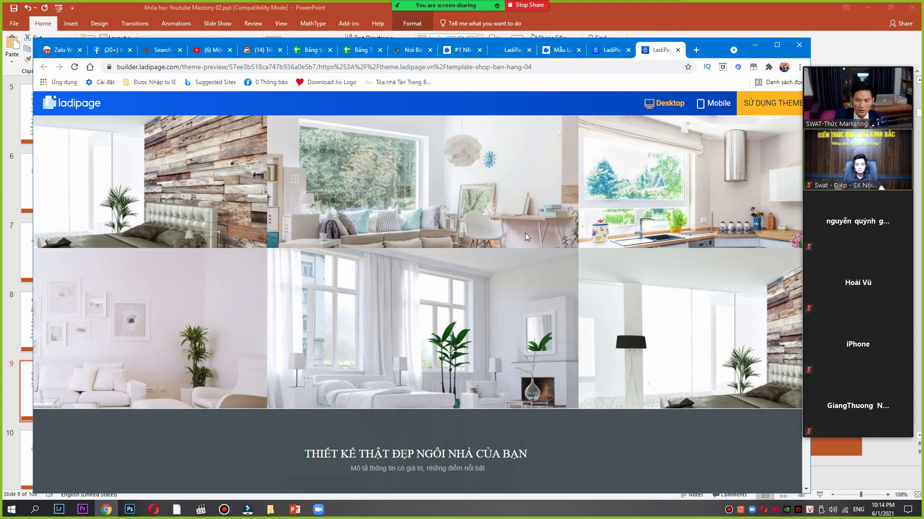
scroll(524, 233, "down", 10)
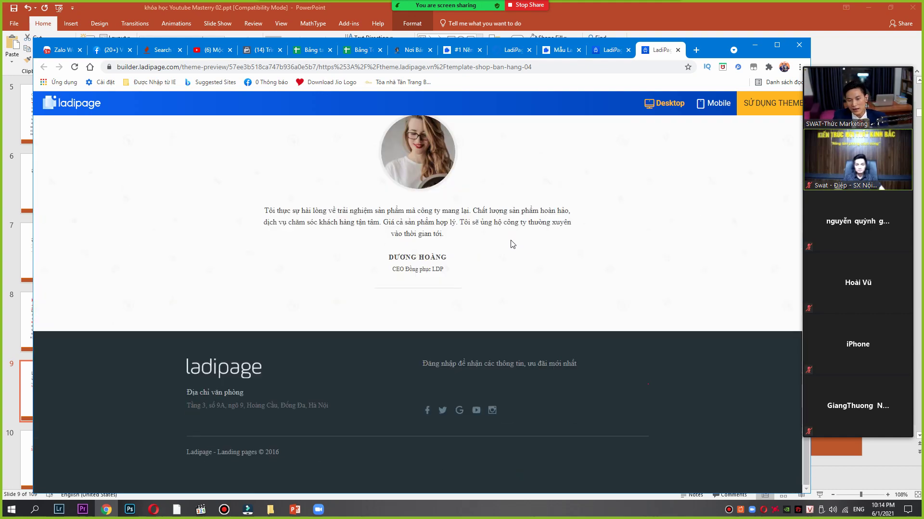
scroll(513, 245, "up", 15)
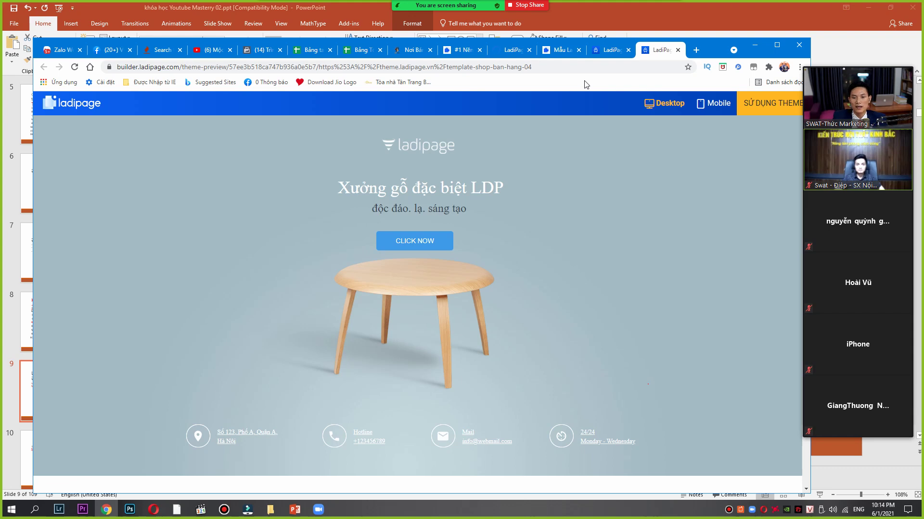
scroll(473, 166, "down", 4)
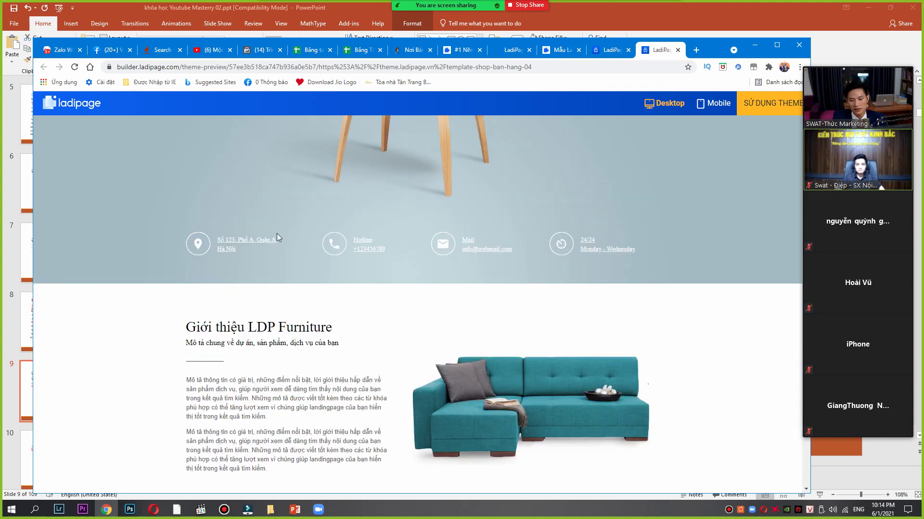
scroll(589, 177, "up", 4)
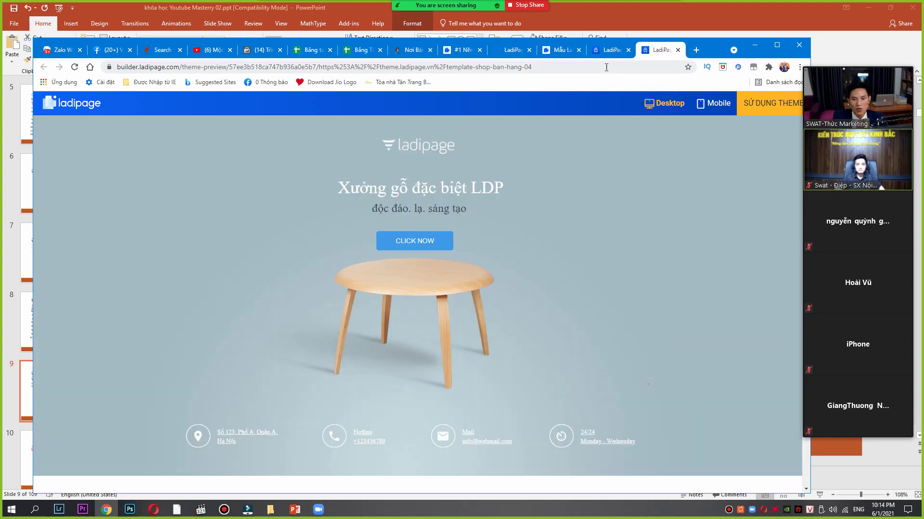
Check the LadiPage template gallery again, and return to the Shop bán hàng 04 preview to view its banner and introduction.
left_click(609, 50)
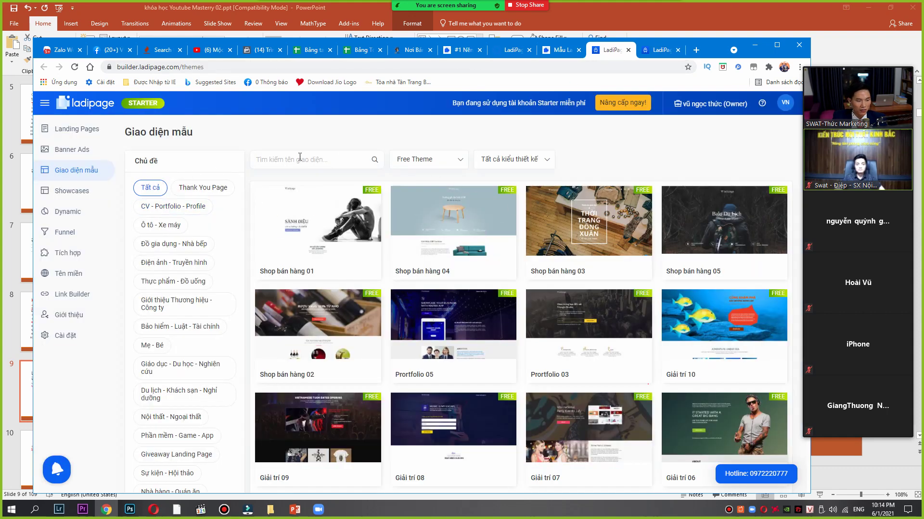
left_click(656, 47)
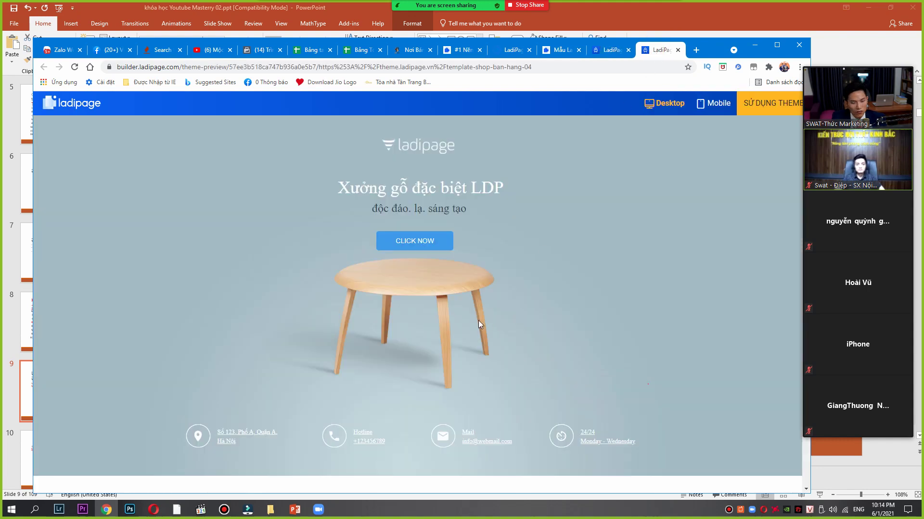
scroll(478, 320, "down", 4)
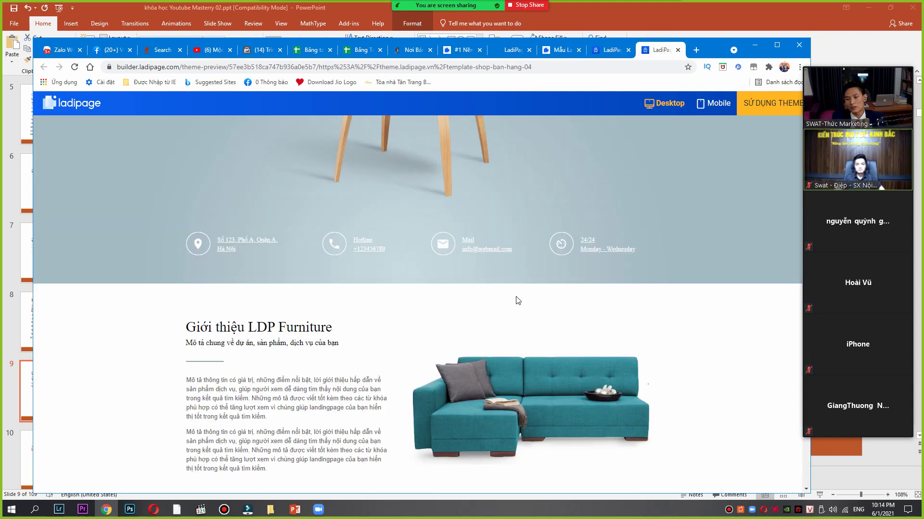
scroll(517, 301, "down", 3)
scroll(621, 216, "up", 15)
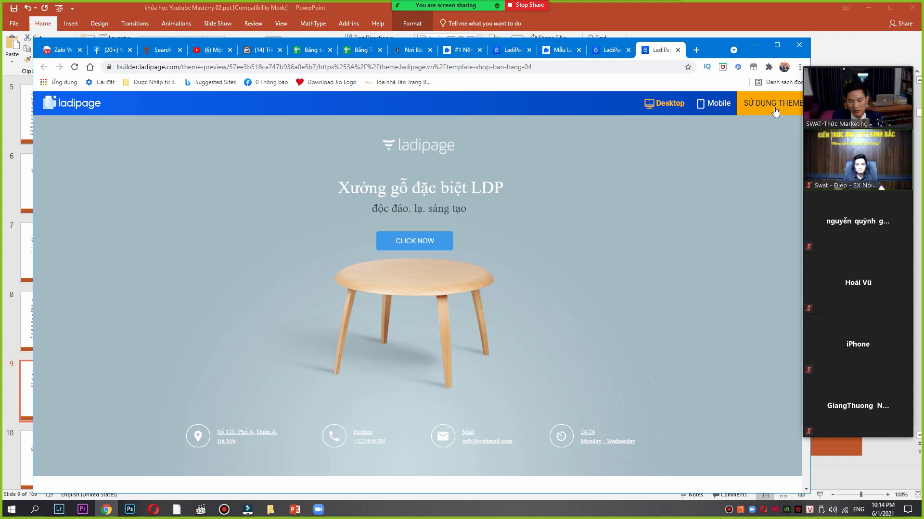
Create a responsive landing page named demo with the tag noi that from this template, and dismiss the V2 conversion notice.
left_click(774, 110)
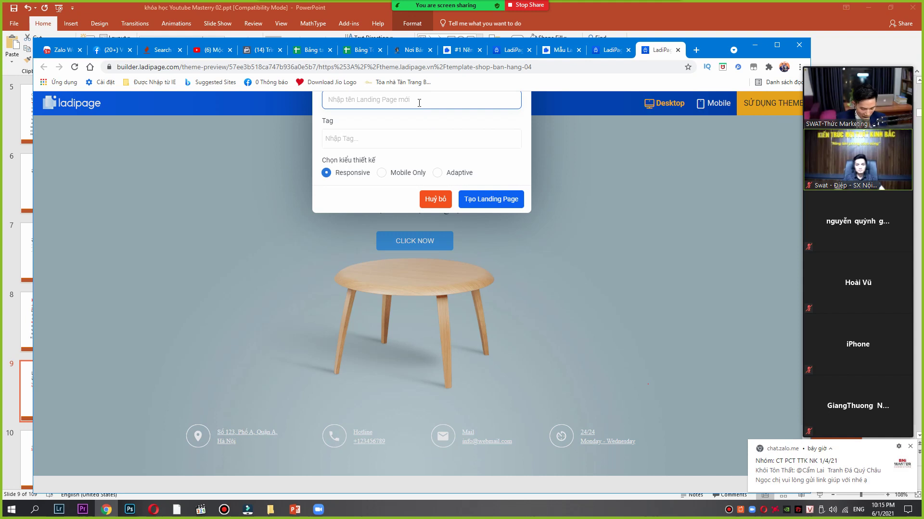
type("demo")
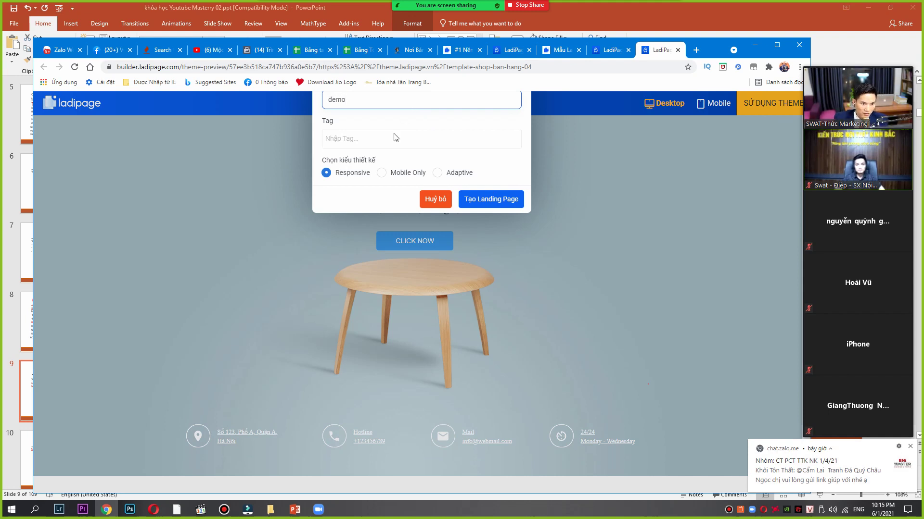
left_click(383, 143)
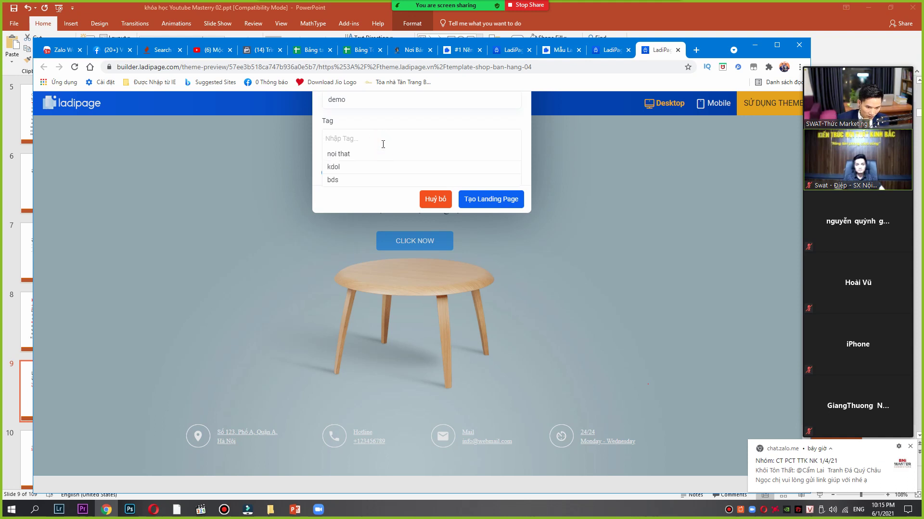
left_click(370, 153)
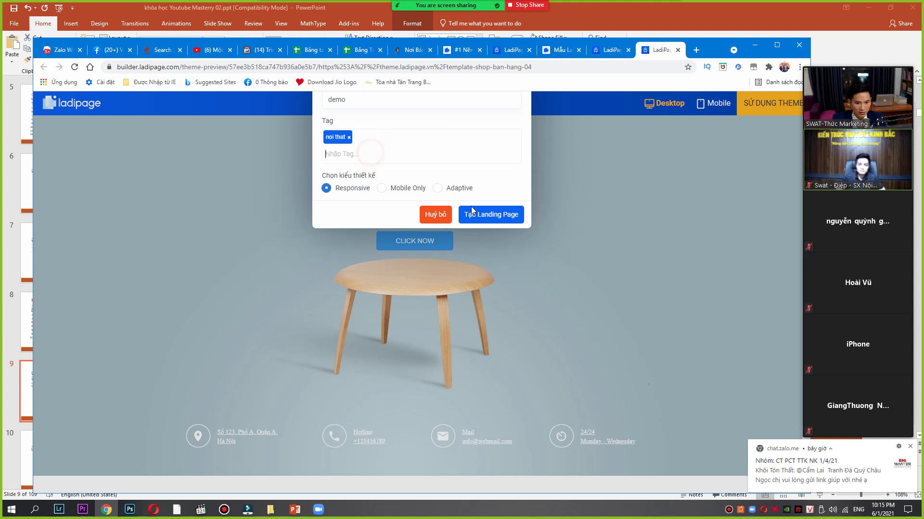
left_click(494, 218)
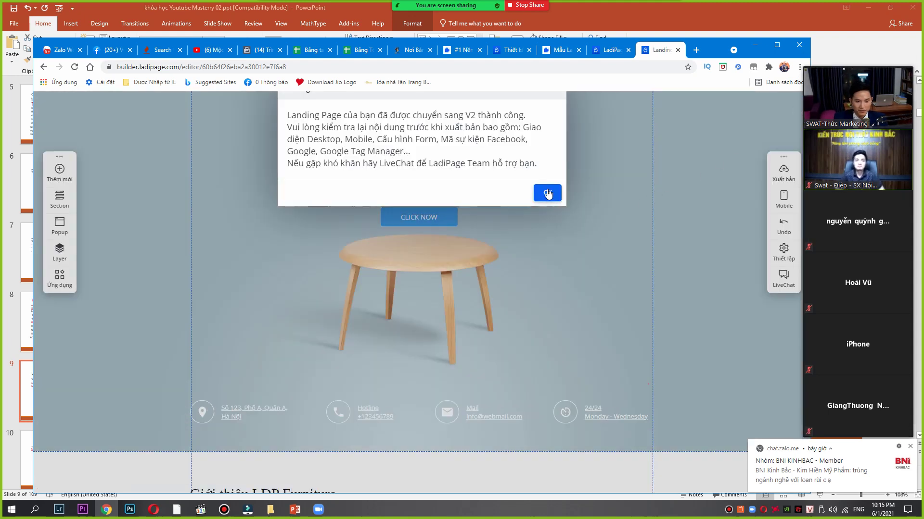
left_click(547, 192)
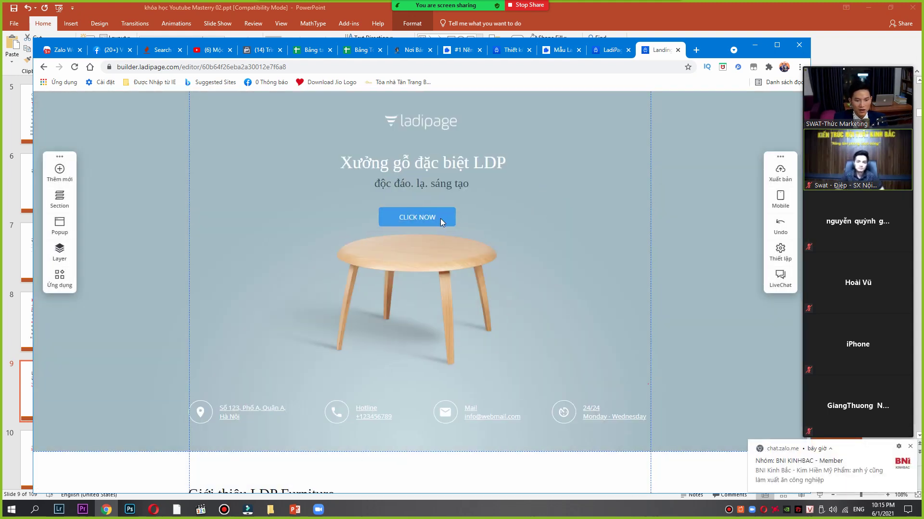
Change the text of the banner's blue CLICK NOW button to "Xem Ngay".
scroll(469, 206, "down", 3)
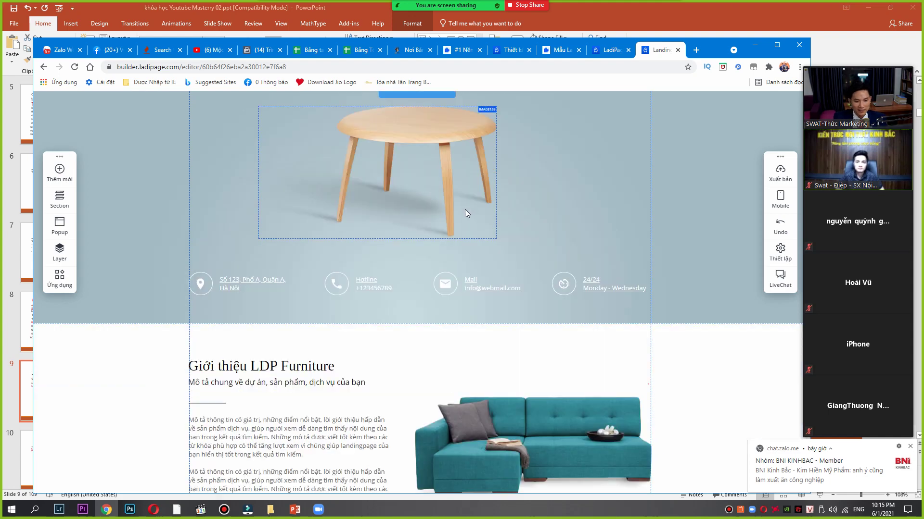
scroll(465, 209, "up", 3)
left_click(433, 217)
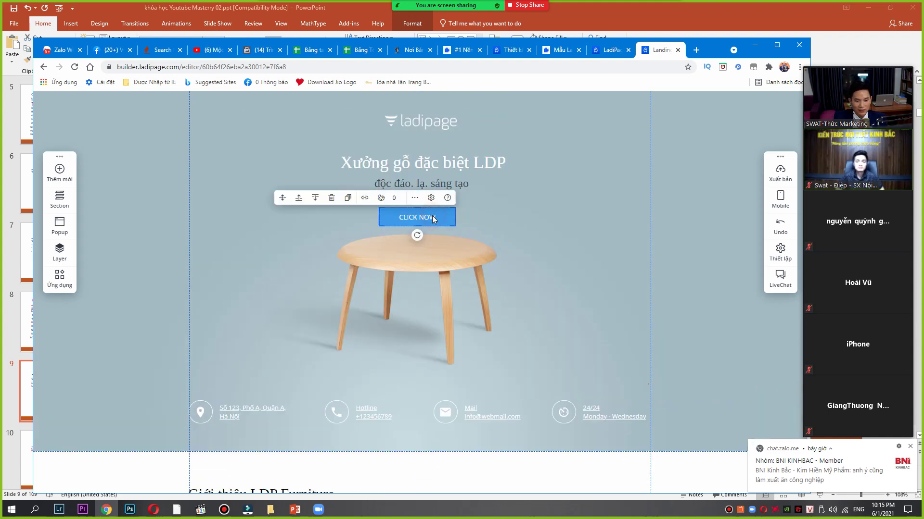
double_click(432, 216)
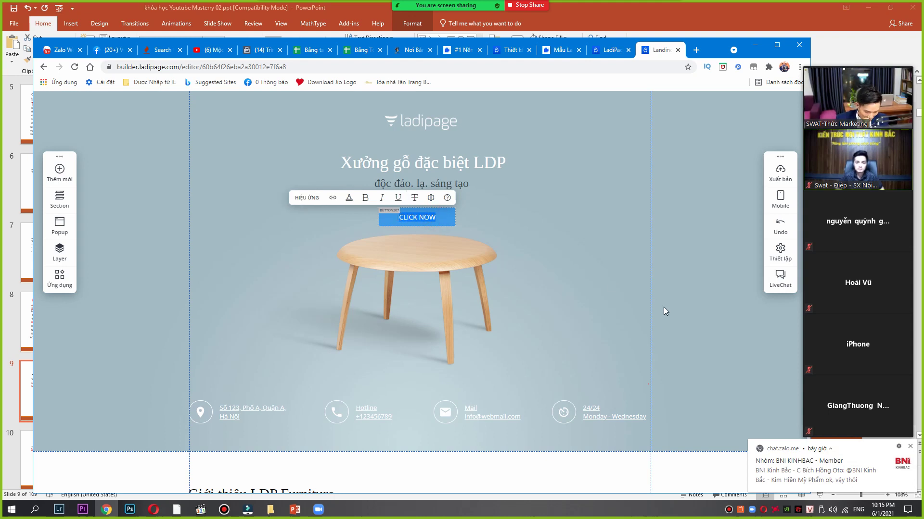
type("Xem Ngay")
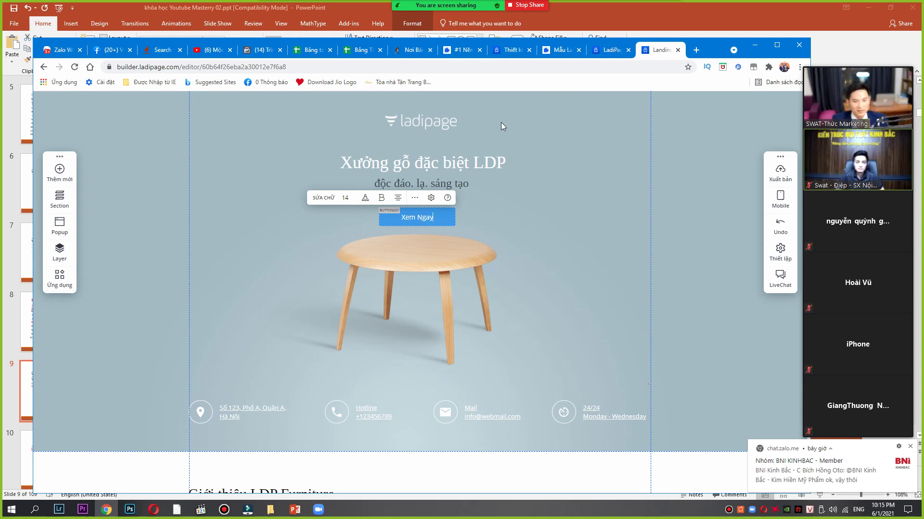
Replace the banner's main heading text with "KIẾN TRÚC KINH BẮC".
left_click(498, 161)
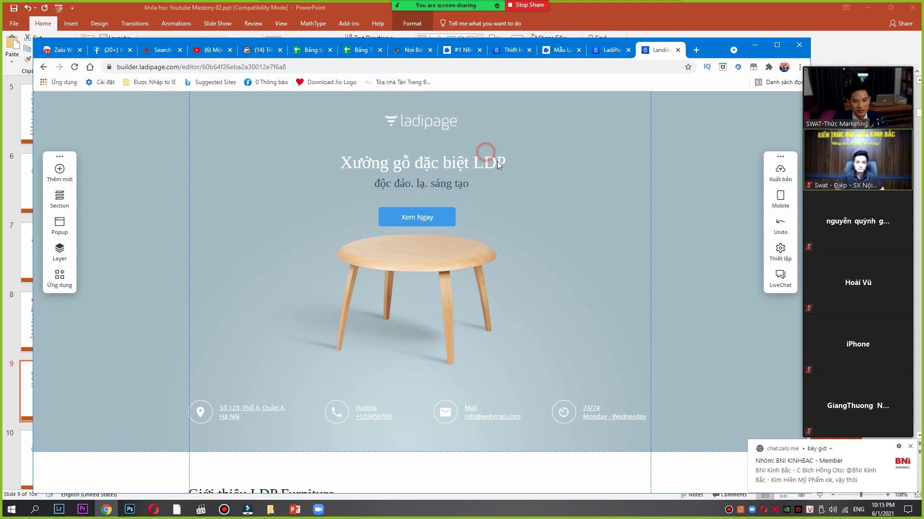
double_click(503, 162)
left_click(505, 162)
left_click_drag(506, 162, 339, 163)
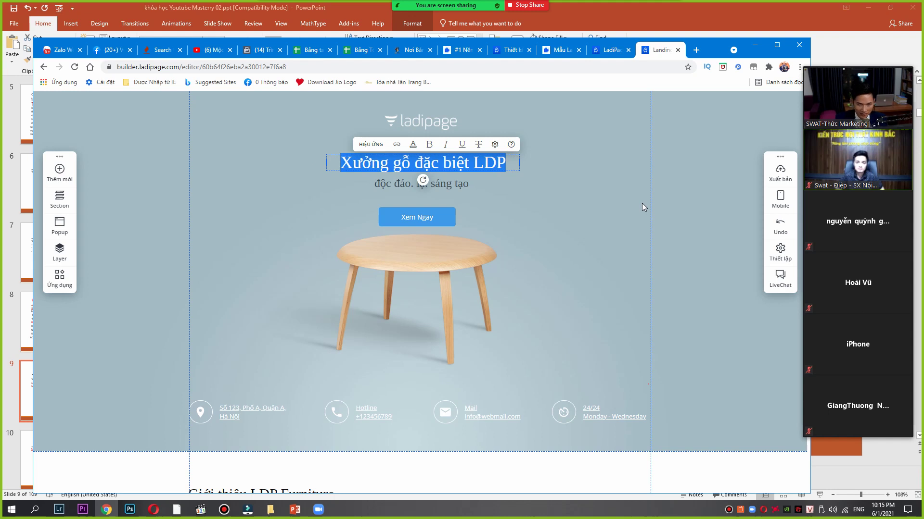
type("Kieen")
key("BackSpace")
key("BackSpace")
key("BackSpace")
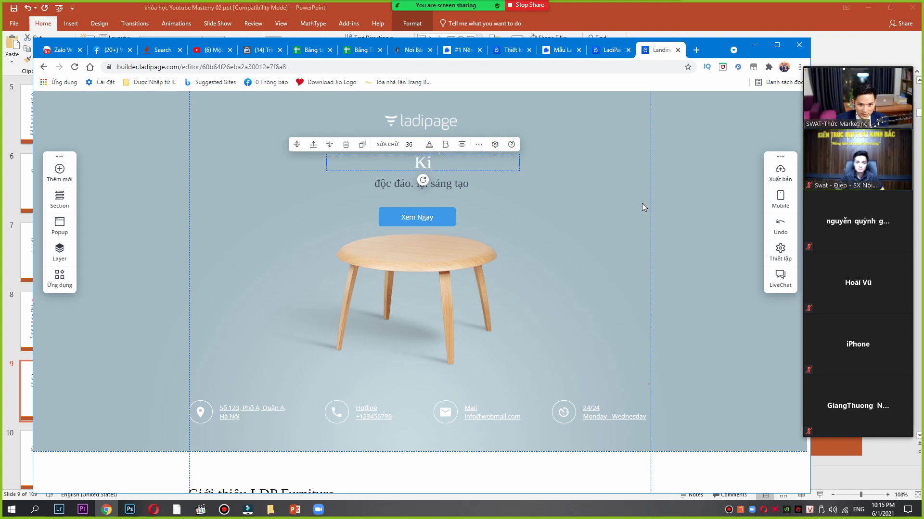
type("IẾN TRIC")
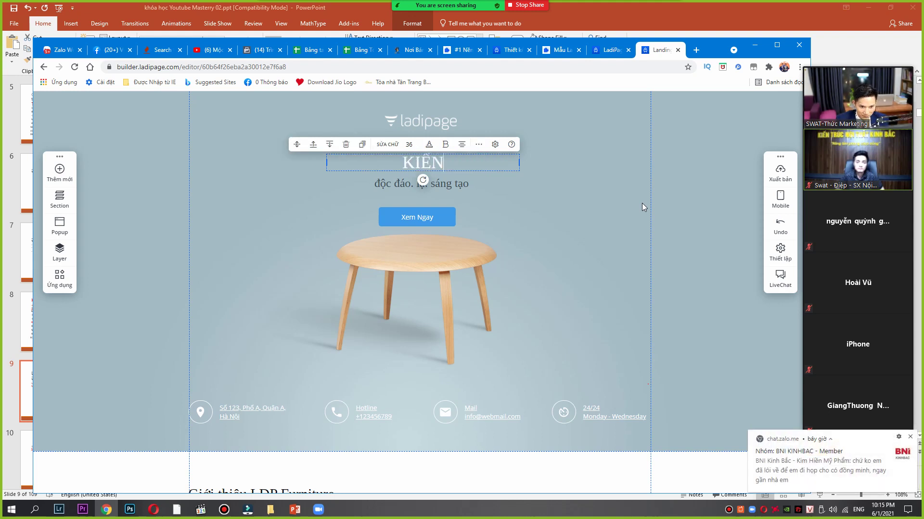
key("BackSpace")
key("BackSpace")
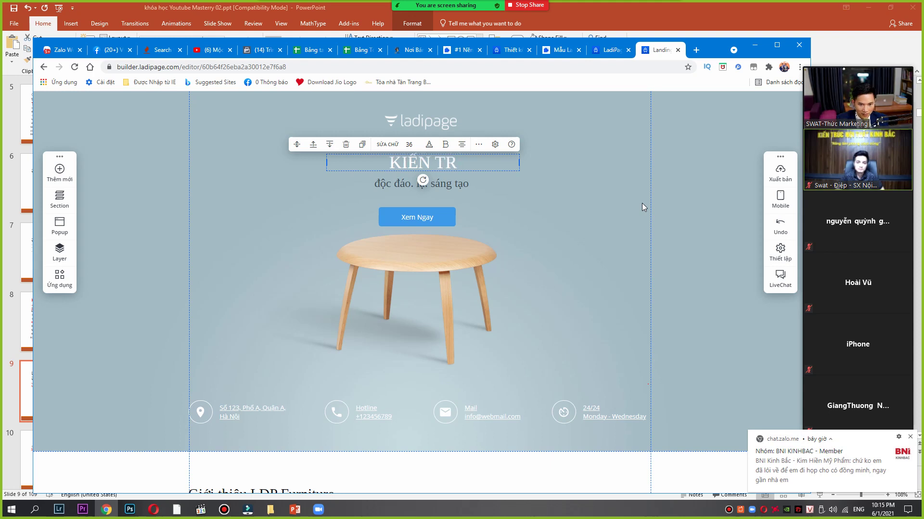
type("ÚC")
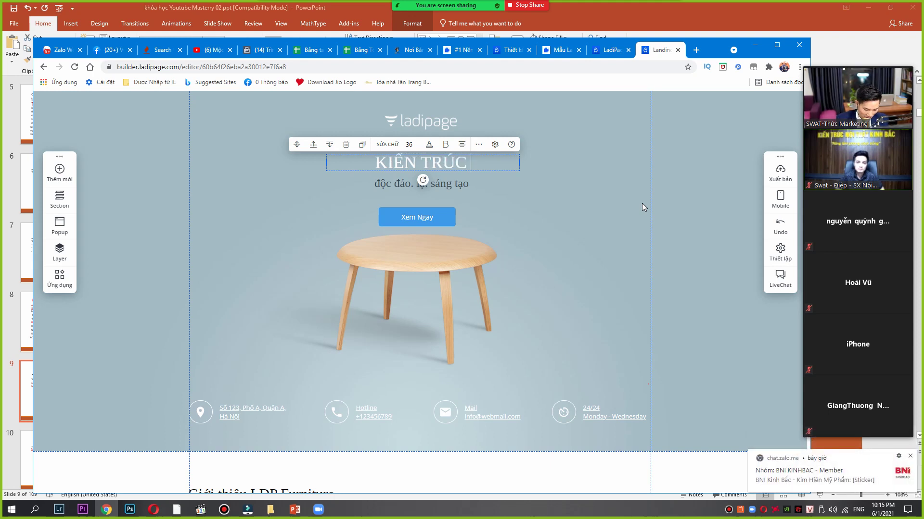
type(" KINH BẮC")
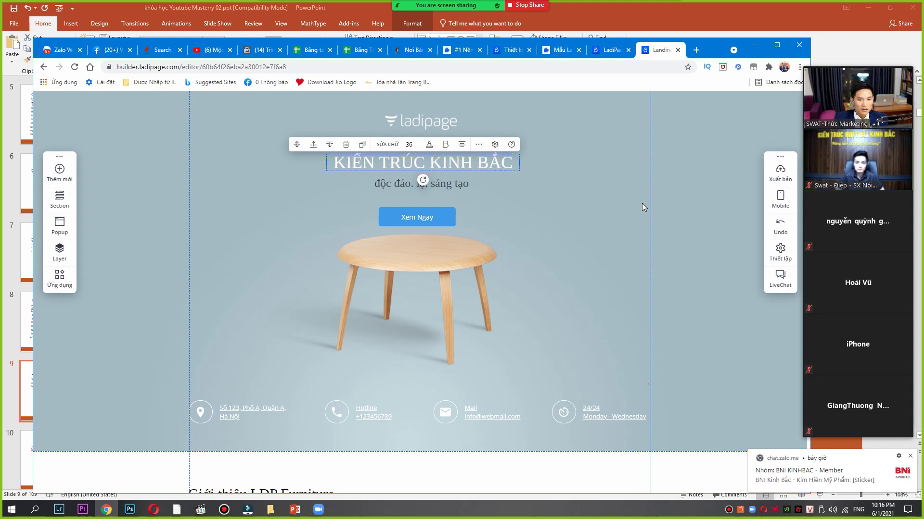
left_click(538, 236)
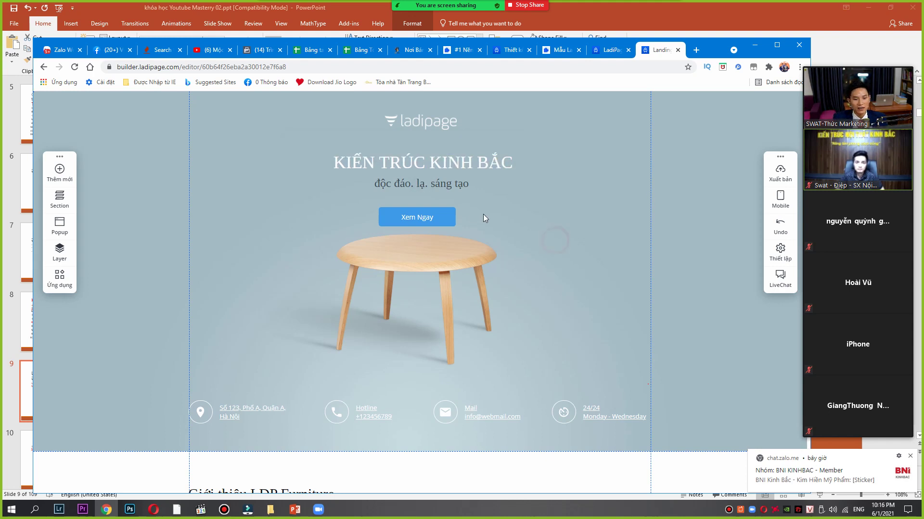
Open the image replacement library for the banner's table picture and try to access the free image stock.
left_click(438, 261)
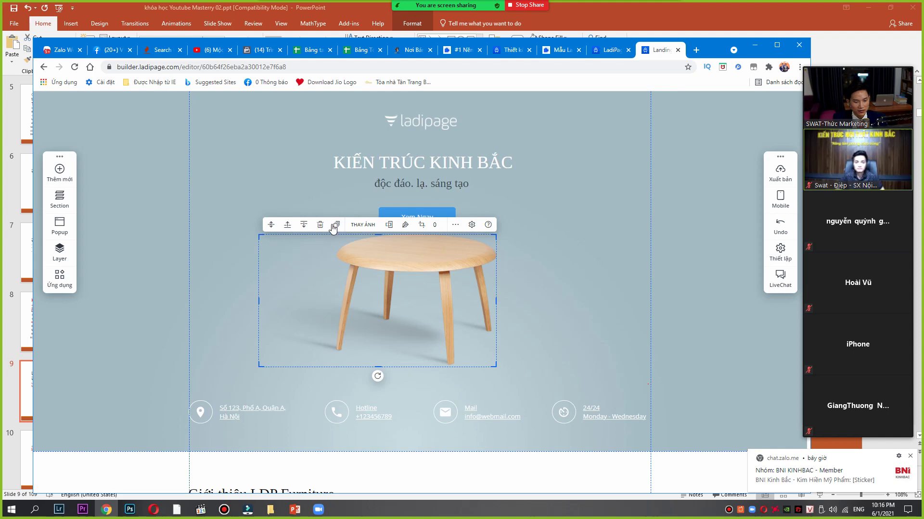
left_click(358, 226)
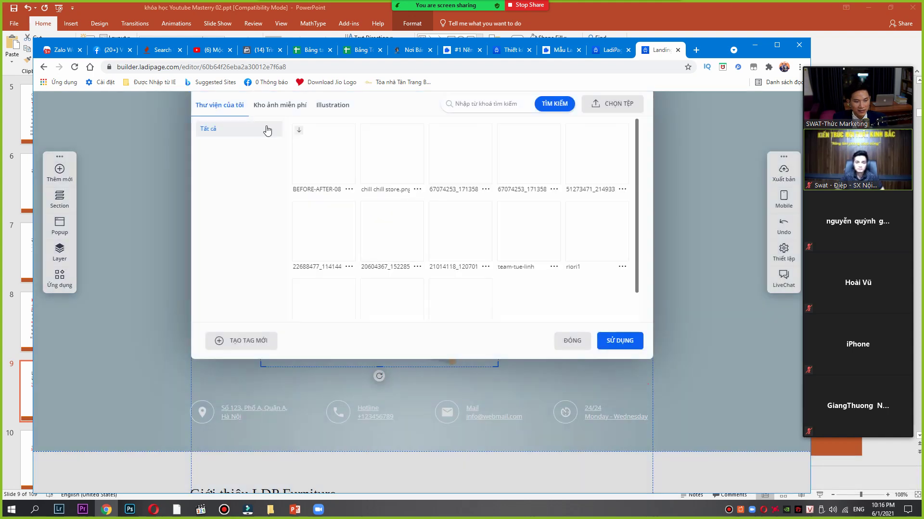
left_click(280, 105)
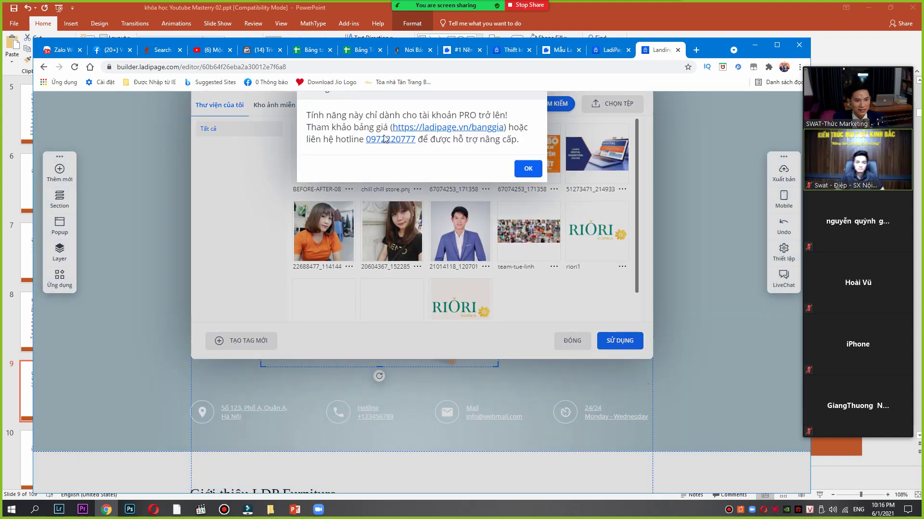
left_click(529, 170)
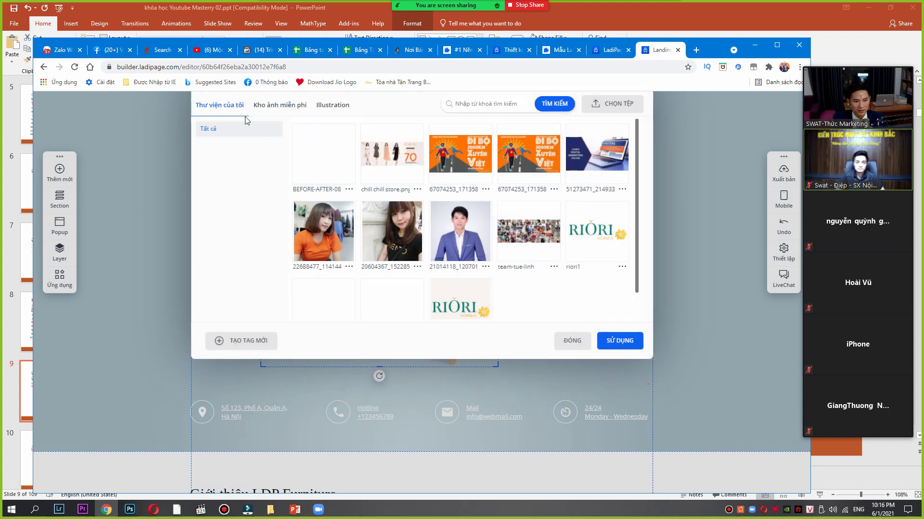
scroll(549, 231, "down", 1)
scroll(544, 240, "up", 1)
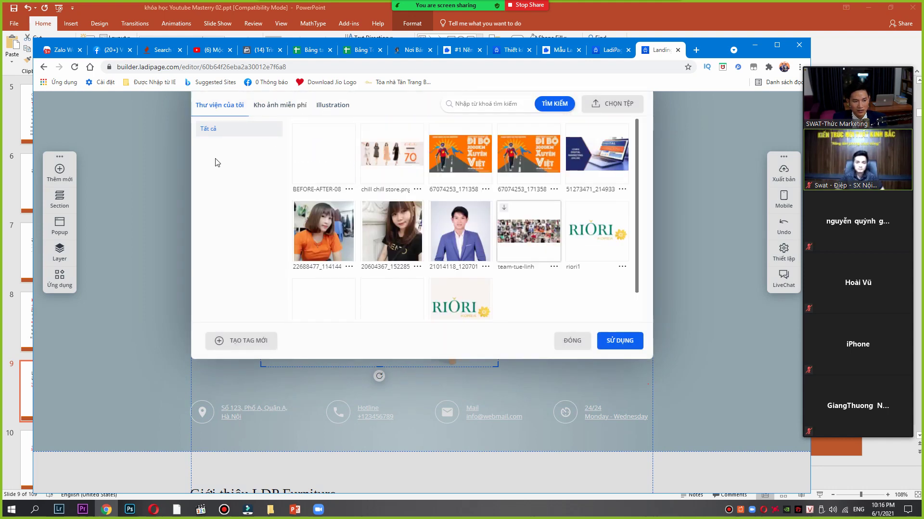
Try to upload dfgd.png from the presenter's folder on Local Disk (D:) to the image library, and dismiss the upload notice.
left_click(612, 104)
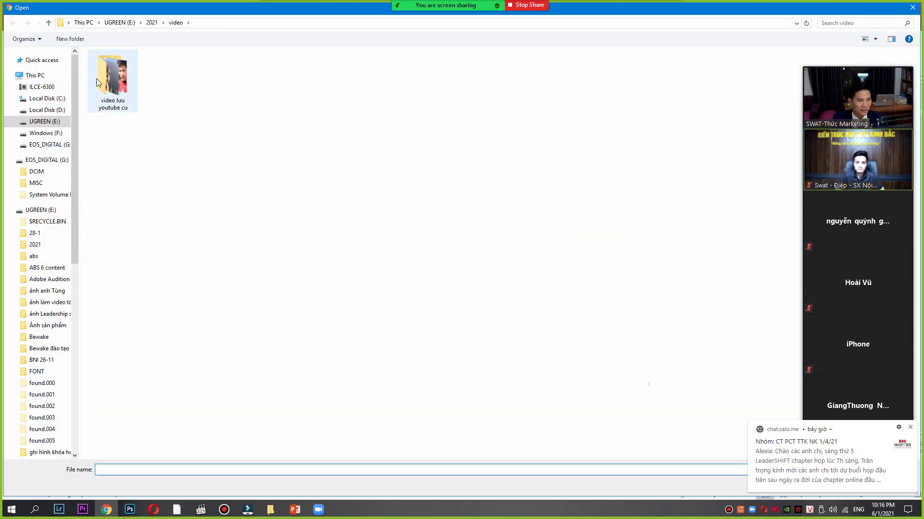
left_click(111, 23)
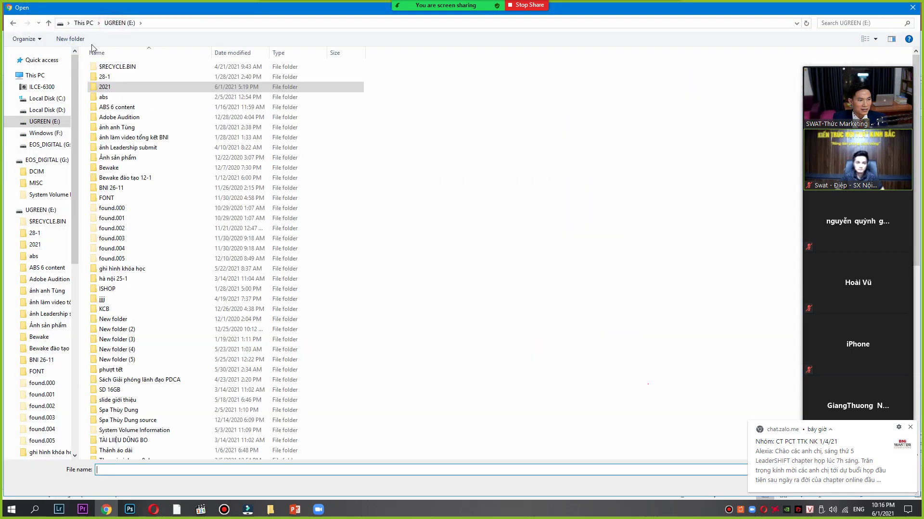
left_click(47, 98)
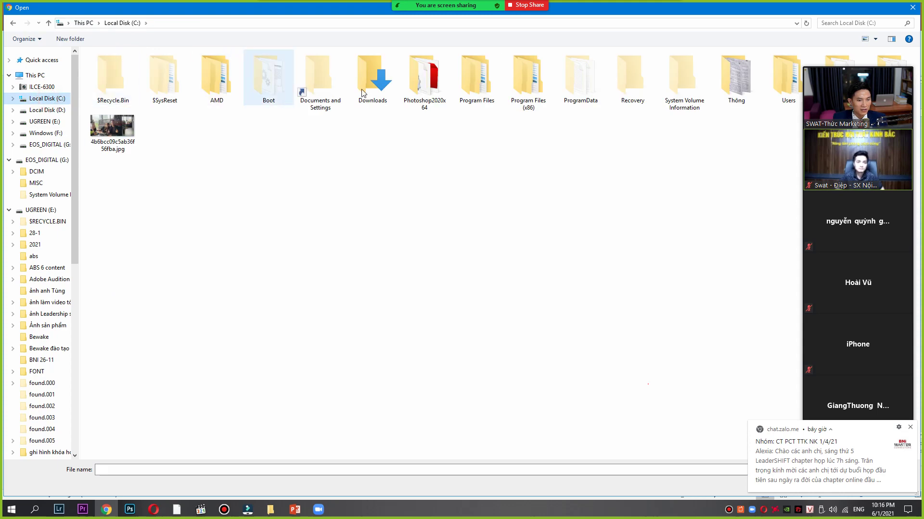
left_click(47, 109)
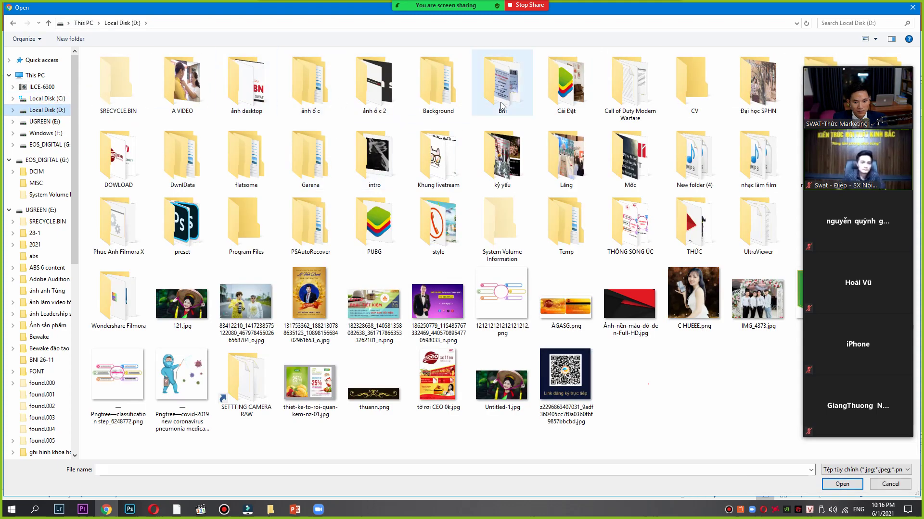
key("t")
key("t")
key("t")
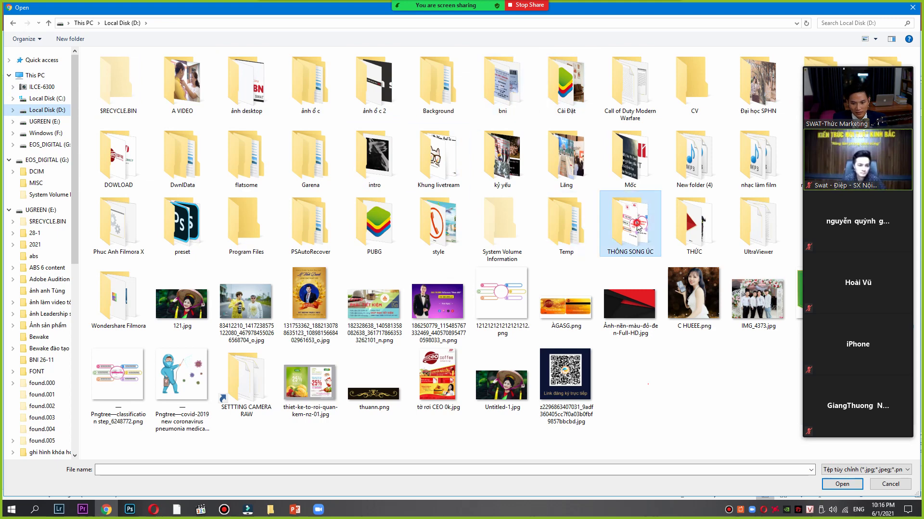
key("Return")
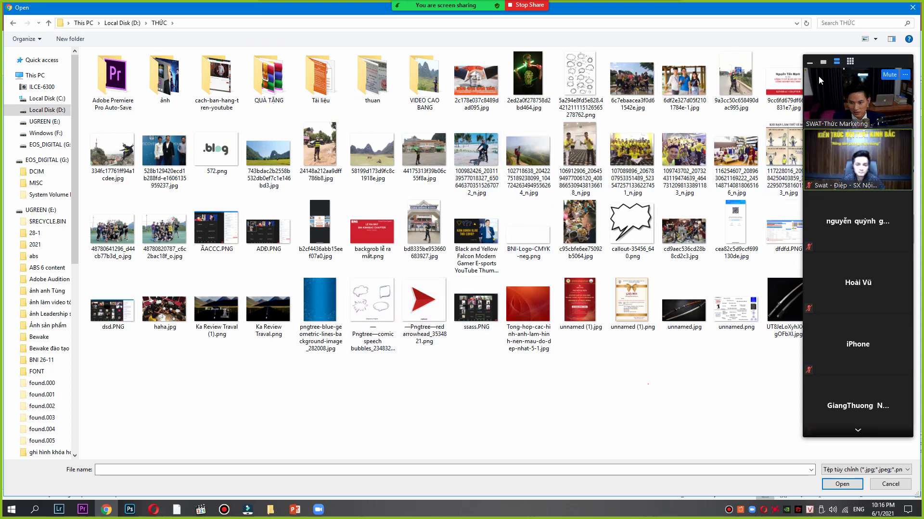
left_click(821, 58)
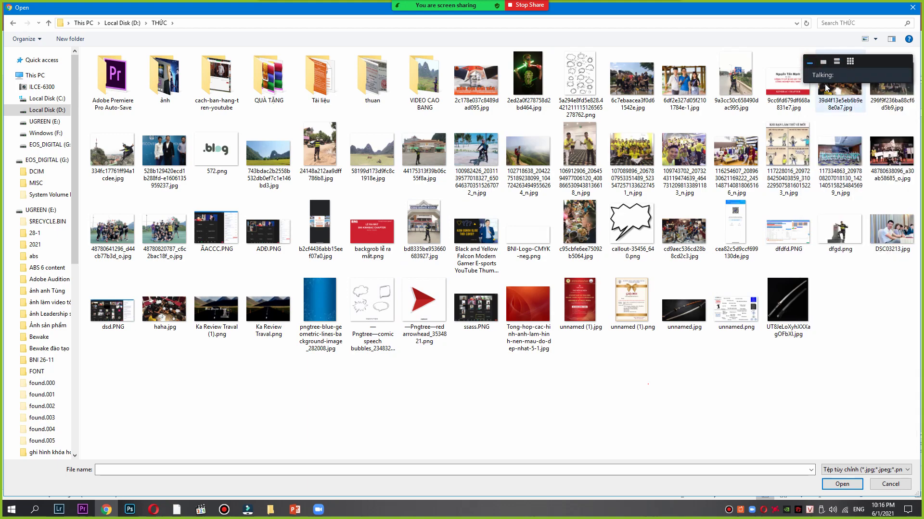
double_click(840, 236)
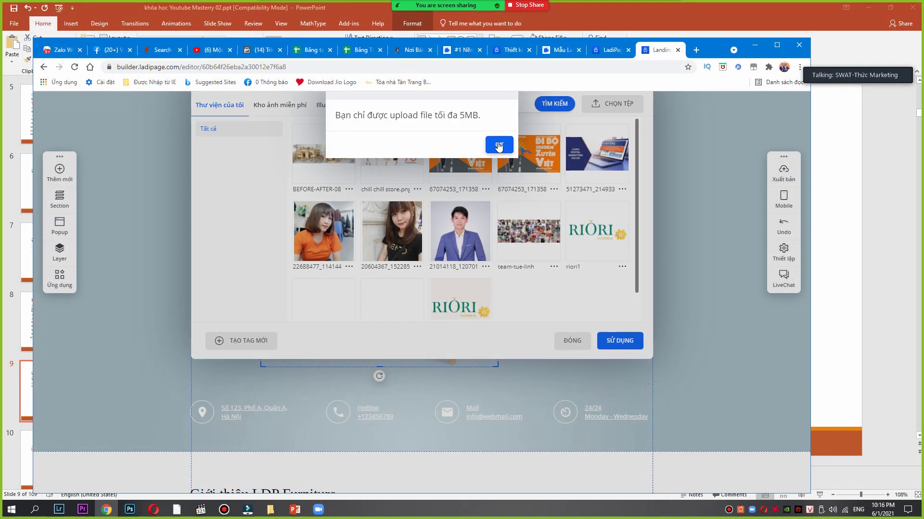
left_click(498, 146)
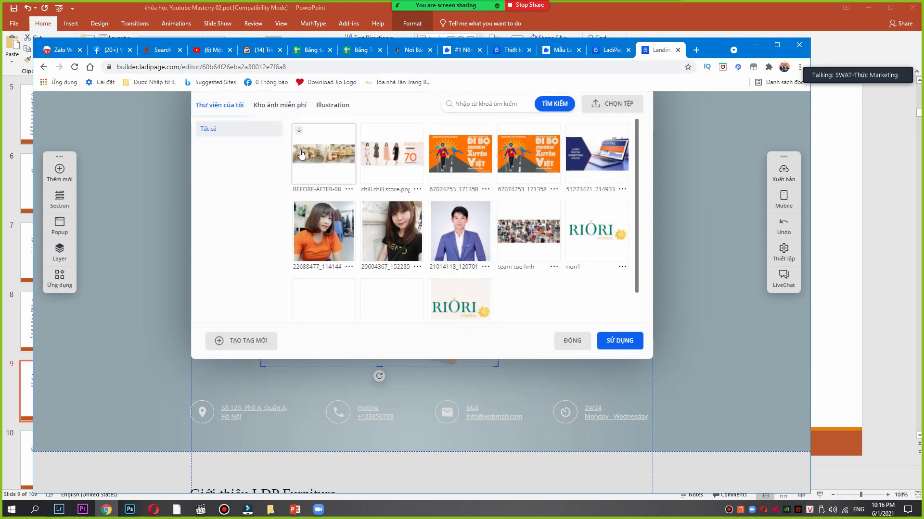
Replace the banner's table picture with the library image chill chill store.png and check it in the banner.
left_click(407, 152)
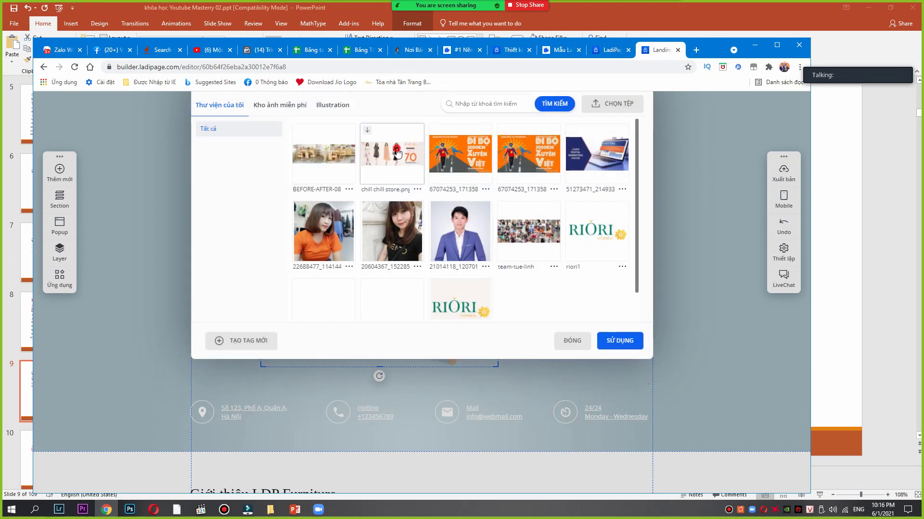
left_click(600, 345)
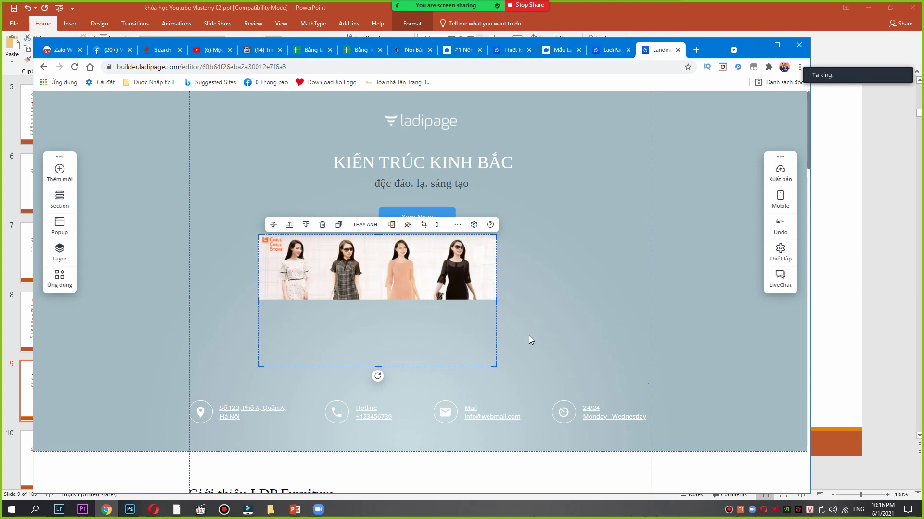
left_click(574, 232)
left_click(457, 284)
left_click(556, 276)
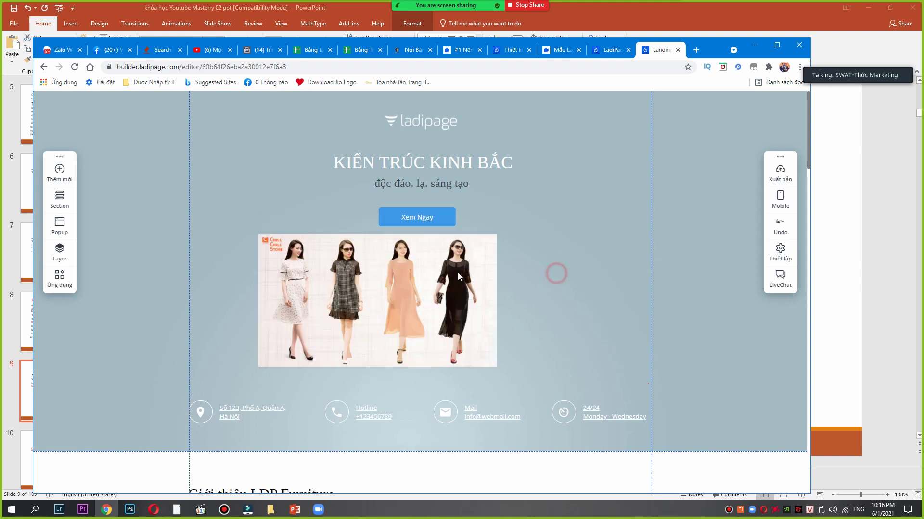
scroll(452, 188, "down", 1)
scroll(449, 192, "up", 1)
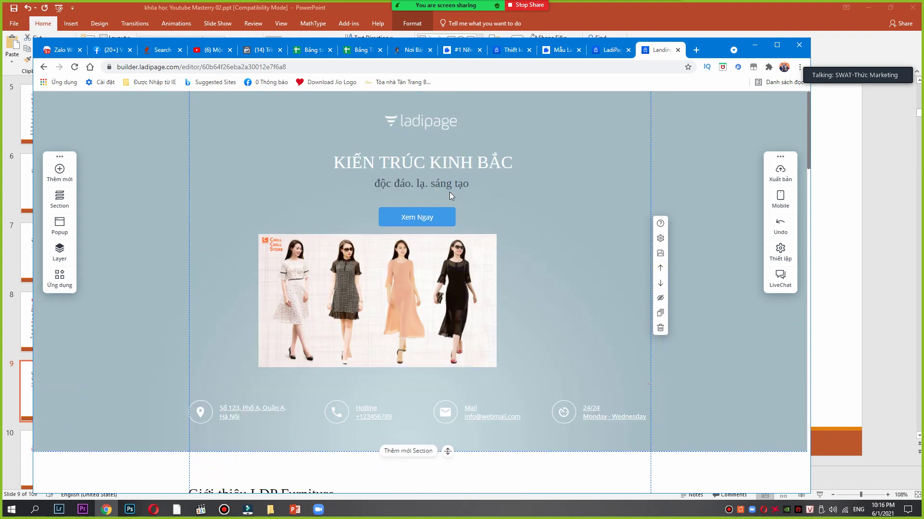
Undo the banner image replacement and deselect the picture.
left_click(467, 283)
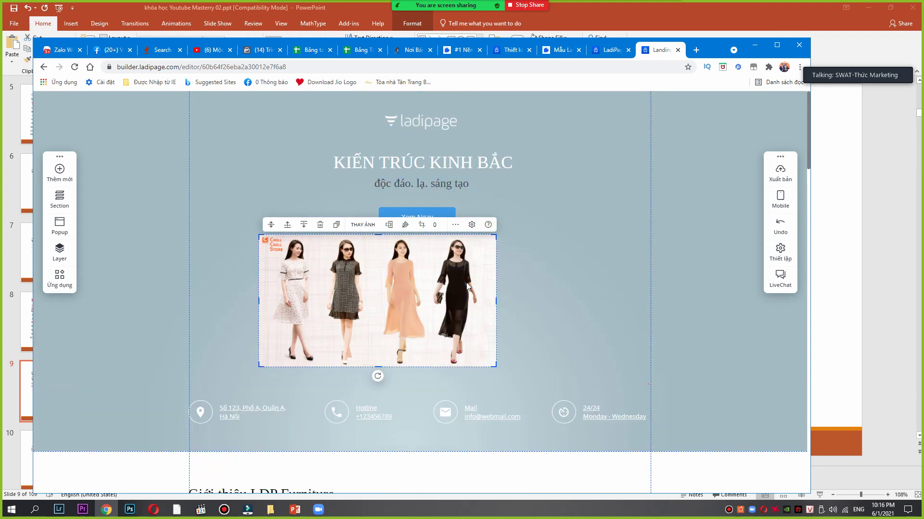
key("ctrl+z")
left_click(466, 282)
left_click(547, 287)
Review the template's remaining sections from the LDP Furniture introduction down to the footer, and return to the banner.
scroll(546, 288, "down", 5)
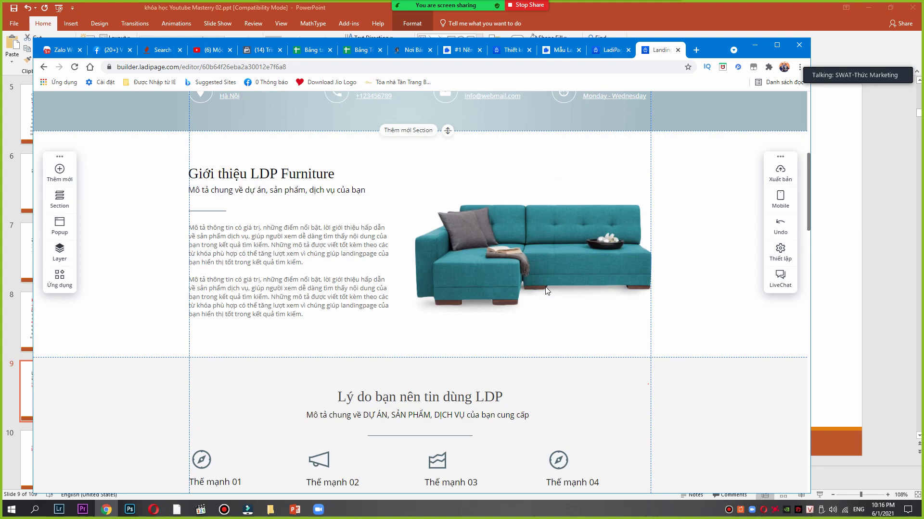
left_click(547, 289)
left_click(282, 230)
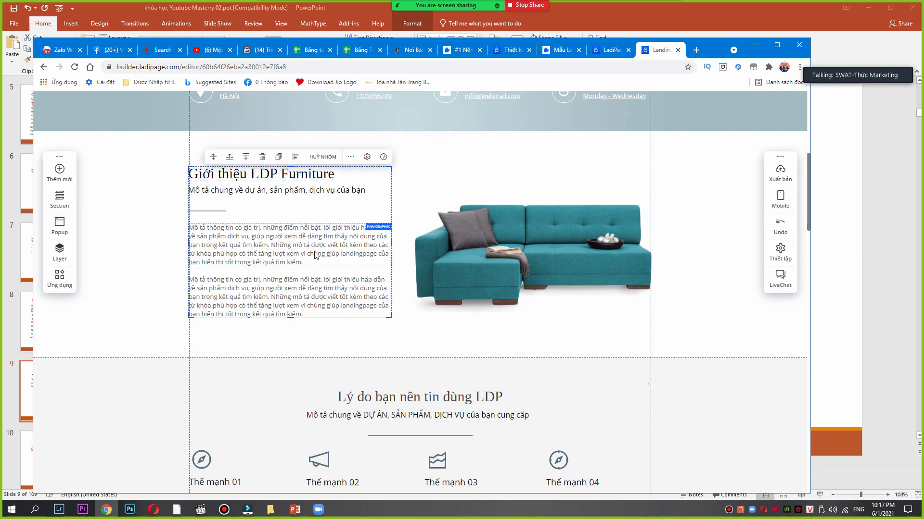
scroll(316, 254, "down", 8)
scroll(316, 255, "up", 7)
scroll(316, 253, "down", 15)
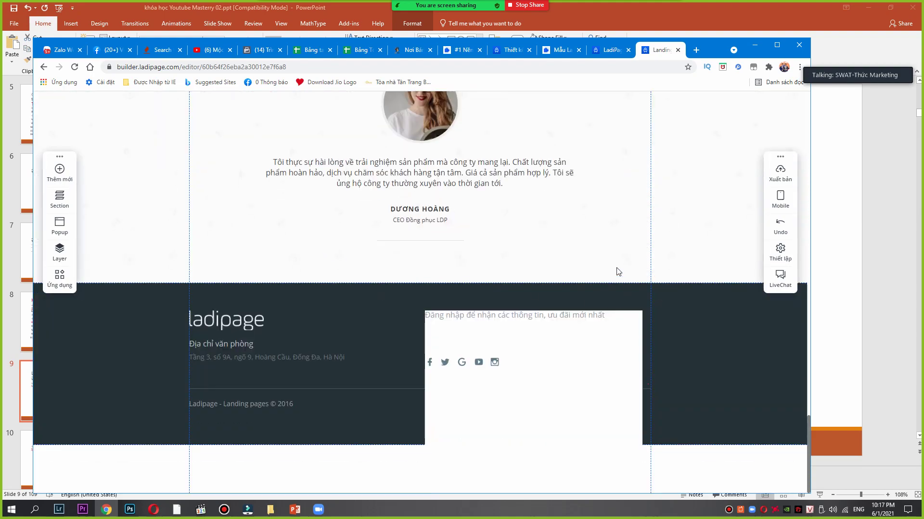
scroll(616, 269, "up", 18)
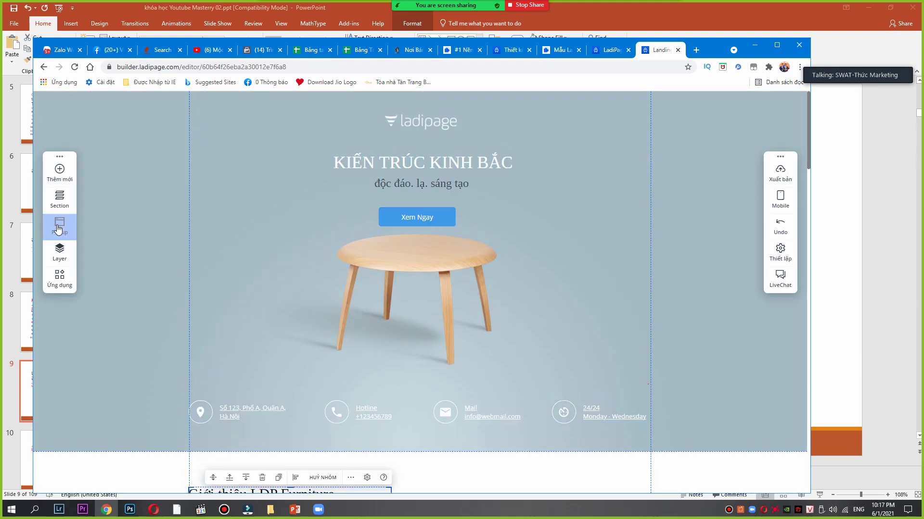
Show the lists of popups, addable elements and available apps for the landing page.
left_click(59, 228)
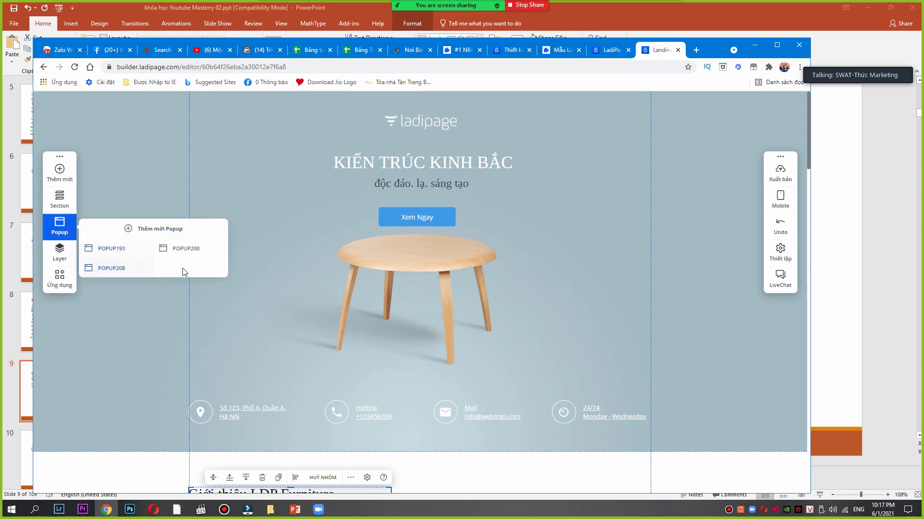
left_click(59, 173)
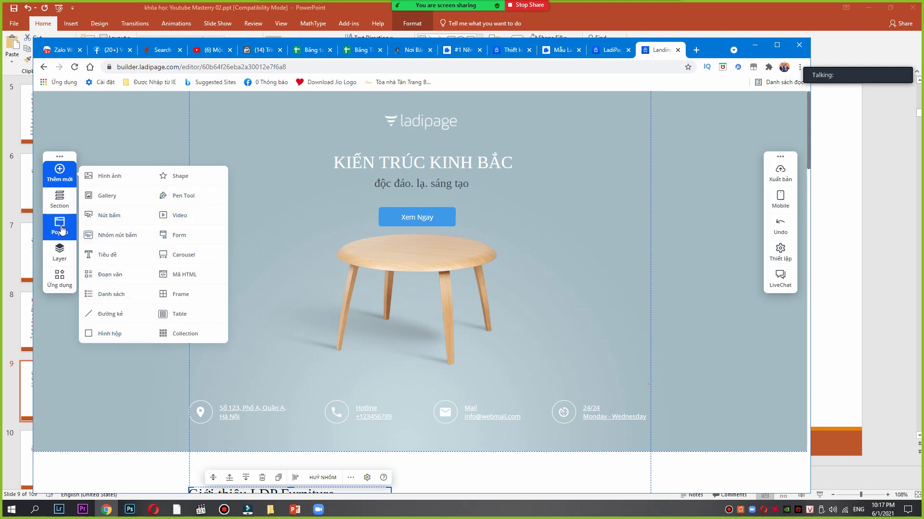
left_click(66, 278)
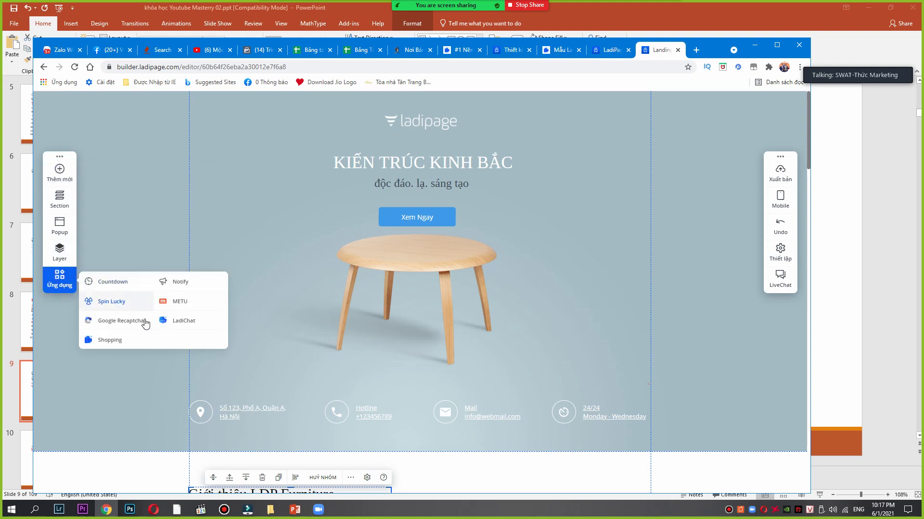
Add a video element over the banner's table and delete it again.
left_click(59, 174)
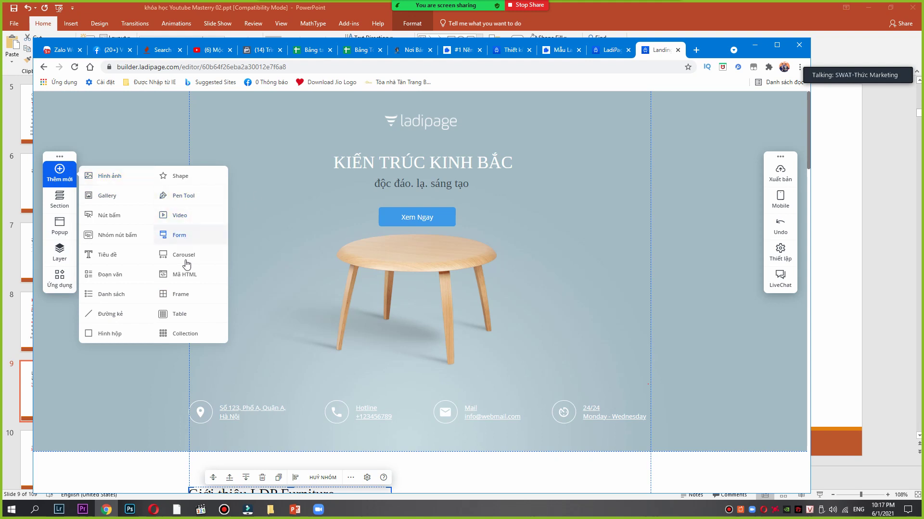
left_click(183, 215)
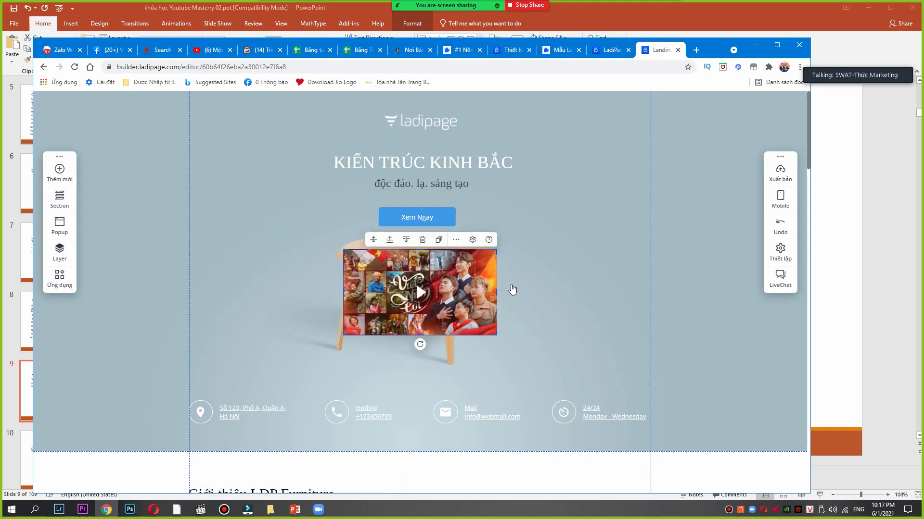
left_click(422, 295)
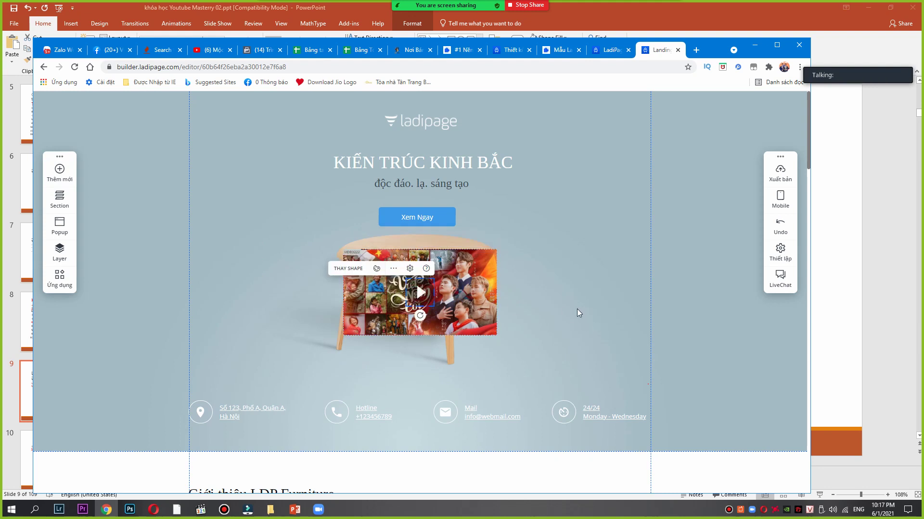
key("Delete")
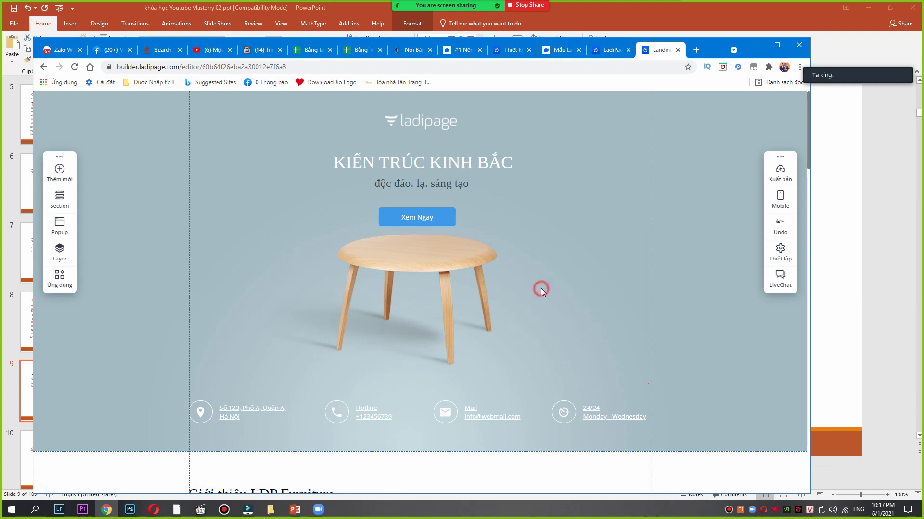
Review the landing page from the banner down to the footer, highlight its editor web address, and return to the banner.
scroll(540, 288, "down", 10)
scroll(553, 291, "down", 15)
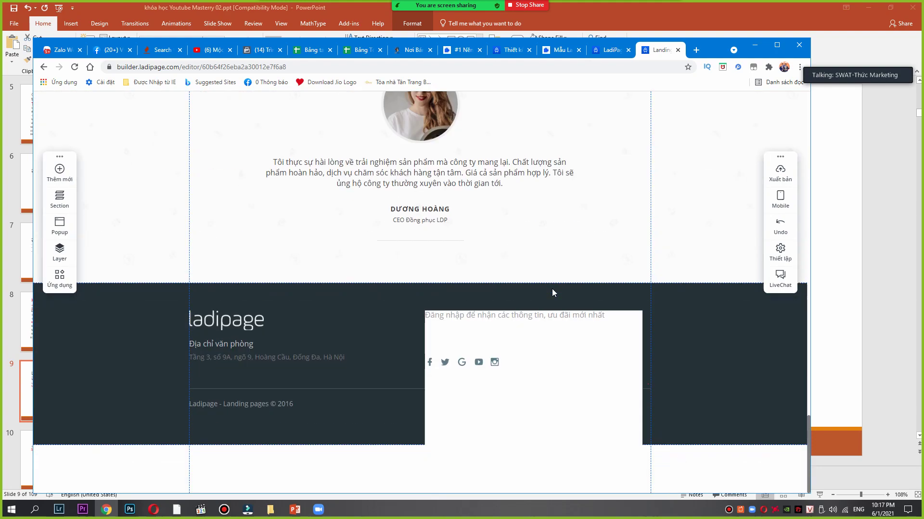
left_click(690, 356)
scroll(586, 326, "up", 20)
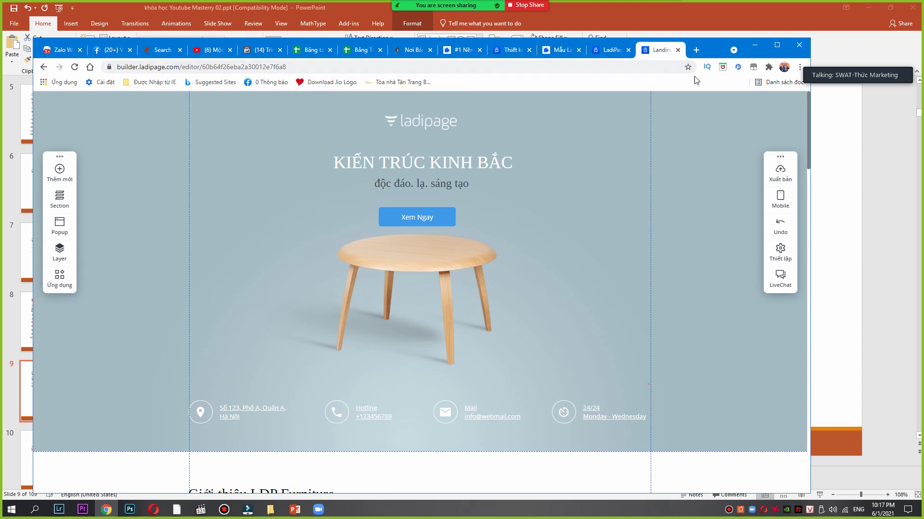
left_click_drag(361, 68, 140, 72)
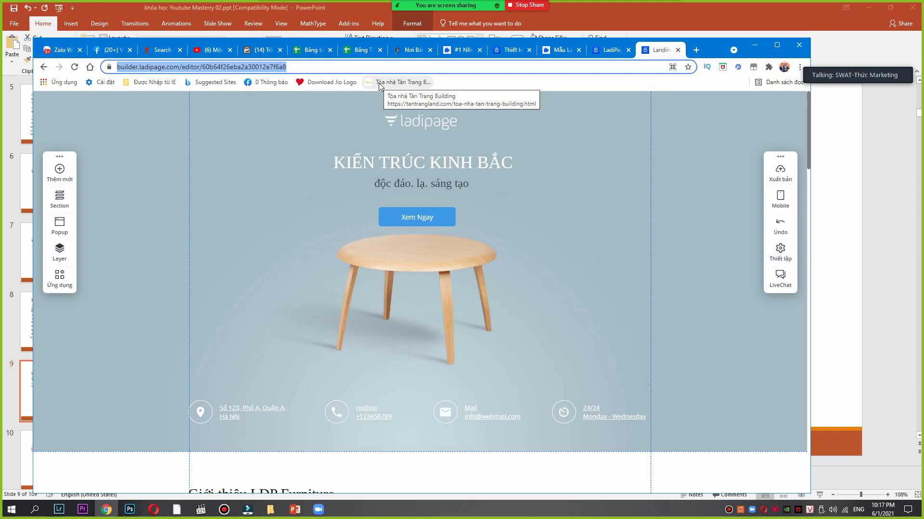
scroll(537, 169, "down", 6)
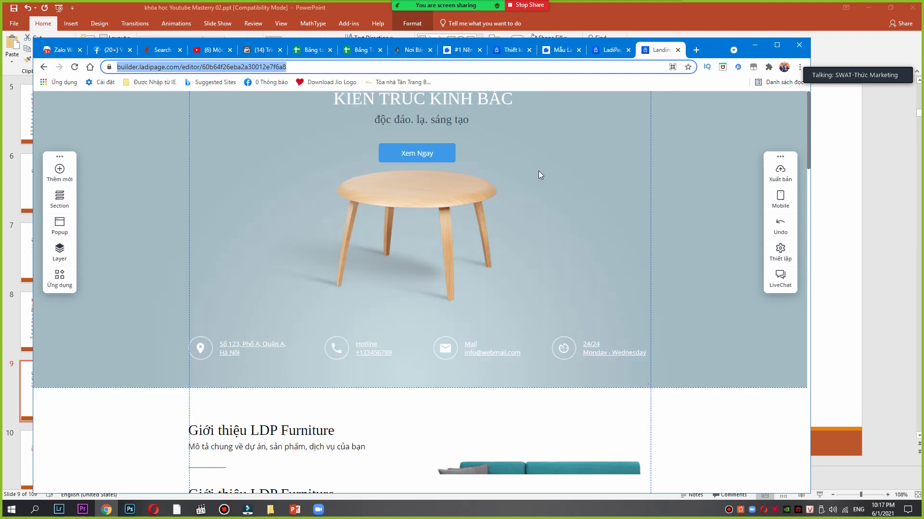
scroll(512, 179, "up", 2)
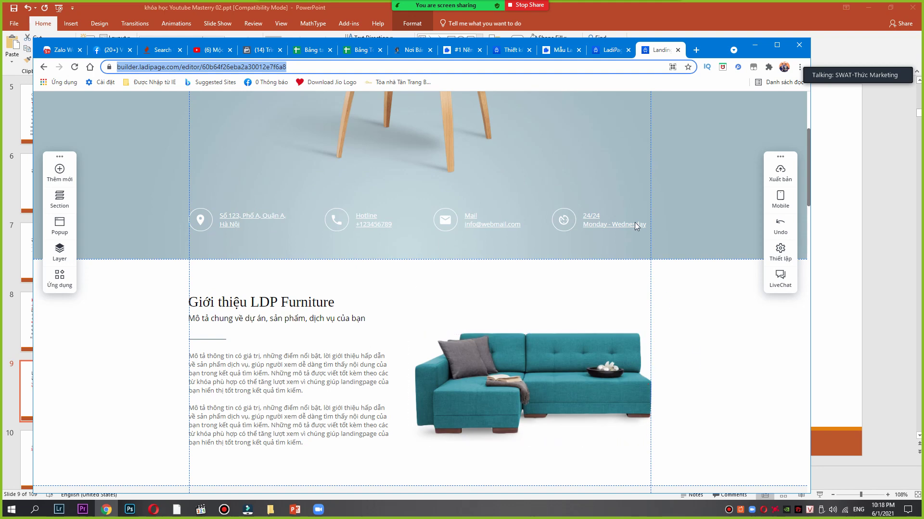
scroll(561, 304, "up", 4)
scroll(562, 182, "down", 10)
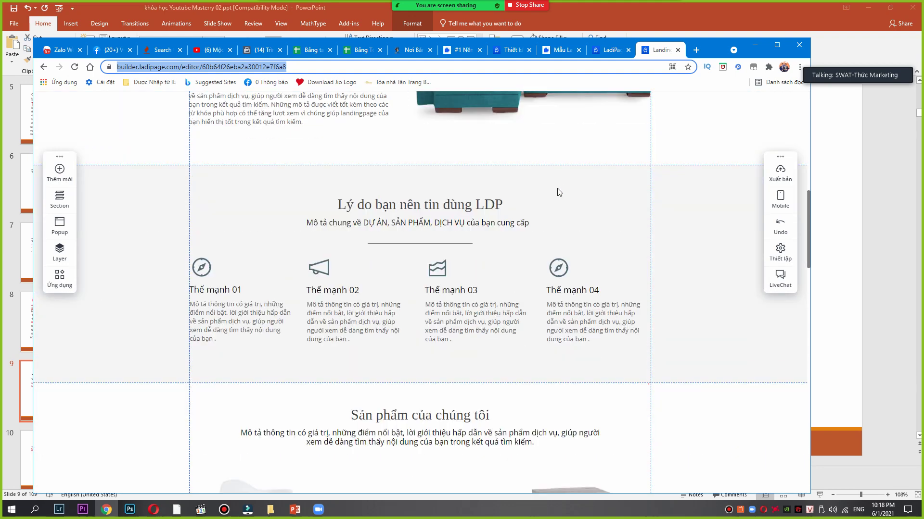
scroll(559, 193, "down", 15)
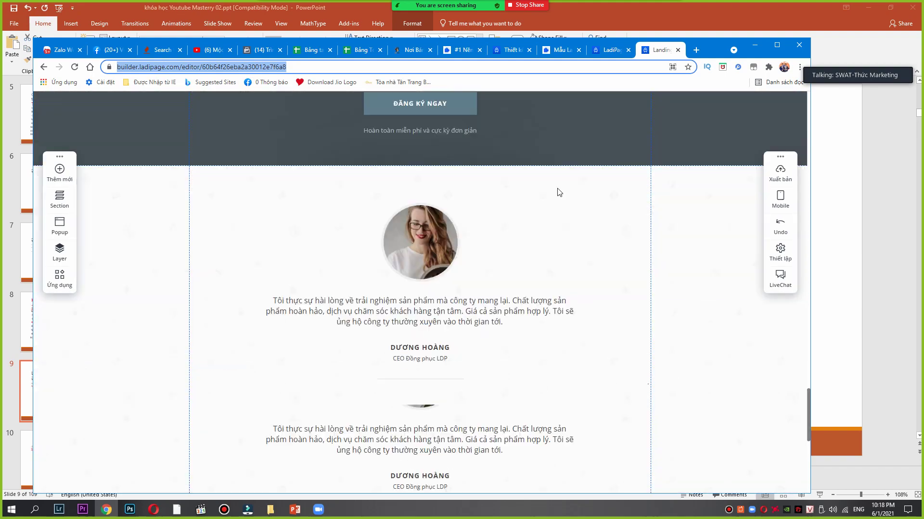
scroll(560, 192, "up", 20)
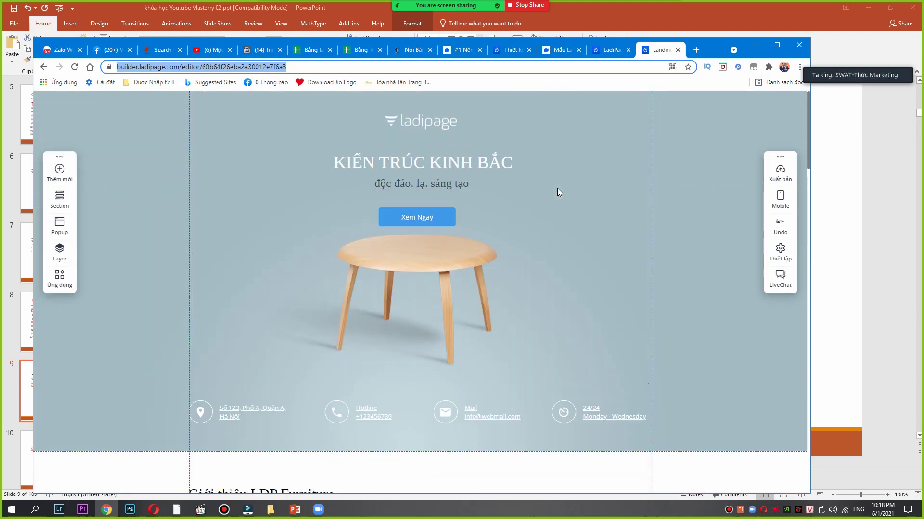
Replace the price text under the grey sofa in the Sản phẩm của chúng tôi section with CVCV.
left_click(706, 143)
scroll(551, 179, "down", 10)
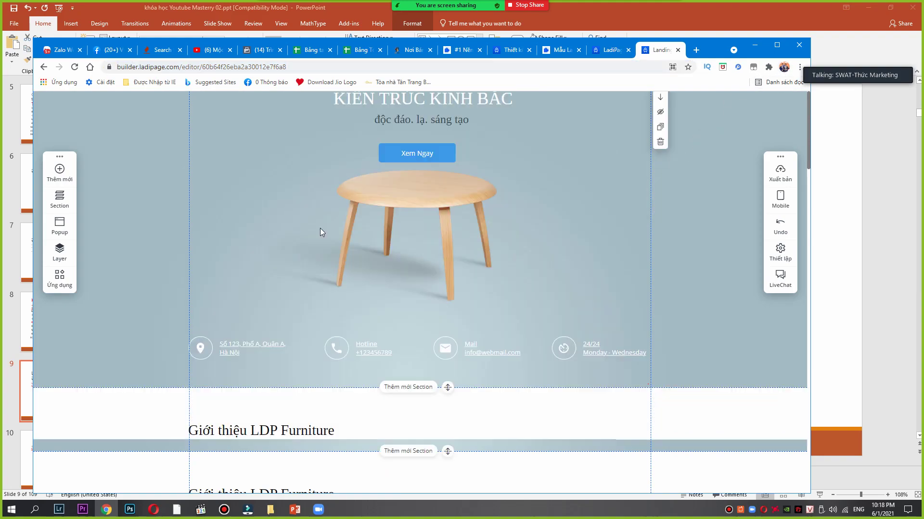
scroll(666, 263, "down", 12)
scroll(666, 264, "up", 9)
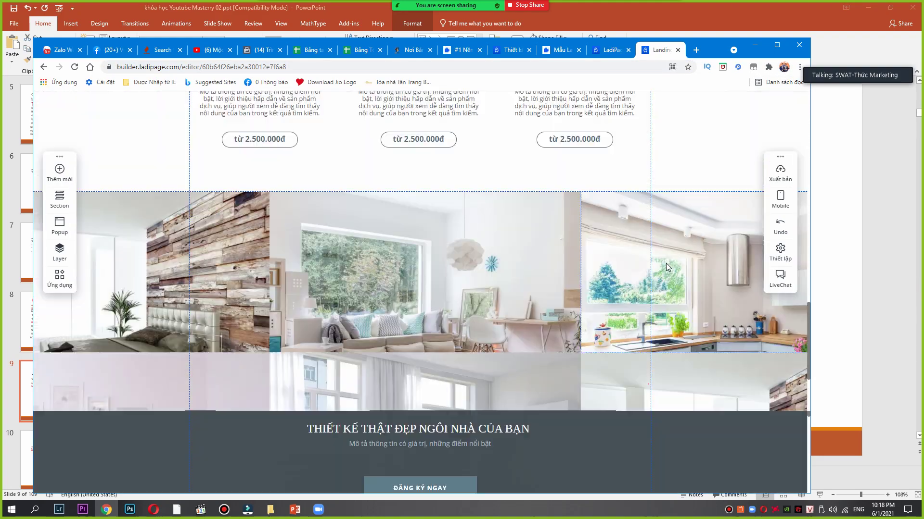
scroll(620, 255, "down", 8)
scroll(533, 260, "down", 1)
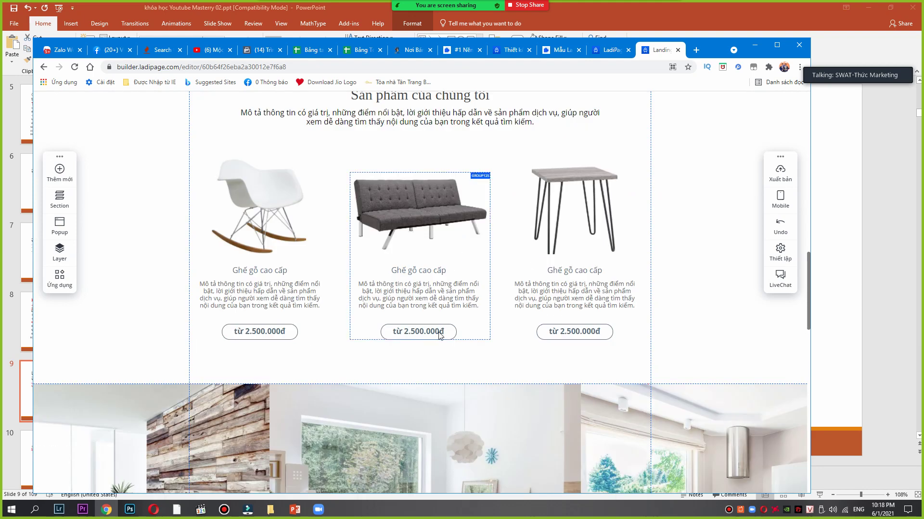
left_click(435, 331)
double_click(435, 331)
type("CVCV")
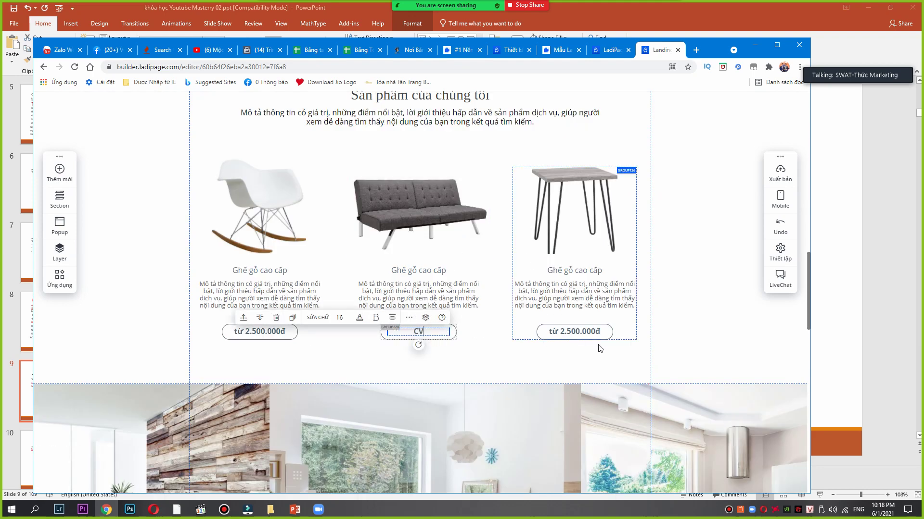
Select the side table's picture and the product section's description to point out which elements are editable.
left_click(595, 176)
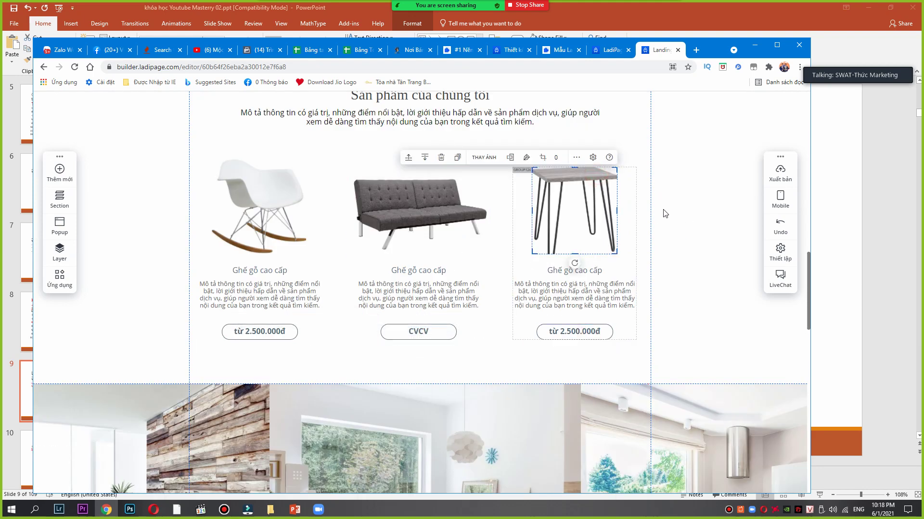
left_click(378, 104)
left_click(386, 119)
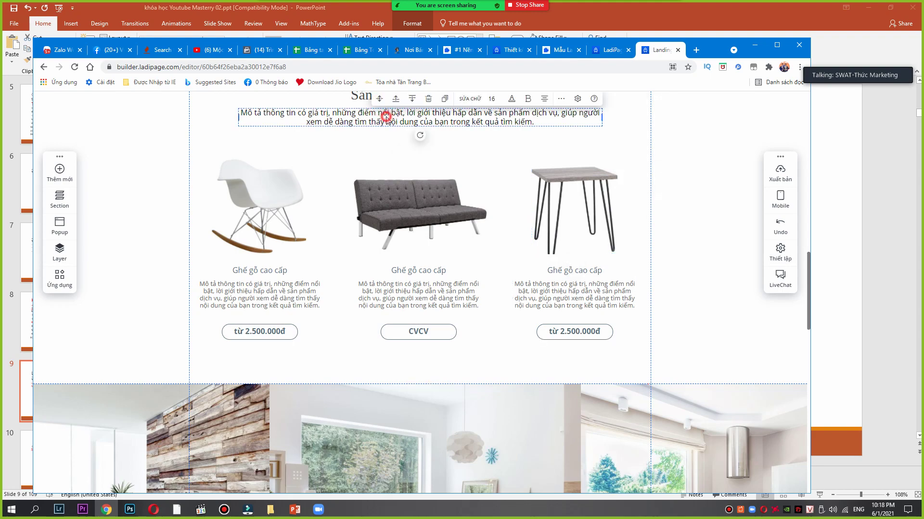
double_click(387, 120)
scroll(702, 214, "down", 5)
left_click(688, 218)
scroll(544, 339, "down", 10)
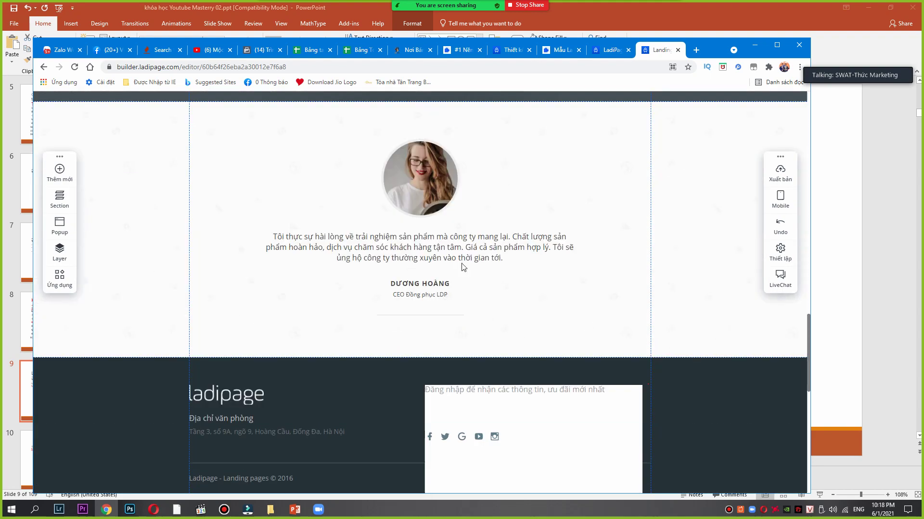
Select the testimonial's portrait and the footer's newsletter group as further editable elements, and return to the banner.
left_click(426, 239)
left_click(424, 193)
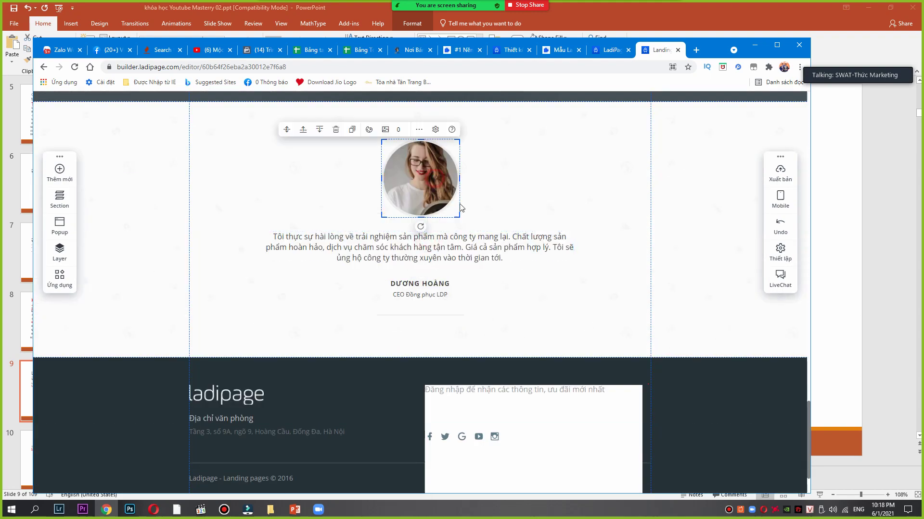
left_click(627, 270)
scroll(627, 270, "down", 2)
left_click(503, 332)
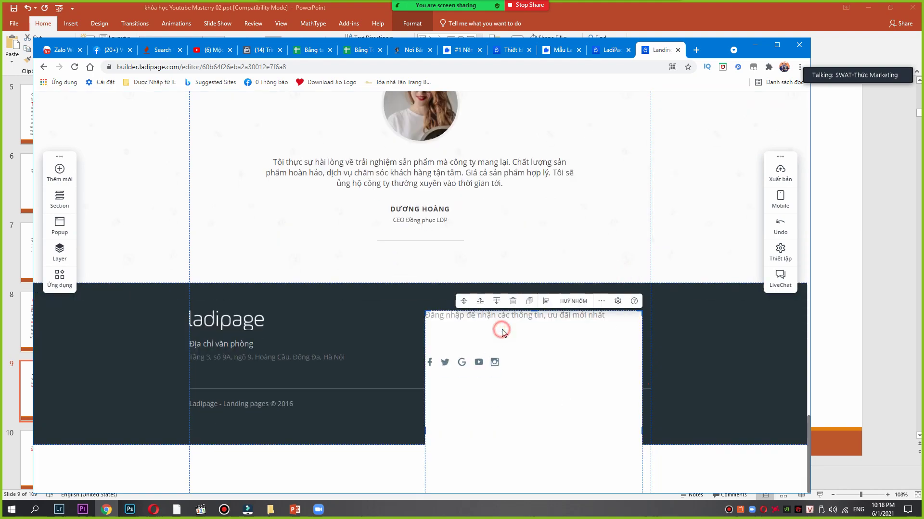
left_click(248, 337)
scroll(460, 296, "up", 7)
scroll(460, 297, "up", 15)
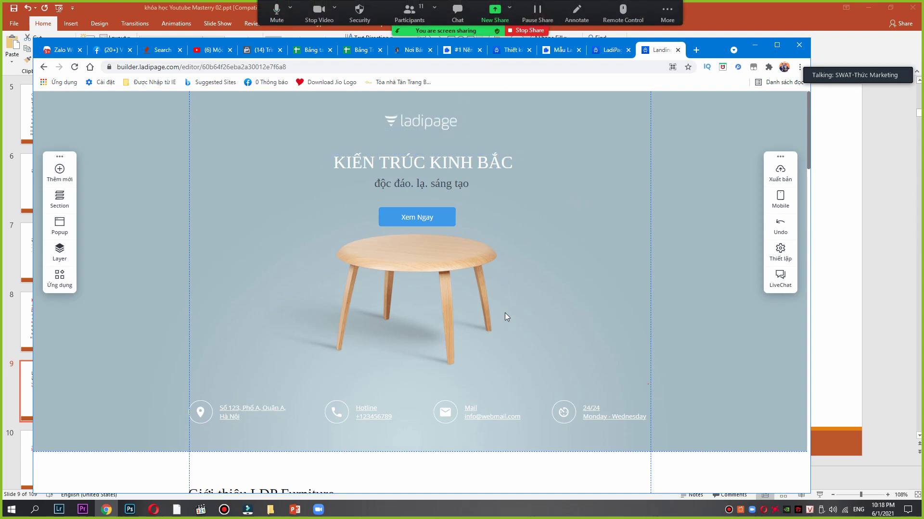
scroll(506, 315, "down", 15)
scroll(566, 318, "up", 8)
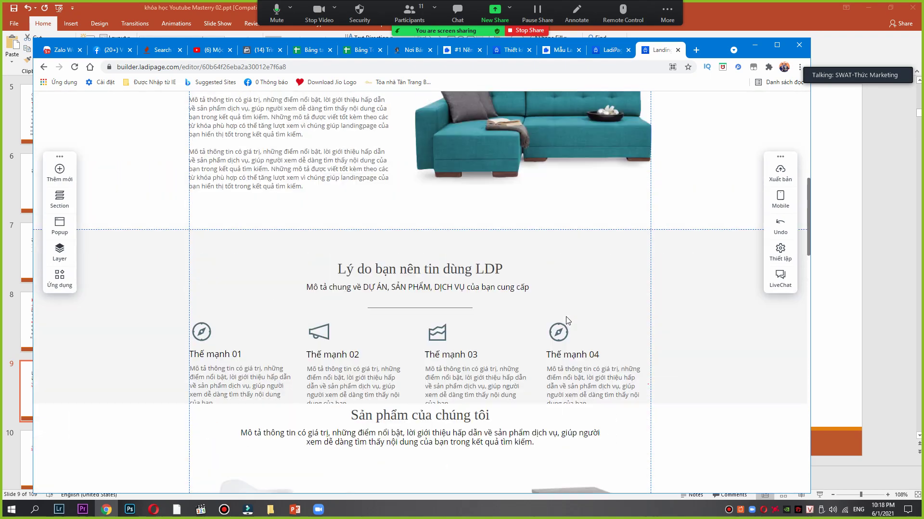
scroll(568, 318, "up", 10)
Publish the landing page (Xuất bản) and open the domain choices for publishing under a custom domain (Tên miền riêng).
mouse_move(777, 173)
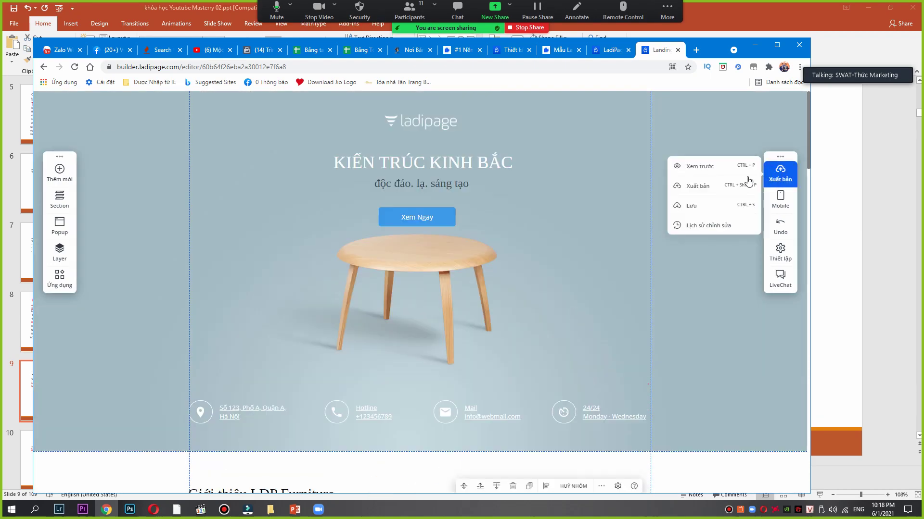
left_click(709, 187)
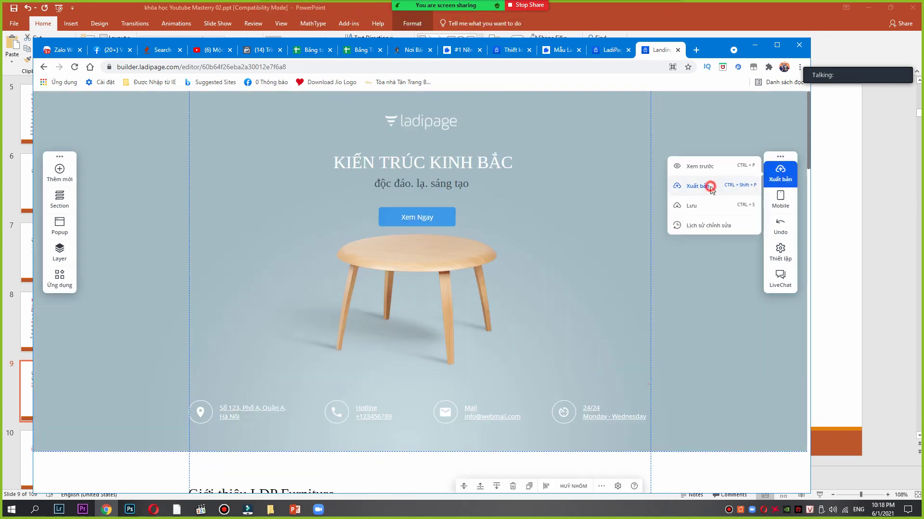
left_click(510, 178)
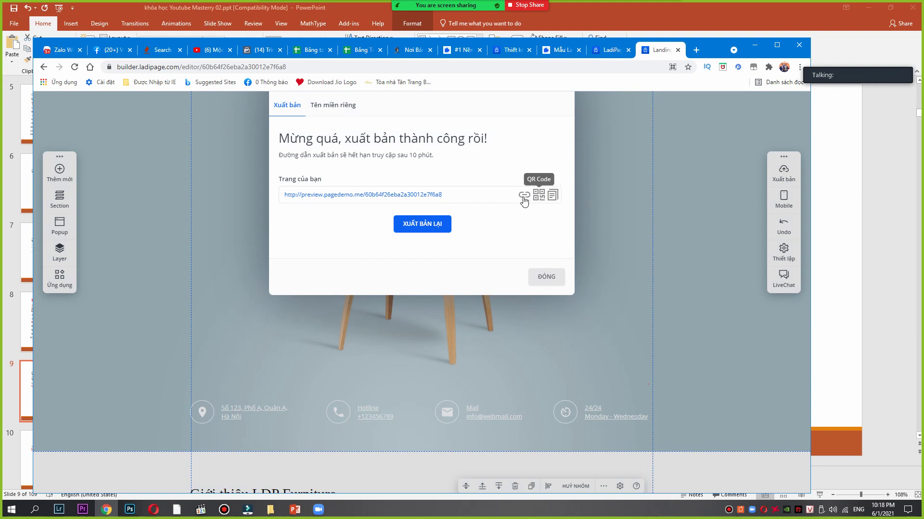
left_click(341, 106)
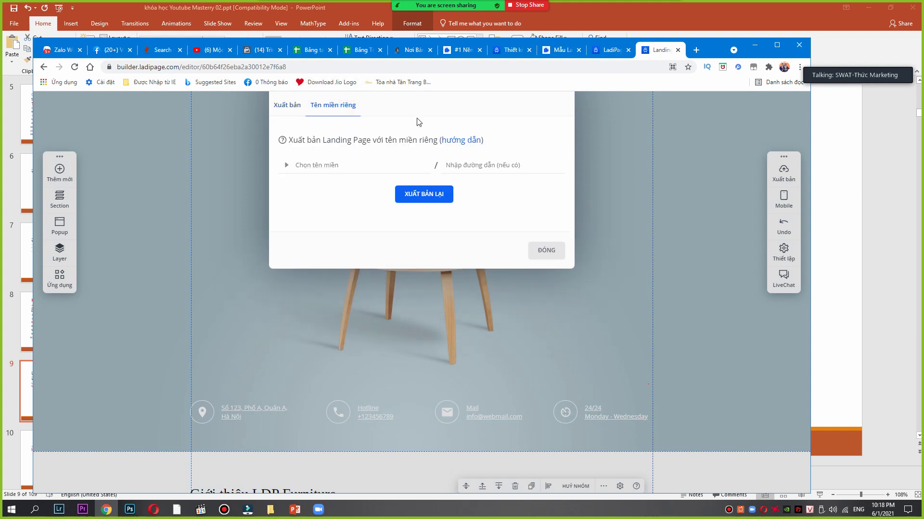
left_click(341, 166)
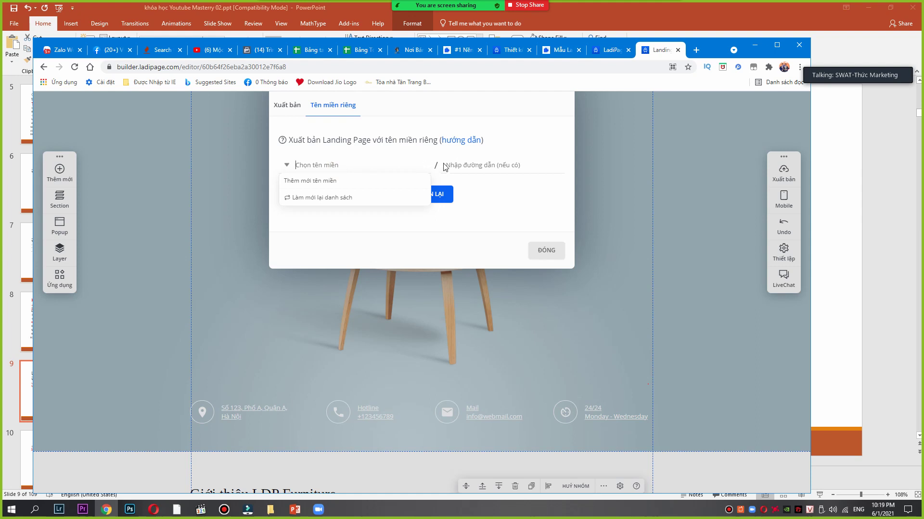
left_click(695, 50)
left_click(627, 68)
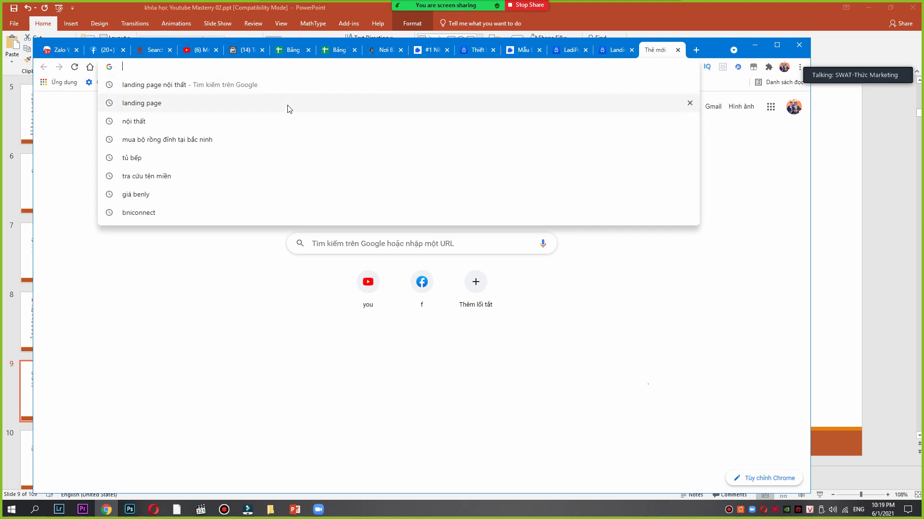
left_click(70, 150)
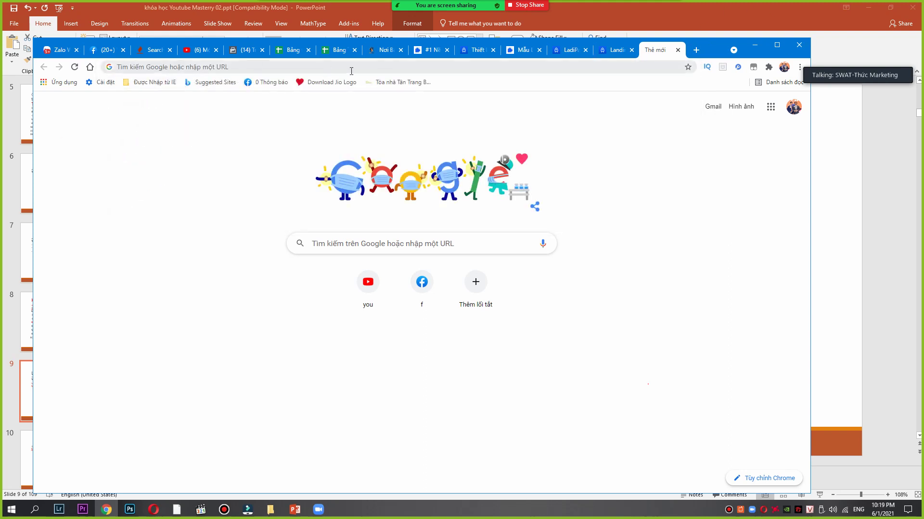
left_click(573, 68)
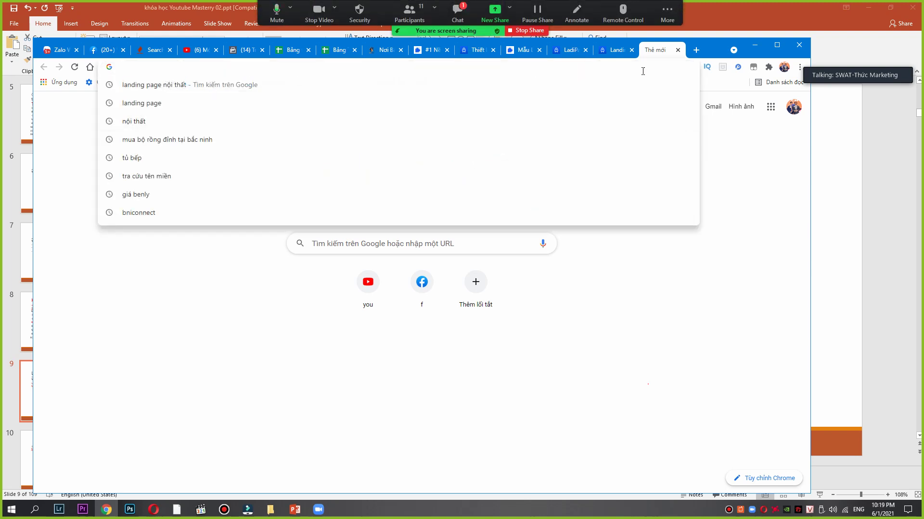
left_click(738, 179)
left_click(611, 50)
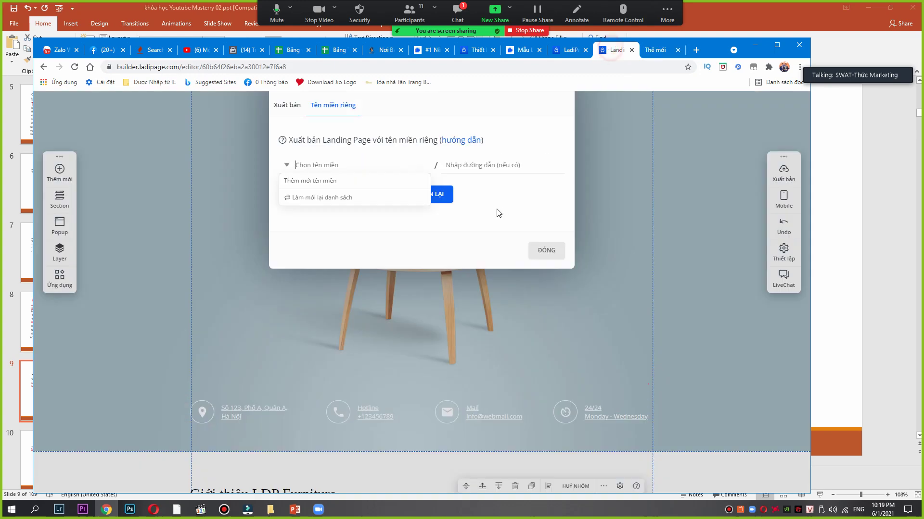
Close the landing page editor and return to the Giao diện mẫu template gallery.
left_click(631, 50)
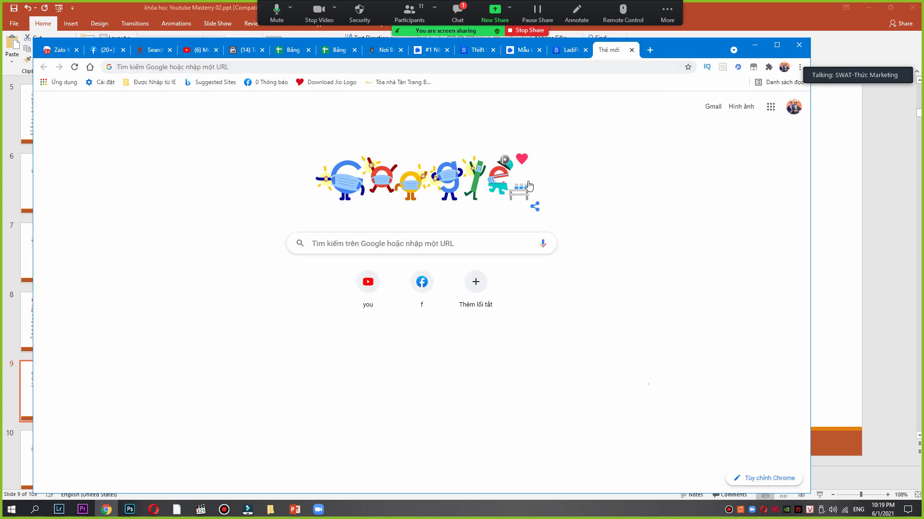
left_click(607, 51)
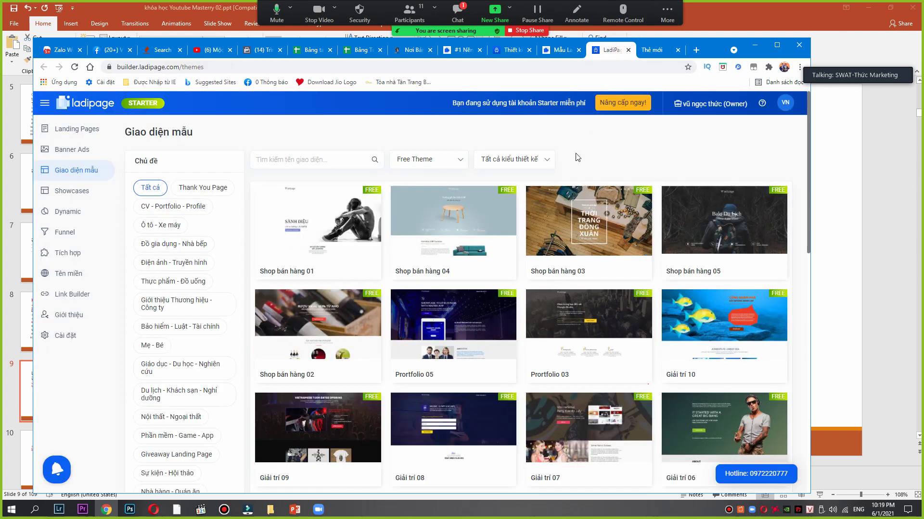
left_click(558, 50)
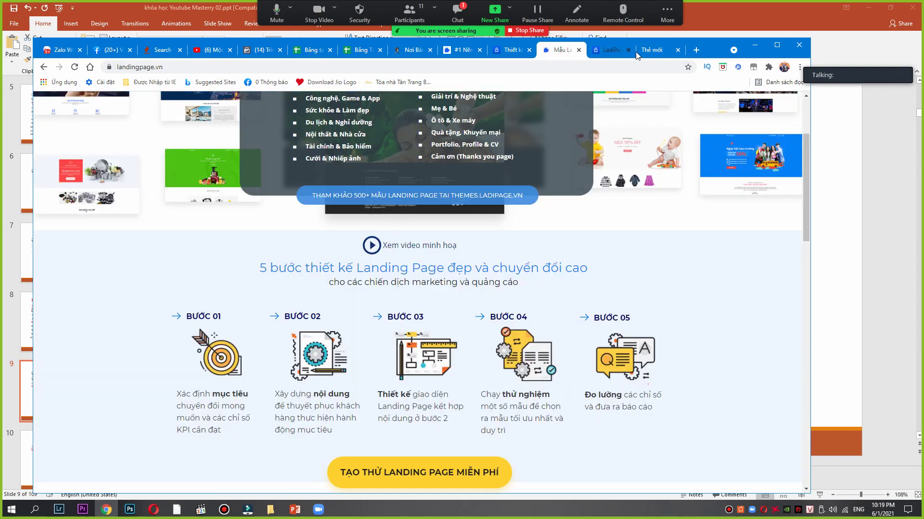
left_click(616, 52)
left_click(650, 51)
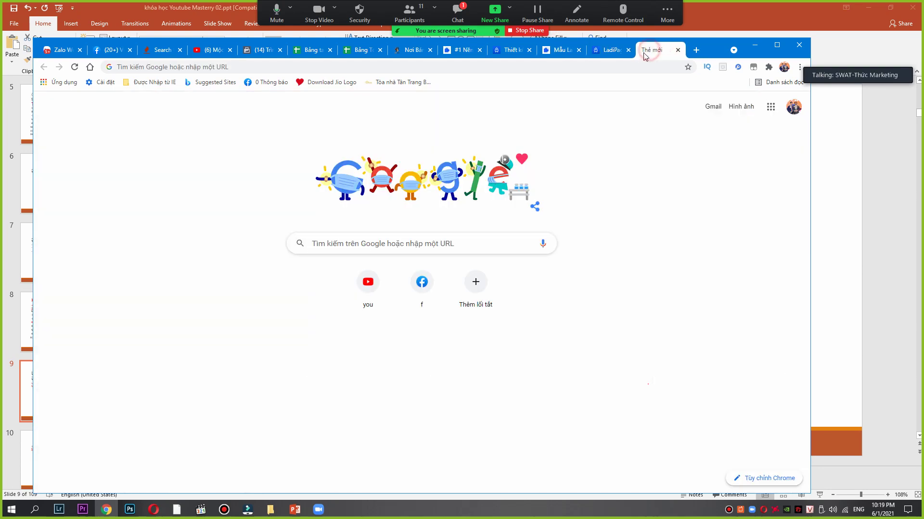
left_click(617, 55)
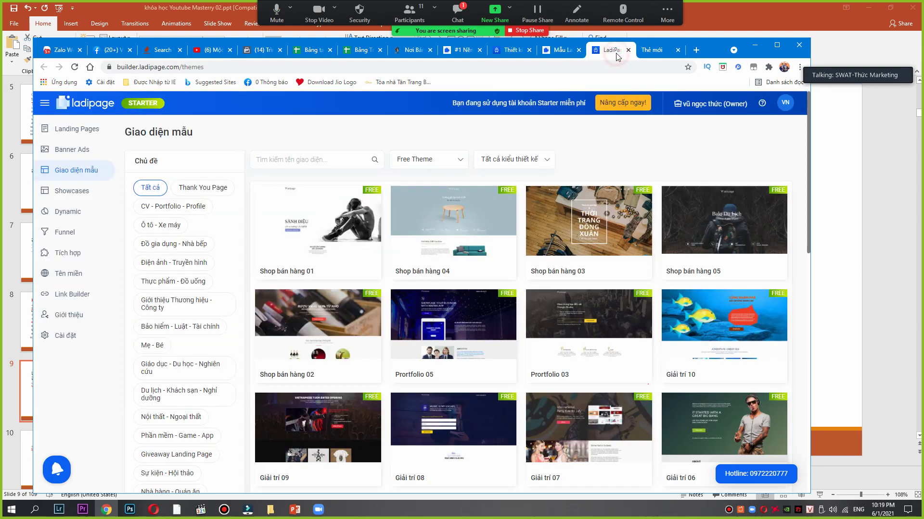
Open the meeting chat in Zoom, enlarge its window and move it to read the participants' messages over the template gallery.
left_click(457, 14)
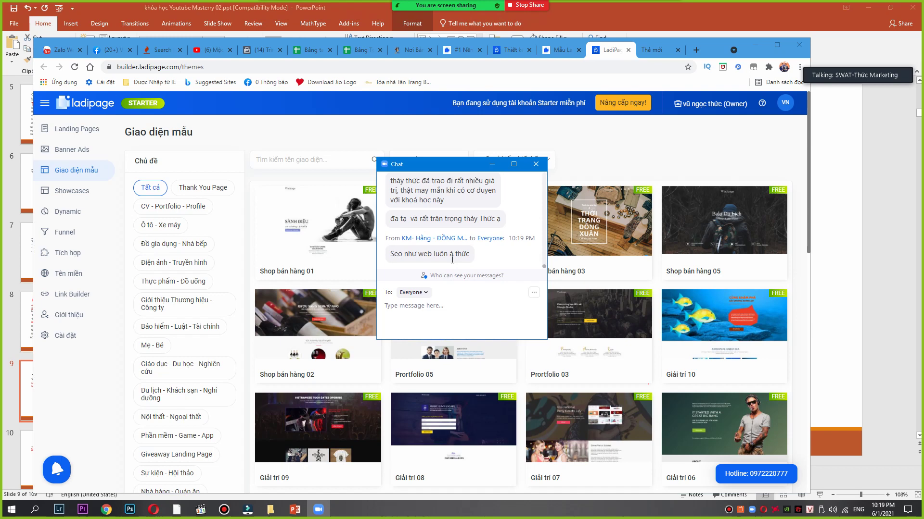
left_click_drag(545, 340, 690, 439)
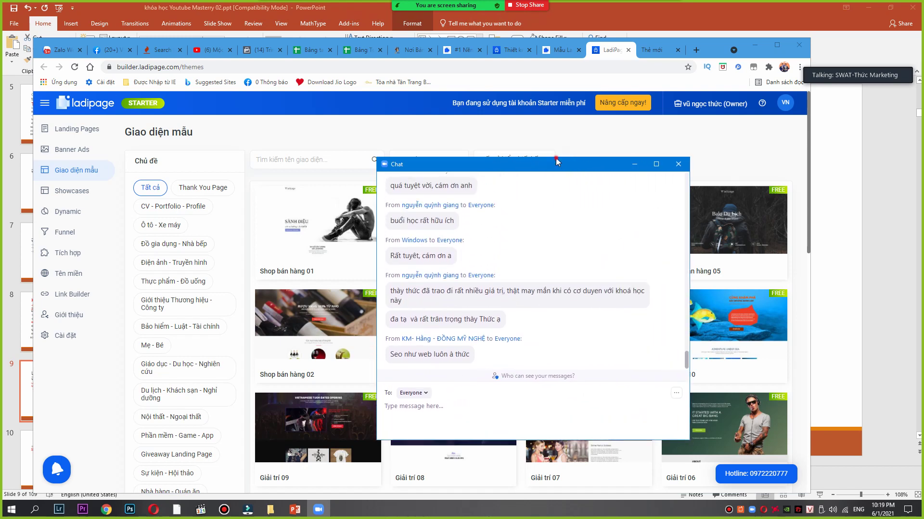
left_click_drag(579, 169, 468, 93)
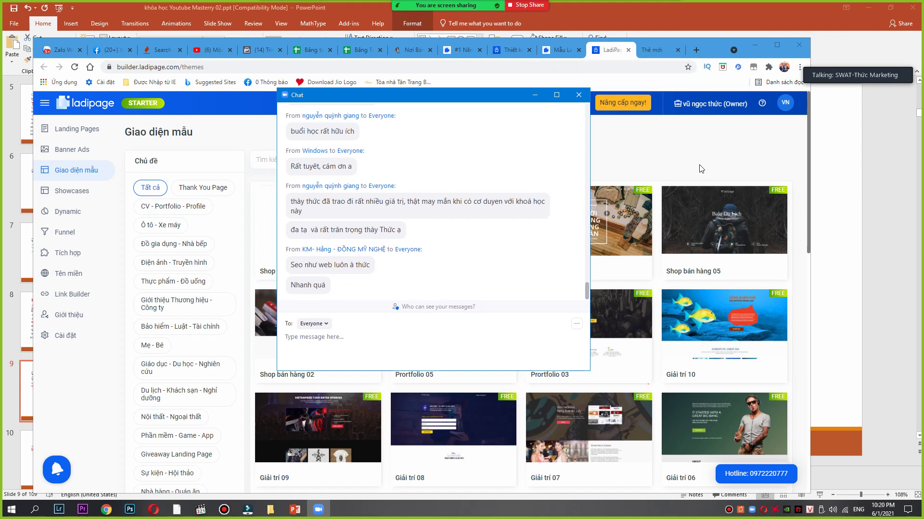
left_click(667, 168)
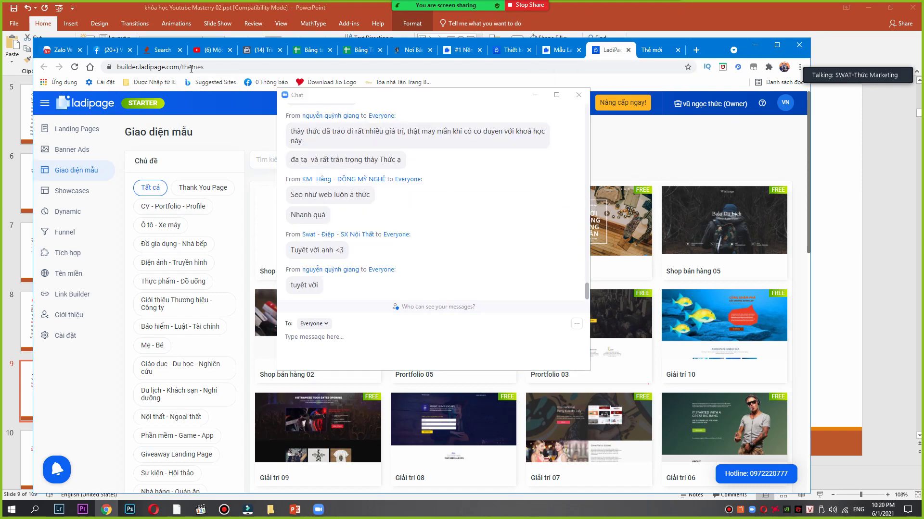
Bring up the landingpage.vn site and highlight its web address as an example domain.
left_click(558, 49)
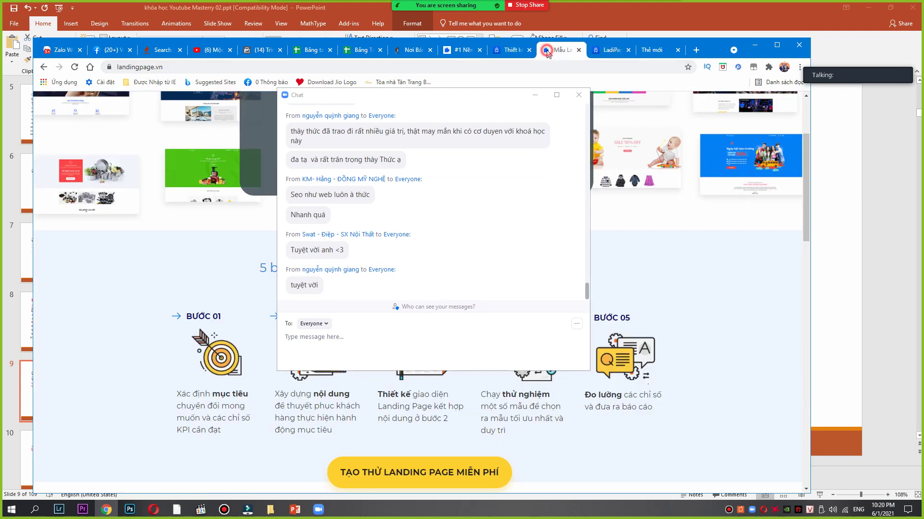
left_click(183, 69)
left_click(180, 68)
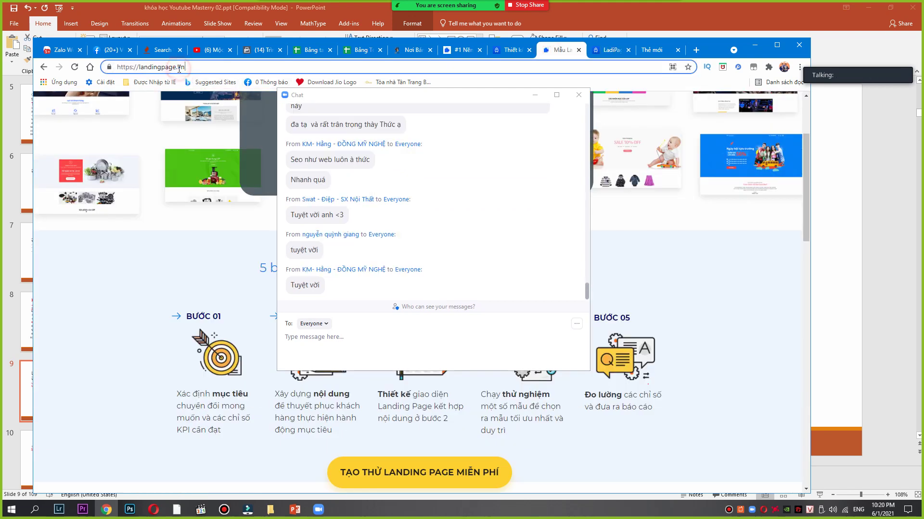
left_click_drag(195, 67, 113, 67)
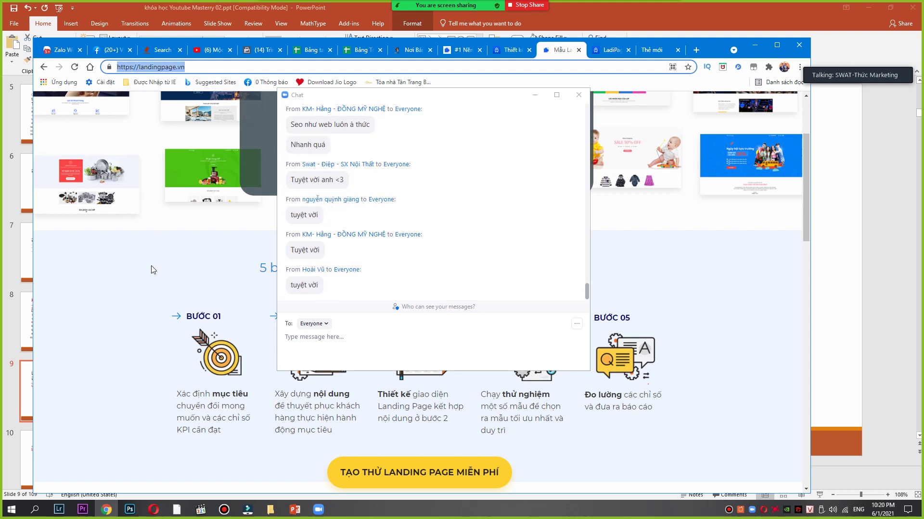
left_click(160, 243)
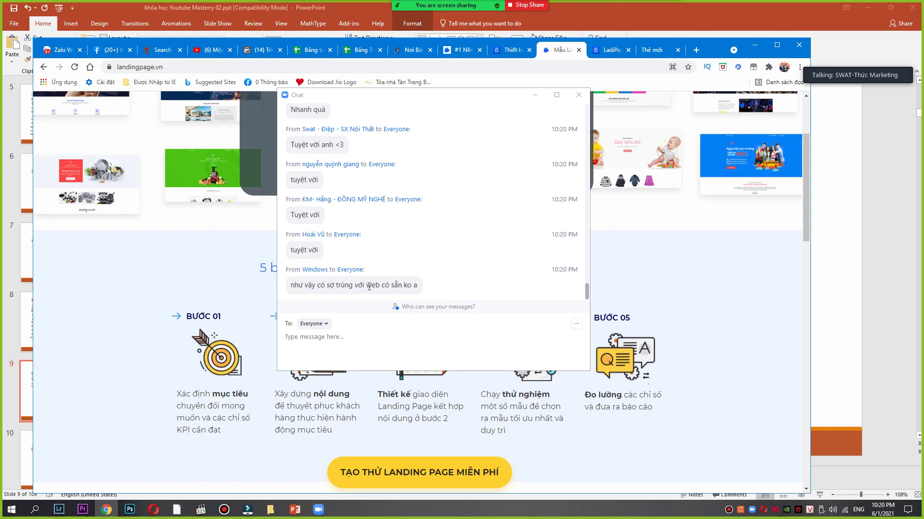
Highlight the chat question about duplicating existing websites, bring back the template gallery and close the chat.
left_click_drag(292, 288, 516, 292)
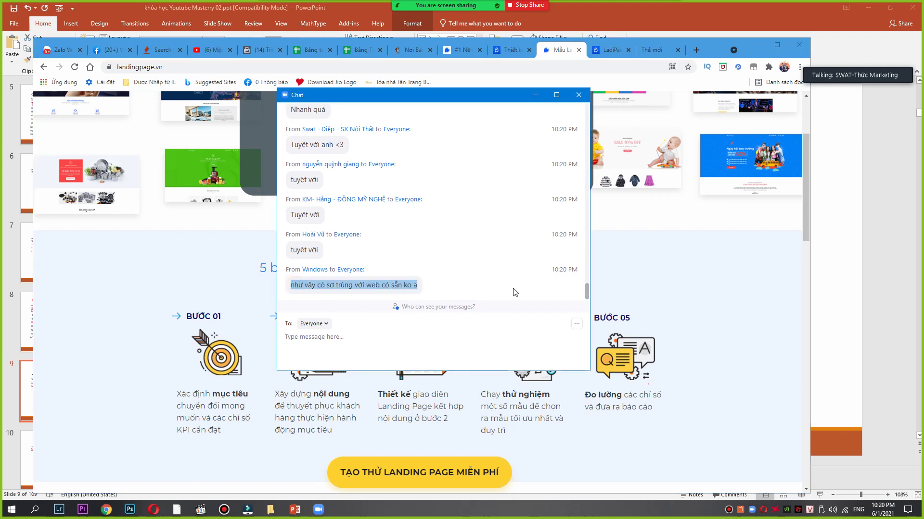
left_click(506, 208)
left_click(604, 51)
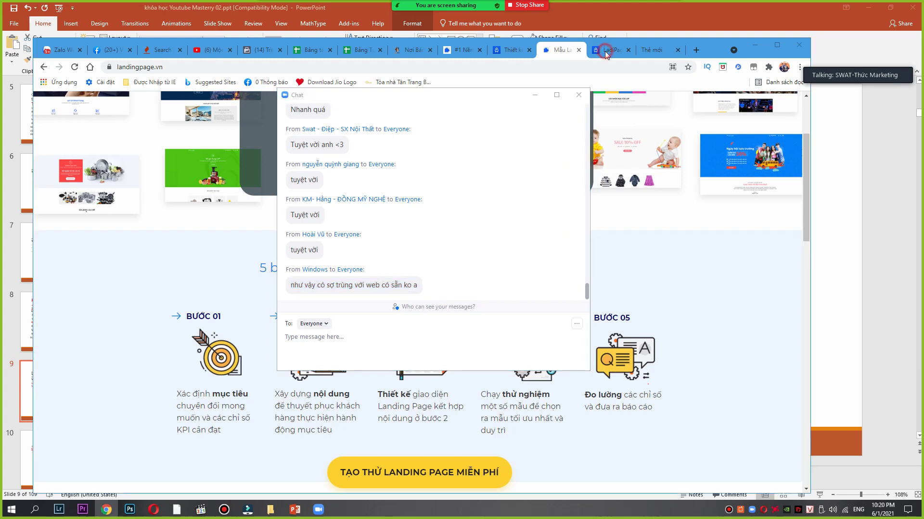
mouse_move(673, 253)
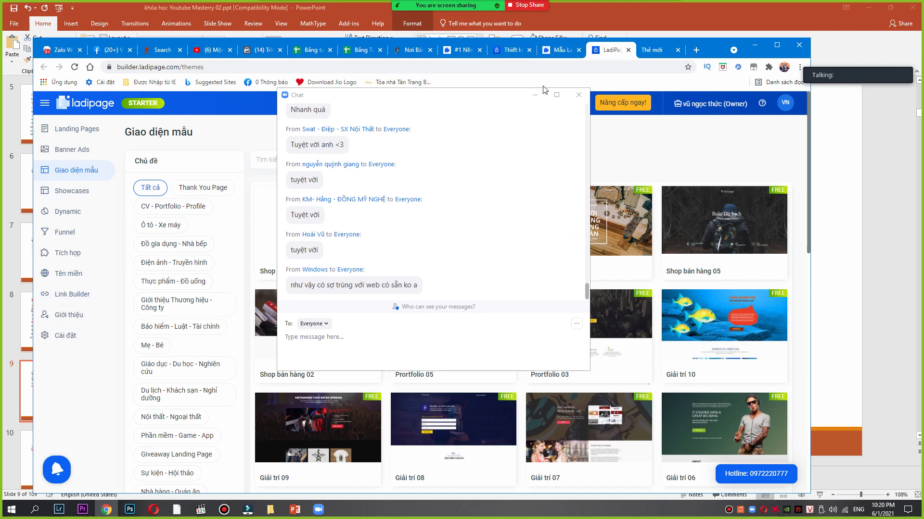
left_click(579, 95)
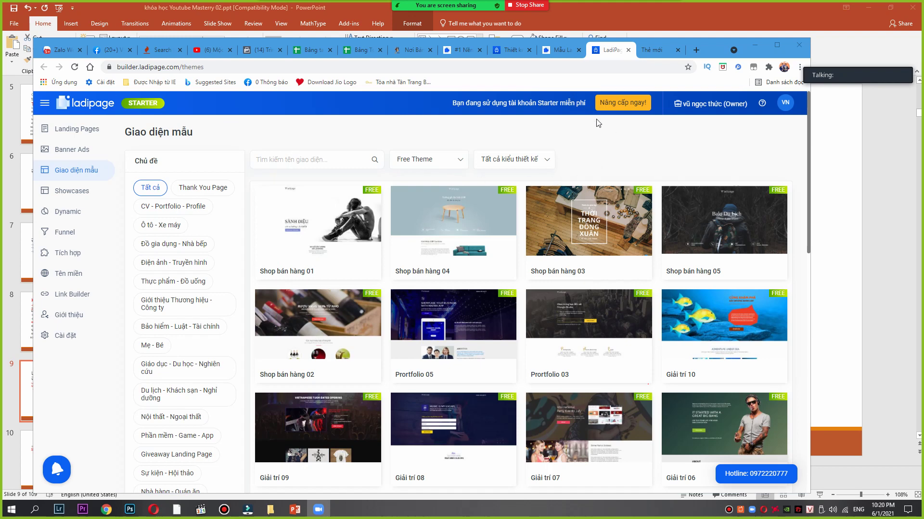
left_click(714, 107)
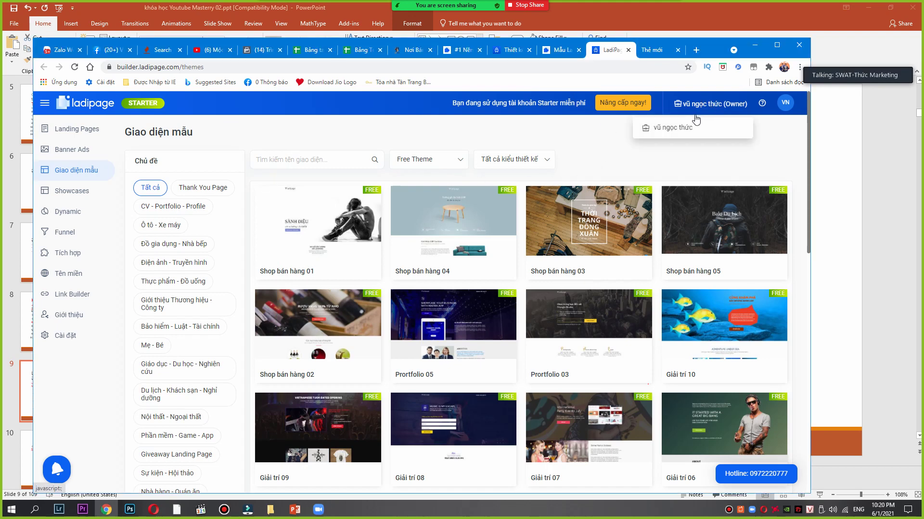
left_click(689, 123)
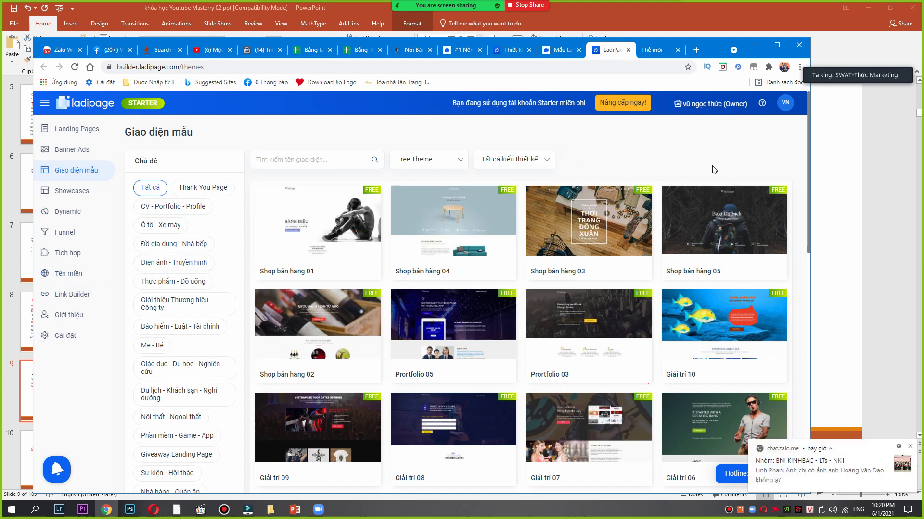
Open the LadiPage upgrade price list and highlight the Pro plan's feature list and monthly price.
mouse_move(374, 240)
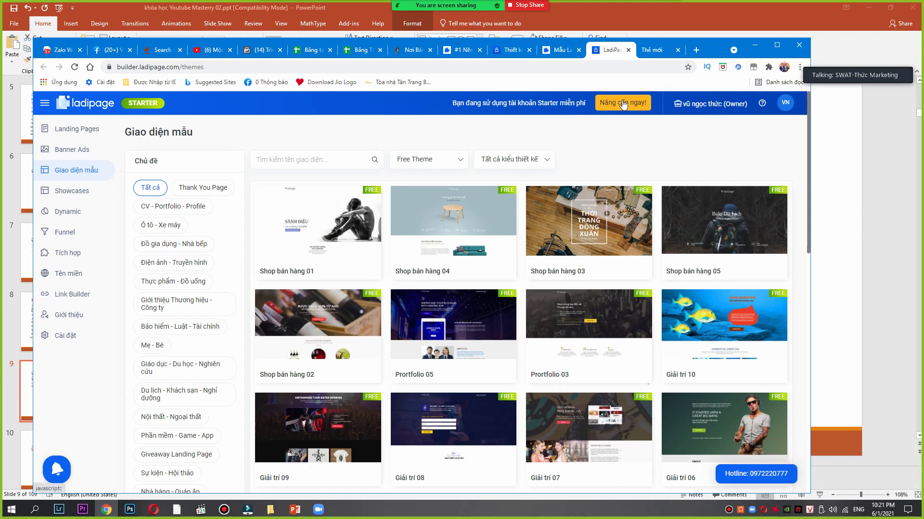
left_click(607, 105)
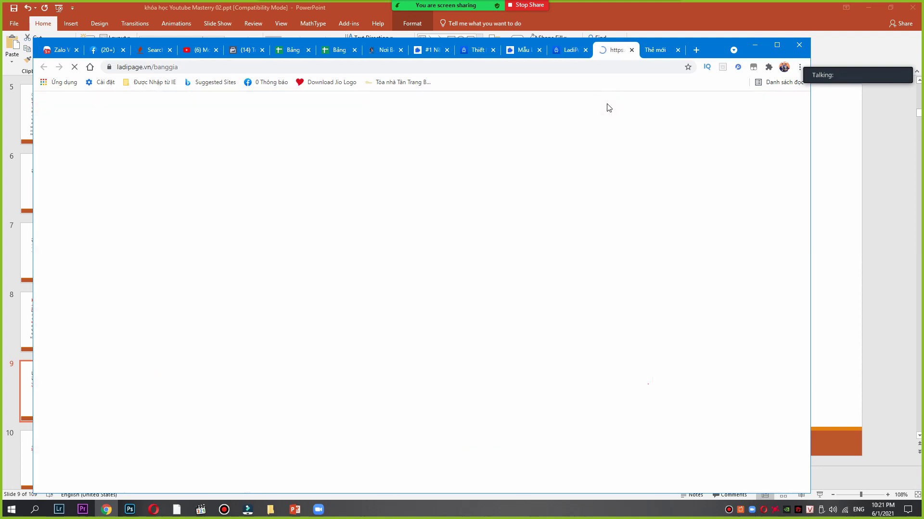
scroll(518, 144, "down", 4)
scroll(465, 191, "down", 3)
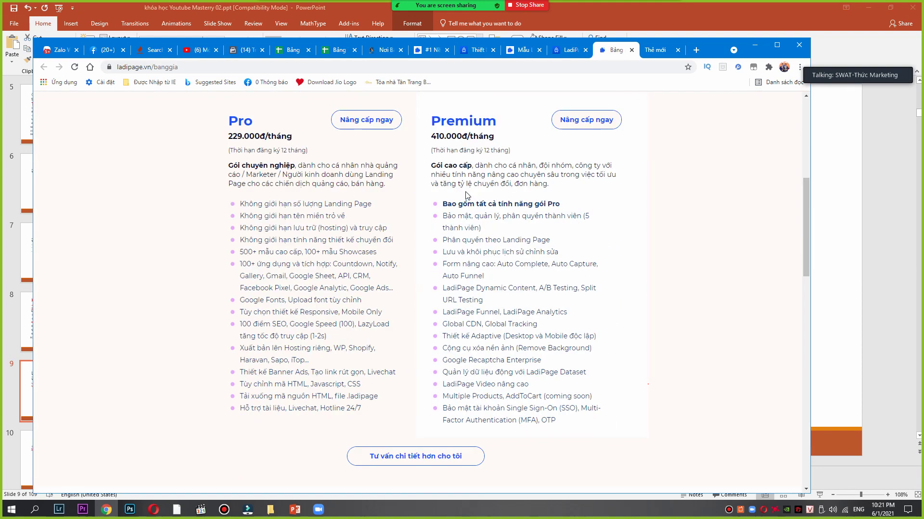
left_click_drag(224, 138, 375, 414)
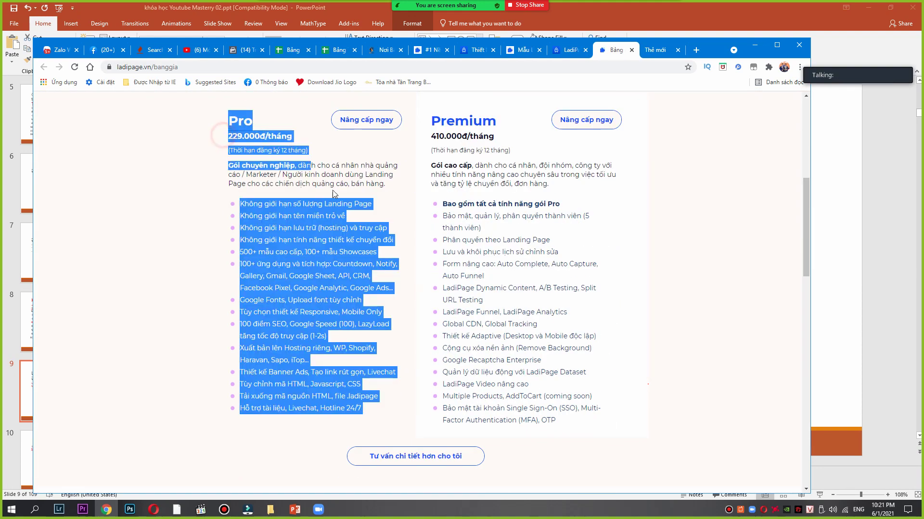
left_click_drag(239, 203, 340, 300)
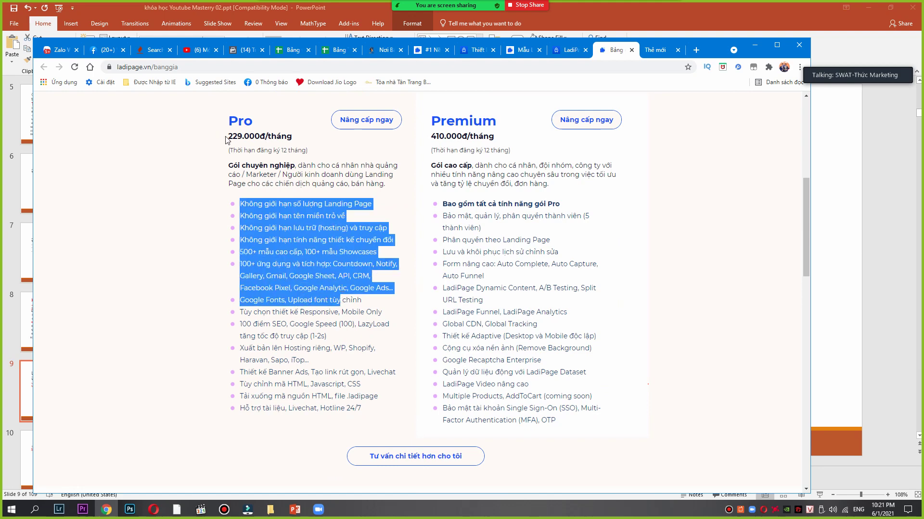
left_click_drag(226, 139, 301, 147)
left_click(316, 146)
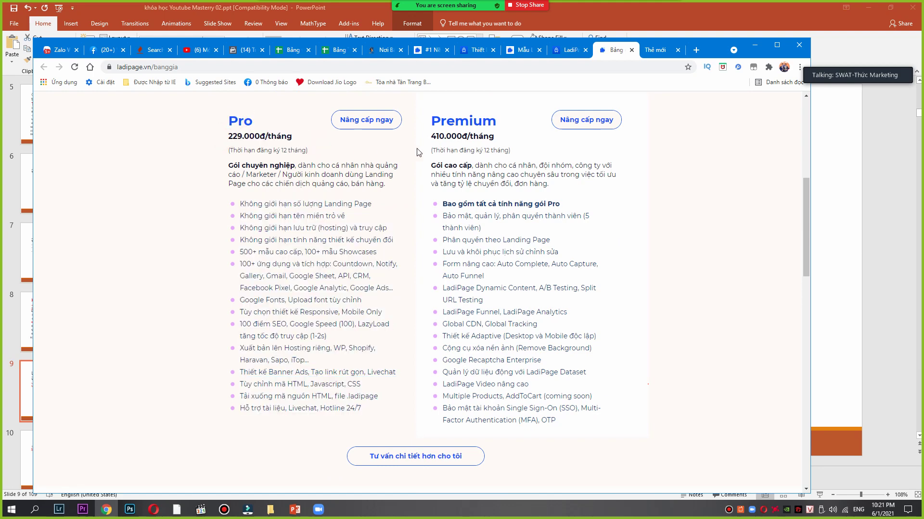
Highlight the monthly prices of the Pro and Premium plans to compare them.
key("F5")
left_click_drag(231, 146, 316, 145)
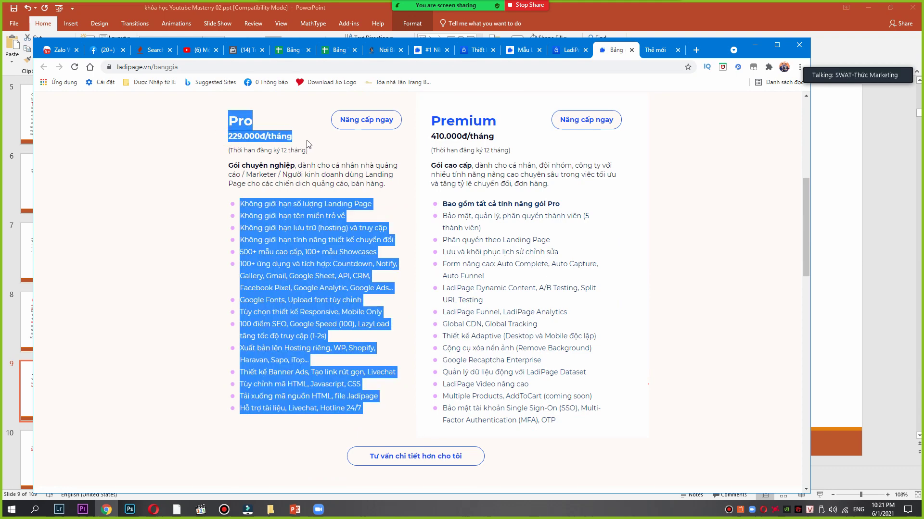
left_click(307, 144)
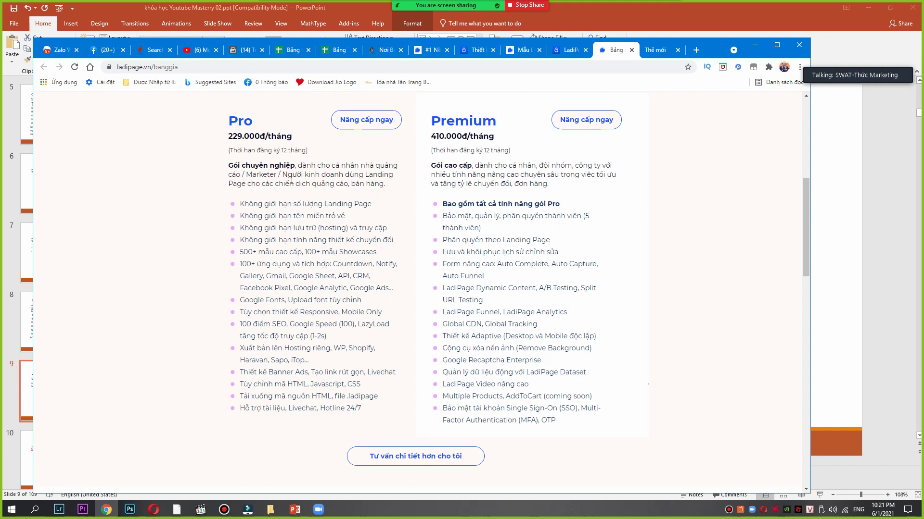
left_click_drag(434, 136, 471, 137)
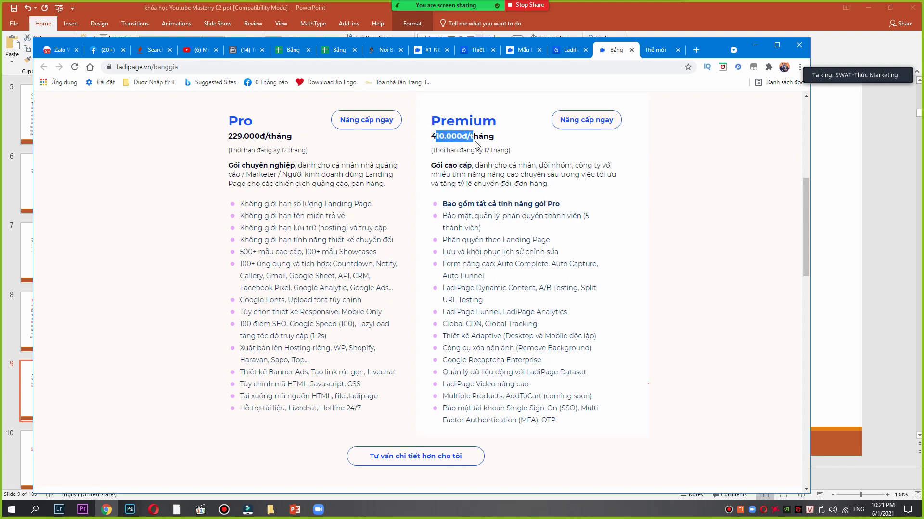
left_click(523, 145)
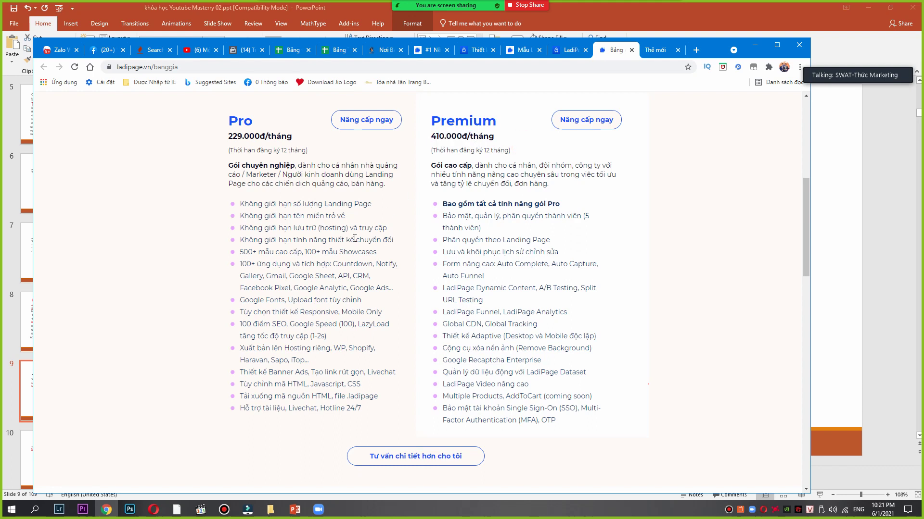
Highlight the Pro plan's features for unlimited landing pages, domains and hosting, plus its page loading speed.
left_click_drag(241, 208, 330, 227)
left_click(330, 217)
left_click_drag(260, 225, 310, 228)
left_click(307, 264)
left_click_drag(240, 334, 273, 336)
Return to the Giao diện mẫu template gallery and search the free themes for TỦ BẾP.
left_click(570, 50)
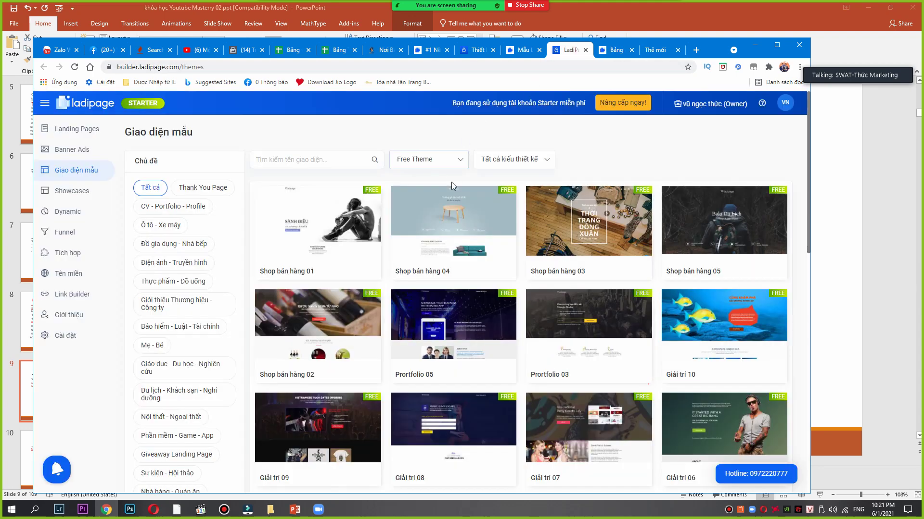
mouse_move(470, 239)
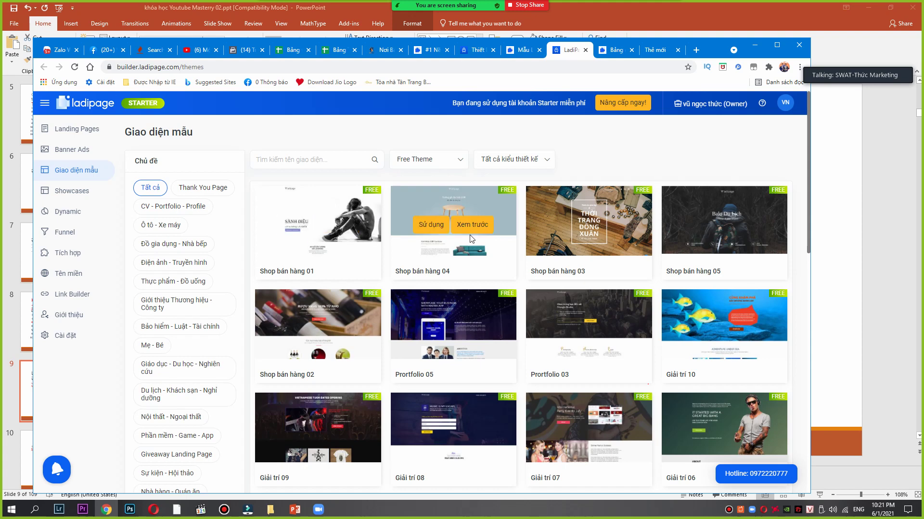
mouse_move(716, 251)
left_click(325, 163)
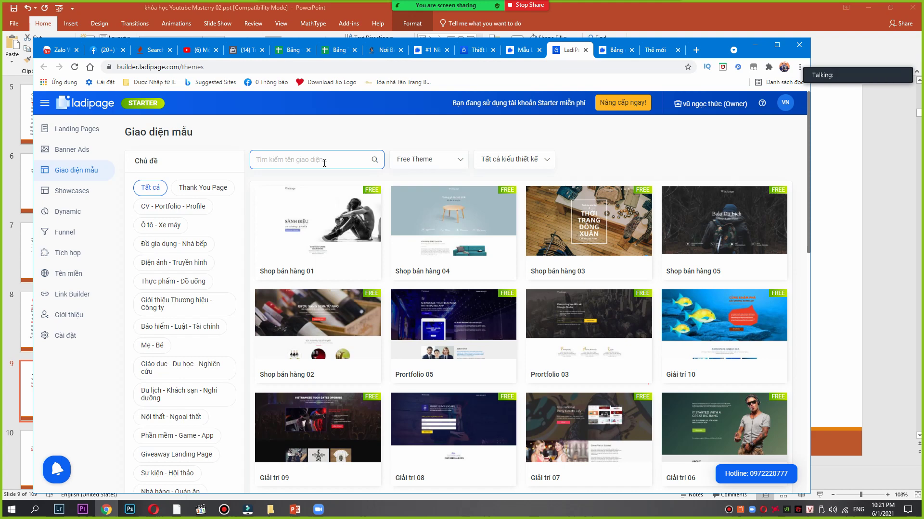
type("TÚ")
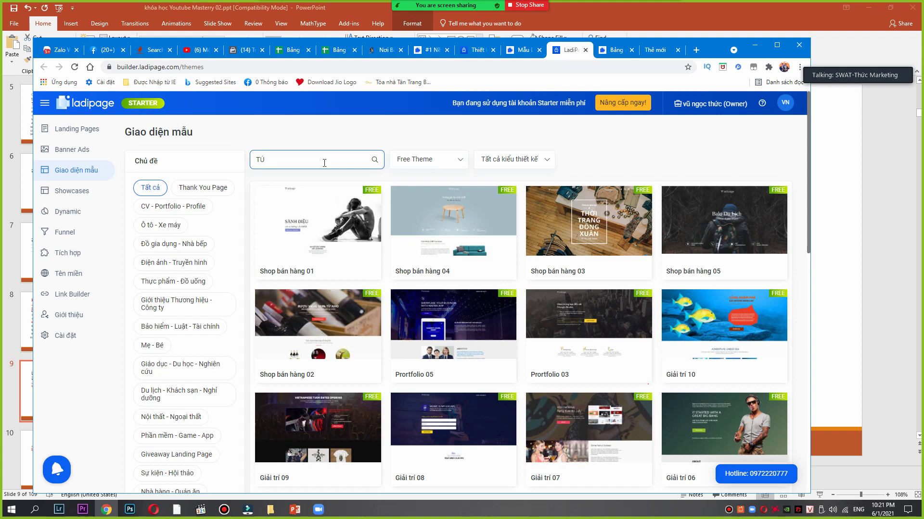
key("BackSpace")
key("BackSpace")
key("Return")
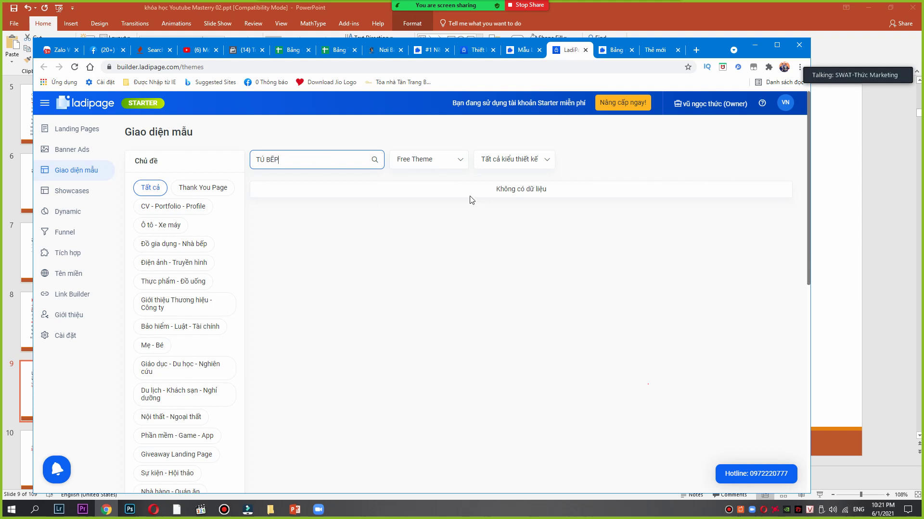
Clear the search term from the template name search.
triple_click(308, 162)
type("B")
left_click(356, 160)
key("BackSpace")
key("BackSpace")
key("BackSpace")
key("BackSpace")
key("BackSpace")
key("BackSpace")
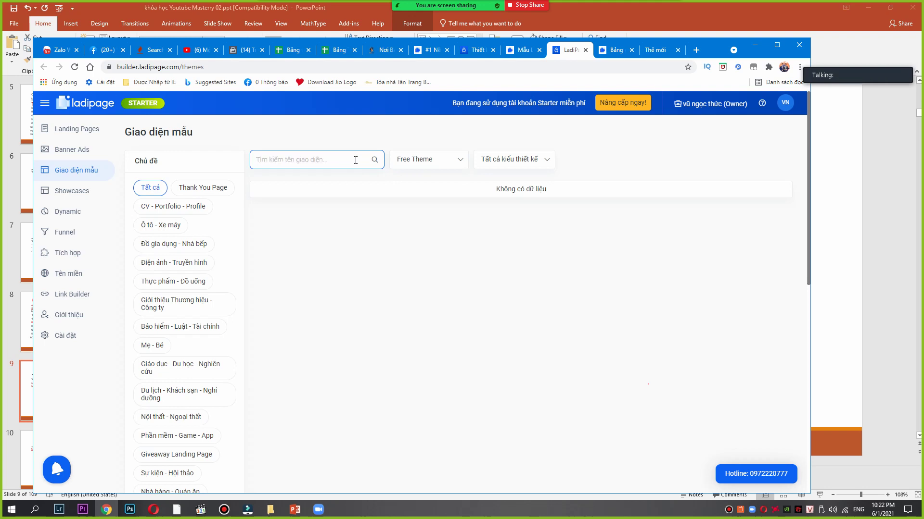
Search the free templates by name for BẾP and for NỘI THẤT BẾP.
type("B")
key("BackSpace")
type("BE")
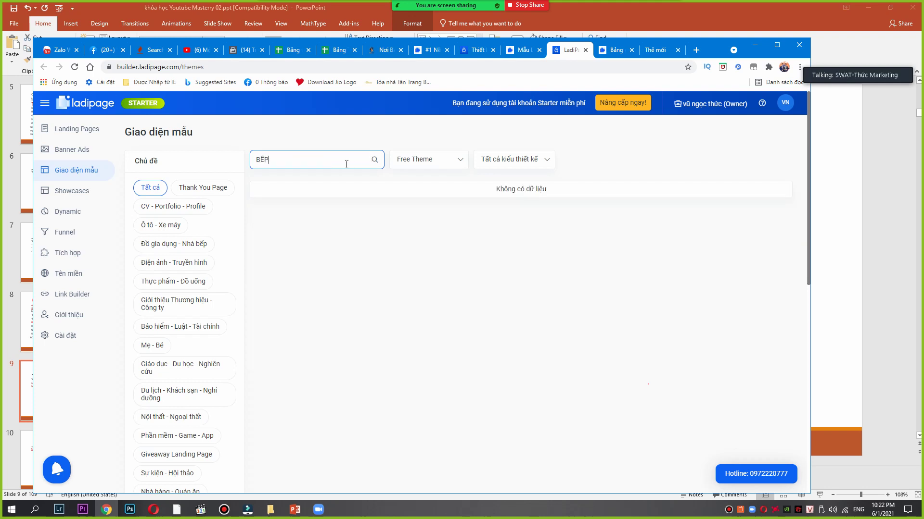
double_click(363, 162)
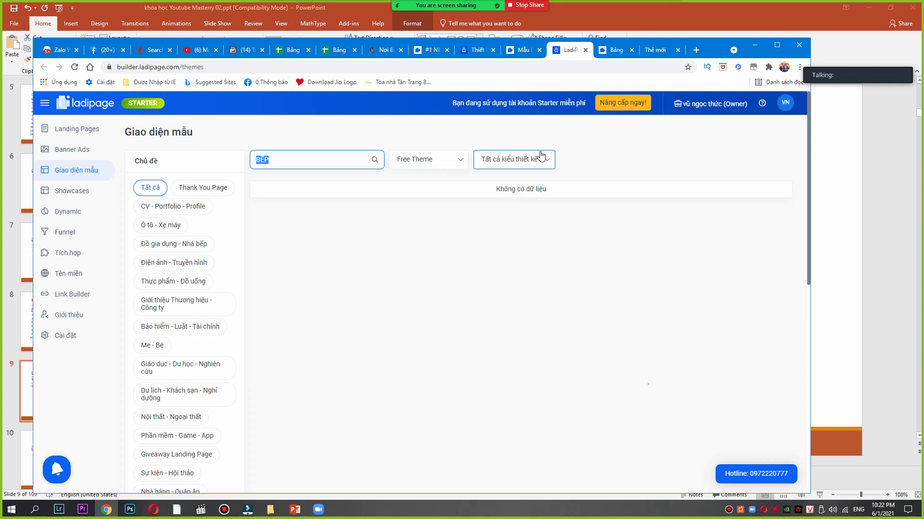
type("NOI RT")
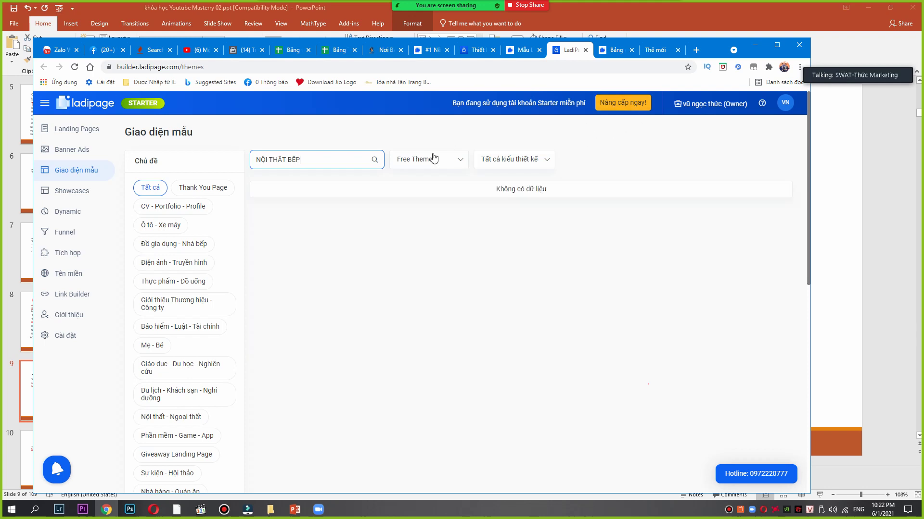
Search the free templates for NỘI THẤT and browse the matching designs.
triple_click(331, 156)
type("NO")
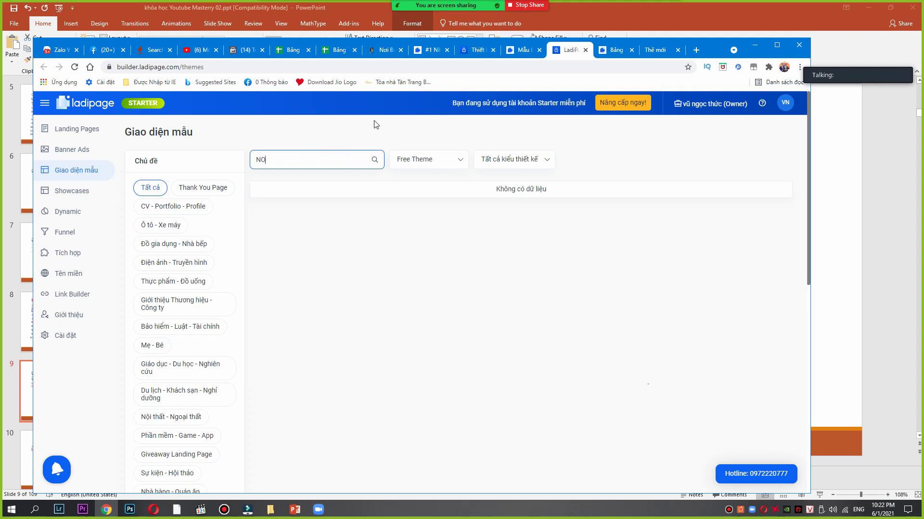
type("I THẤT")
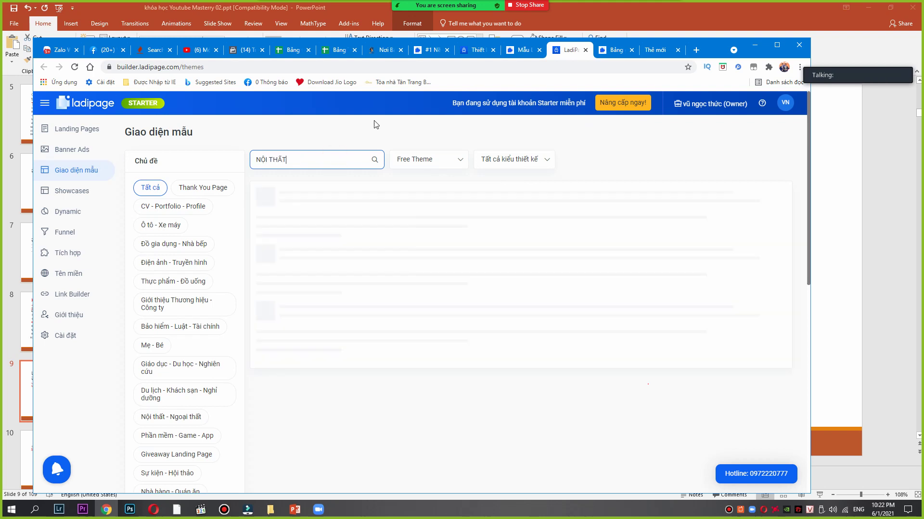
scroll(533, 284, "down", 1)
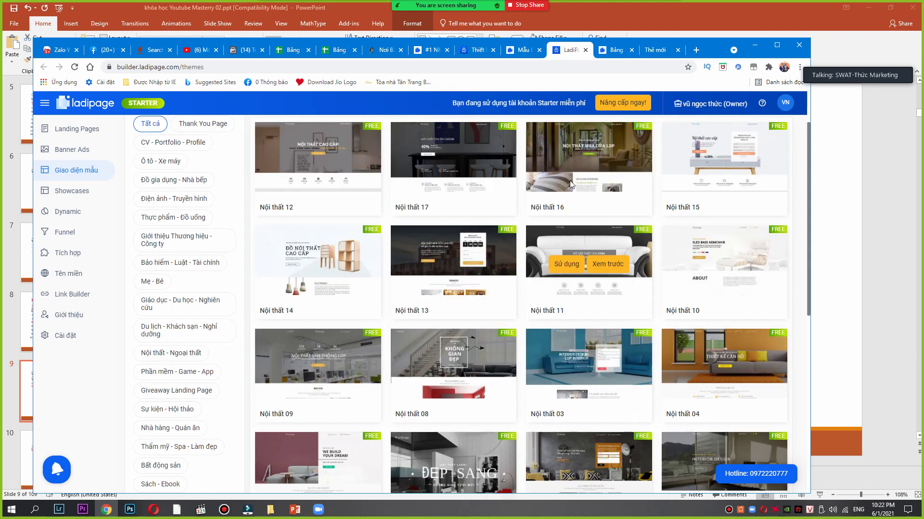
Create a responsive landing page named OK with the noi that tag from the Nội thất 11 template, and acknowledge the V2 conversion notice.
mouse_move(625, 255)
left_click(615, 50)
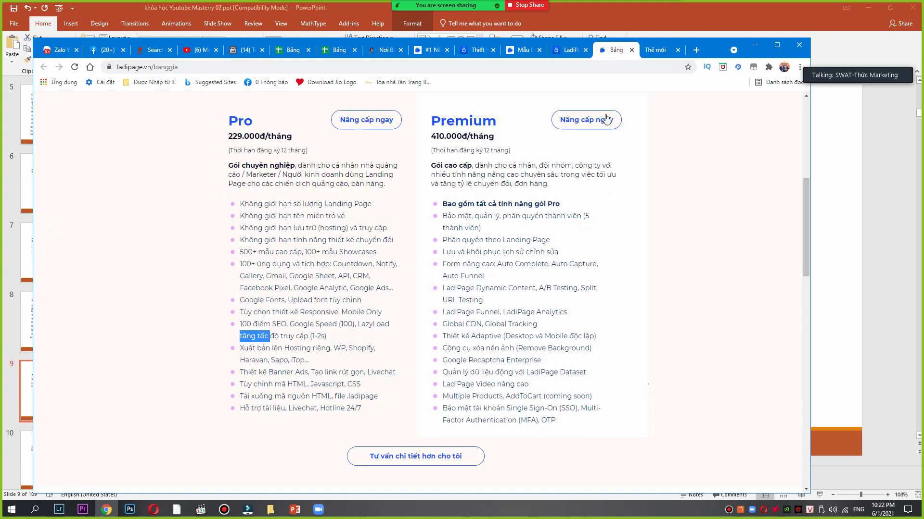
left_click(569, 50)
mouse_move(595, 274)
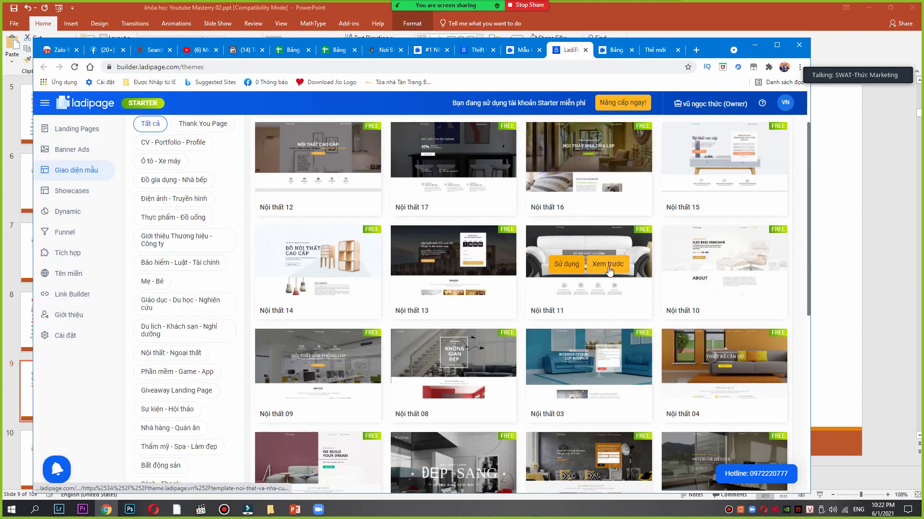
left_click(568, 264)
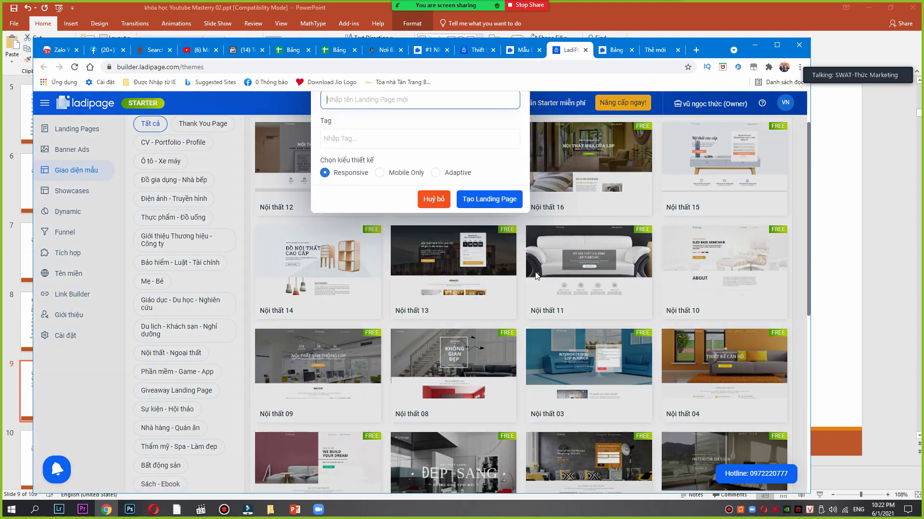
type("OK")
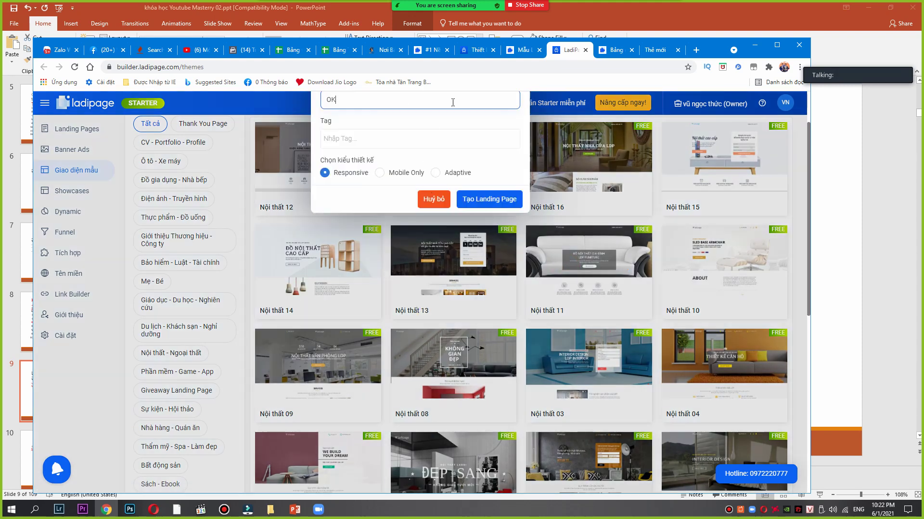
left_click(373, 140)
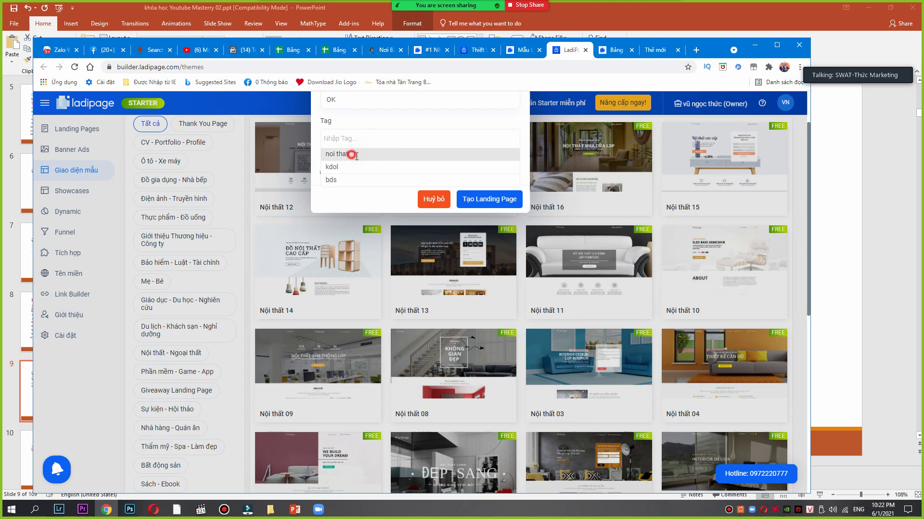
left_click(348, 149)
left_click(479, 215)
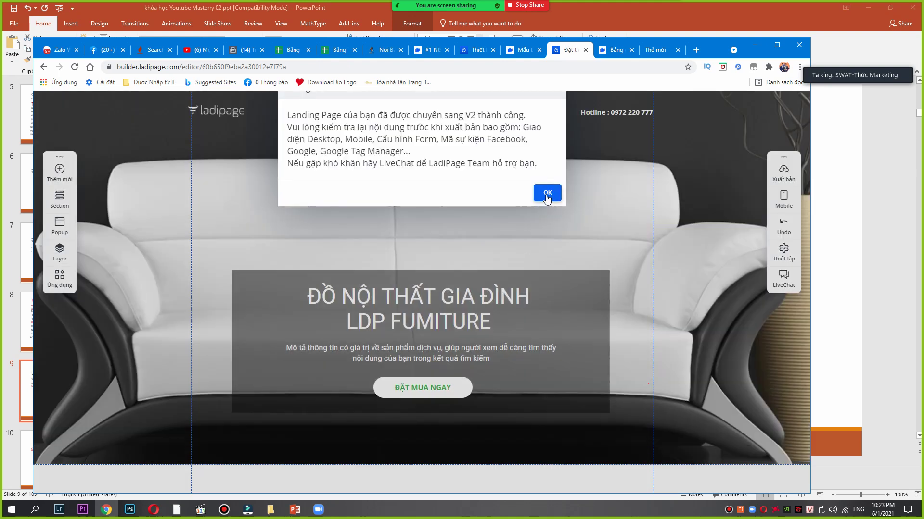
left_click(546, 193)
Look over the whole new landing page from the sofa banner to the contact form section.
scroll(545, 194, "down", 10)
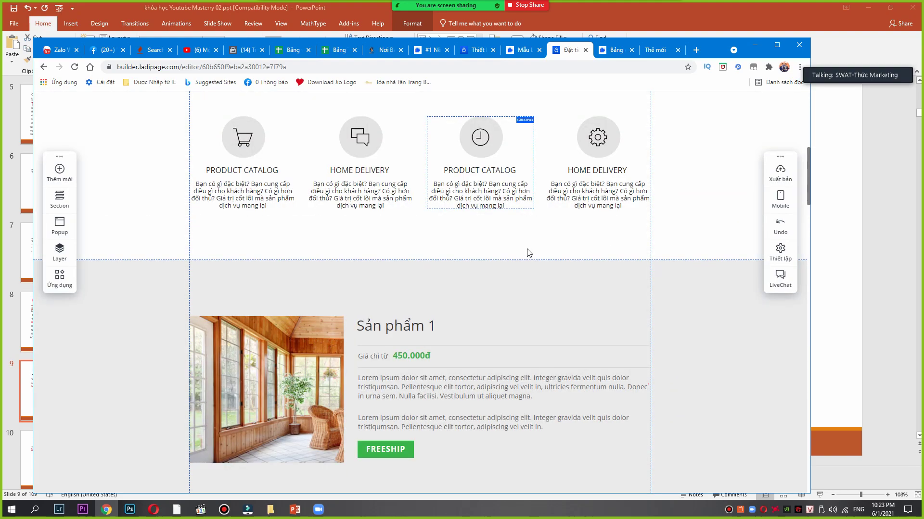
scroll(528, 250, "up", 10)
scroll(528, 250, "down", 15)
scroll(534, 246, "down", 20)
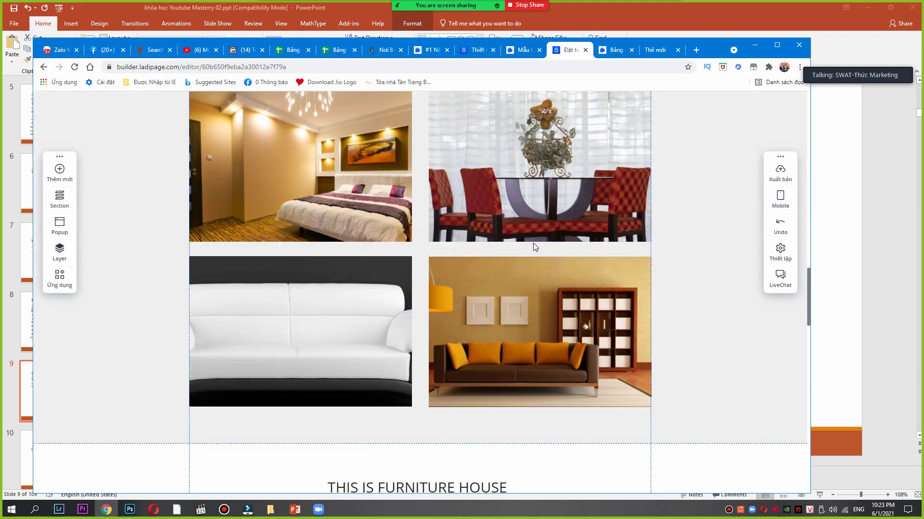
scroll(580, 245, "down", 2)
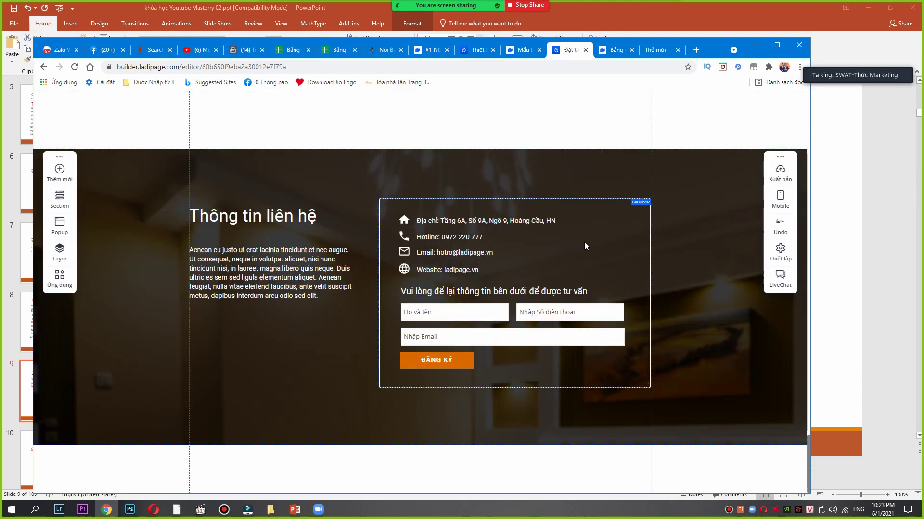
scroll(584, 241, "up", 20)
scroll(584, 242, "up", 4)
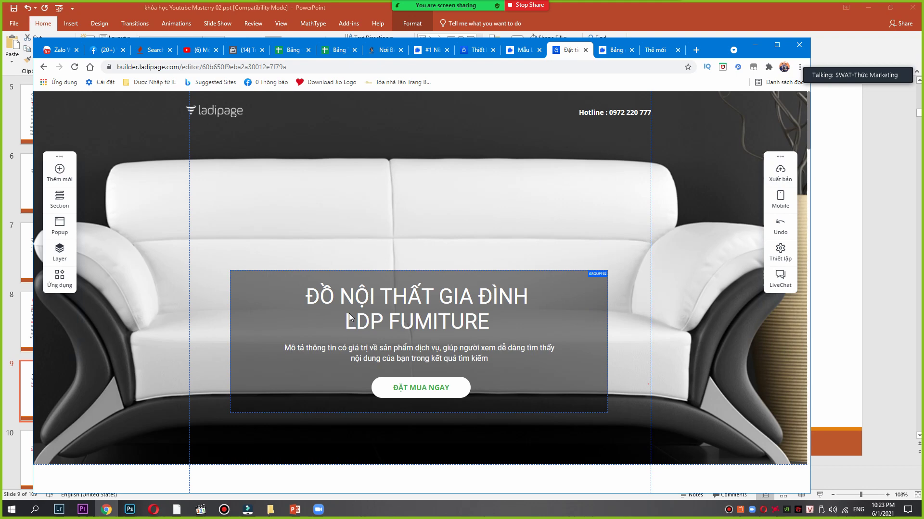
Examine the page section by section: service icons, Sản phẩm 1, featured products and categories, furniture house products and contact details.
scroll(310, 310, "down", 5)
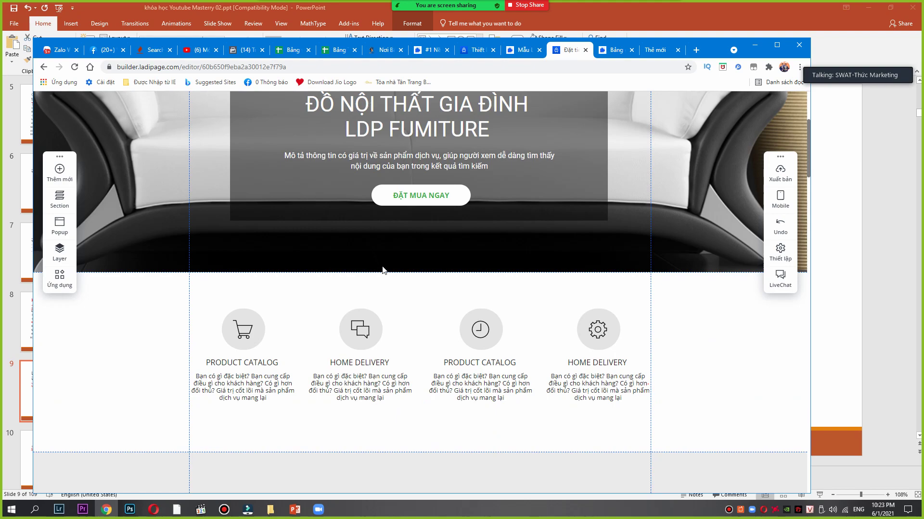
scroll(402, 271, "down", 10)
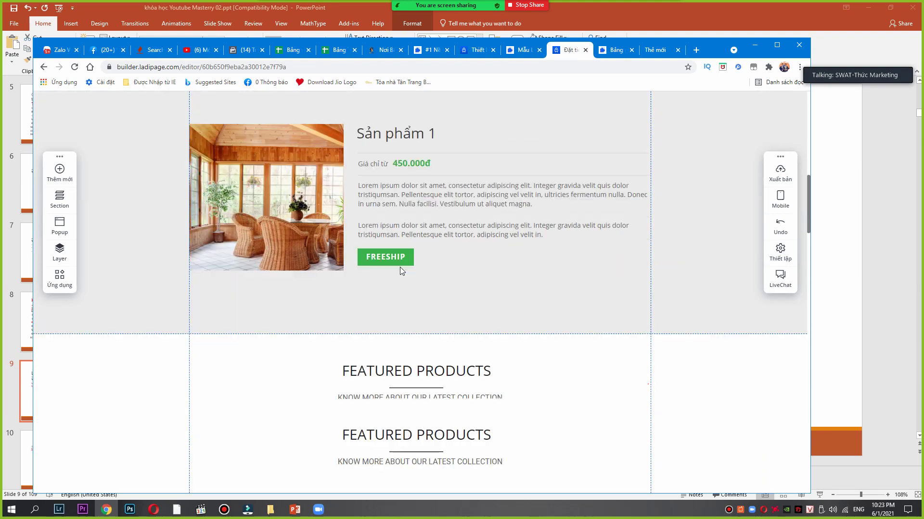
scroll(400, 267, "down", 8)
scroll(566, 236, "up", 7)
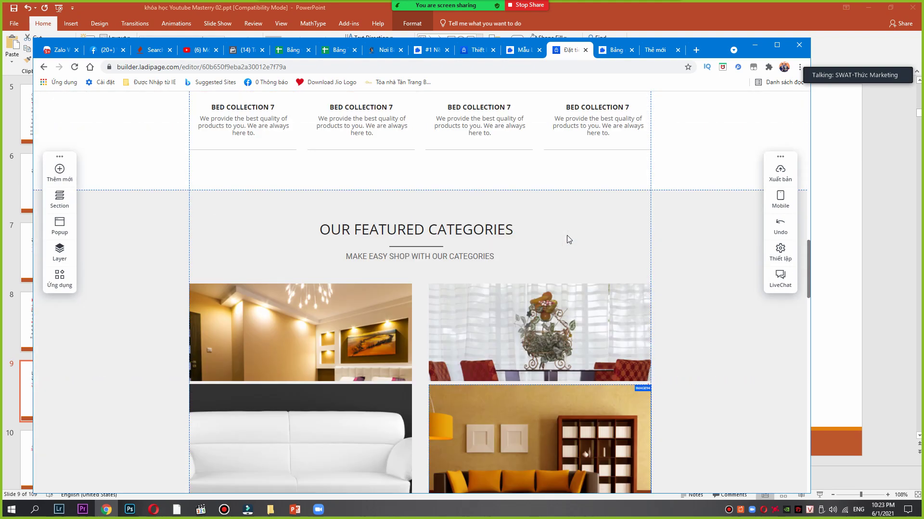
scroll(567, 239, "down", 5)
scroll(566, 239, "up", 3)
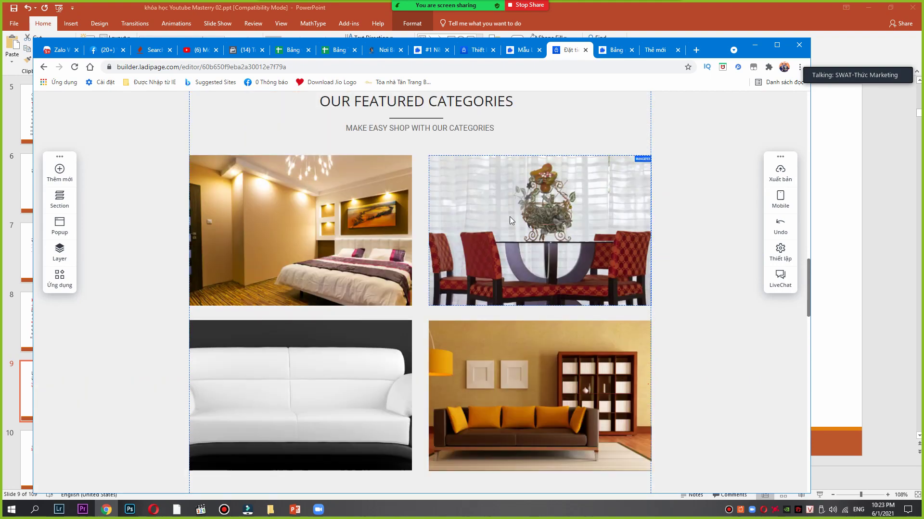
scroll(618, 290, "down", 3)
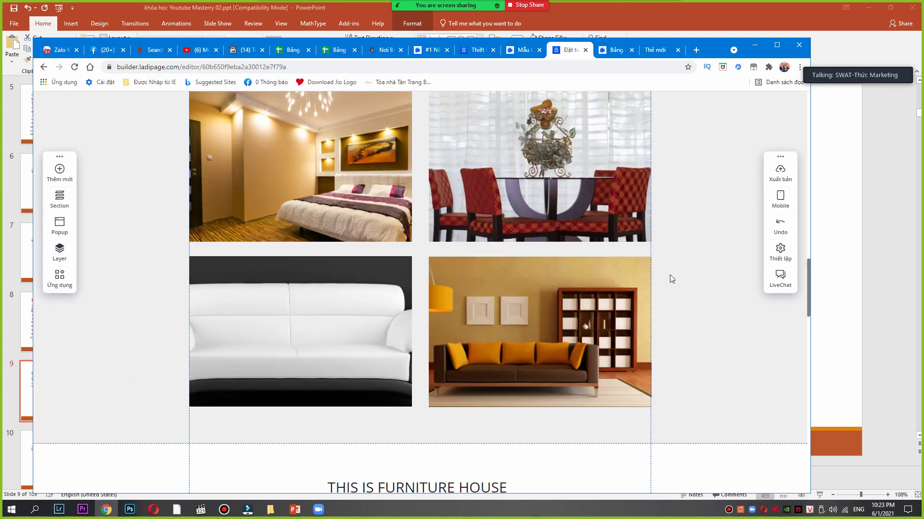
scroll(252, 190, "down", 10)
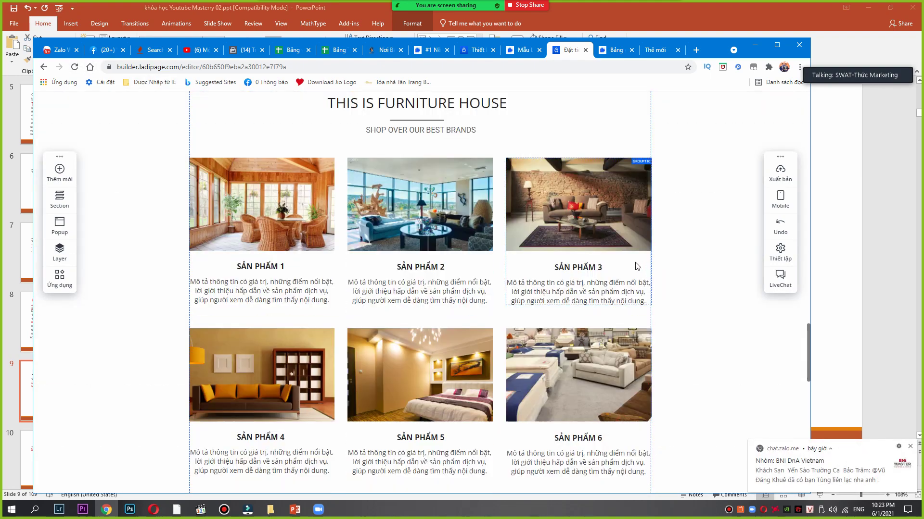
scroll(633, 284, "down", 12)
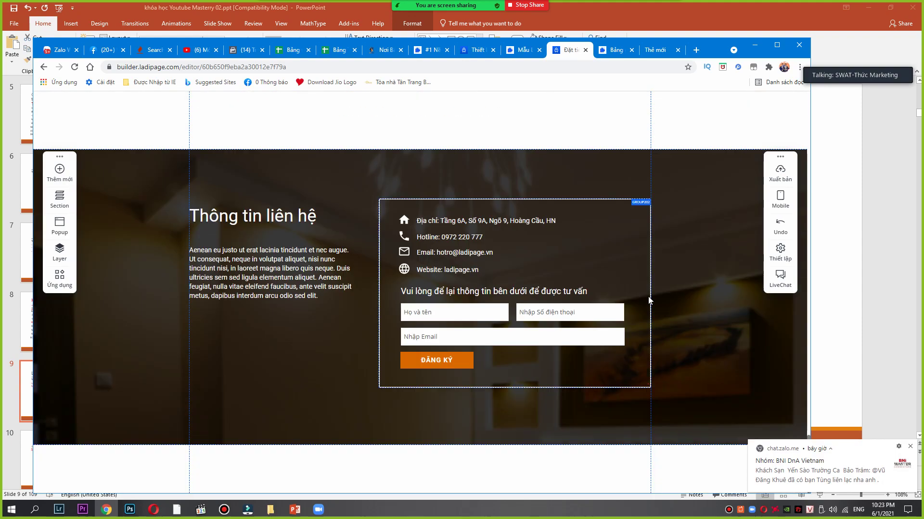
scroll(650, 291, "up", 20)
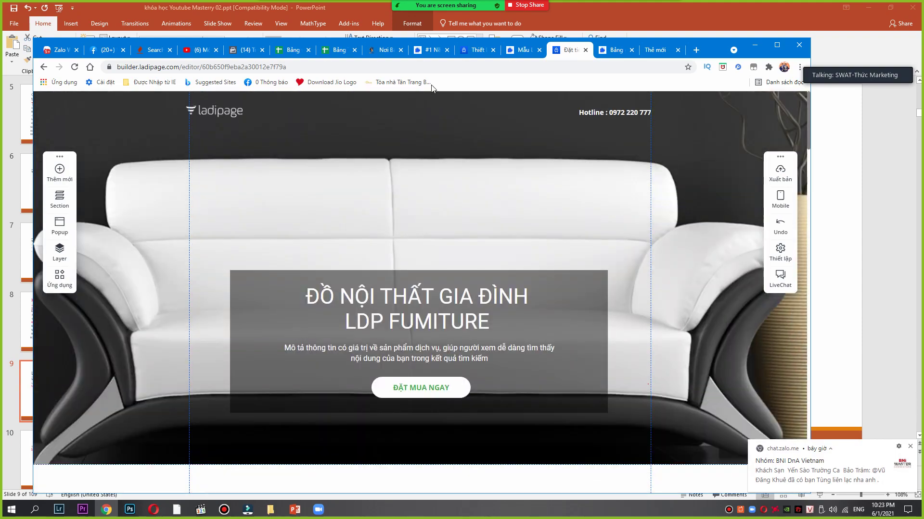
Open the Zoom meeting chat, read the participants' latest messages and close the chat window.
mouse_move(432, 6)
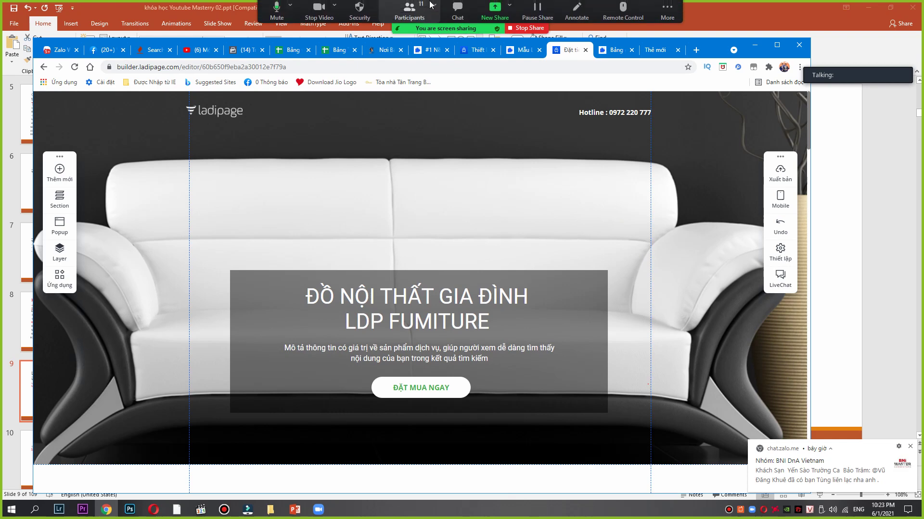
left_click(458, 9)
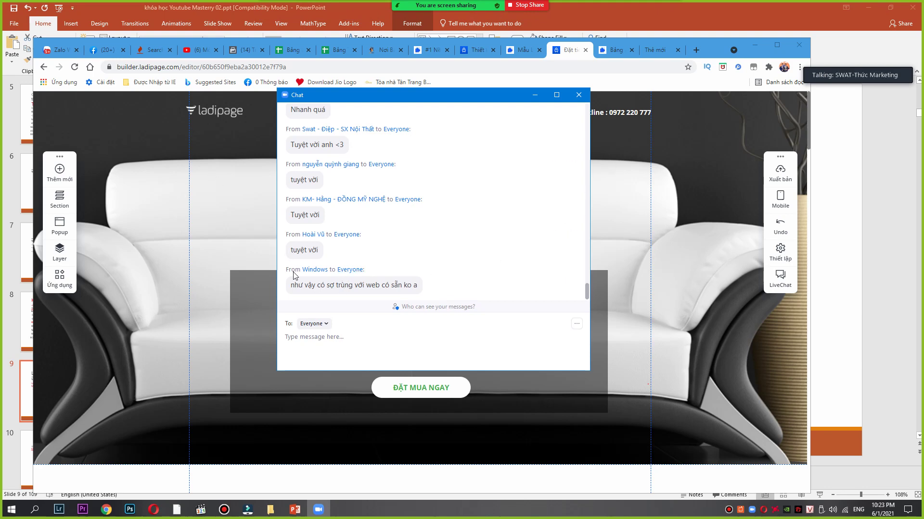
scroll(255, 215, "down", 1)
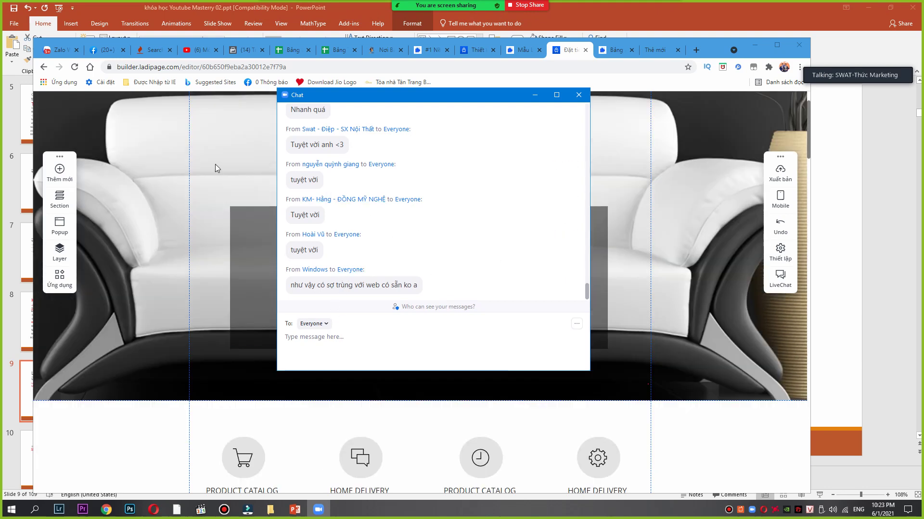
left_click(230, 154)
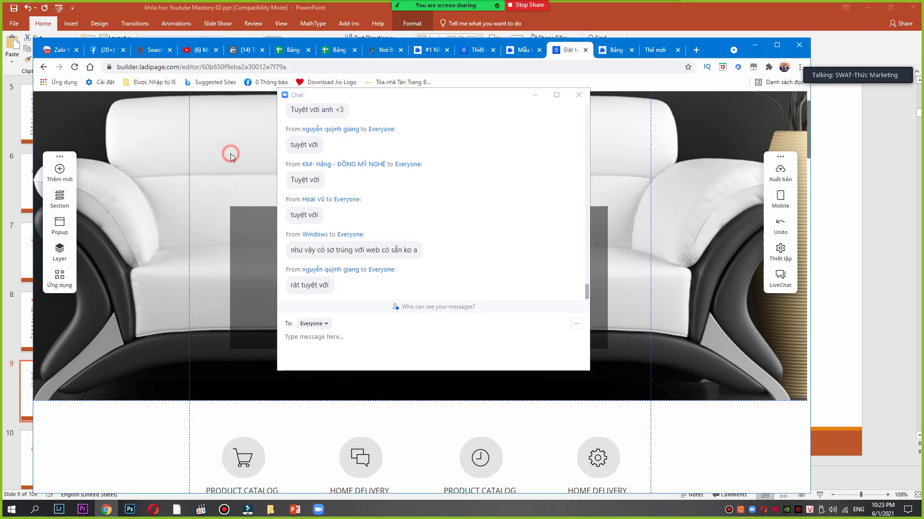
left_click(730, 168)
left_click(579, 94)
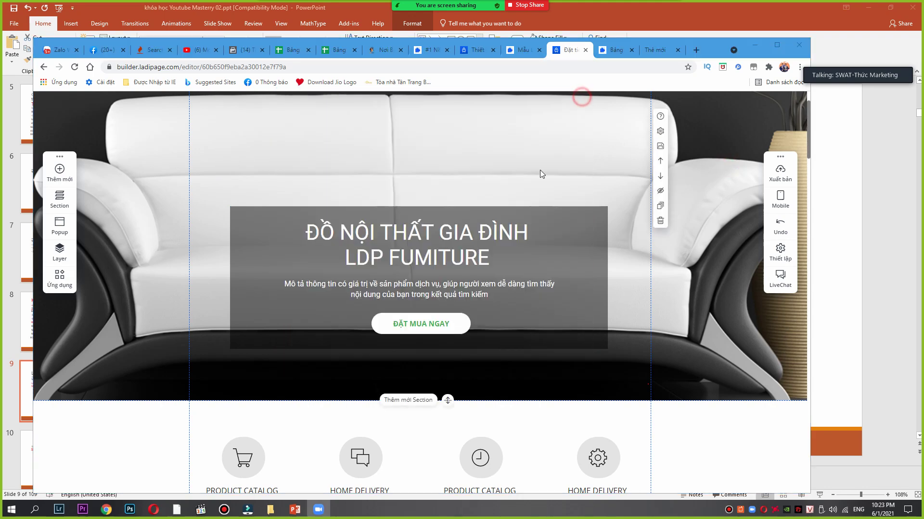
Select the sofa banner section and review the page content from the banner through the Sản phẩm 1 and Featured Products sections.
left_click(568, 169)
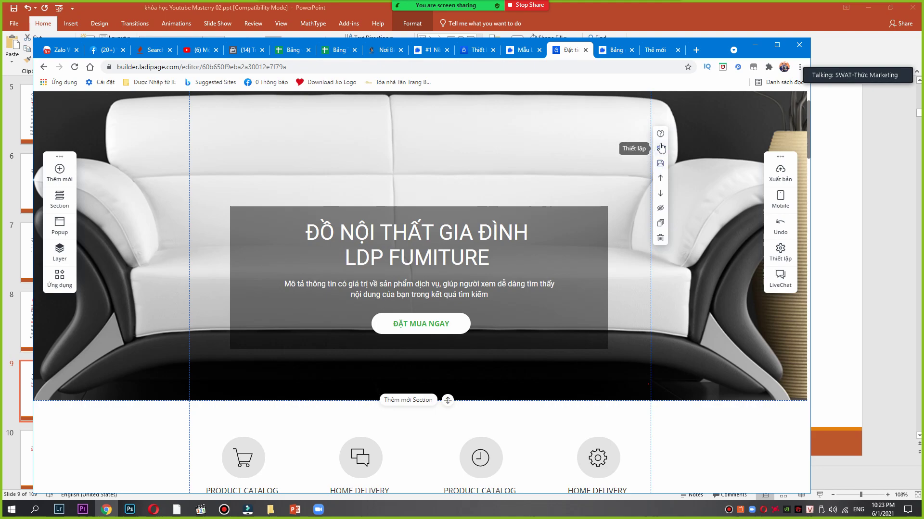
scroll(449, 227, "down", 3)
scroll(430, 232, "up", 3)
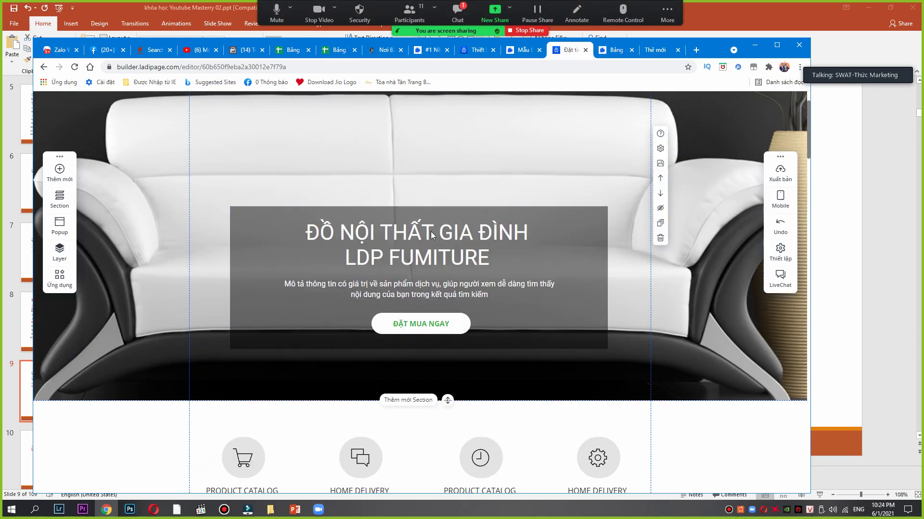
scroll(433, 285, "down", 4)
scroll(267, 227, "down", 5)
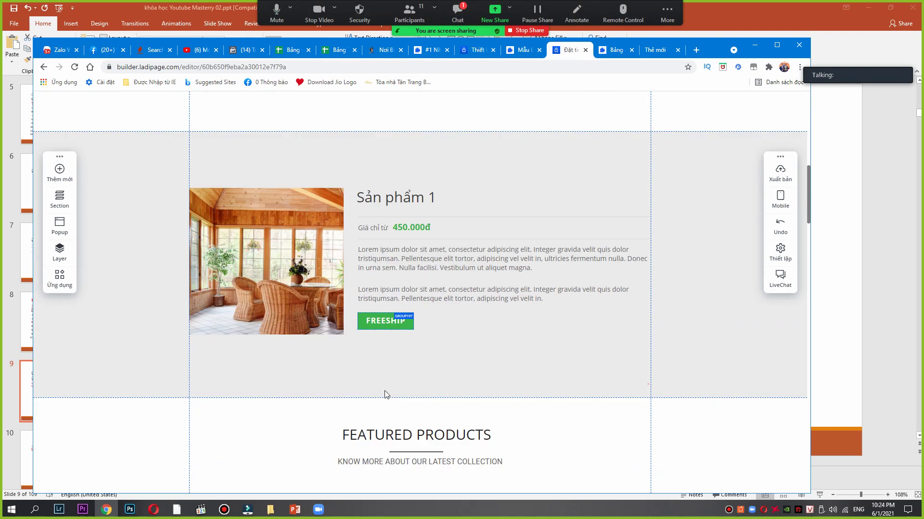
scroll(288, 241, "down", 5)
scroll(312, 255, "down", 1)
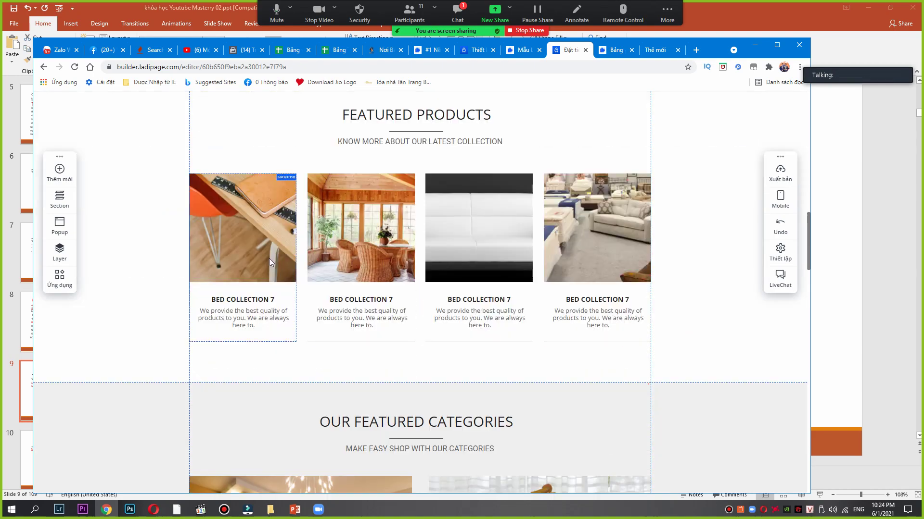
scroll(658, 281, "up", 12)
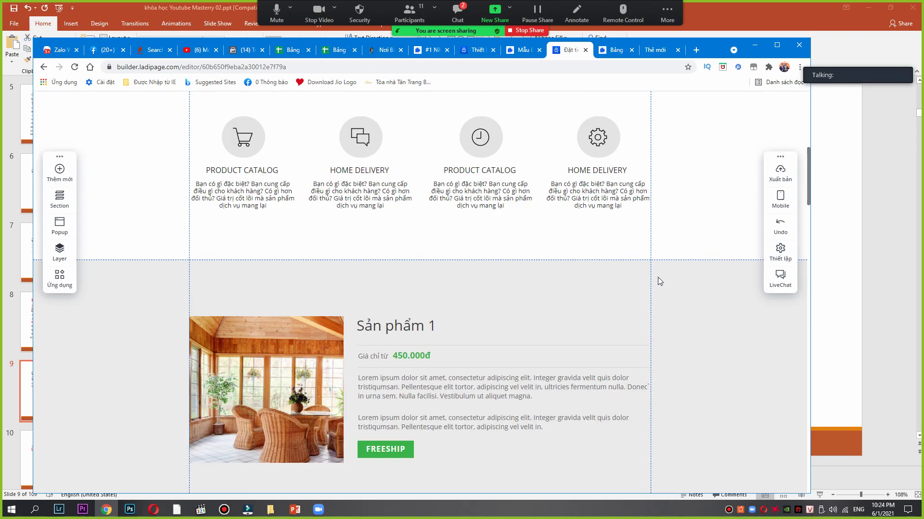
scroll(658, 281, "down", 15)
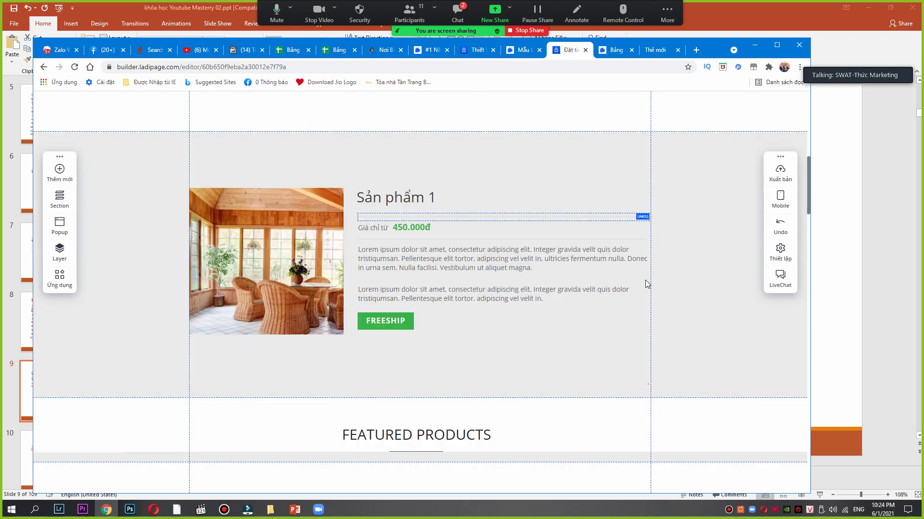